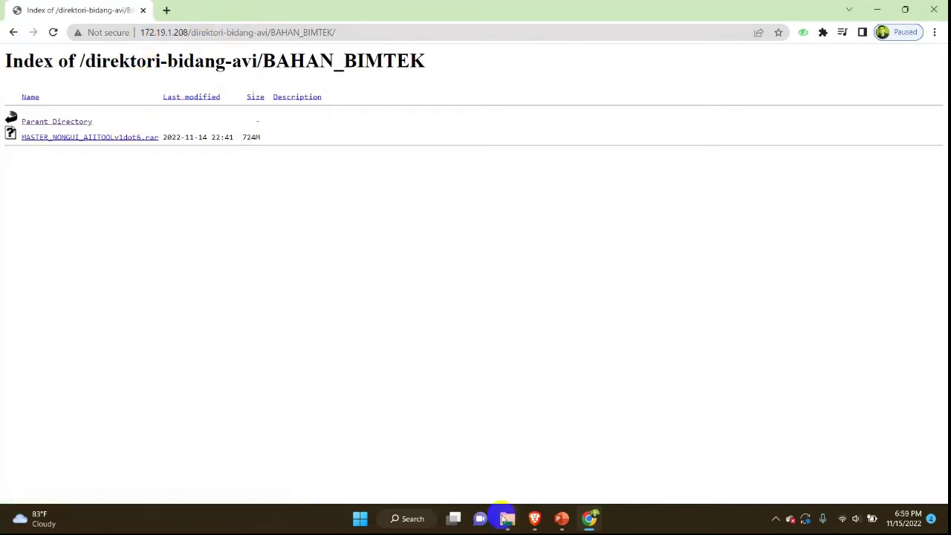
Switch to File Explorer, open 02_FILE_BELAJAR > 01_MASTER_BIMTEK on drive D: and select the MASTER_NONGUI_AIITOOLv1dot6 folder.
mouse_move(502, 524)
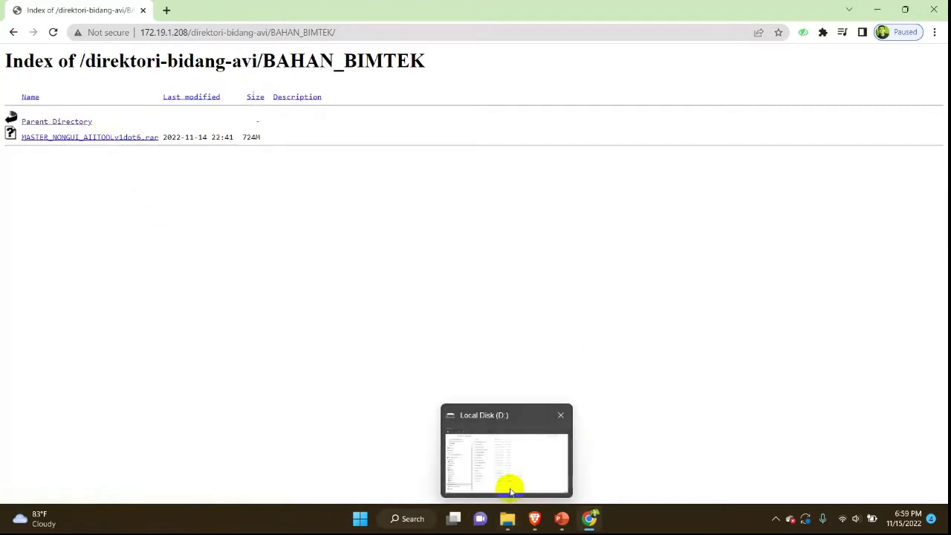
click(511, 490)
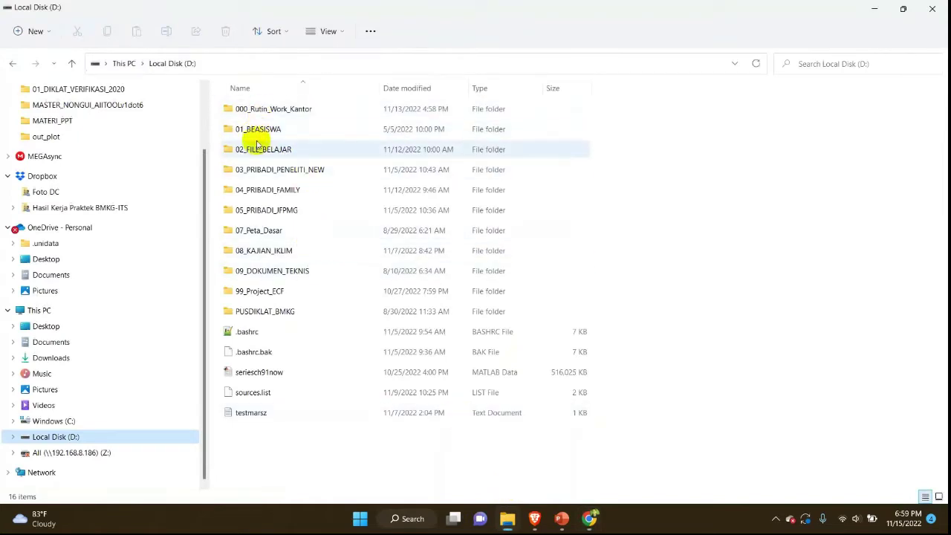
double_click(258, 151)
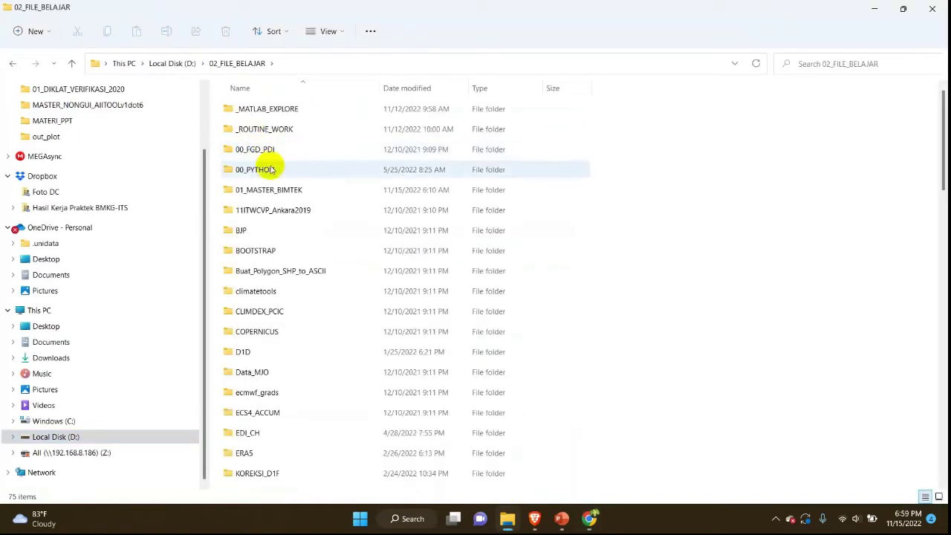
double_click(269, 190)
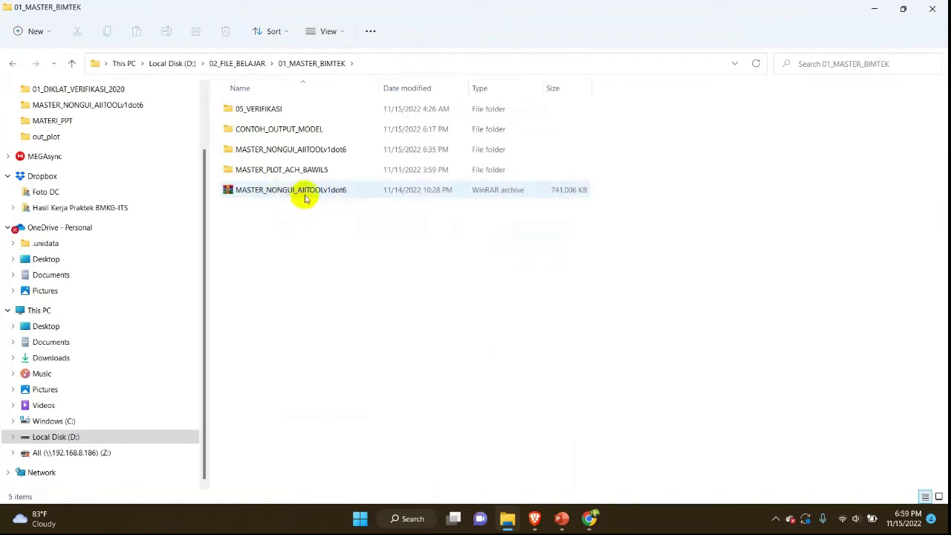
click(308, 157)
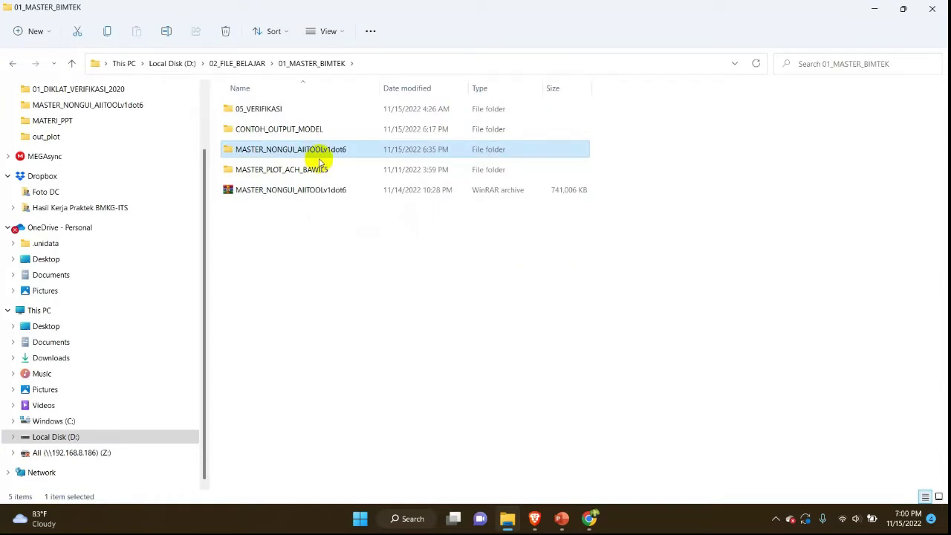
Switch to the PowerPoint presentation petunjuk_data_utk_AIITOOLS and show slide 2, Kelengkapan.
mouse_move(562, 520)
click(556, 481)
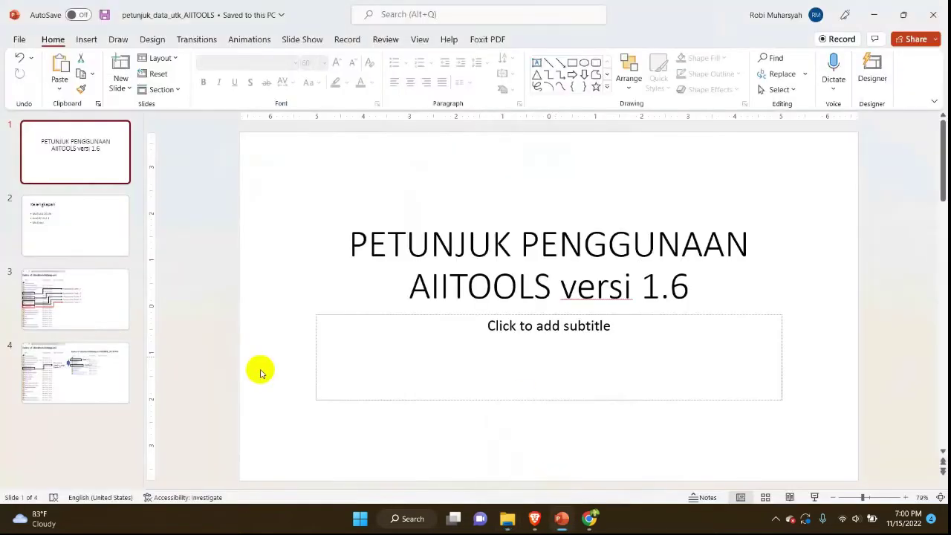
click(43, 239)
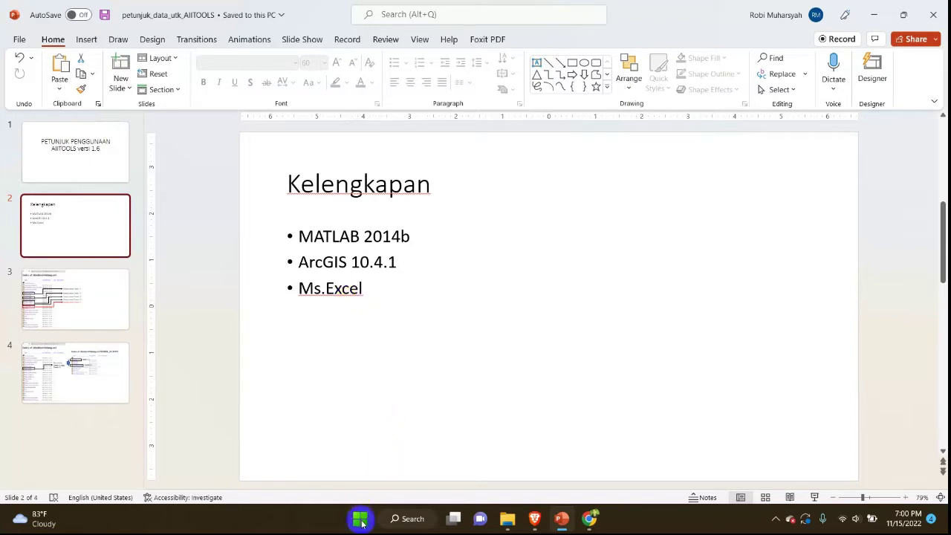
Open the Region settings under Clock and Region in Control Panel and place the dialog beside the Region link.
click(408, 522)
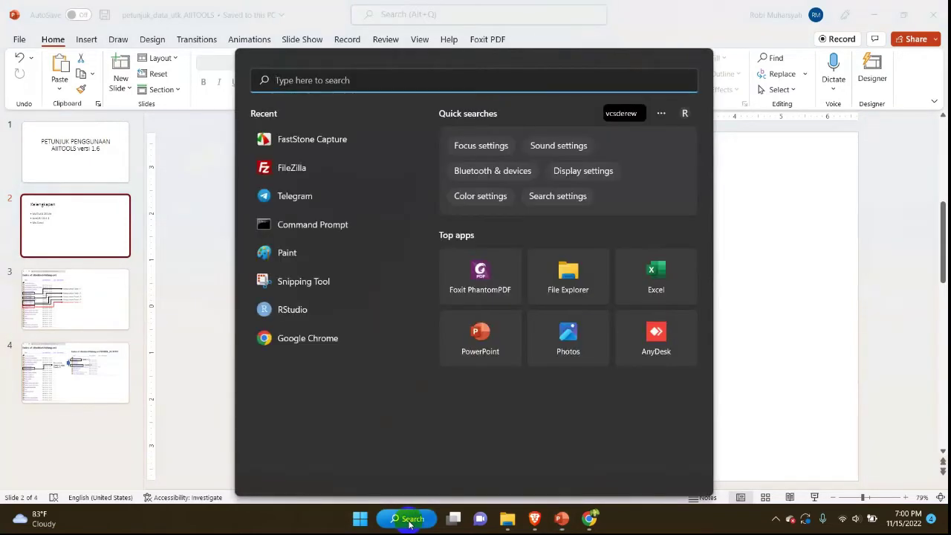
text(c)
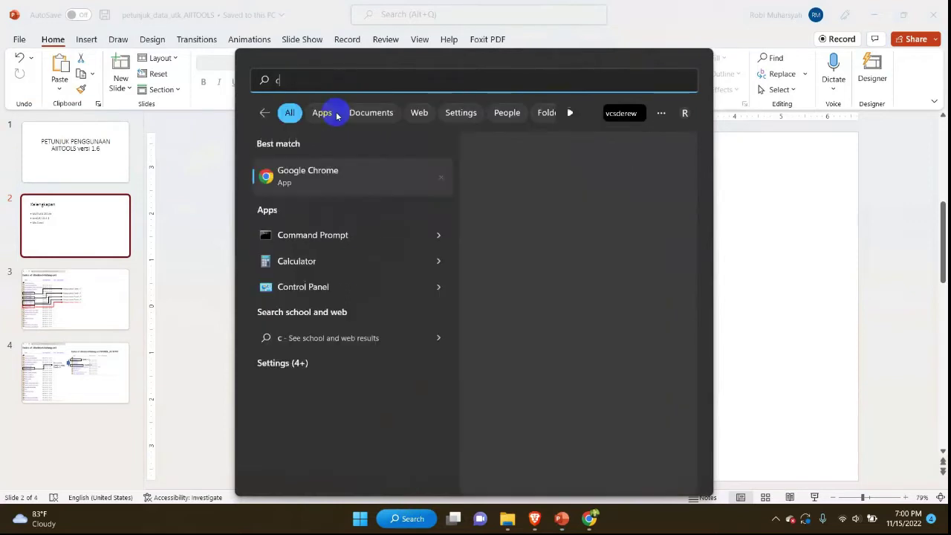
text(ontr)
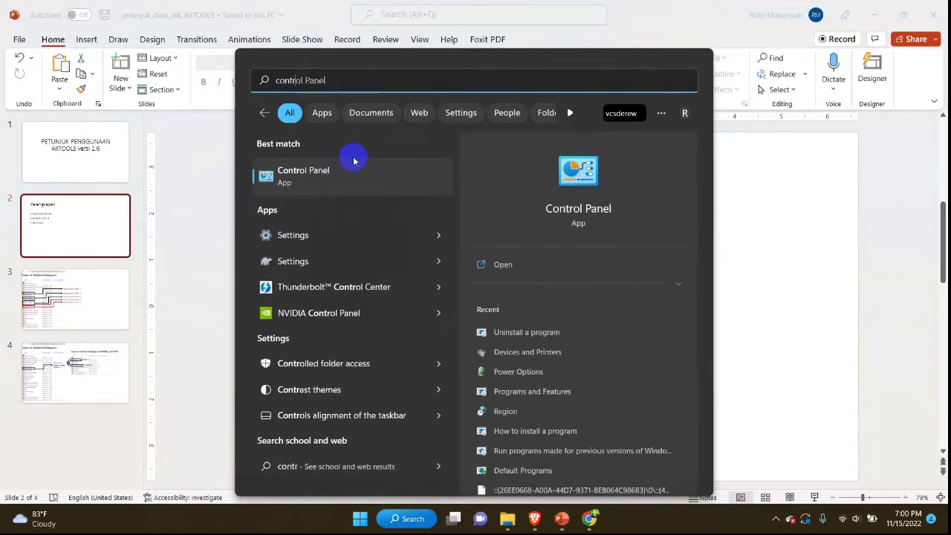
click(352, 170)
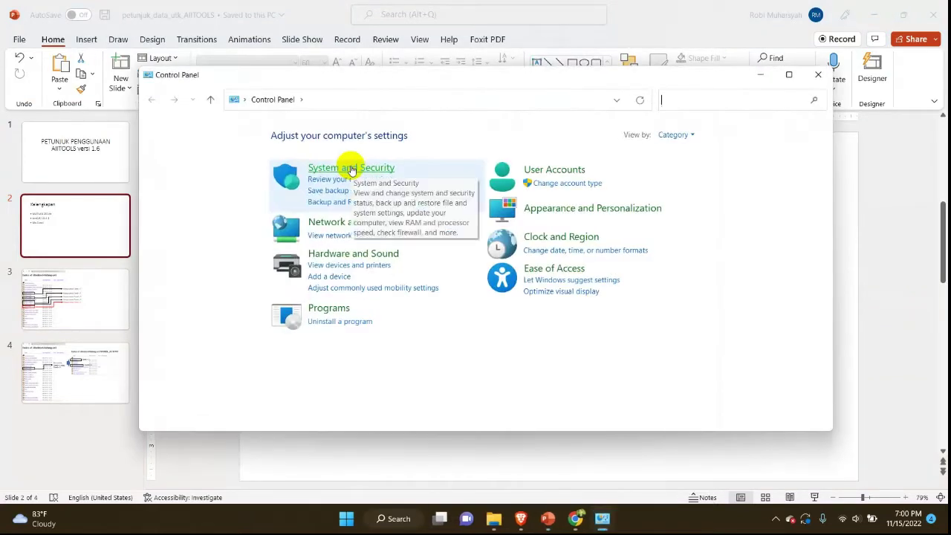
click(542, 239)
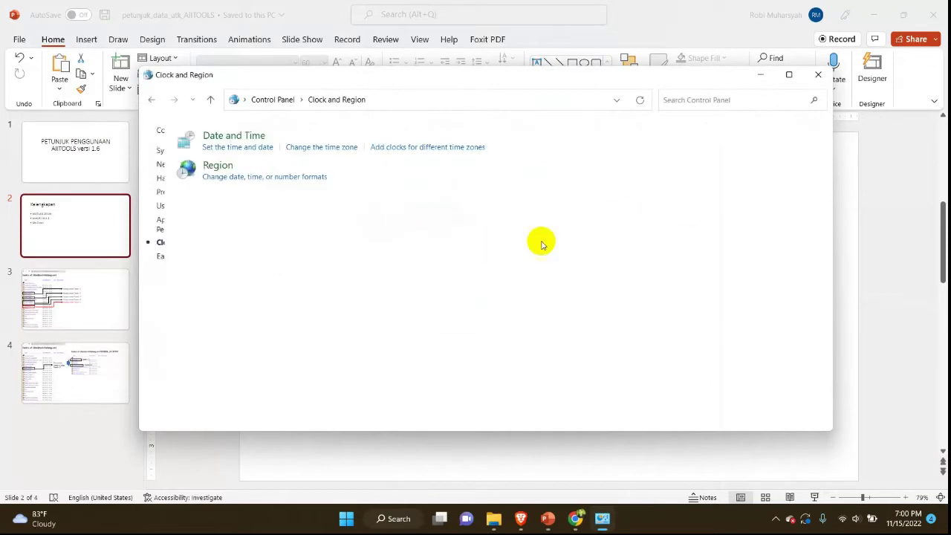
click(315, 169)
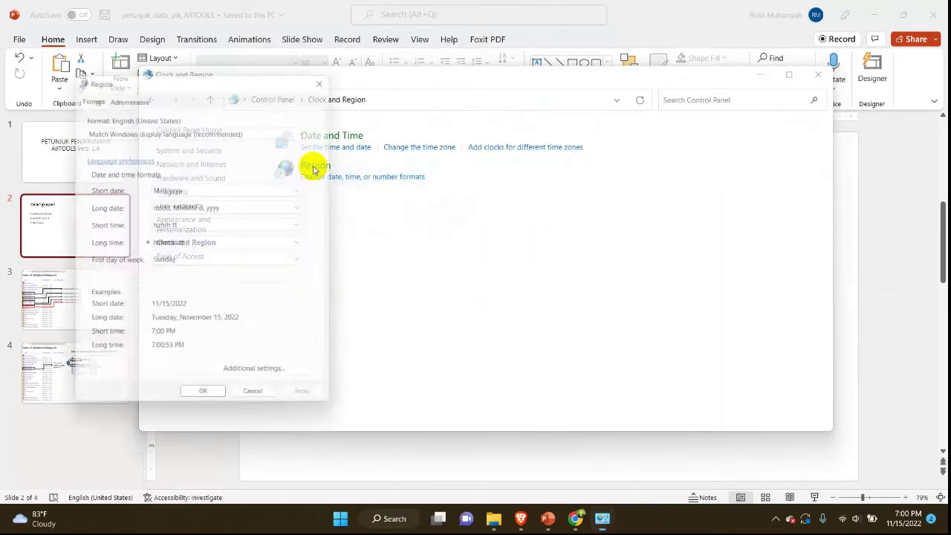
drag(246, 103, 712, 89)
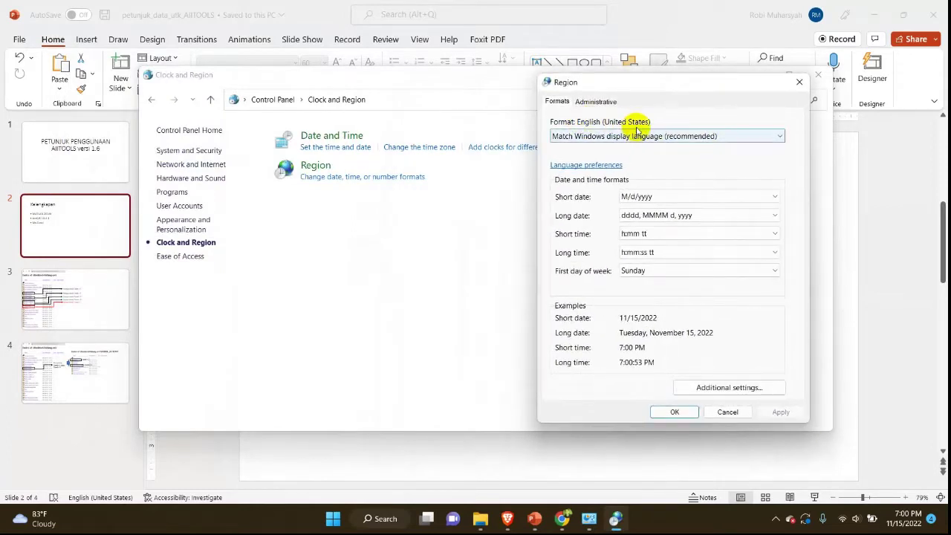
Check the regional format list, keep the format matching the Windows display language, English (United States), and close Control Panel.
click(599, 135)
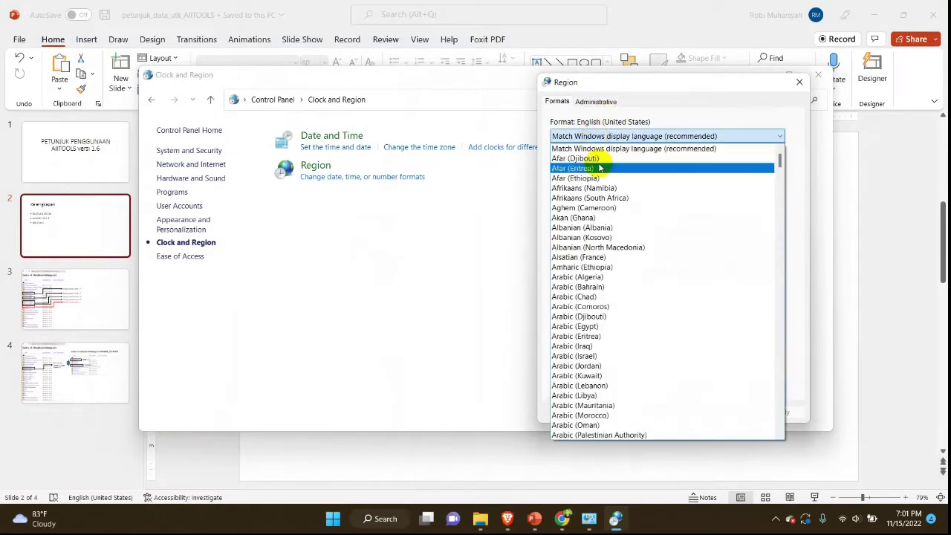
click(734, 133)
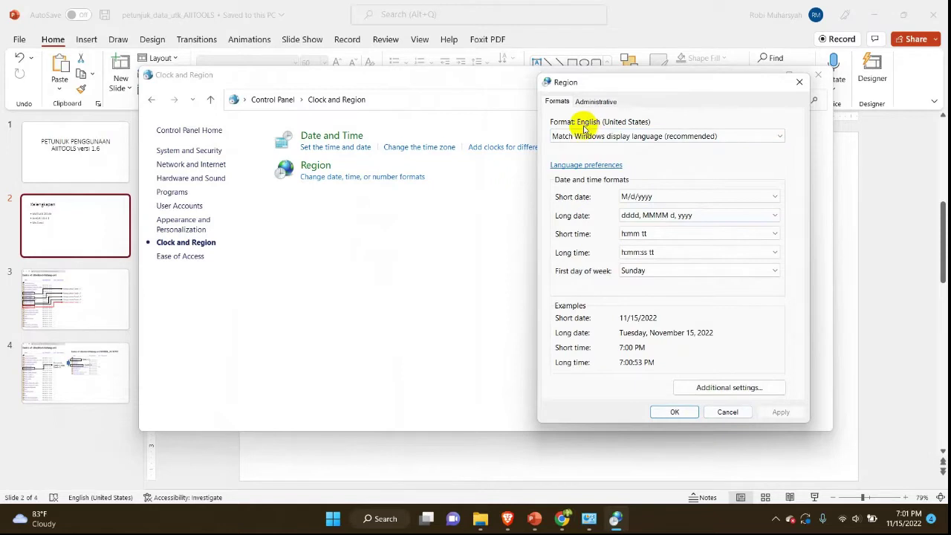
click(663, 412)
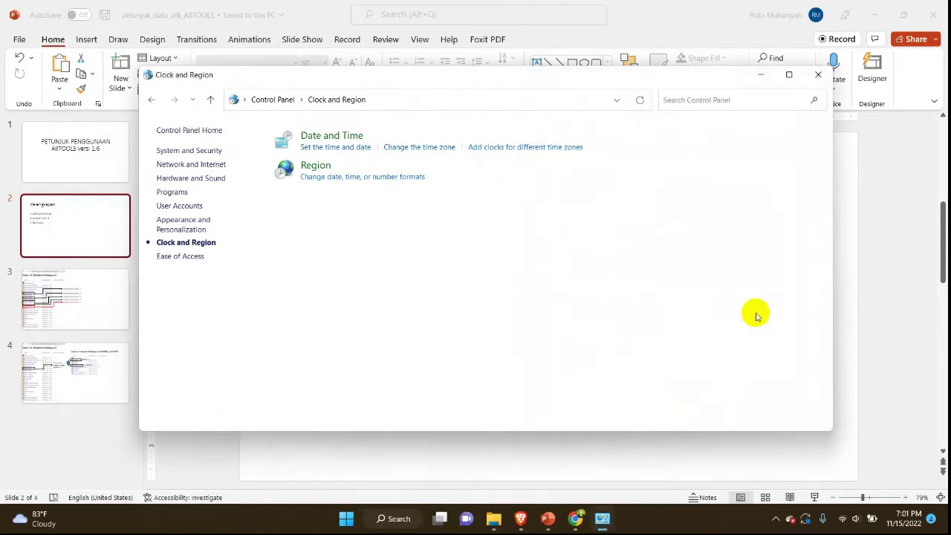
click(818, 74)
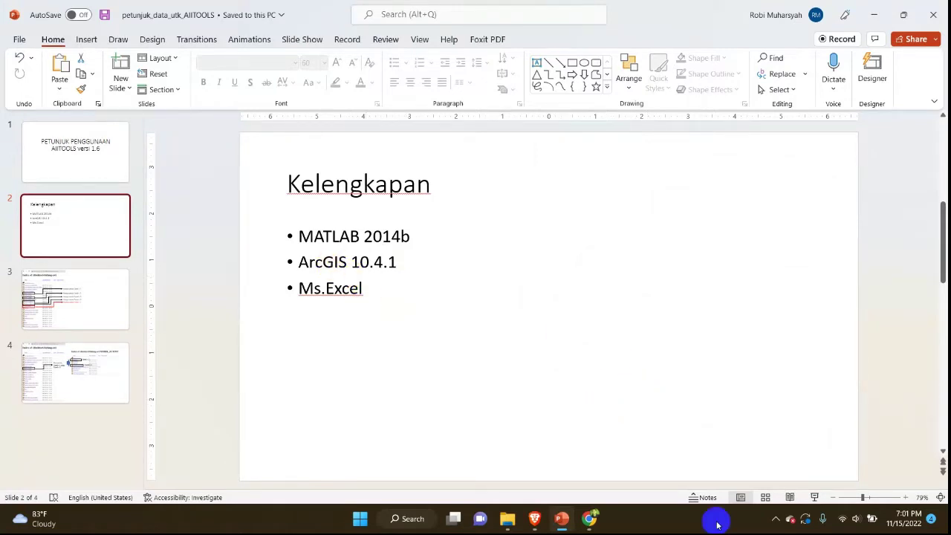
click(776, 519)
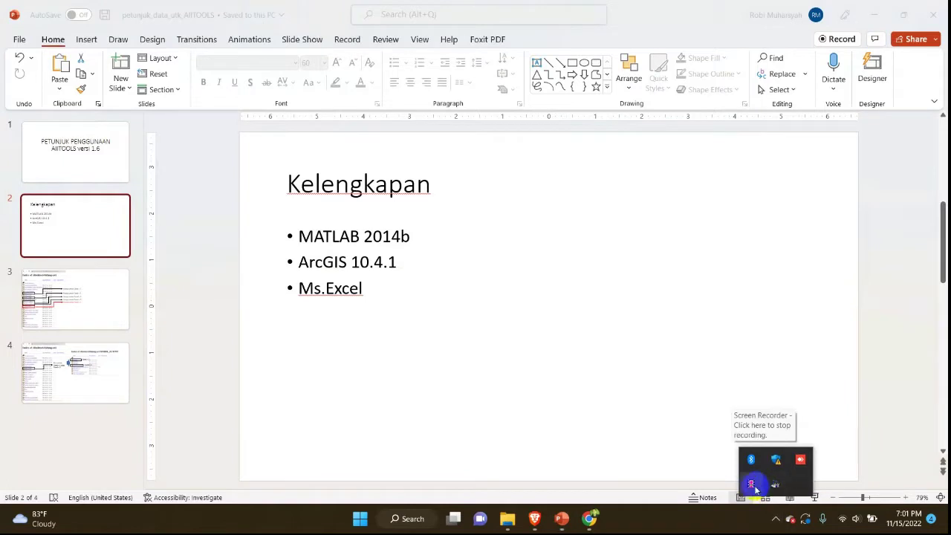
click(753, 488)
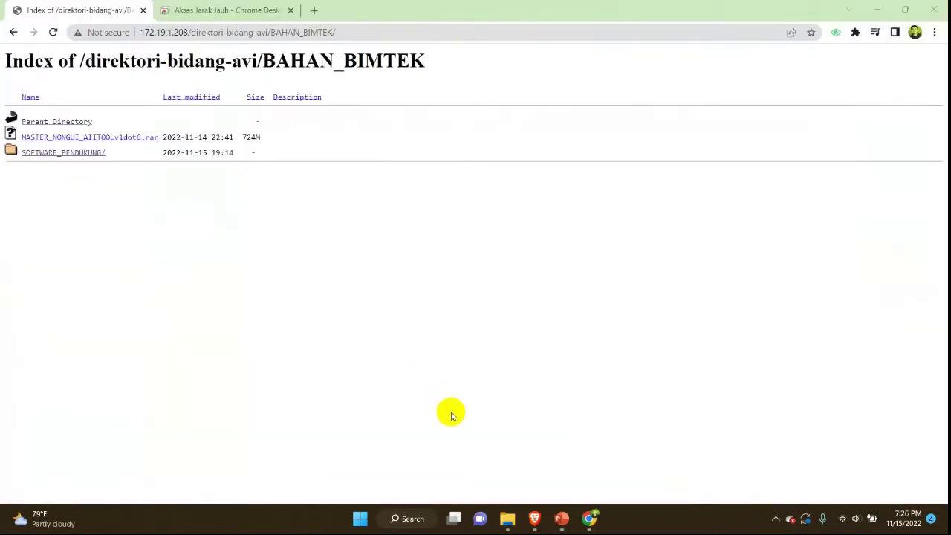
Open the SOFTWARE_PENDUKUNG directory in the server listing and close the remote access browser tab.
click(64, 154)
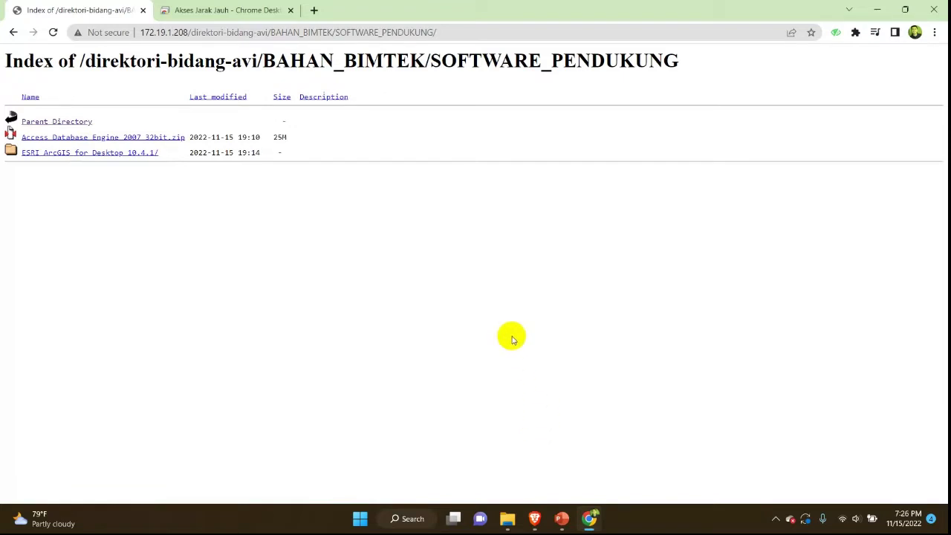
click(290, 10)
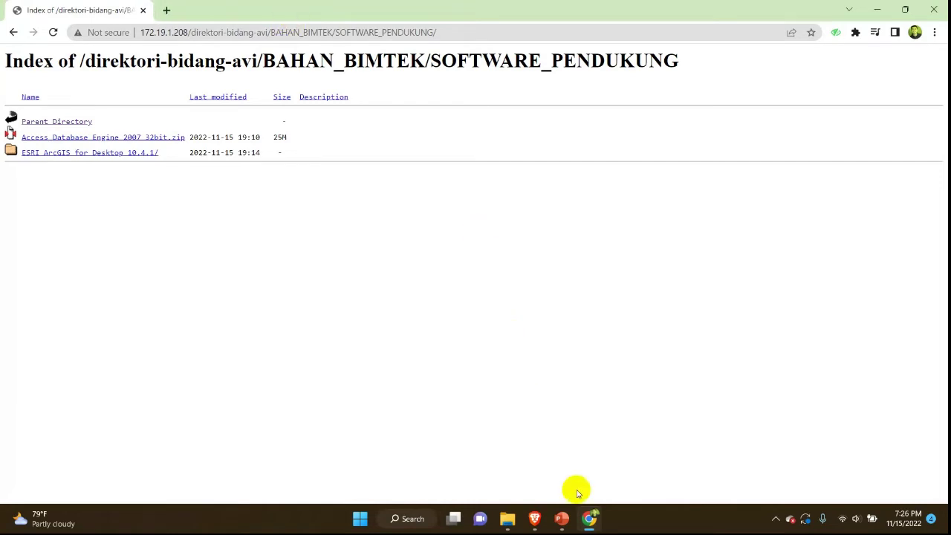
Switch back to the PowerPoint presentation, search Windows for matlab and launch Matlab 2014b.
click(562, 518)
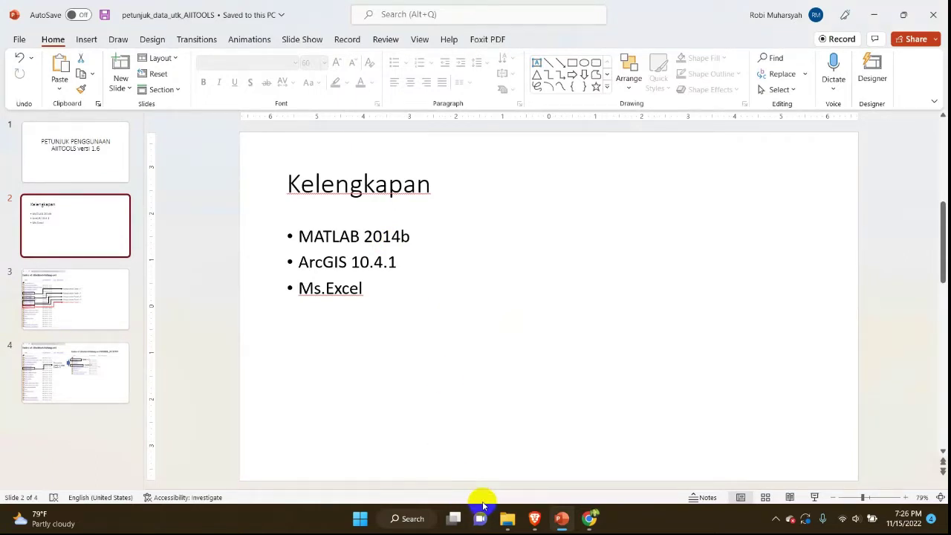
click(563, 520)
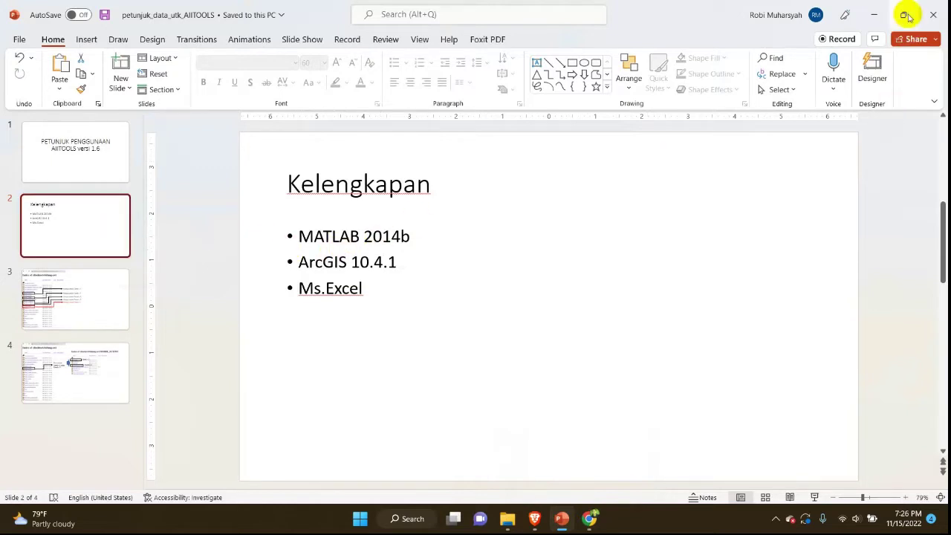
click(409, 520)
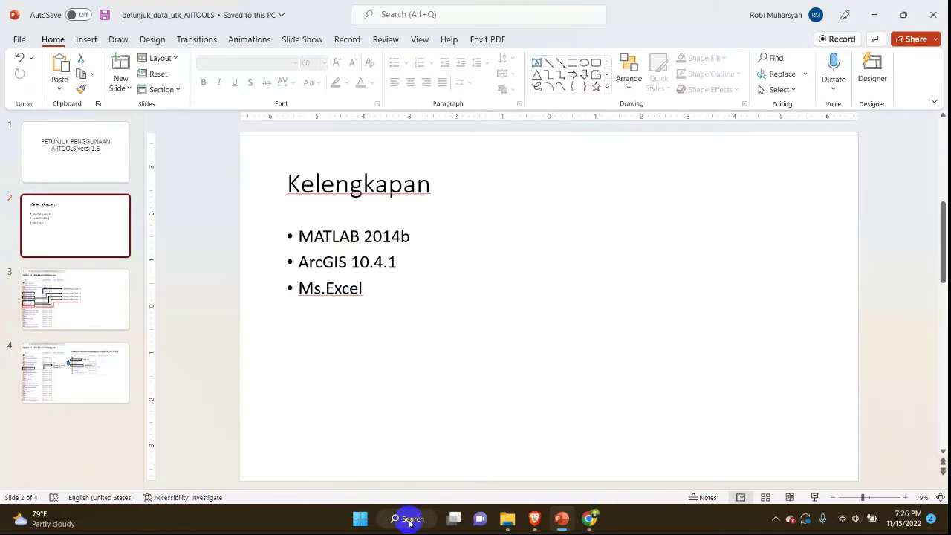
click(359, 519)
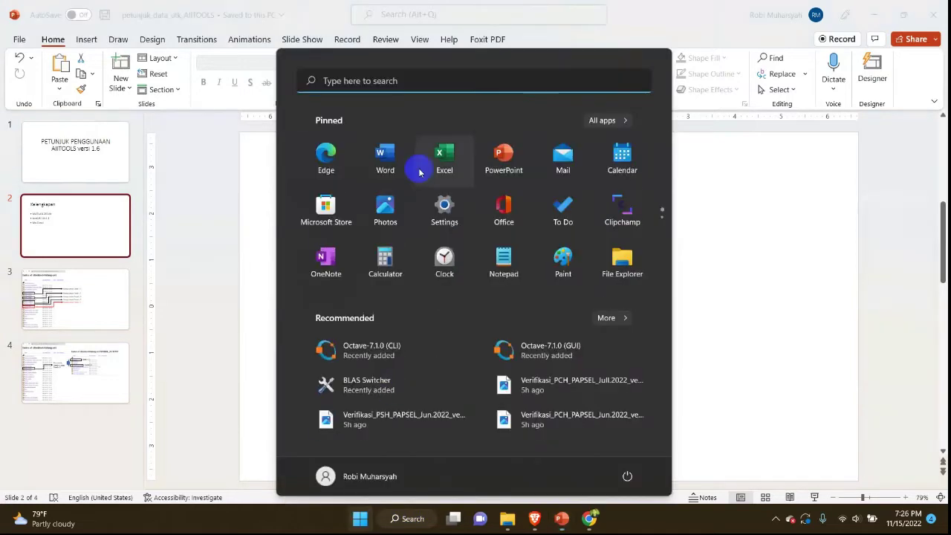
click(399, 74)
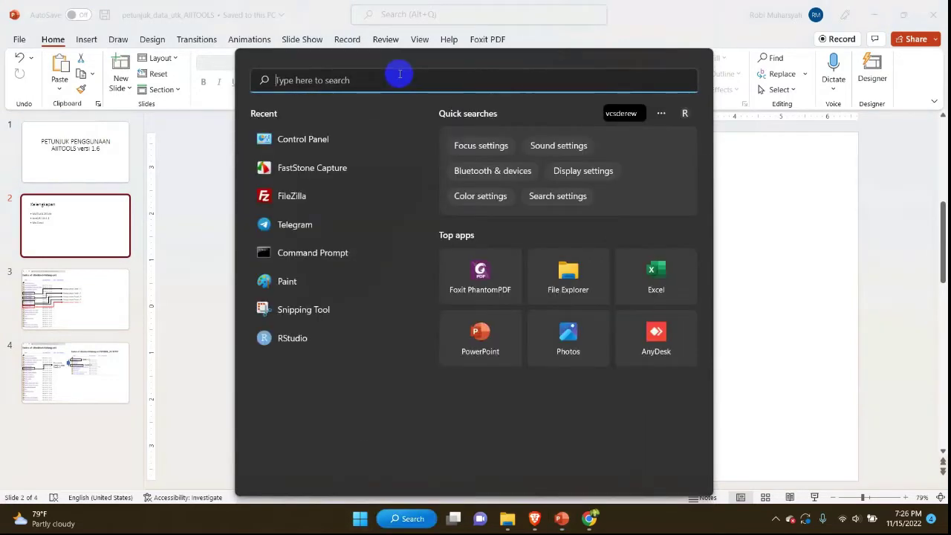
text(matlab)
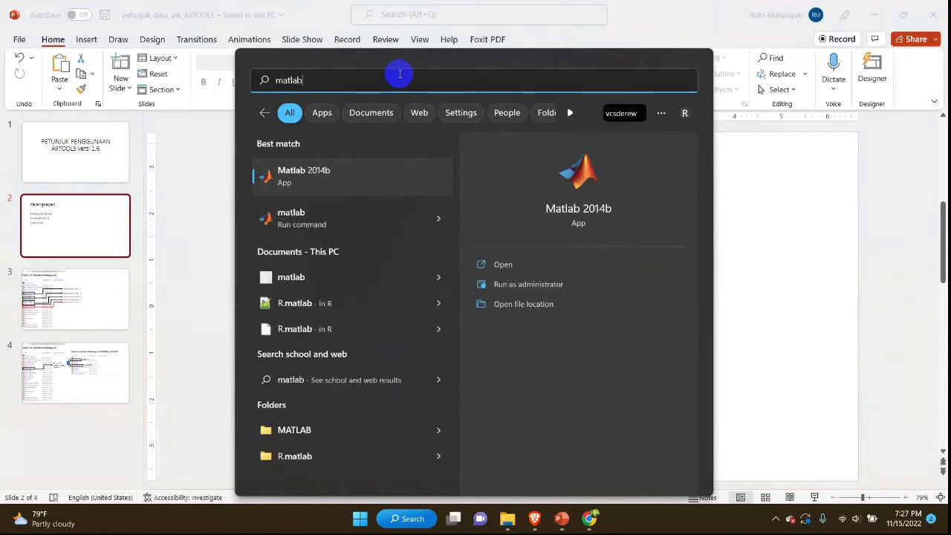
key(Return)
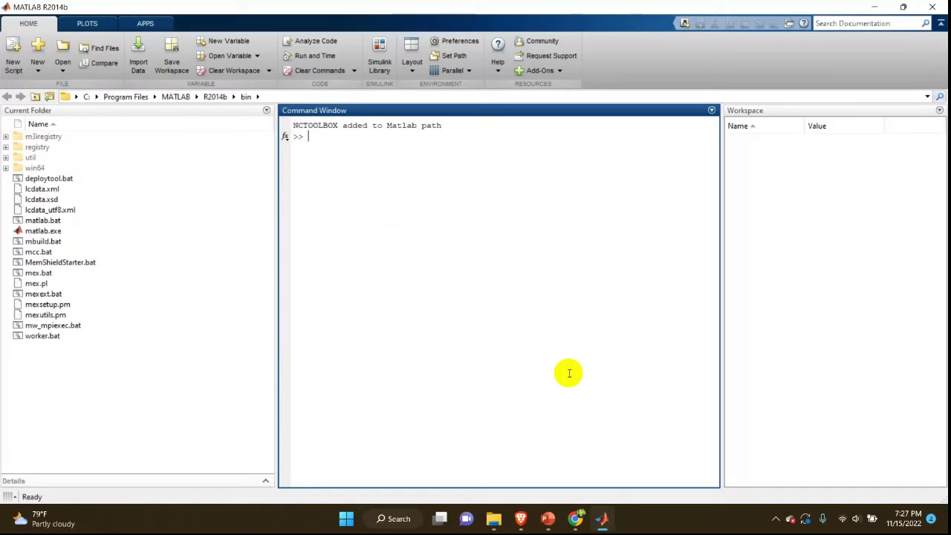
Set the Java heap memory to 4,025 MB in MATLAB's general preferences, apply it and close MATLAB.
click(461, 42)
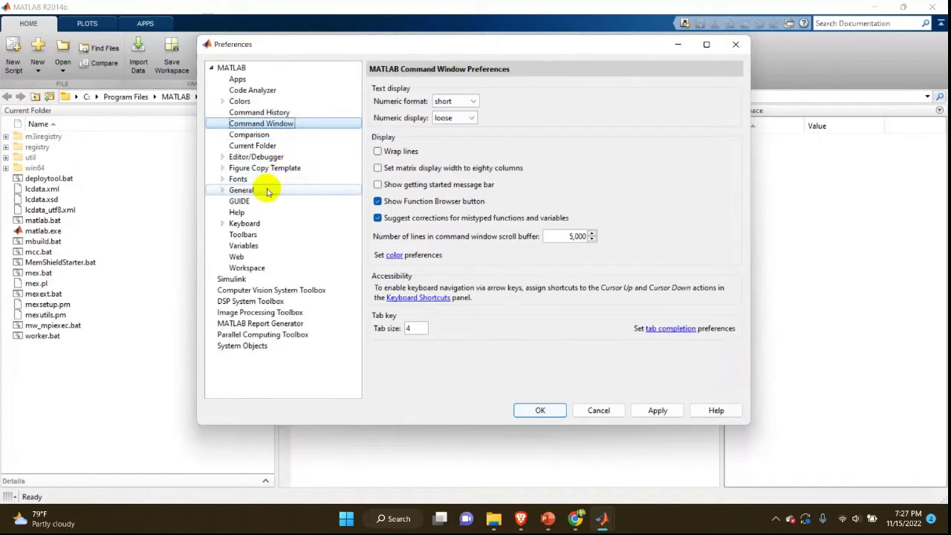
click(248, 190)
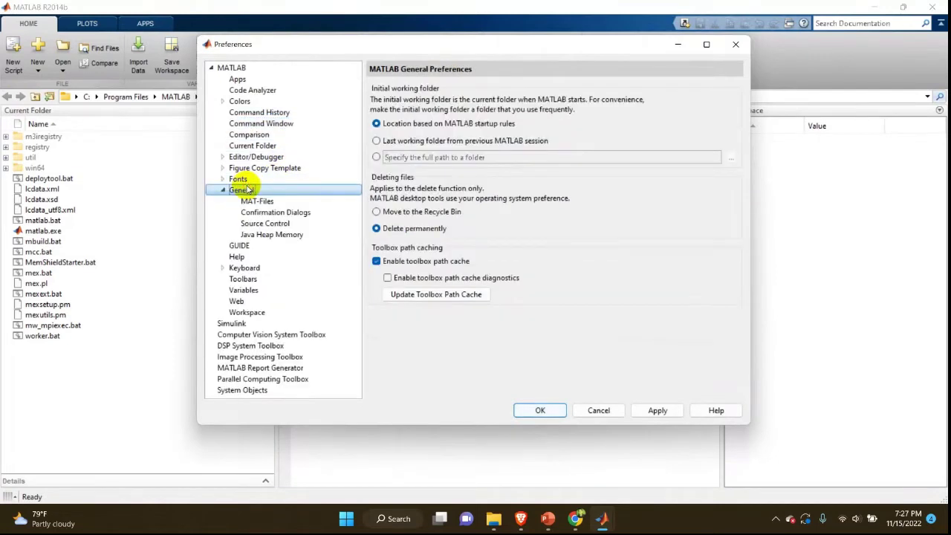
click(268, 235)
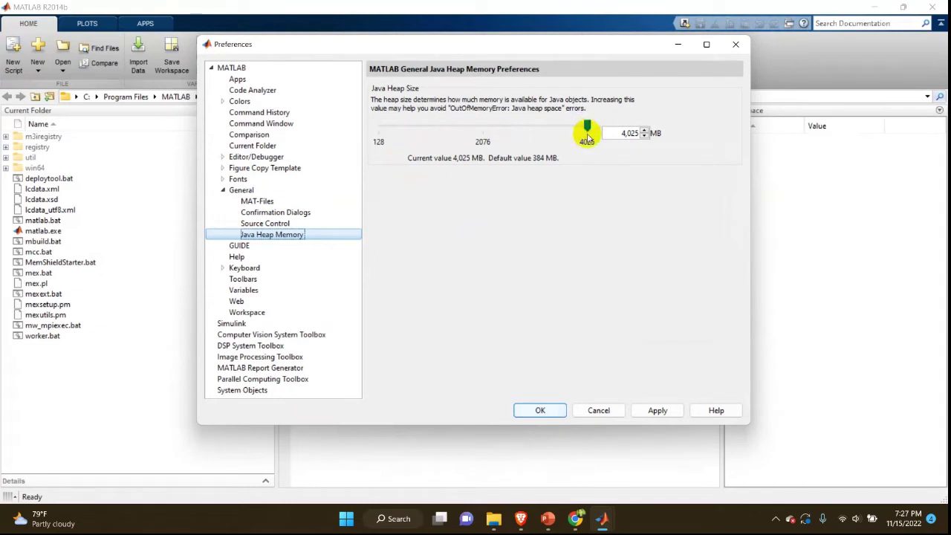
click(652, 413)
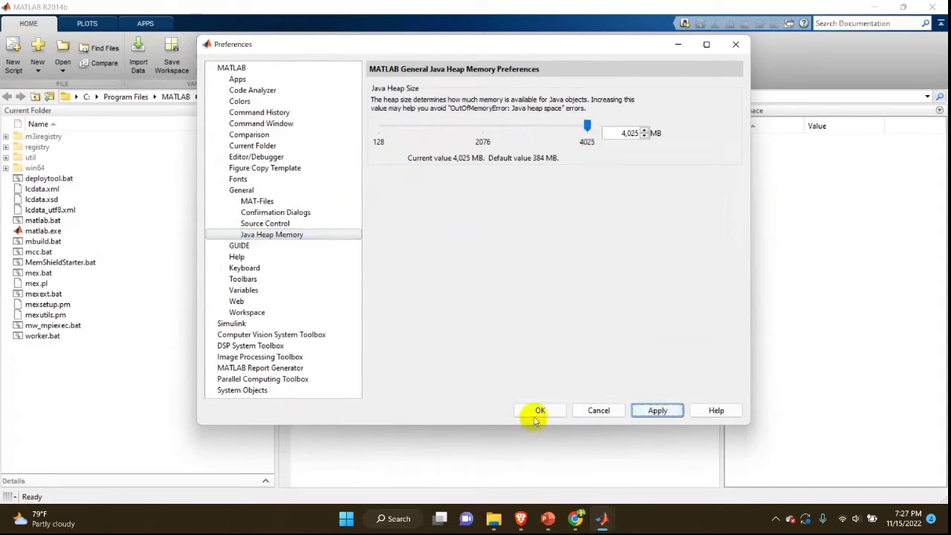
click(537, 413)
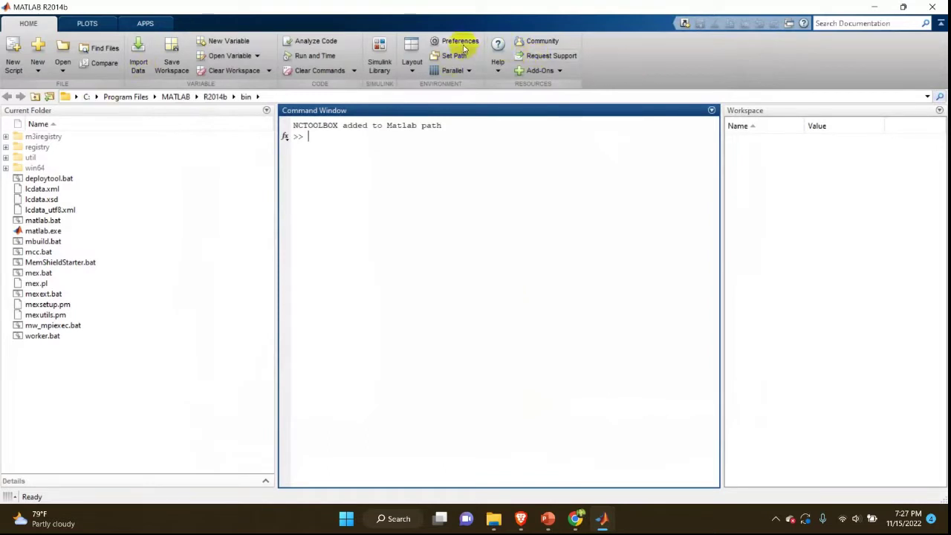
click(932, 8)
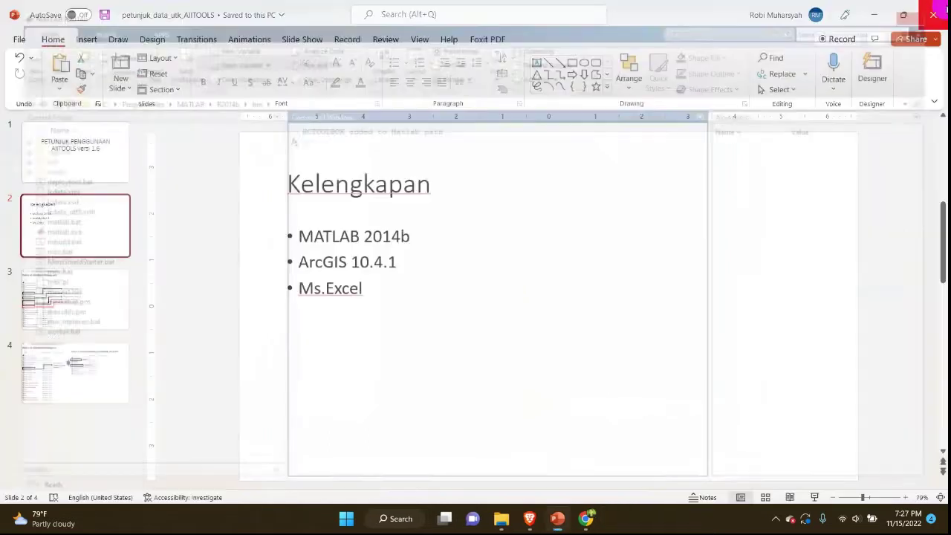
Search Windows for matlab and launch Matlab 2014b again.
click(414, 518)
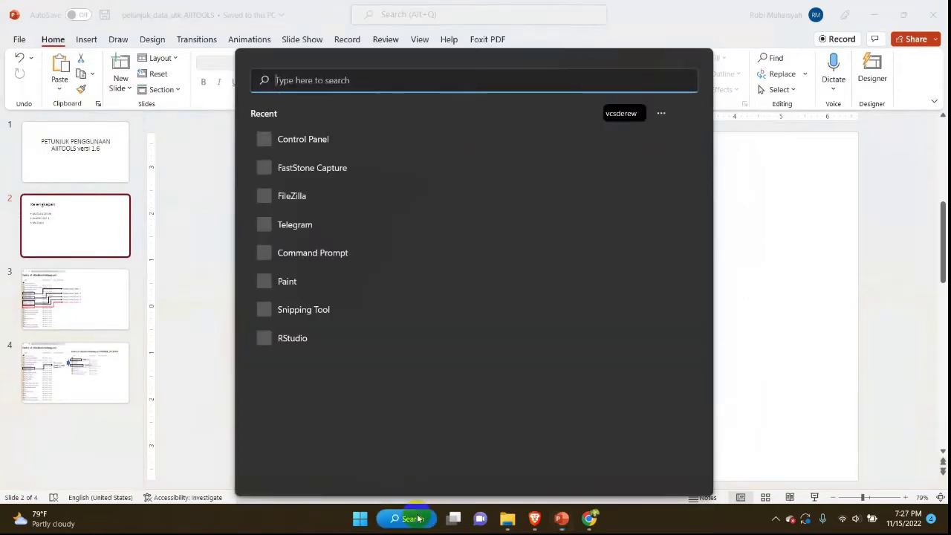
text(matl)
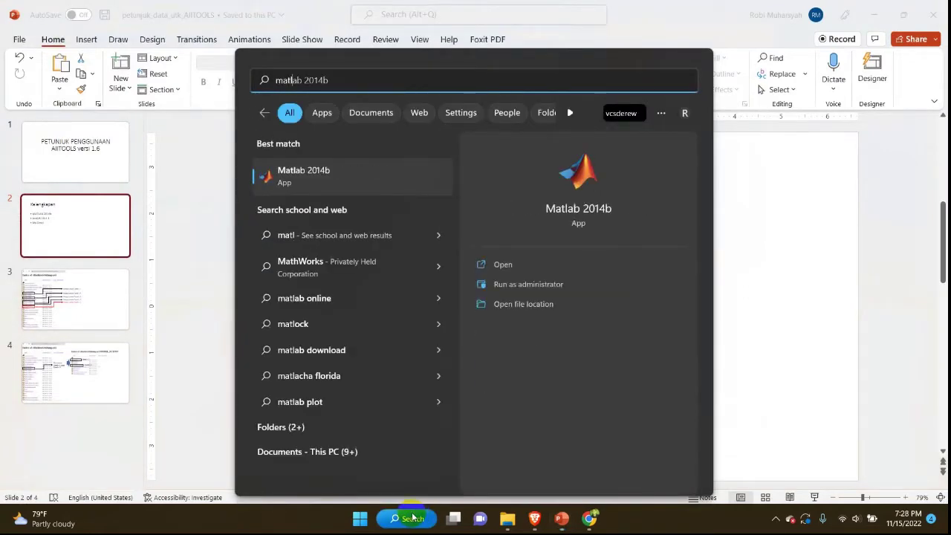
key(Return)
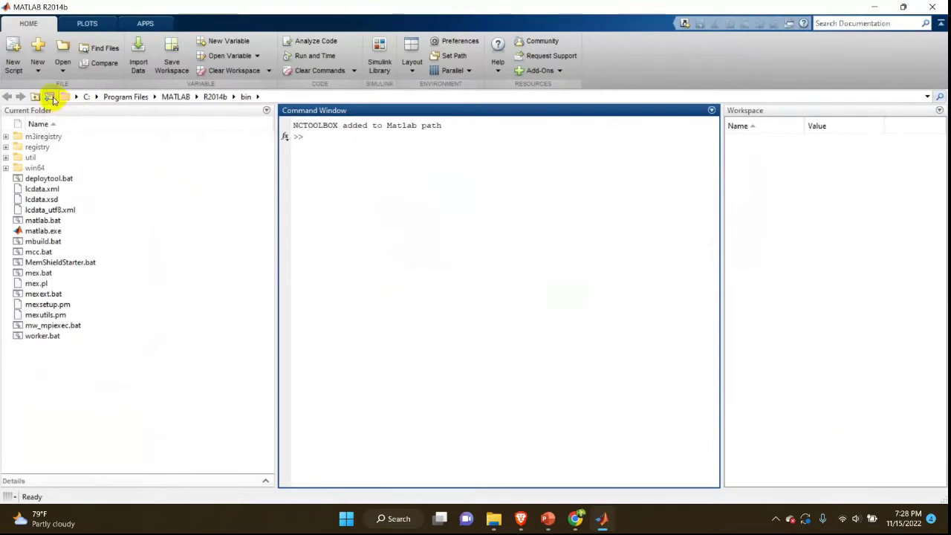
Set MATLAB's current folder to MASTER_NONGUI_AIITOOLv1dot6 under D:\02_FILE_BELAJAR\01_MASTER_BIMTEK.
click(50, 98)
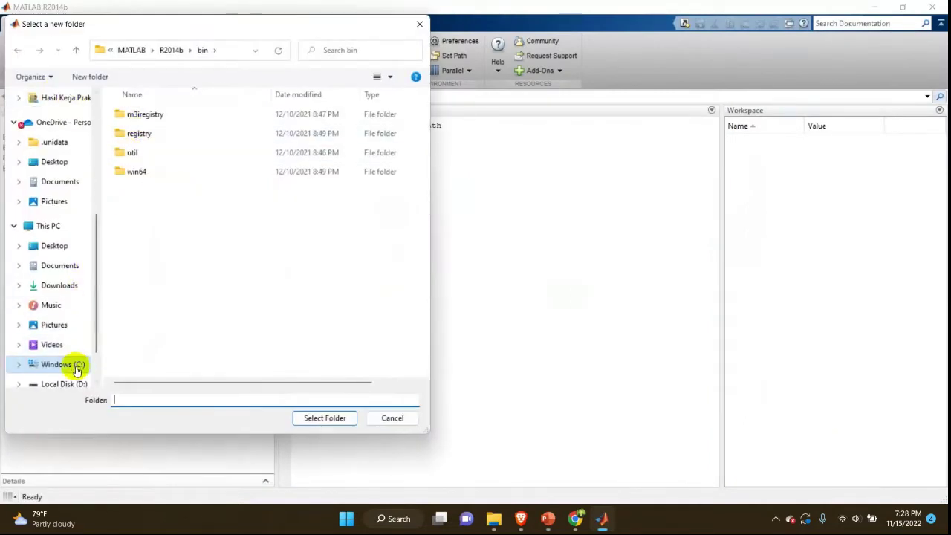
click(75, 384)
double_click(173, 155)
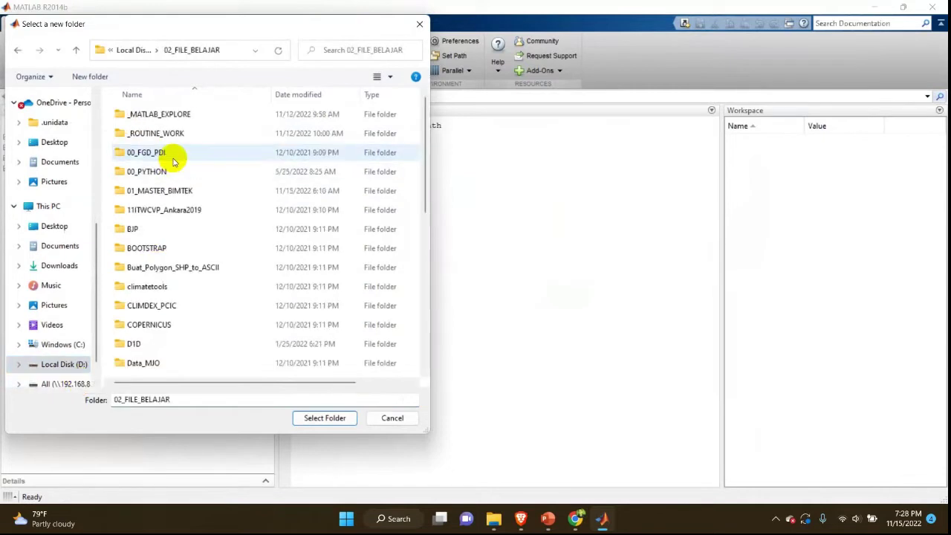
double_click(165, 190)
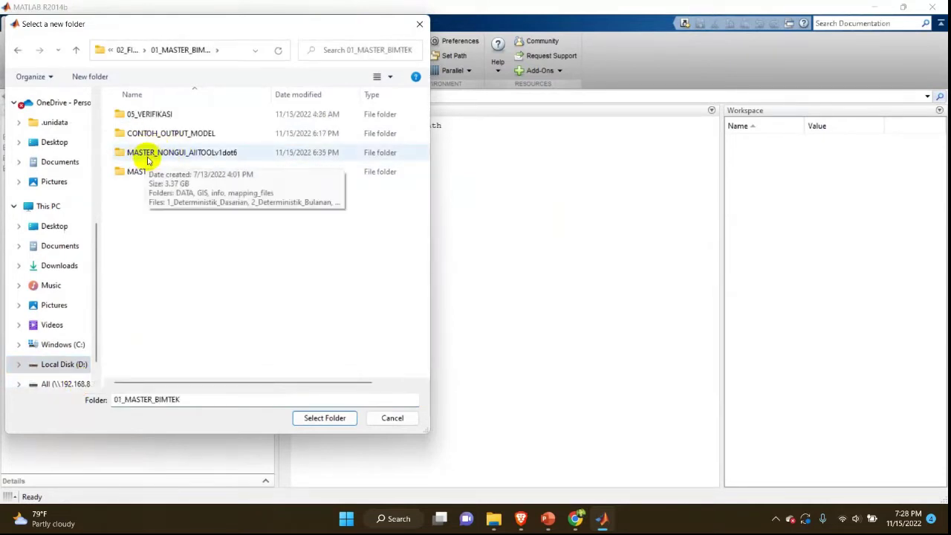
click(221, 155)
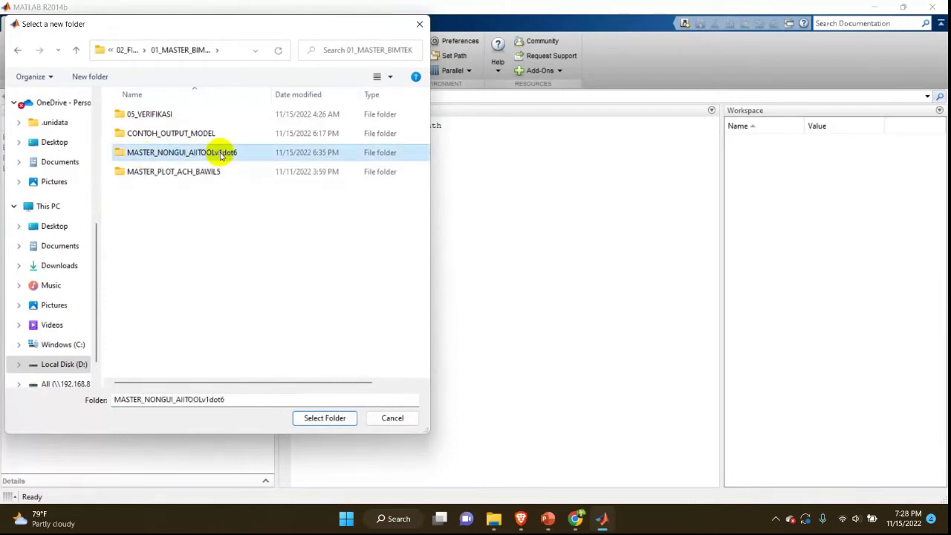
click(313, 420)
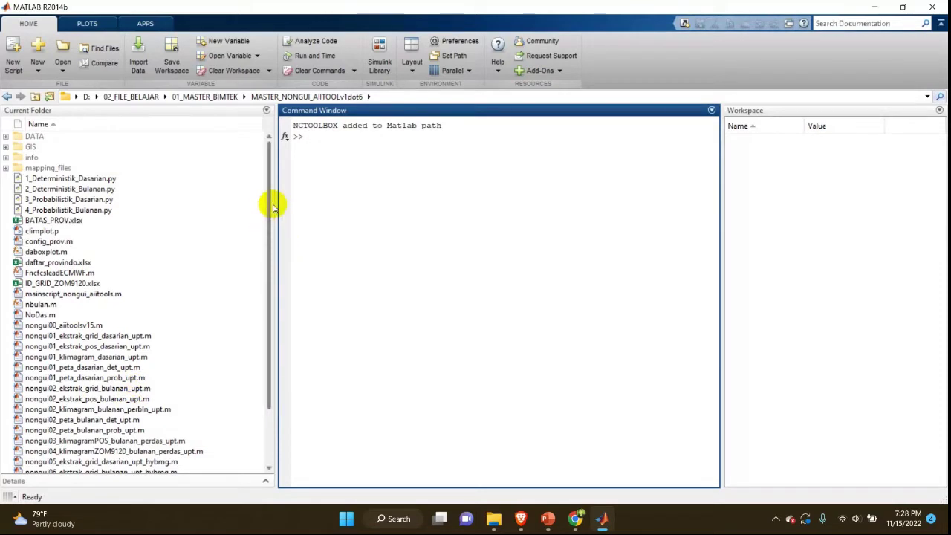
Expand the DATA folder in the current folder listing to view its subfolders.
mouse_move(272, 204)
mouse_down()
mouse_move(248, 276)
mouse_move(272, 202)
mouse_up()
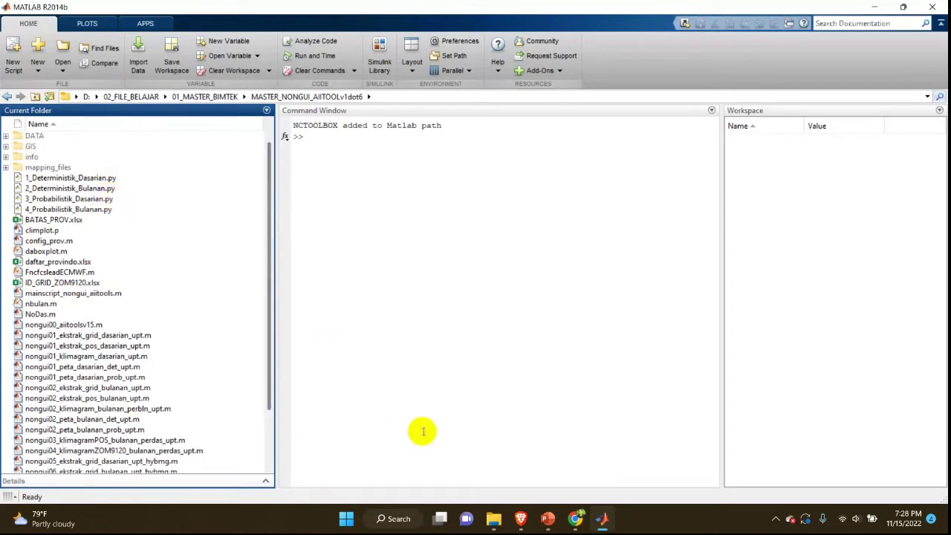
click(6, 138)
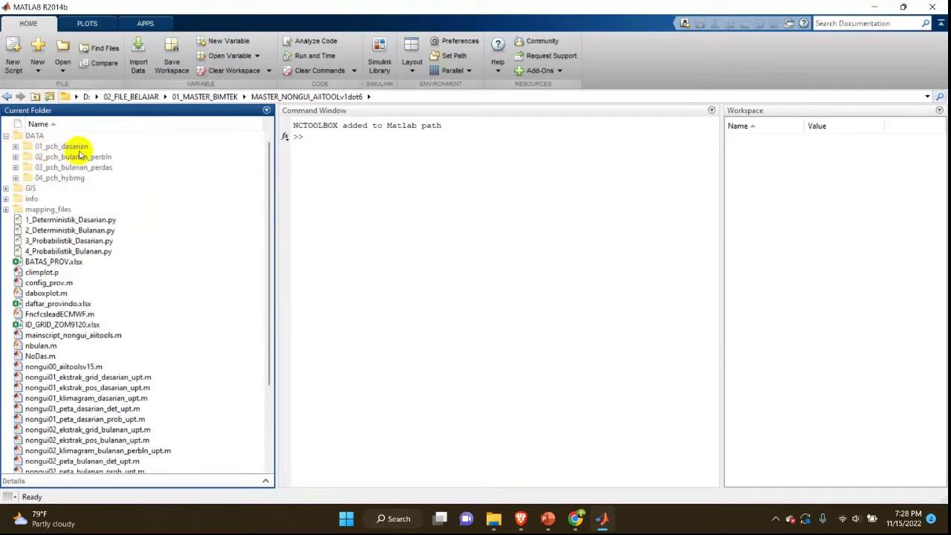
mouse_move(82, 152)
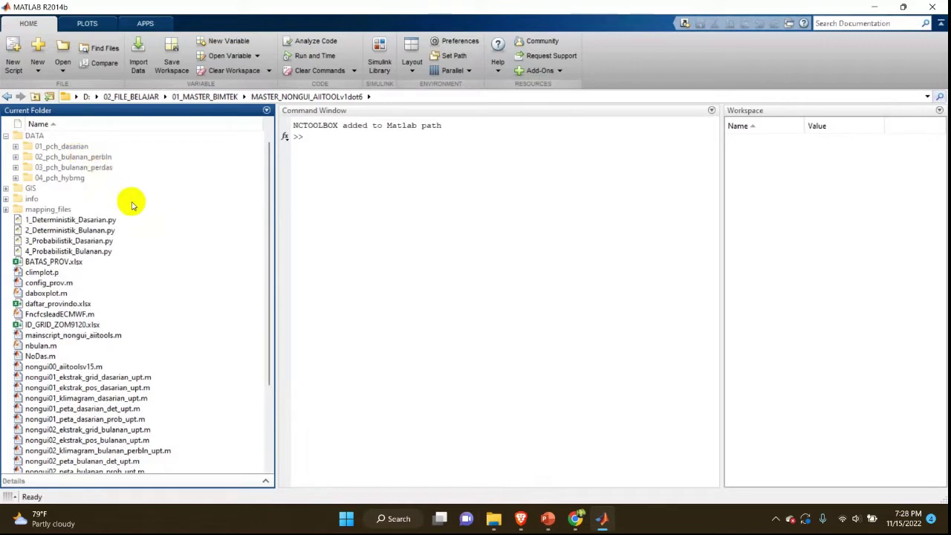
click(777, 523)
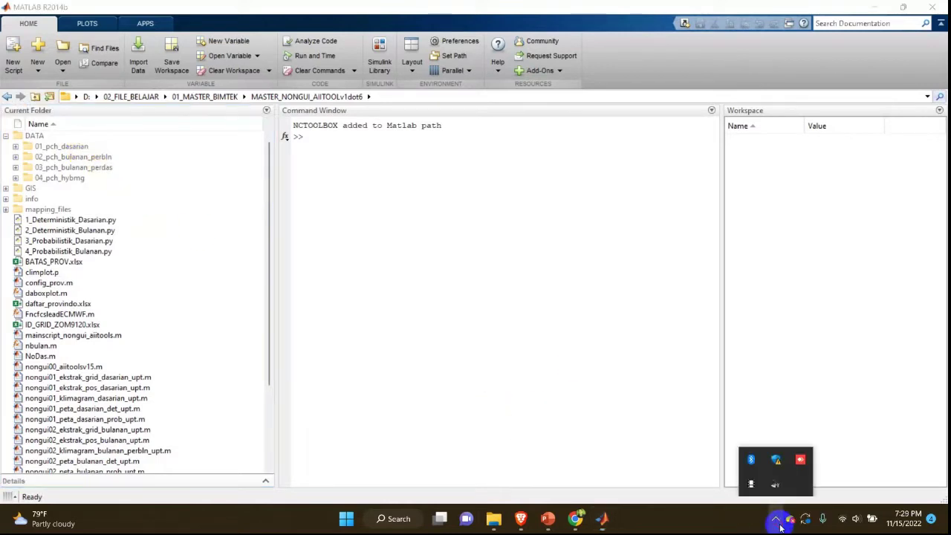
click(564, 390)
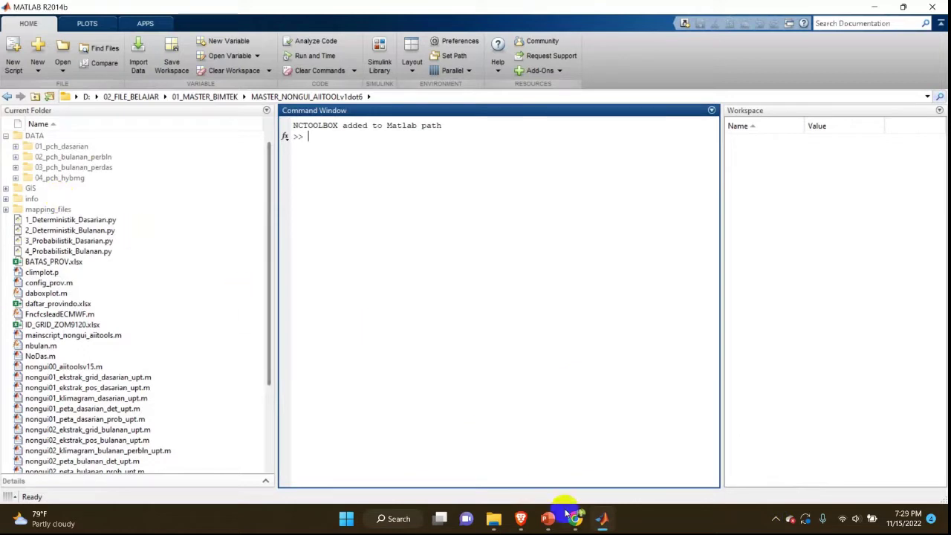
mouse_move(554, 524)
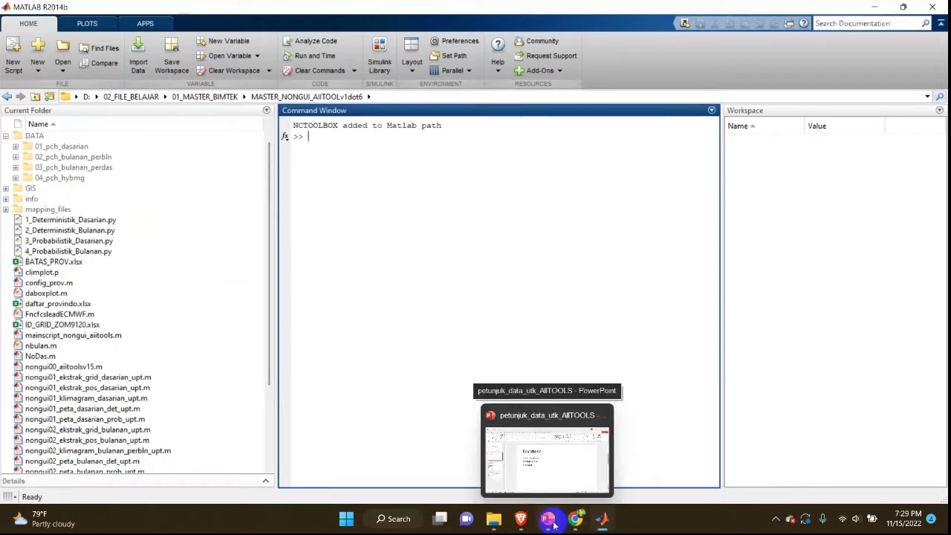
In File Explorer, open the PANDUAN_AIITOOLv1dot6 text file from the MASTER_NONGUI_AIITOOLv1dot6 folder and maximize its Notepad window.
click(493, 524)
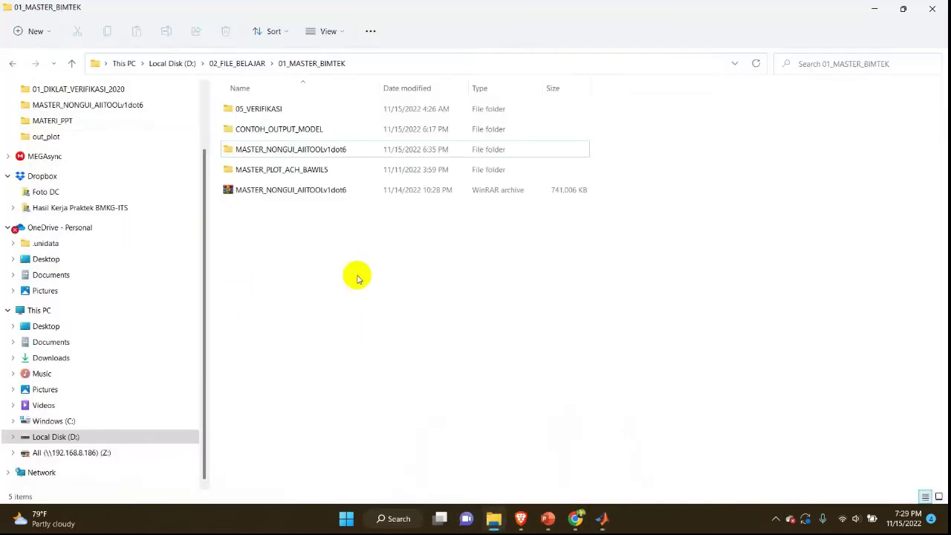
double_click(336, 150)
scroll(334, 236, down, 6)
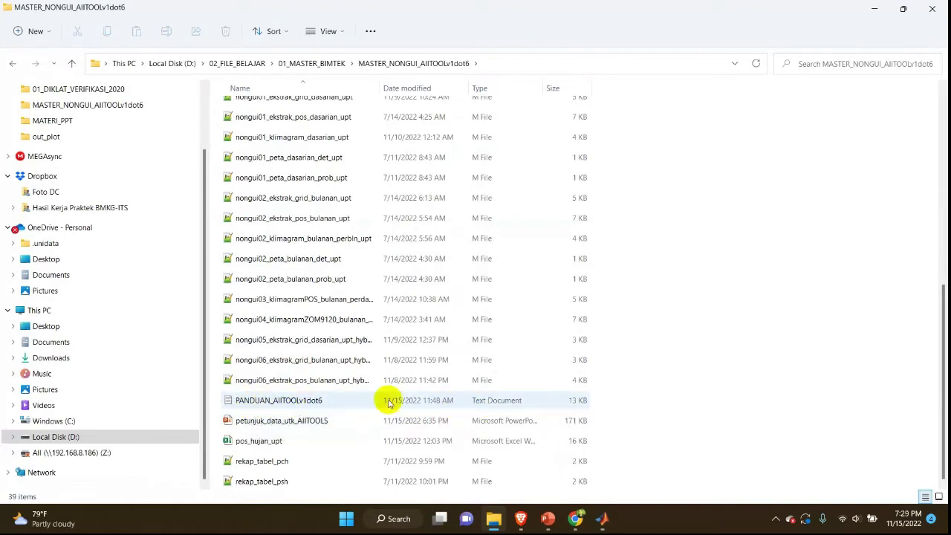
double_click(355, 401)
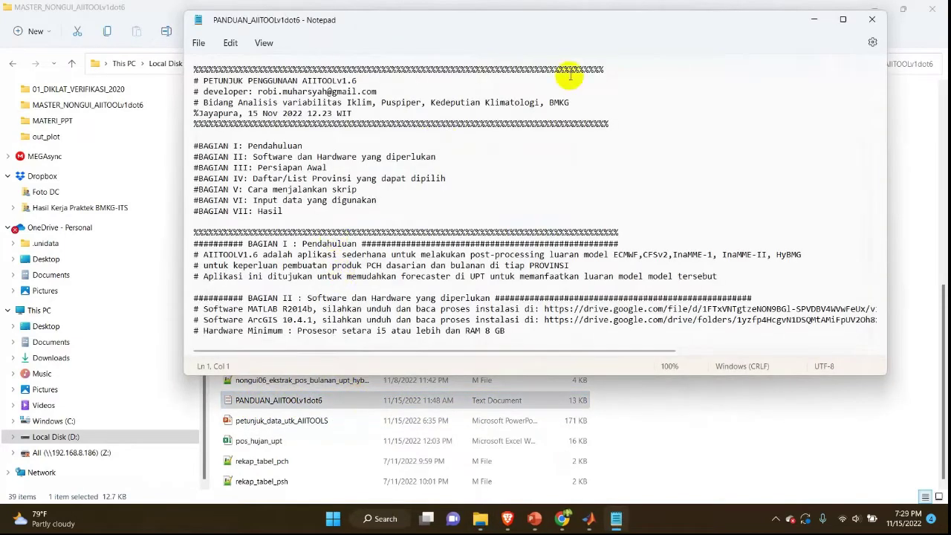
click(843, 20)
Skim the AIITOOLv1.6 guide from start to end, return to its beginning and minimize Notepad.
scroll(273, 279, down, 15)
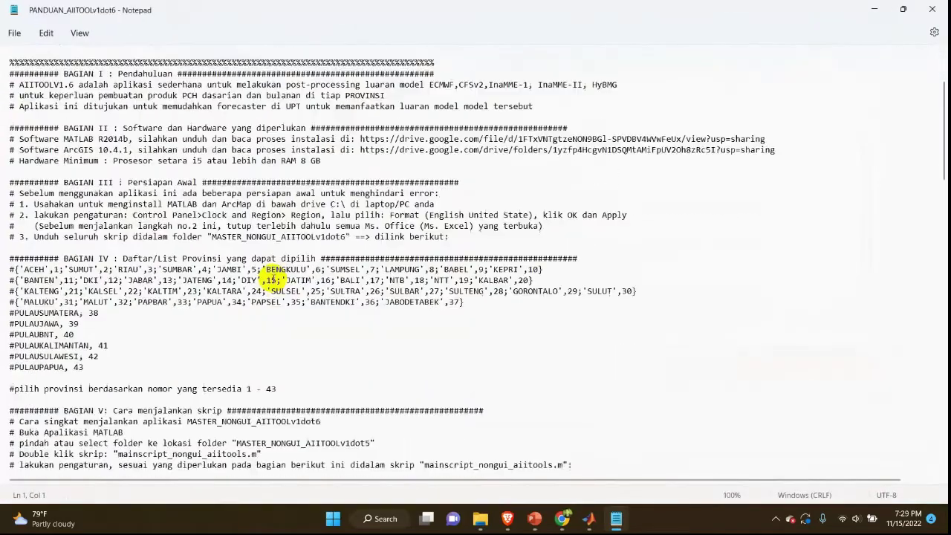
scroll(274, 279, down, 20)
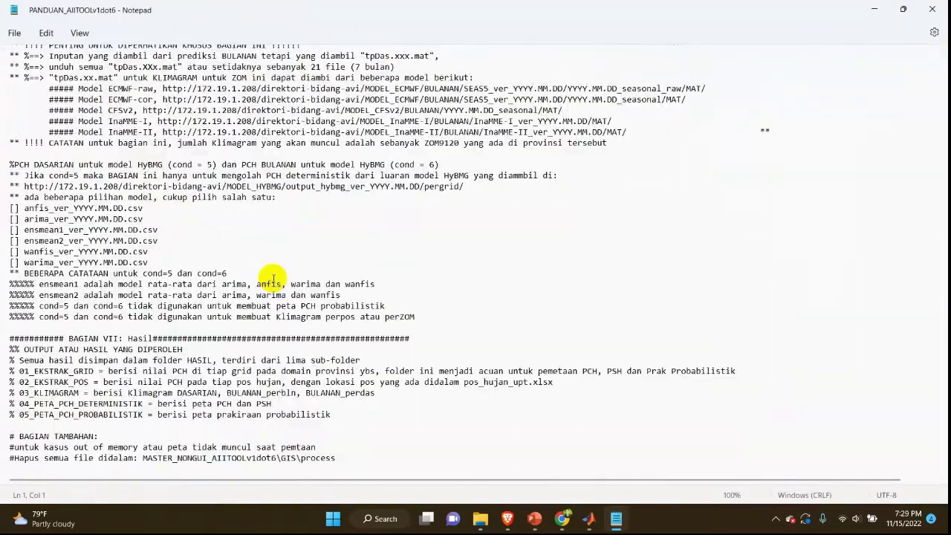
scroll(273, 278, up, 20)
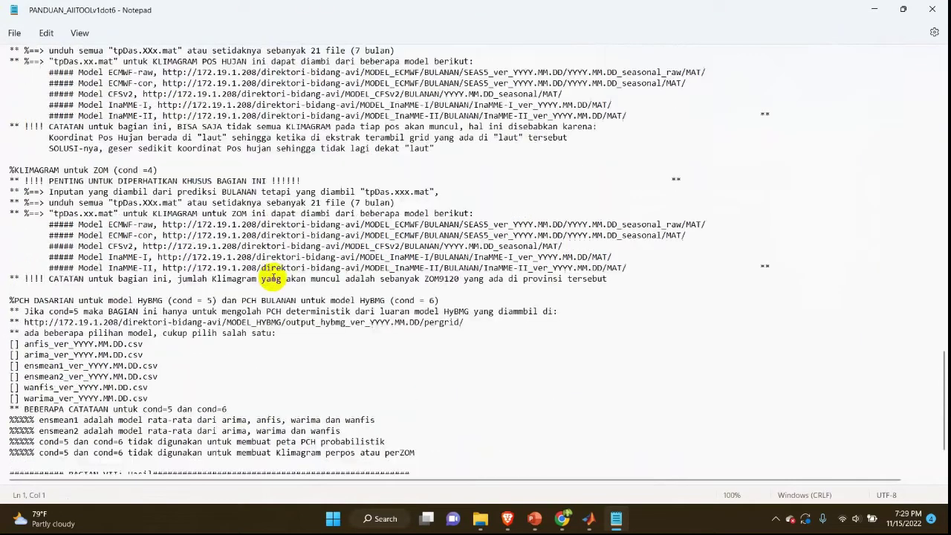
scroll(274, 279, up, 3)
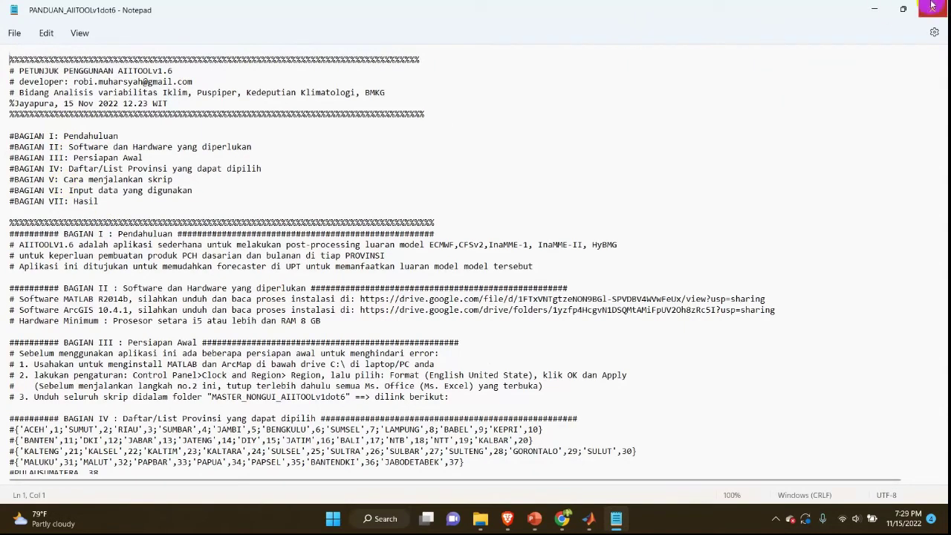
click(865, 14)
Look through the files in the MASTER_NONGUI_AIITOOLv1dot6 folder and switch back to MATLAB.
scroll(393, 223, up, 10)
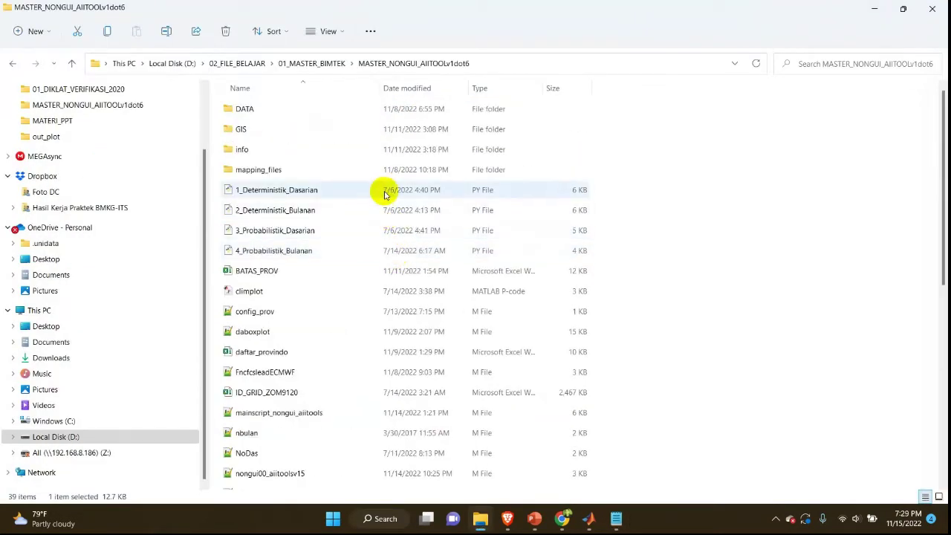
scroll(384, 195, down, 6)
scroll(335, 397, up, 8)
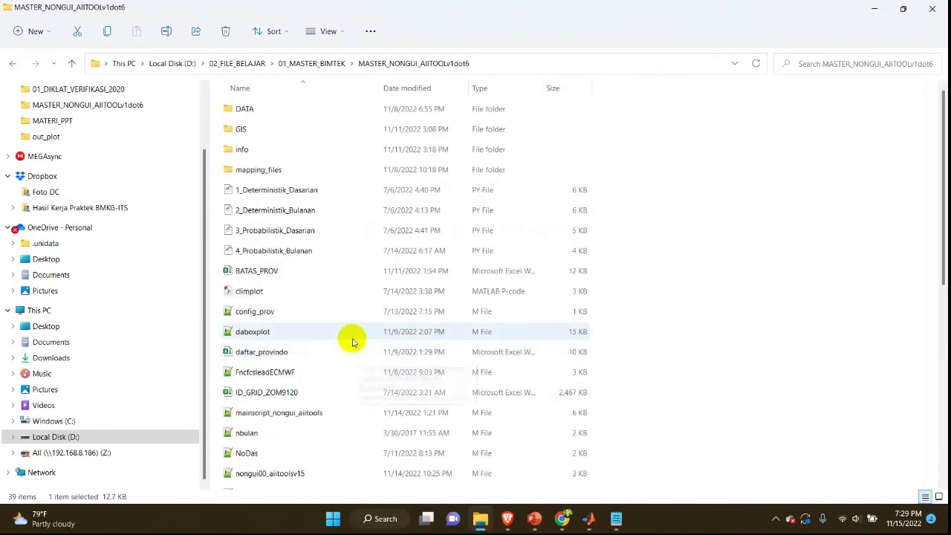
click(591, 520)
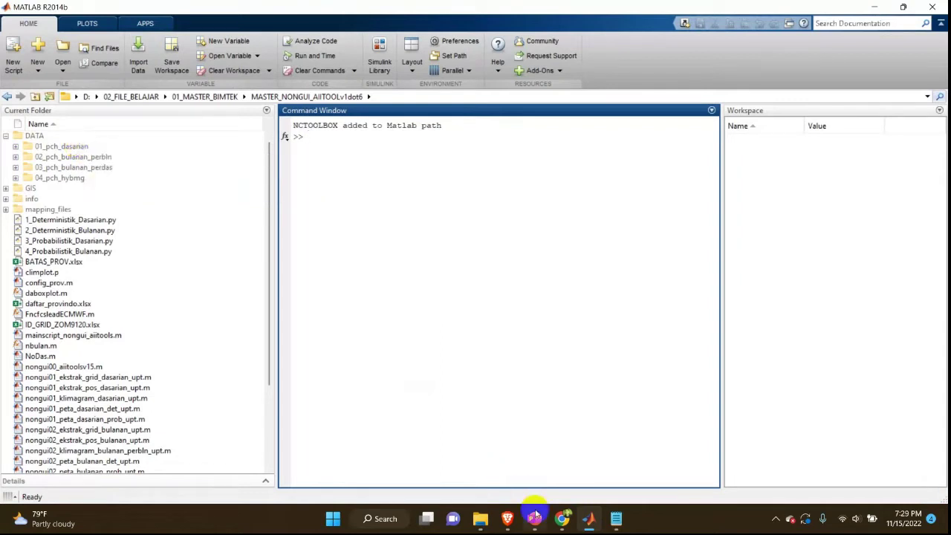
Switch to the PowerPoint presentation and review slides 3 and 4 on which model directories suit Cond = 1 and Cond = 2.
mouse_move(534, 518)
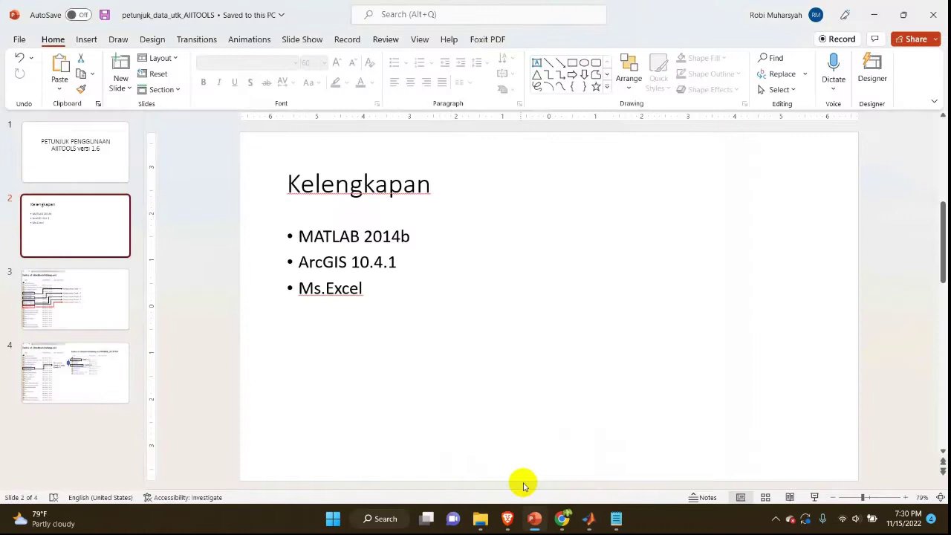
click(46, 318)
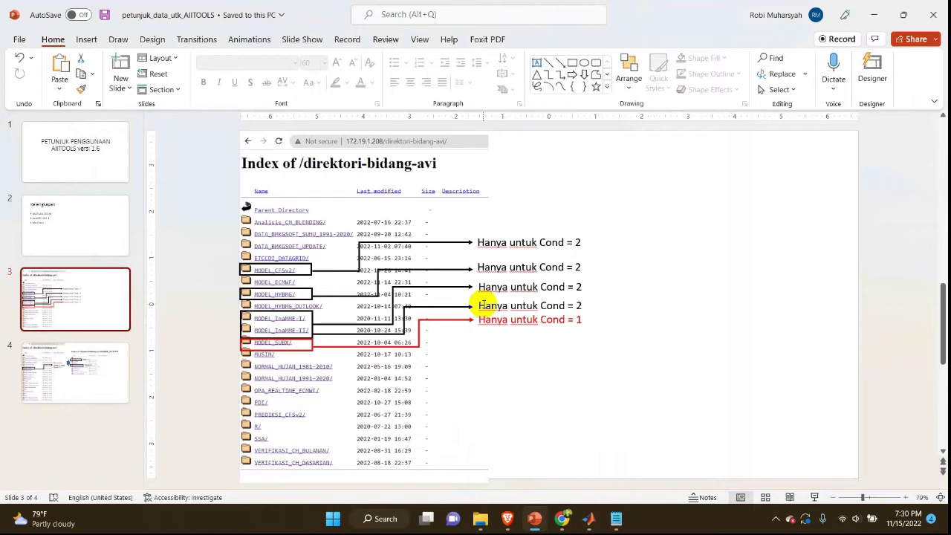
click(62, 371)
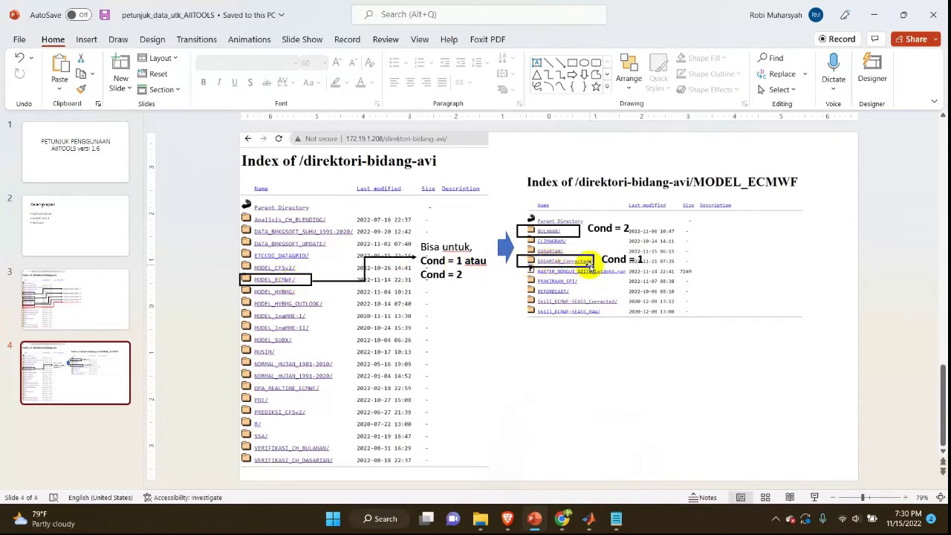
click(64, 301)
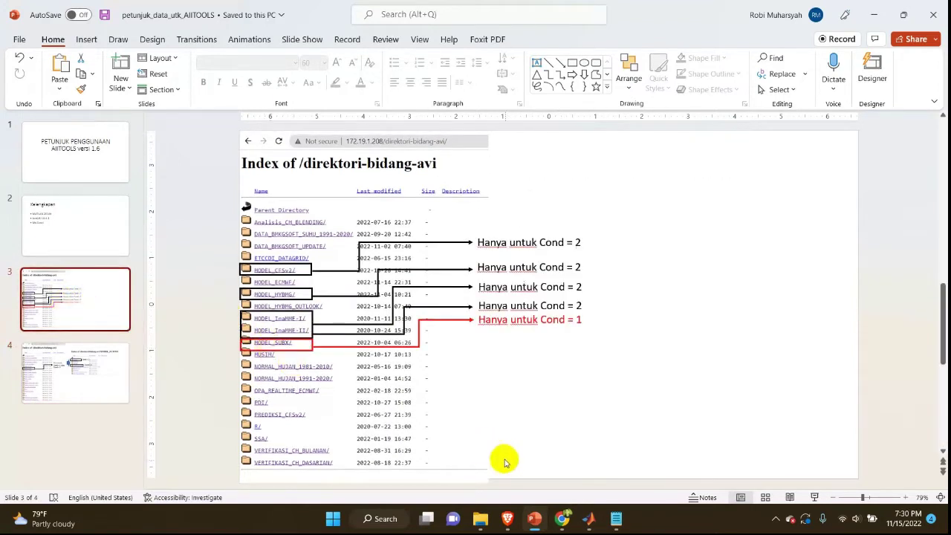
Switch to Chrome and open direktori-bidang-avi/MODEL_ECMWF/DASARIAN_Corrected/2022.11.14_dasarian, sorting the DASARIAN_Corrected listing by last modified, newest first.
click(567, 523)
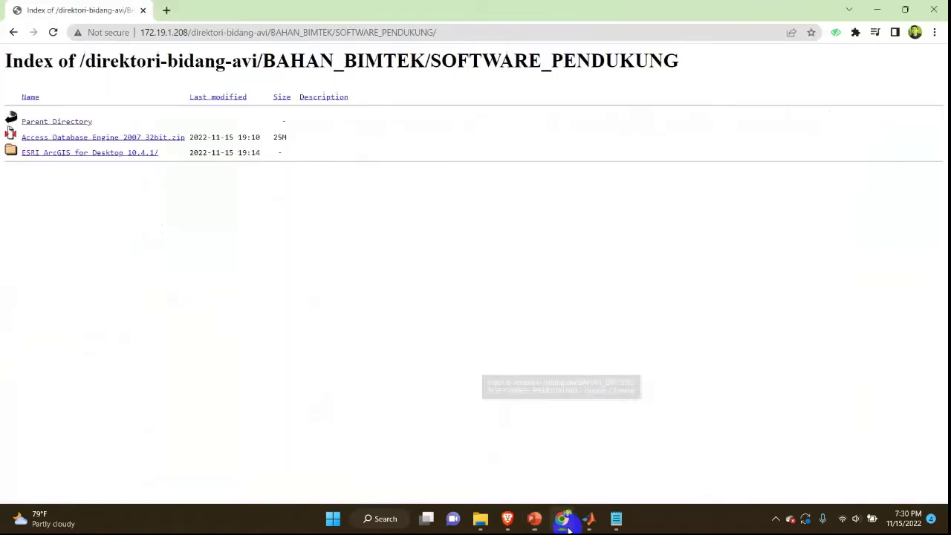
click(55, 124)
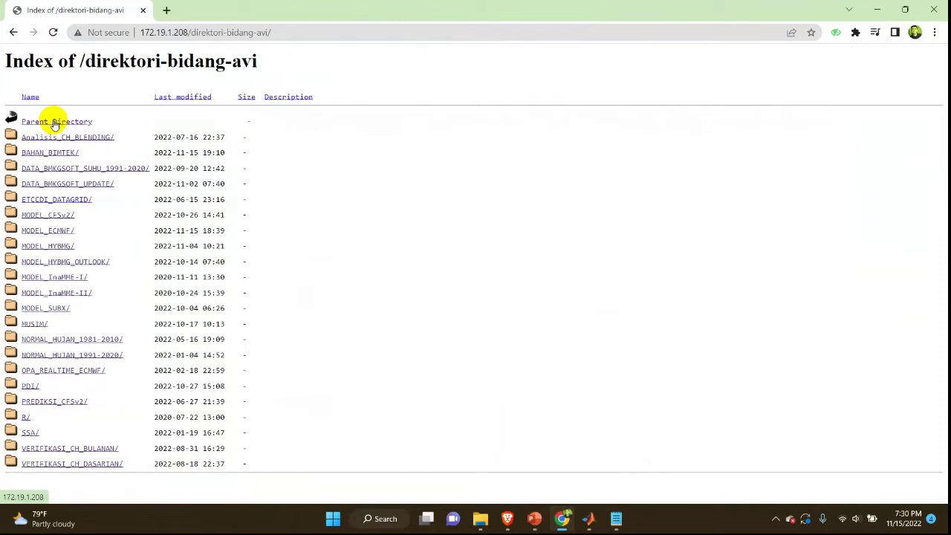
click(54, 231)
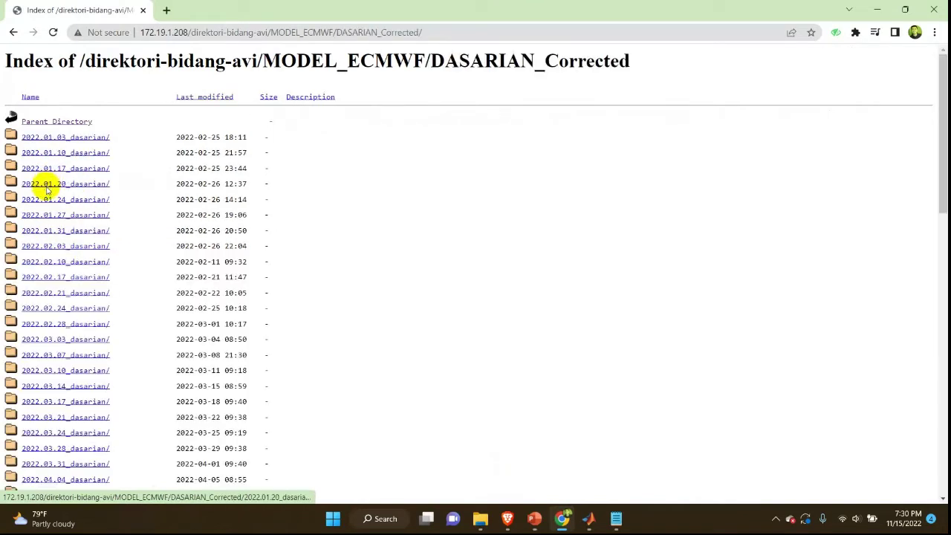
click(222, 98)
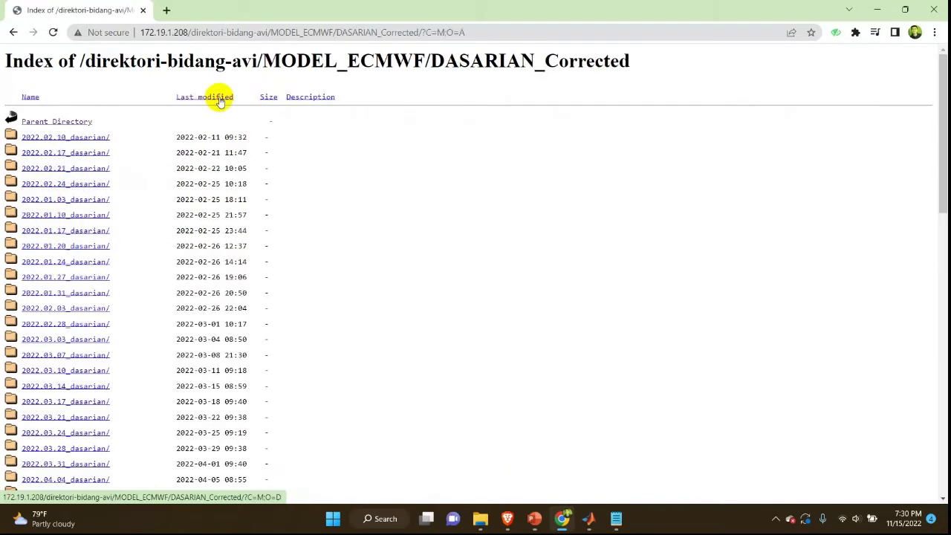
click(220, 100)
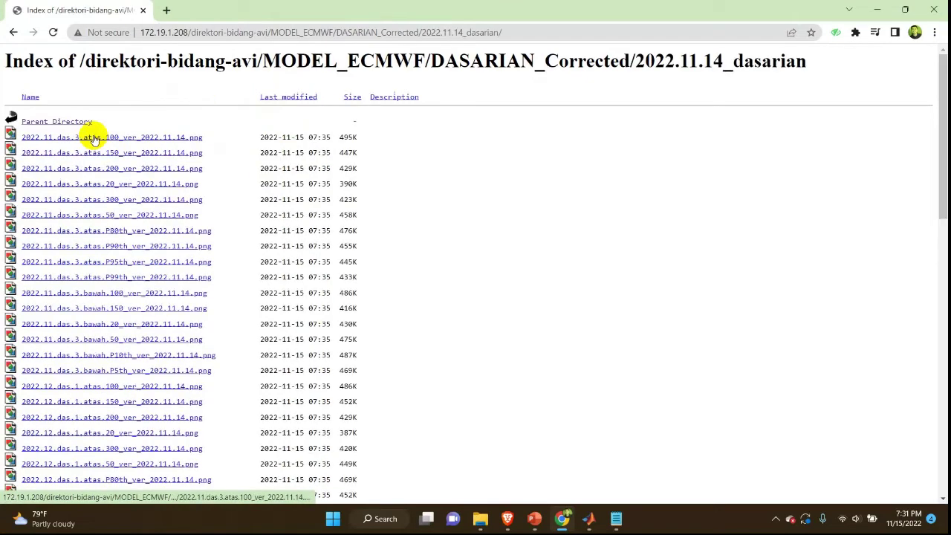
Download tpDas.2022.11.das.3, tpDas.2022.12.das.1 and tpDas.2022.12.das.2 (ver_2022.11.14, .mat) from the 2022.11.14_dasarian directory.
scroll(153, 213, down, 10)
scroll(153, 220, down, 3)
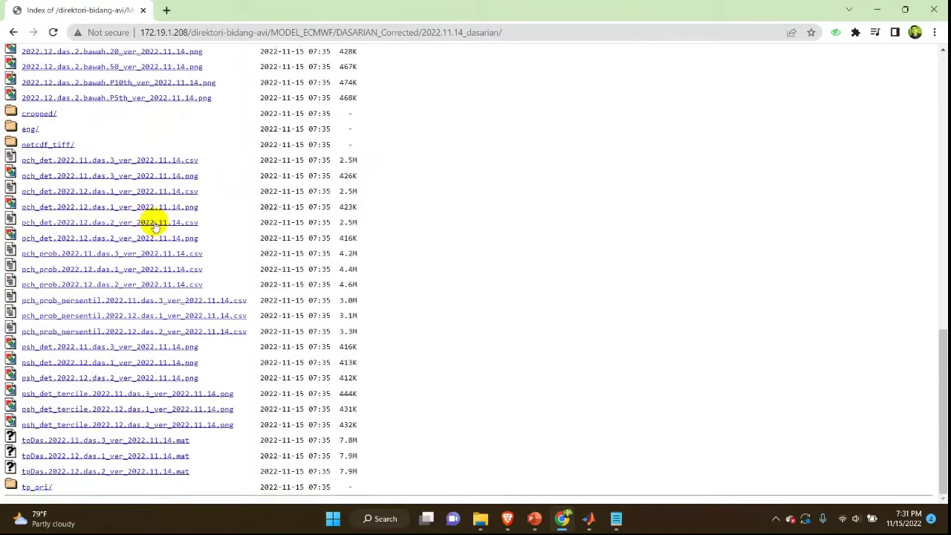
click(165, 442)
click(174, 456)
scroll(177, 449, down, 1)
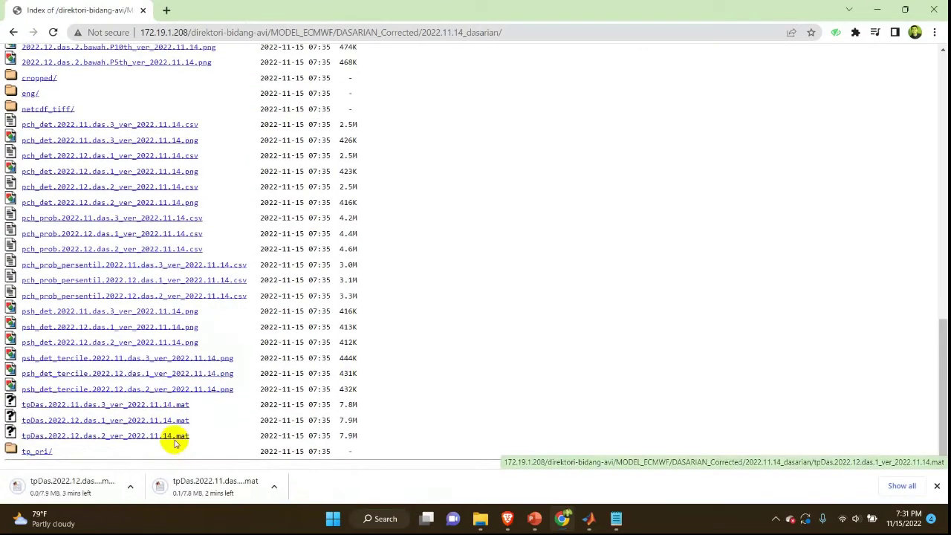
click(177, 440)
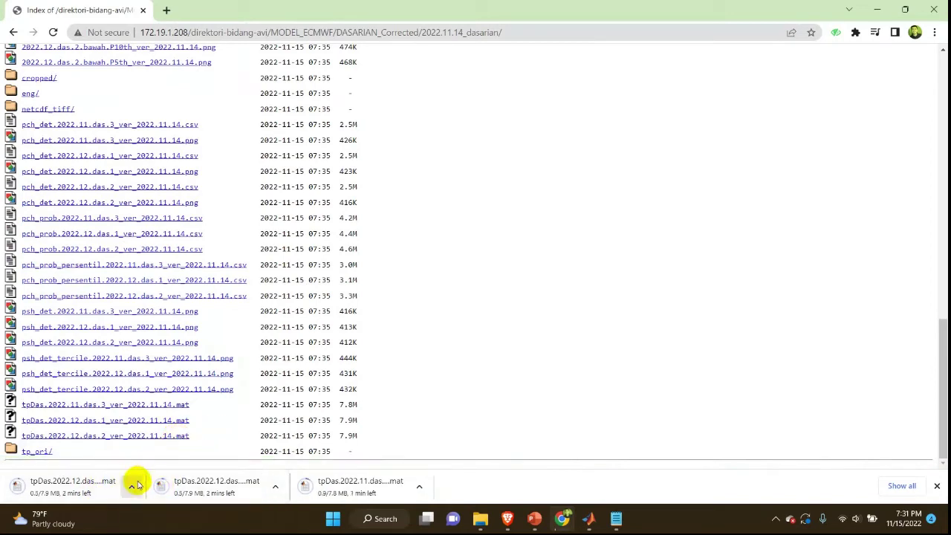
Switch to MATLAB, locate the DATA/01_pch_dasarian folder and switch back to Chrome.
click(588, 518)
click(49, 148)
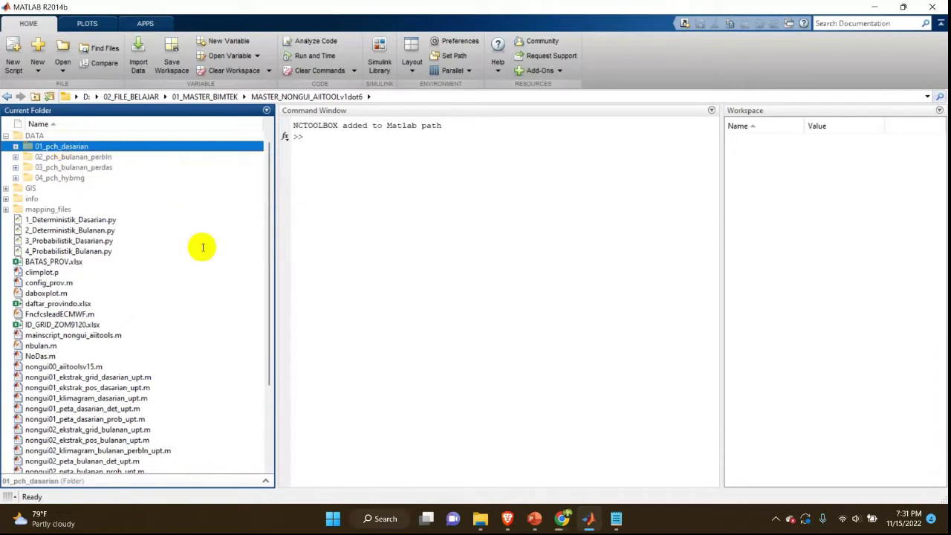
mouse_move(565, 518)
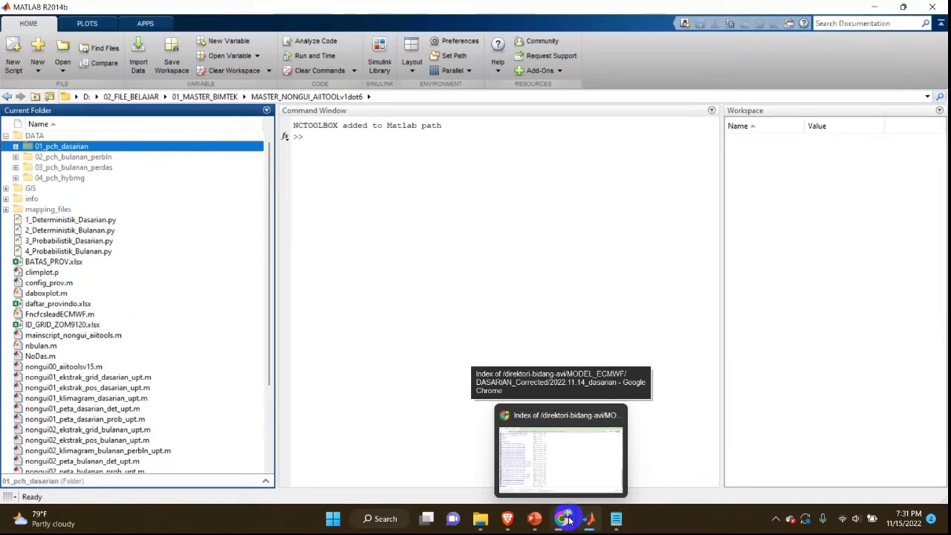
click(569, 520)
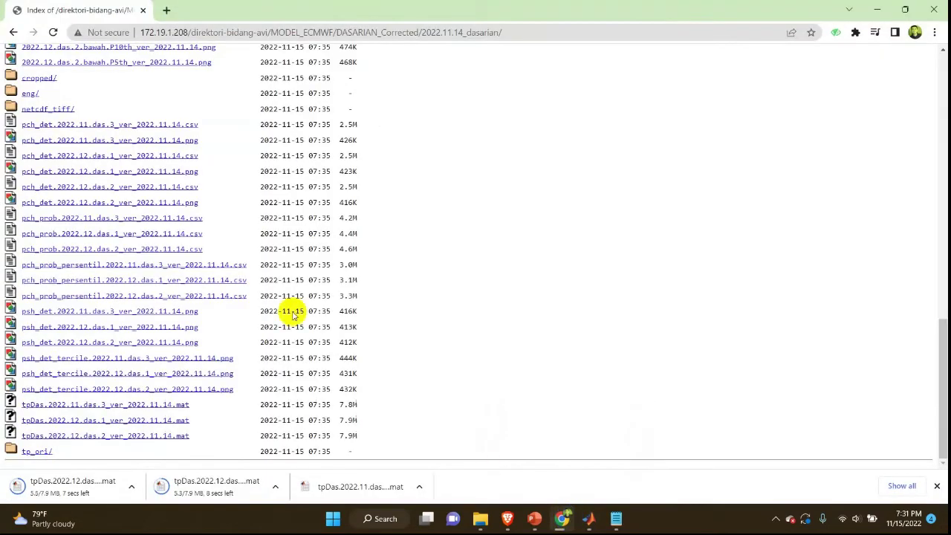
Navigate to MODEL_SUBX/CFSv2/2022.11.10_dasarian/MAT, sorting the CFSv2 listing by last modified, newest first.
scroll(285, 297, up, 10)
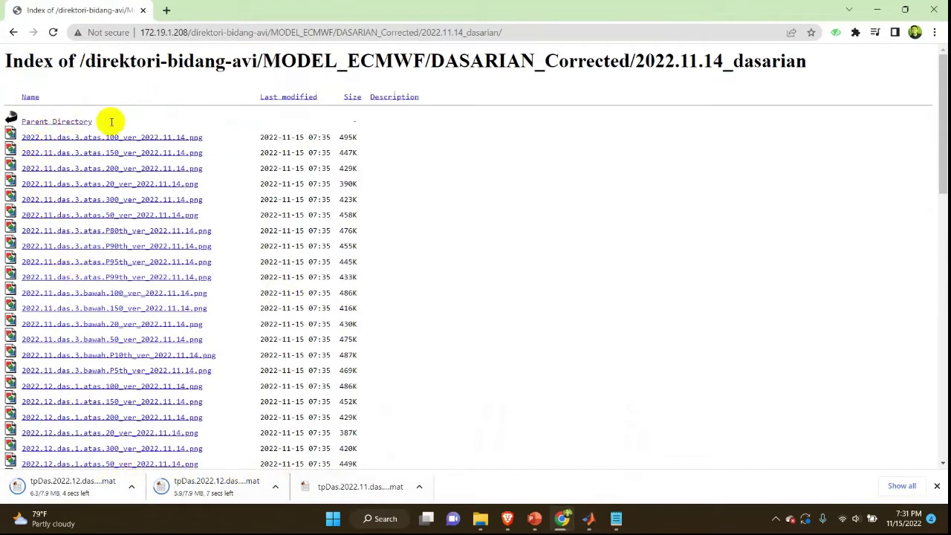
click(71, 124)
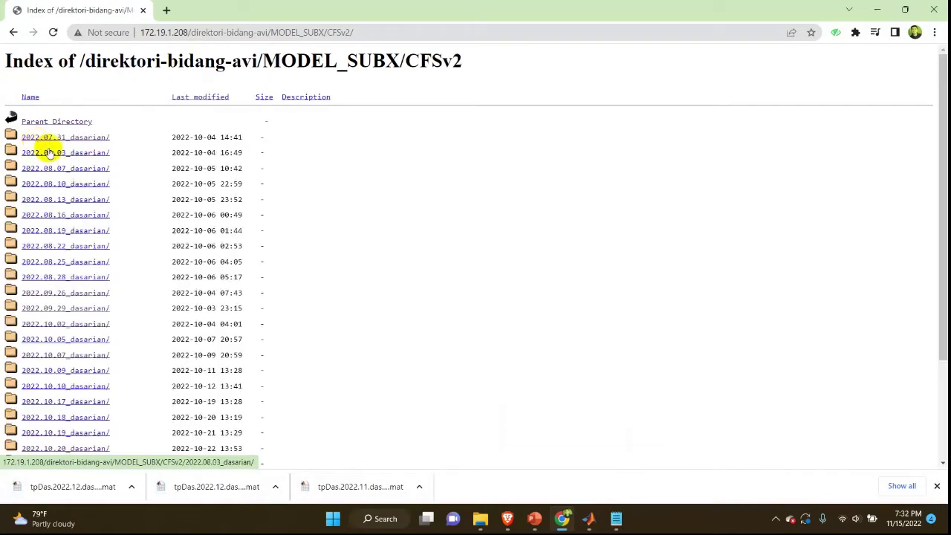
click(218, 97)
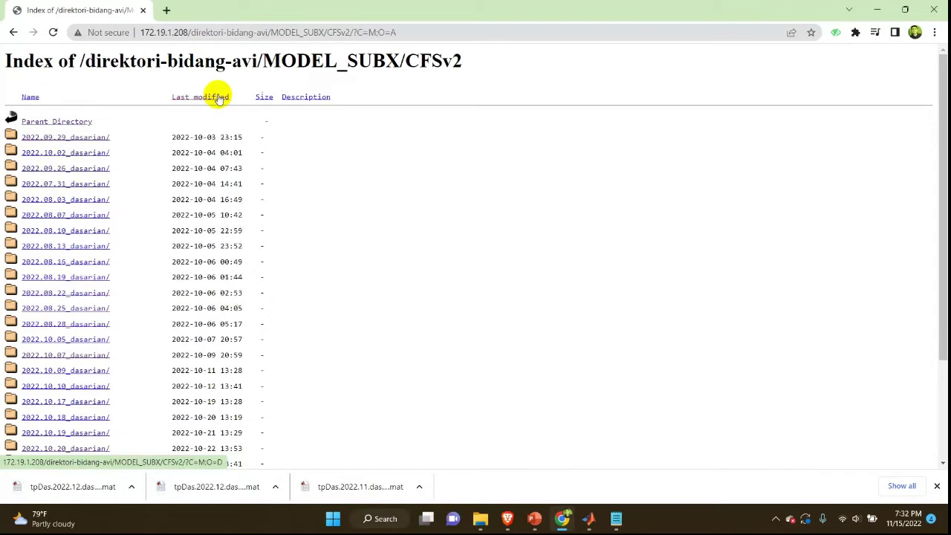
click(218, 97)
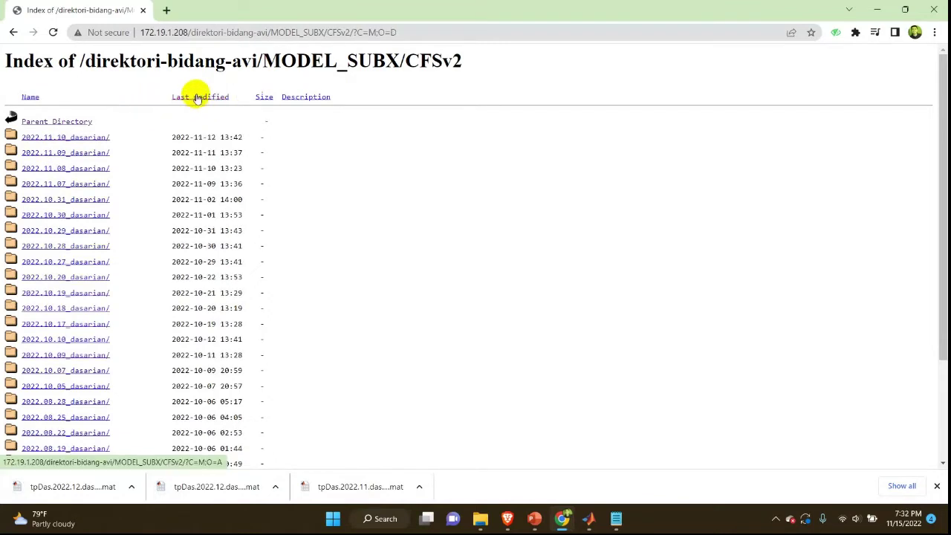
click(82, 137)
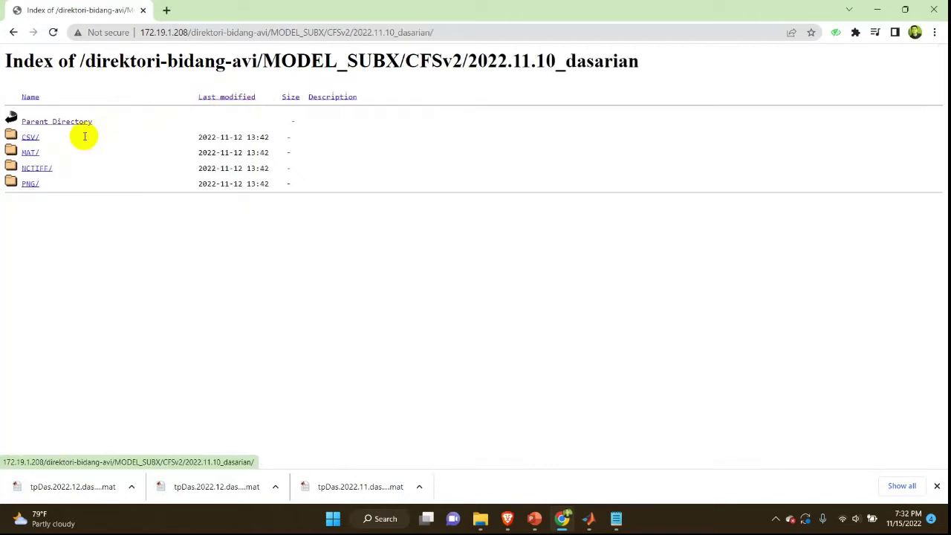
click(34, 157)
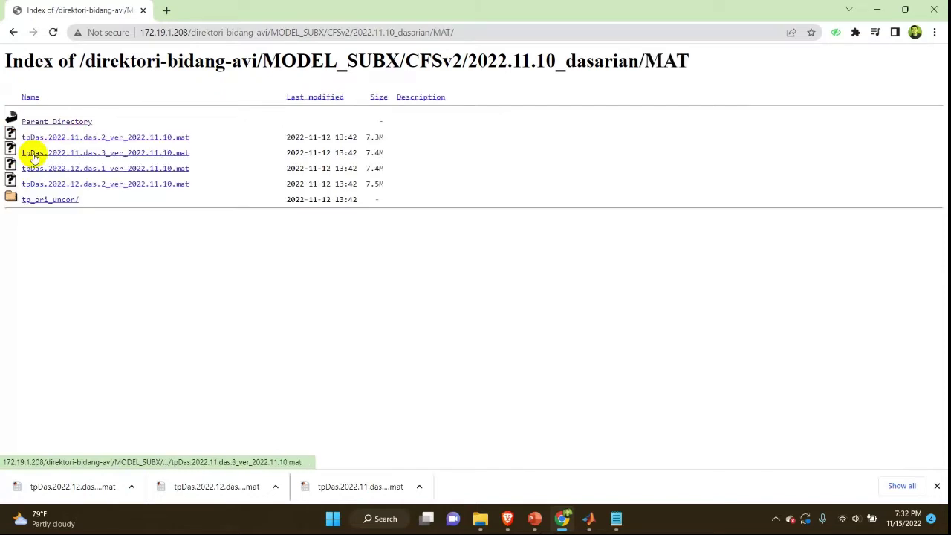
Download the four tpDas ver_2022.11.10 .mat files from the CFSv2 MAT directory.
click(179, 186)
click(181, 169)
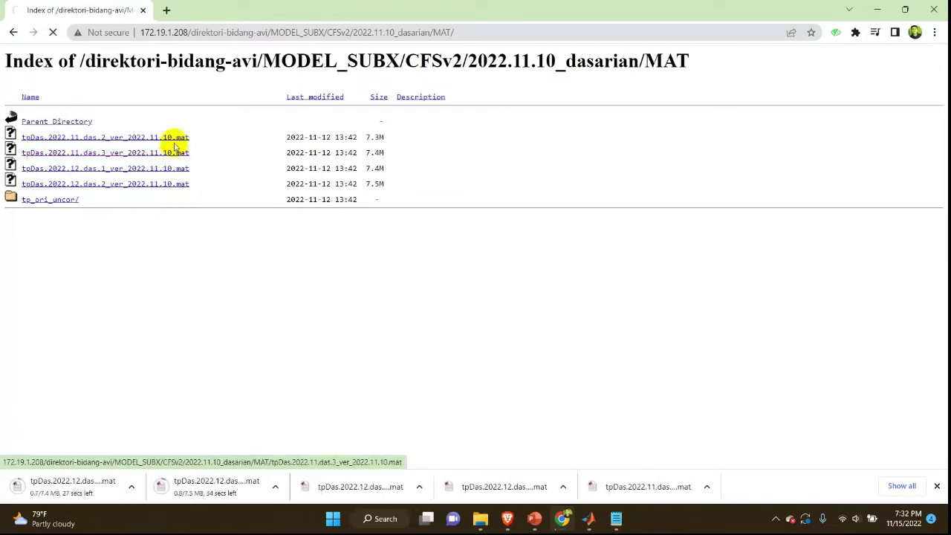
click(176, 142)
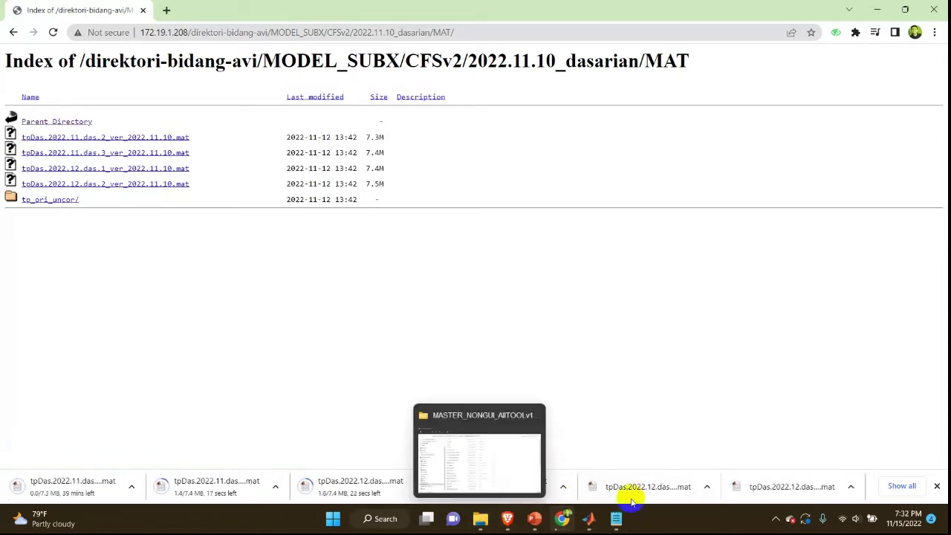
Show the finished downloads in their folder, copy the three tpDas ver_2022.11.14 files and switch to MATLAB.
click(708, 488)
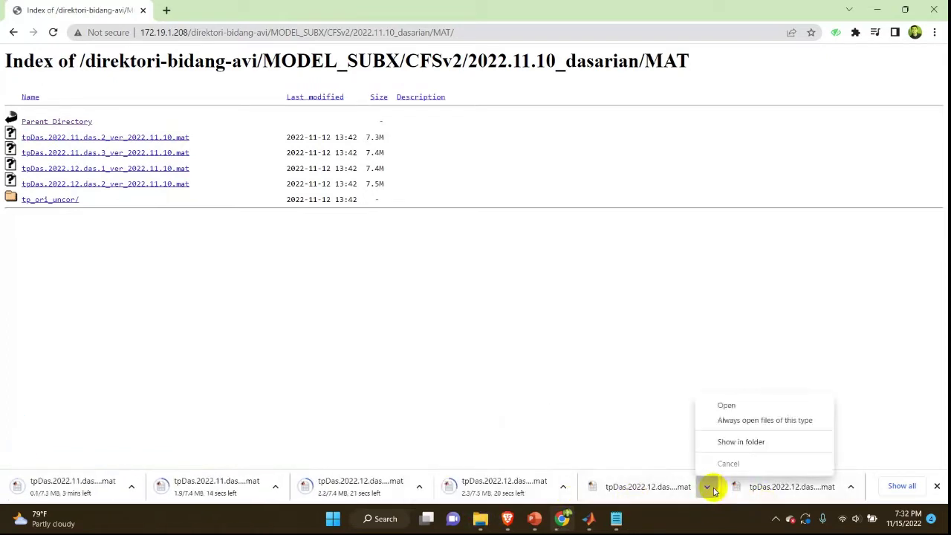
click(719, 442)
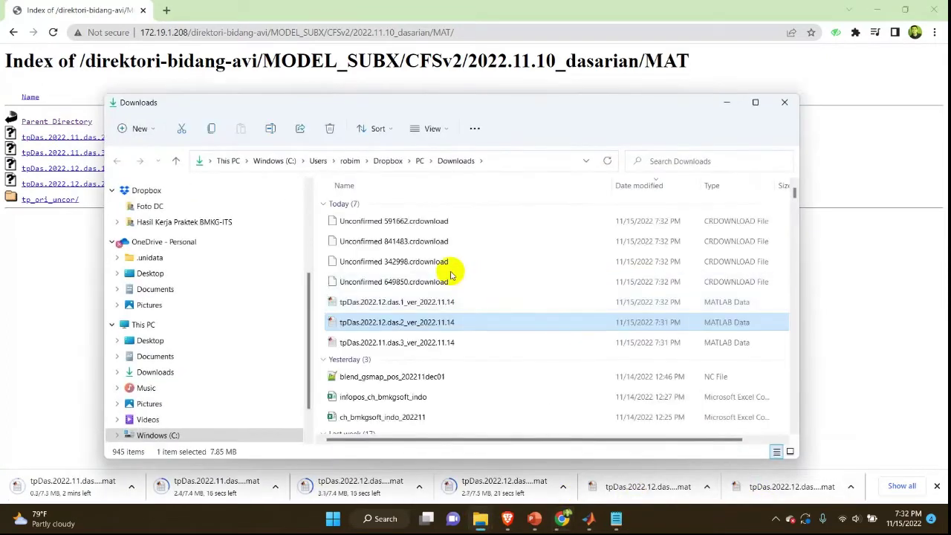
click(445, 255)
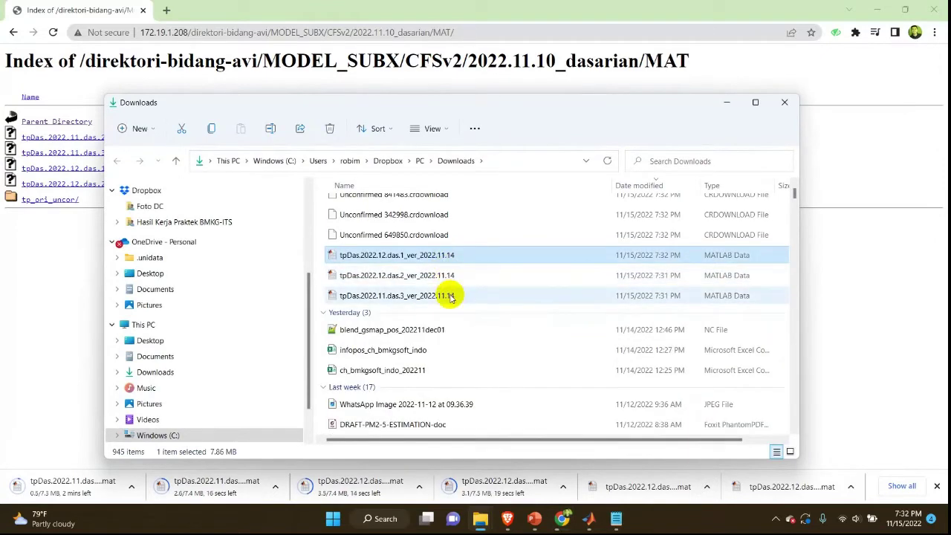
shift+click(449, 296)
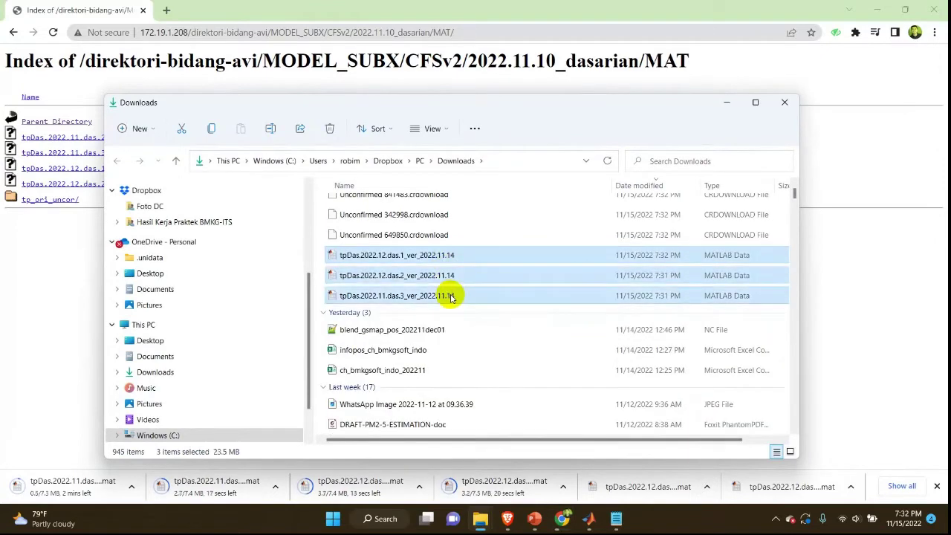
click(588, 518)
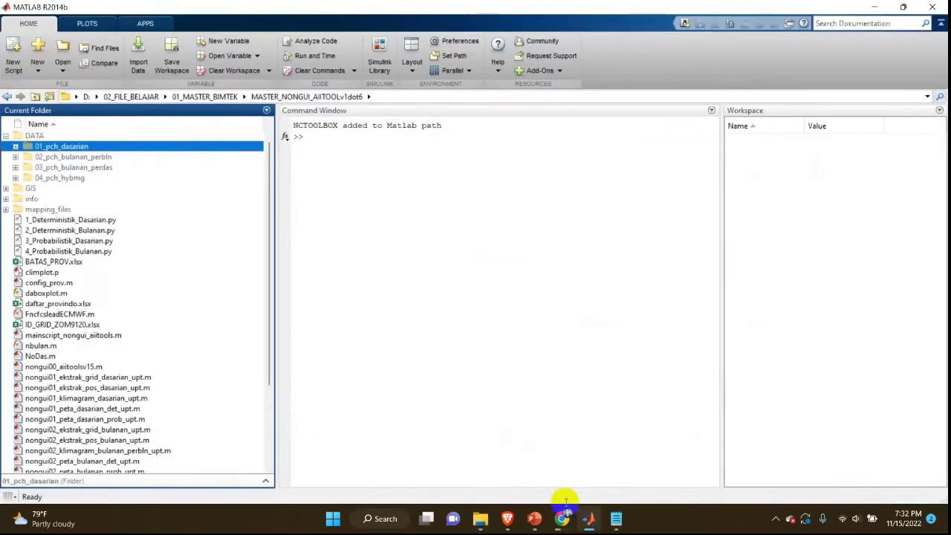
Delete the three tpDas ver_2022.11.01 files from DATA/01_pch_dasarian and paste the copied ver_2022.11.14 files there.
click(14, 146)
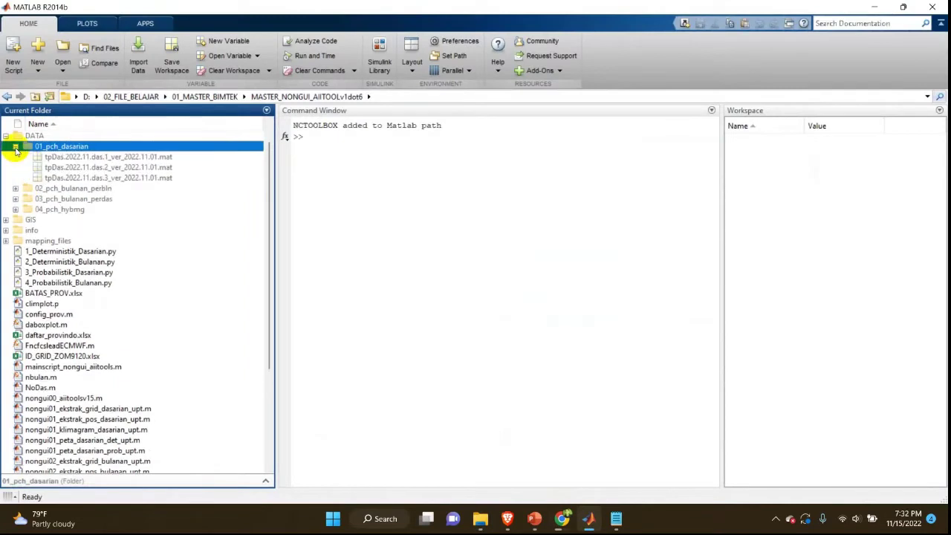
click(67, 156)
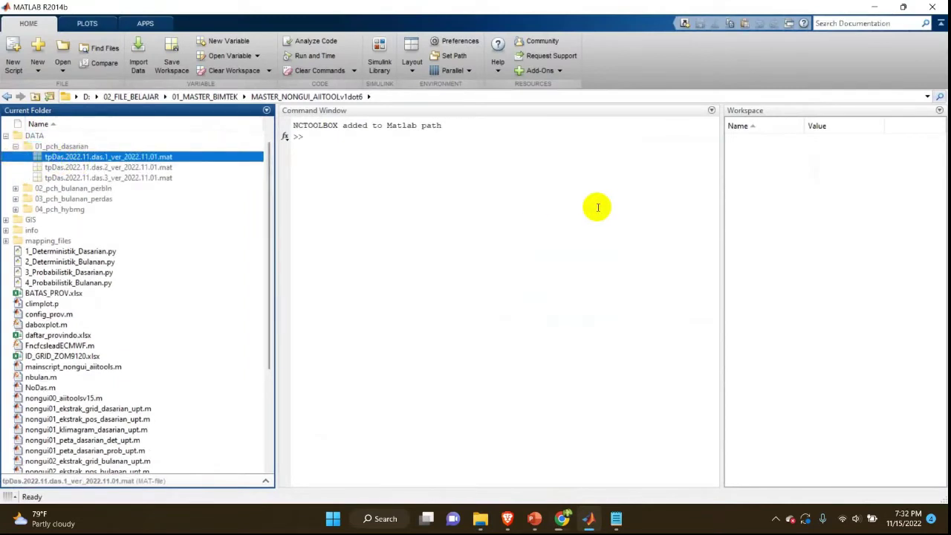
key(shift+Down)
key(shift+Down)
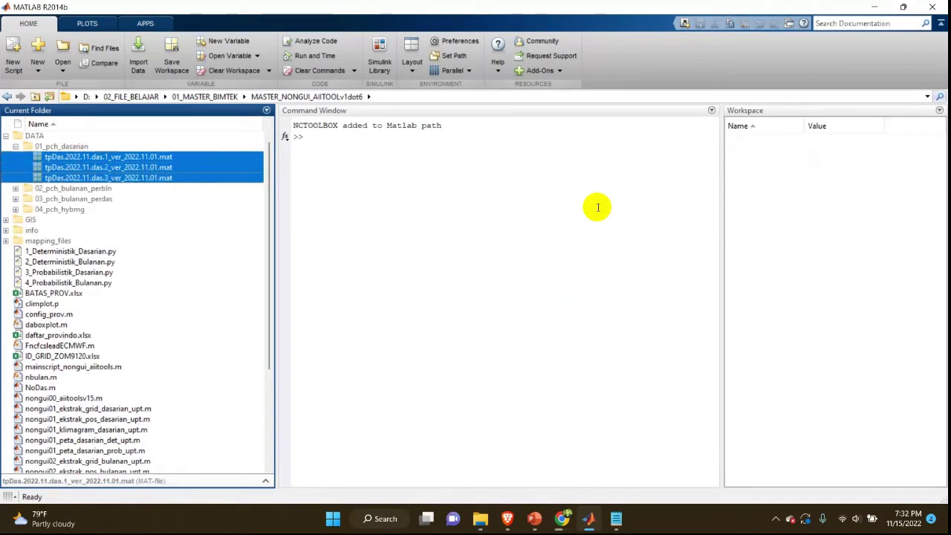
right_click(136, 157)
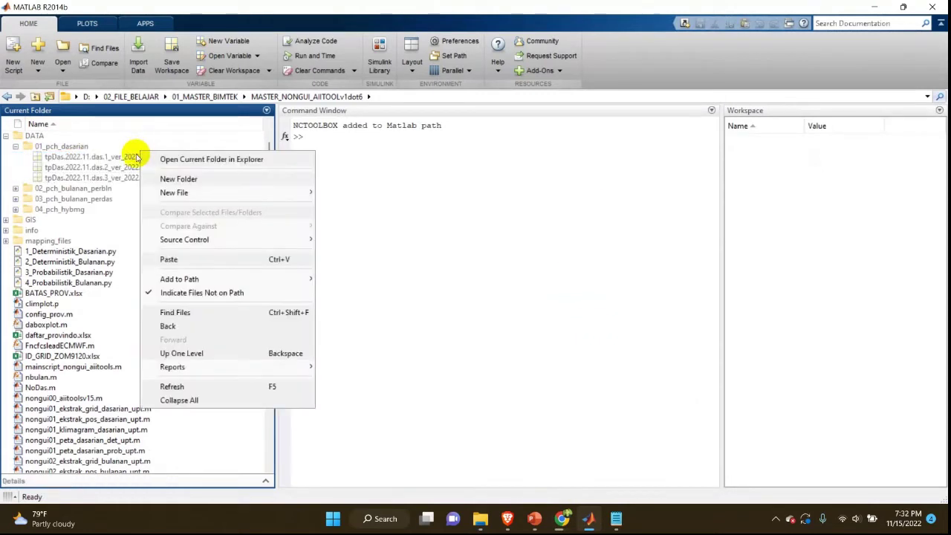
click(136, 157)
key(shift+Down)
key(shift+Down)
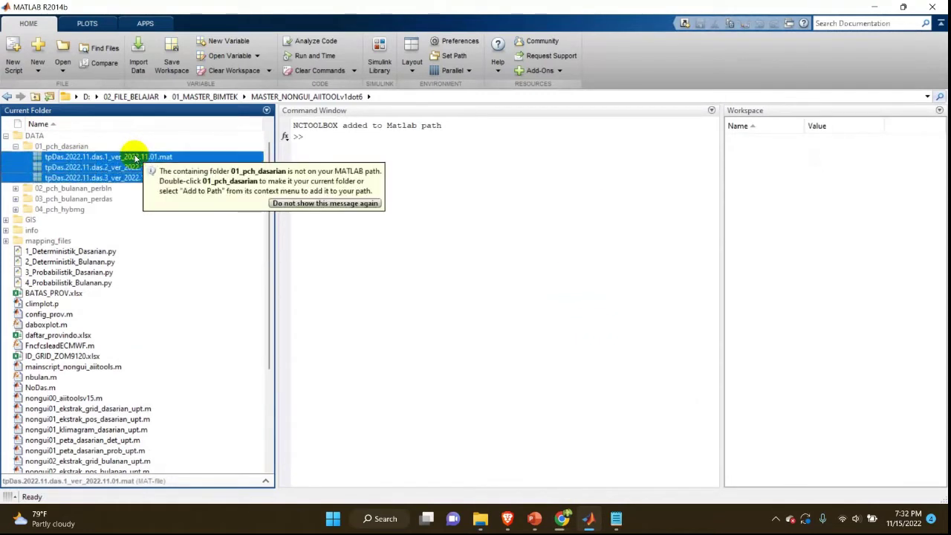
right_click(136, 157)
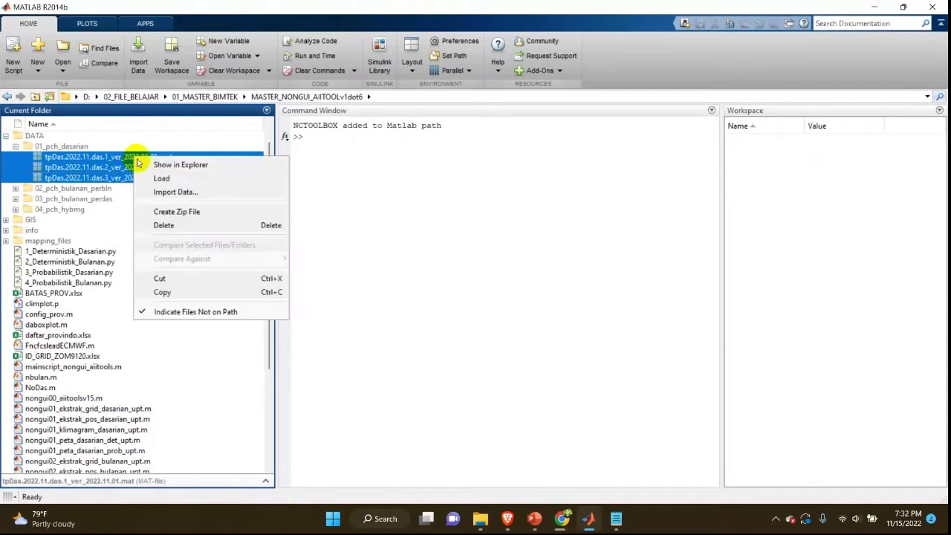
click(178, 226)
right_click(31, 147)
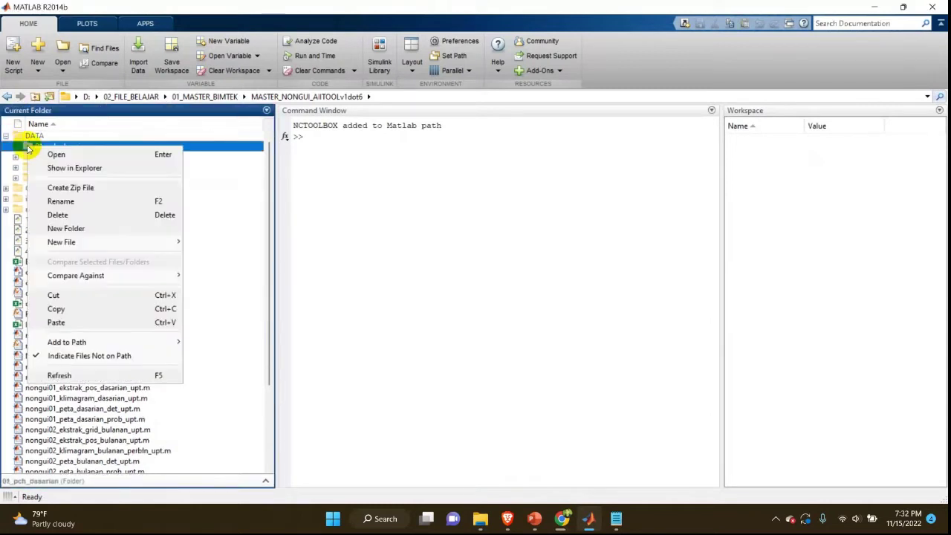
click(72, 324)
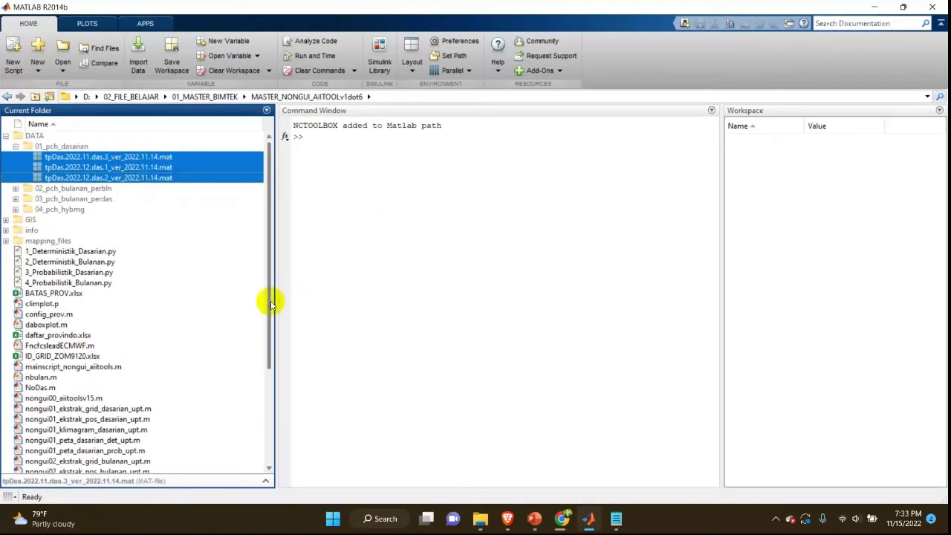
Look through the MATLAB folder's scripts, switch to File Explorer and open the pos_hujan_upt workbook from MASTER_NONGUI_AIITOOLv1dot6.
drag(268, 301, 289, 389)
click(291, 393)
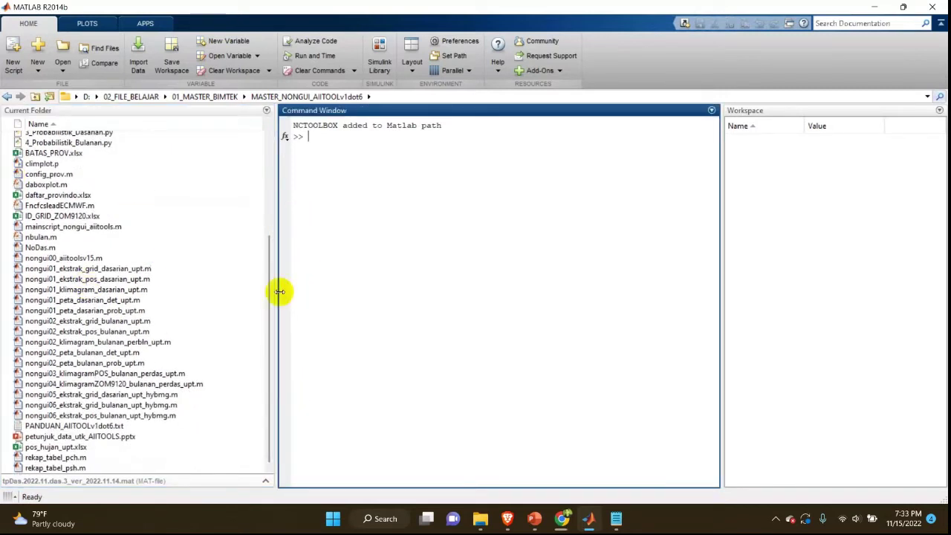
drag(269, 302, 223, 301)
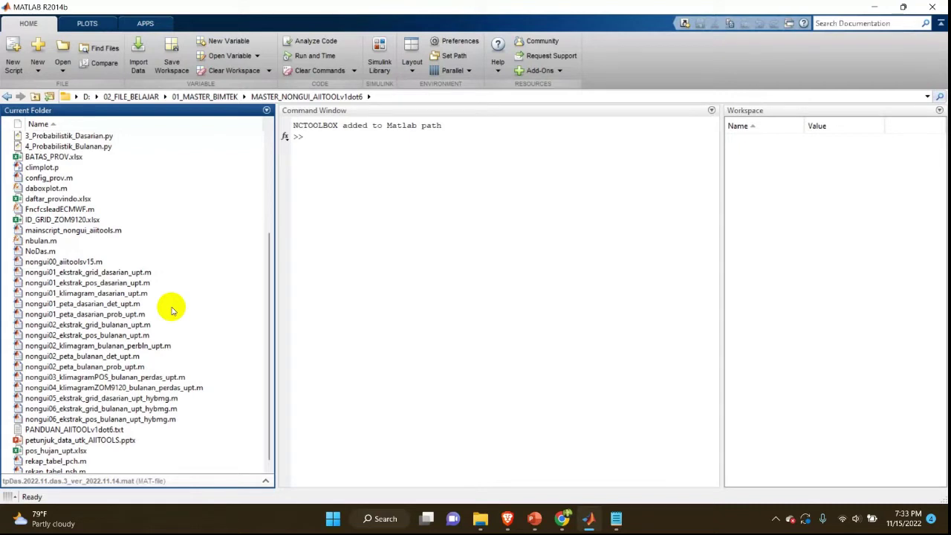
mouse_move(268, 350)
mouse_down()
mouse_move(260, 300)
mouse_move(270, 369)
mouse_up()
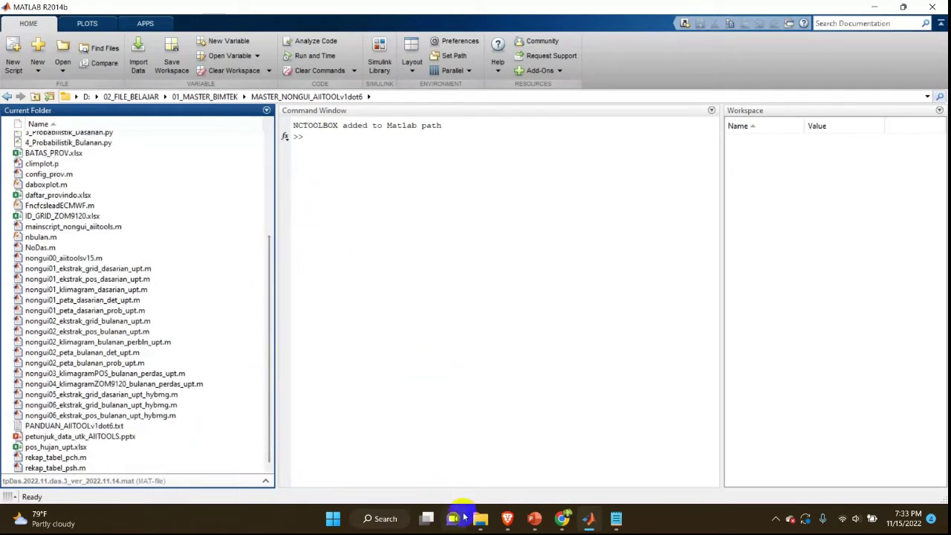
mouse_move(480, 518)
click(406, 445)
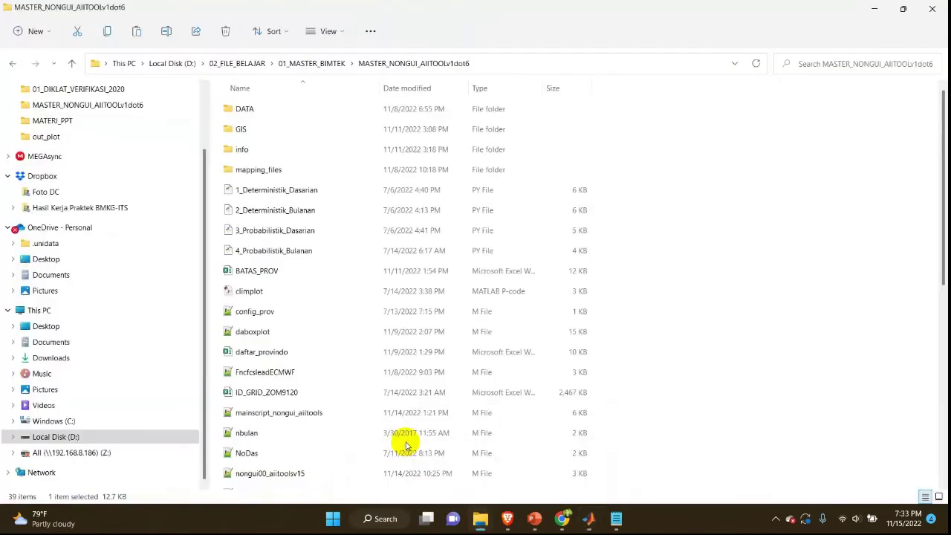
scroll(364, 338, down, 3)
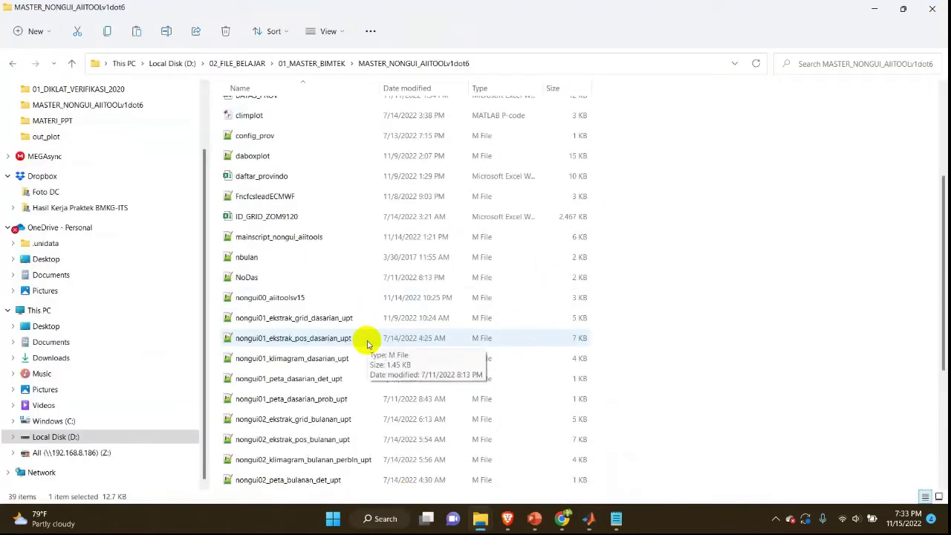
scroll(365, 341, down, 4)
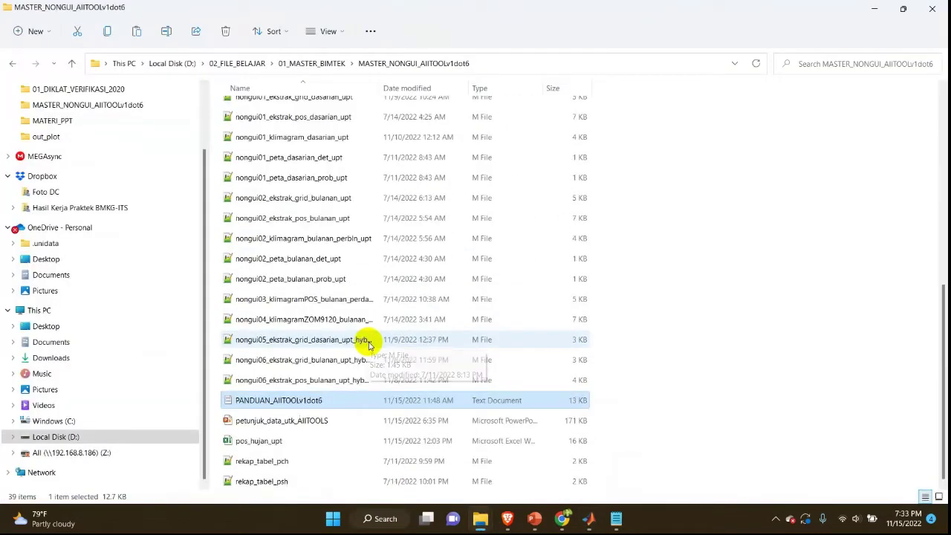
click(286, 442)
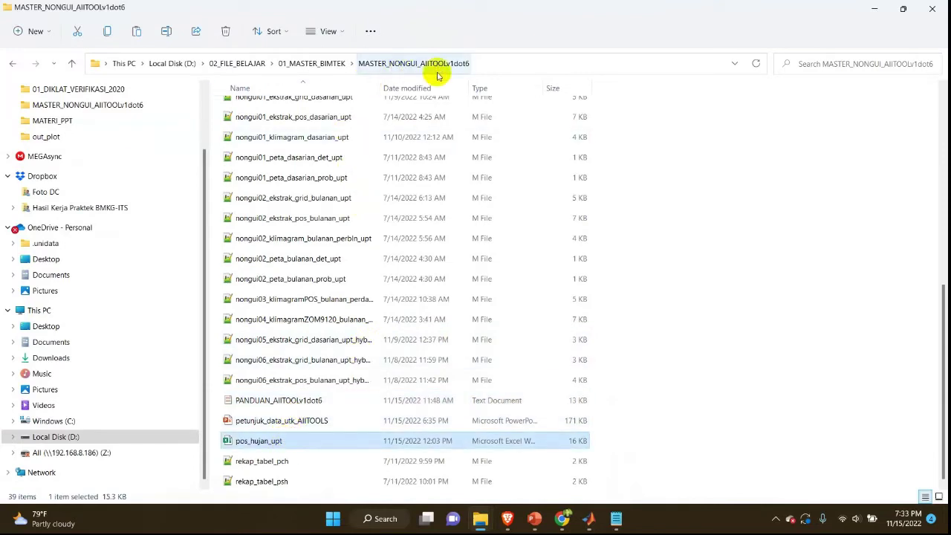
double_click(241, 445)
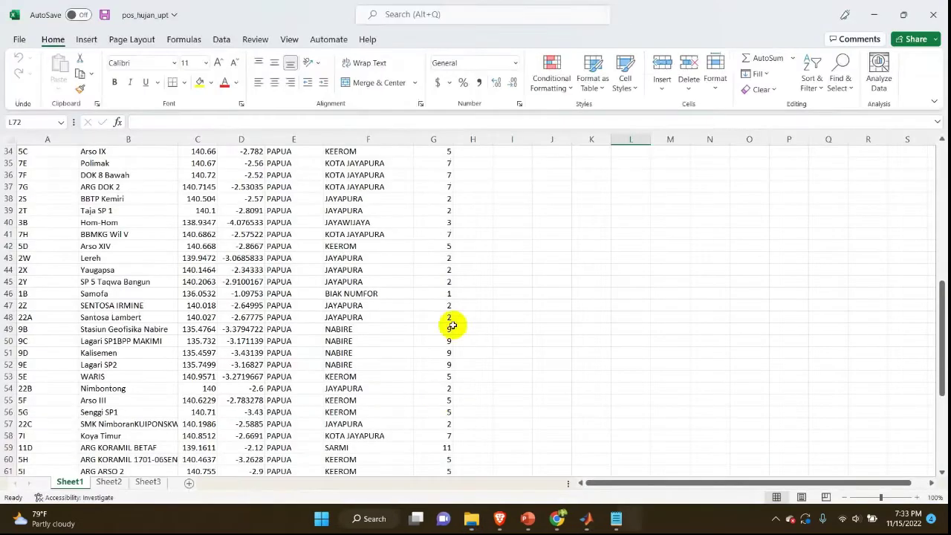
Examine the full rain-post table in Sheet1, from the NOPOS column to URUTKAB, and the post codes under NOPOS.
scroll(166, 323, up, 15)
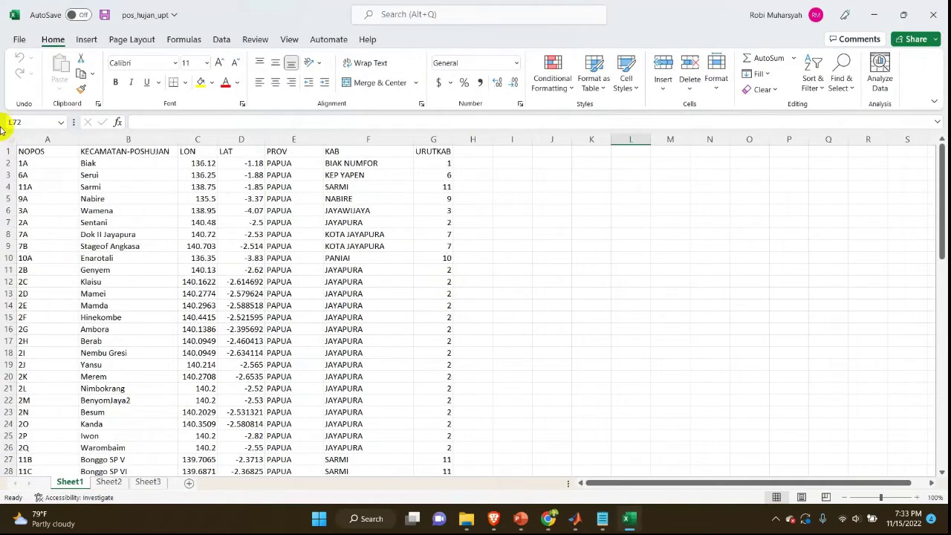
scroll(134, 238, down, 20)
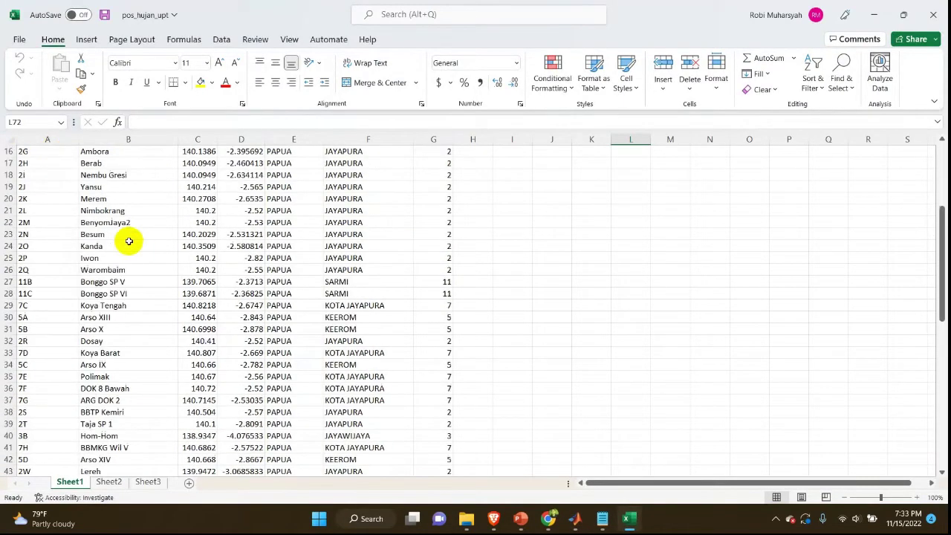
scroll(128, 246, up, 20)
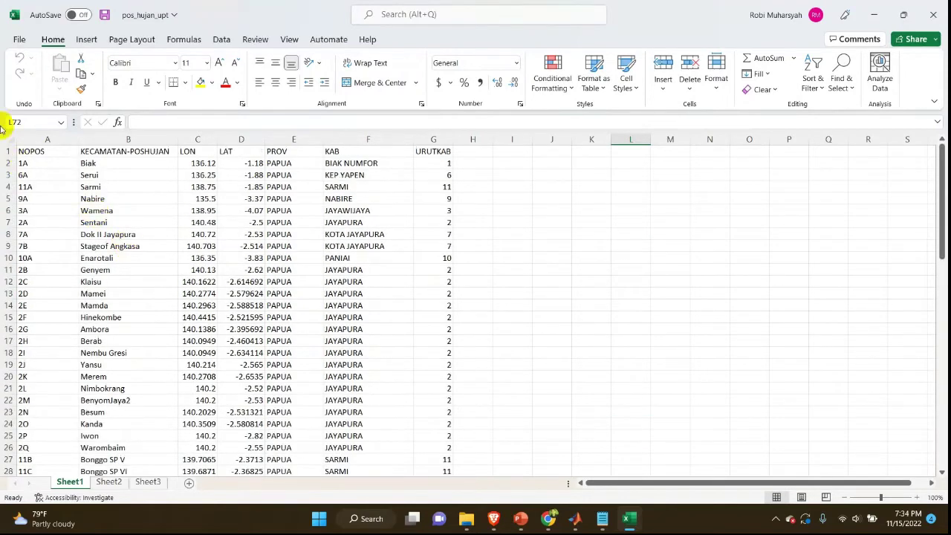
click(46, 163)
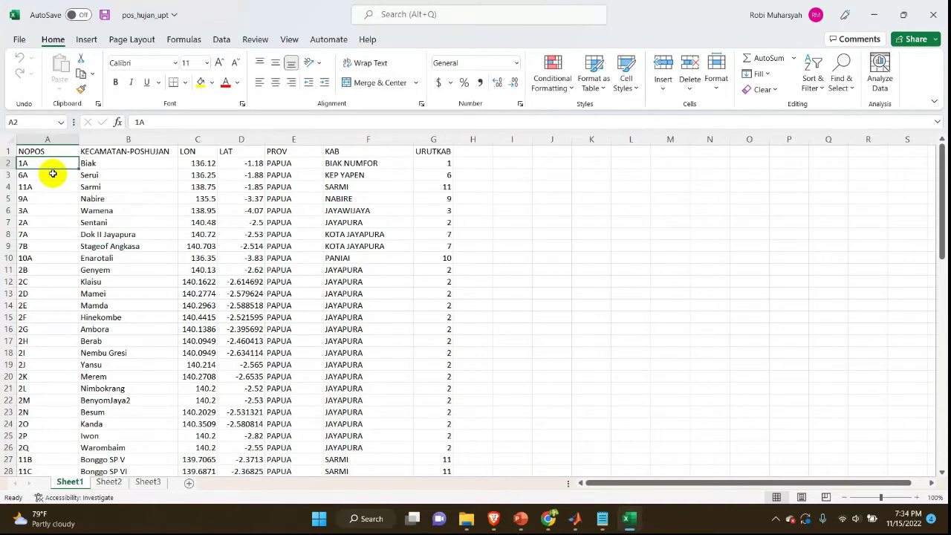
click(25, 141)
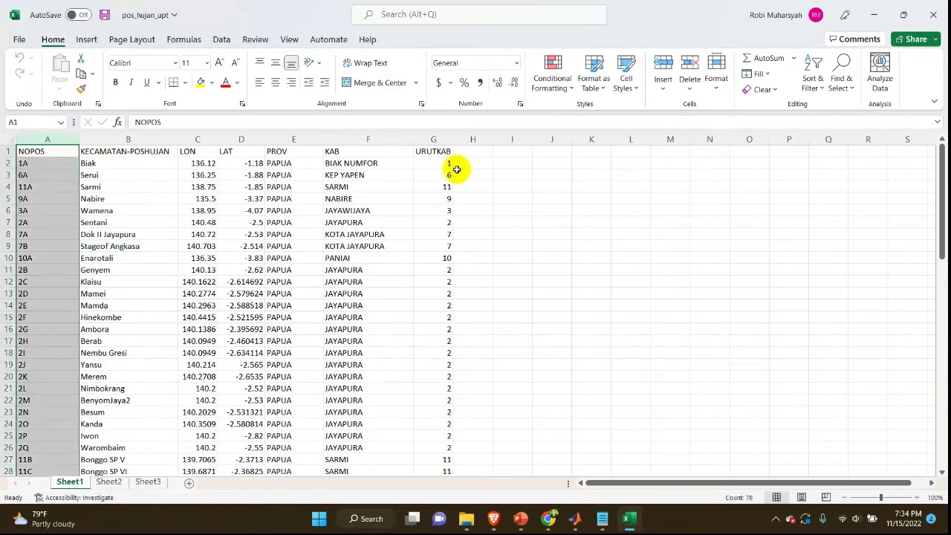
click(438, 140)
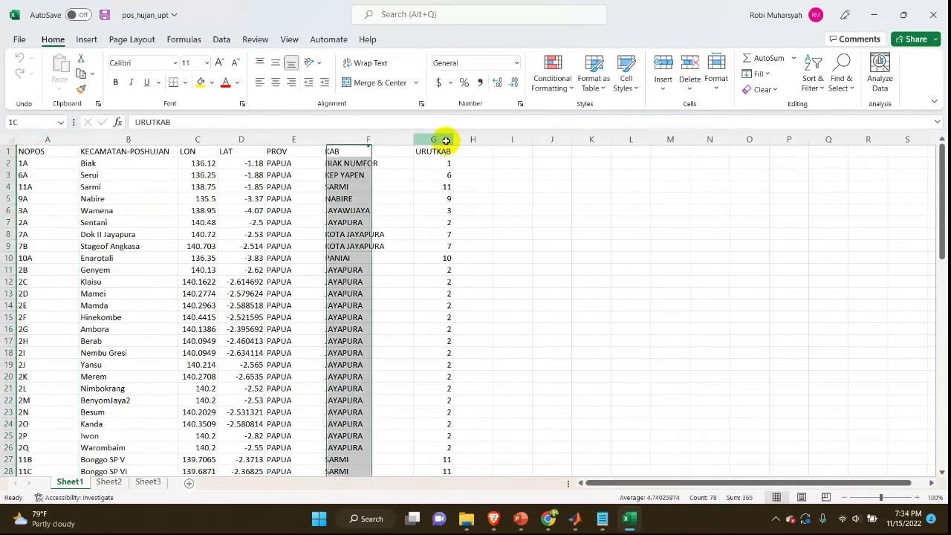
click(29, 144)
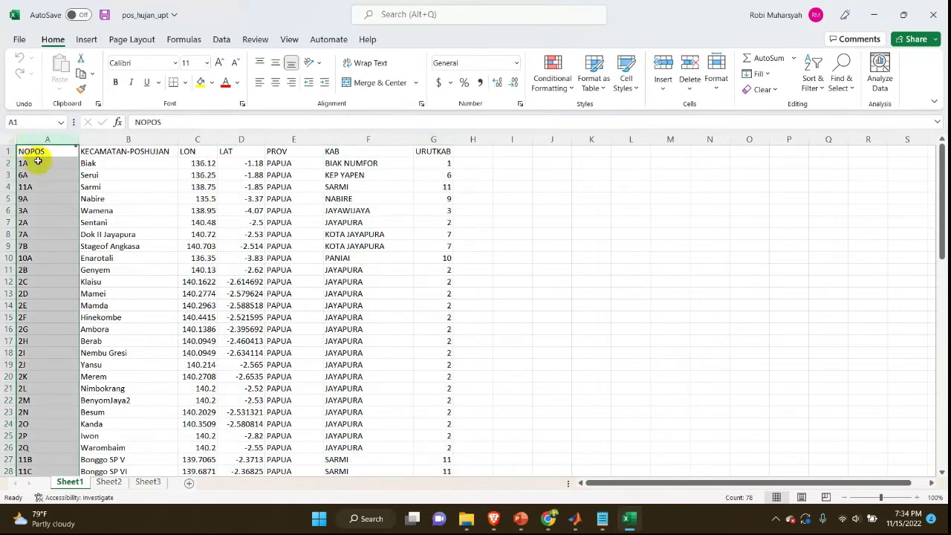
click(37, 162)
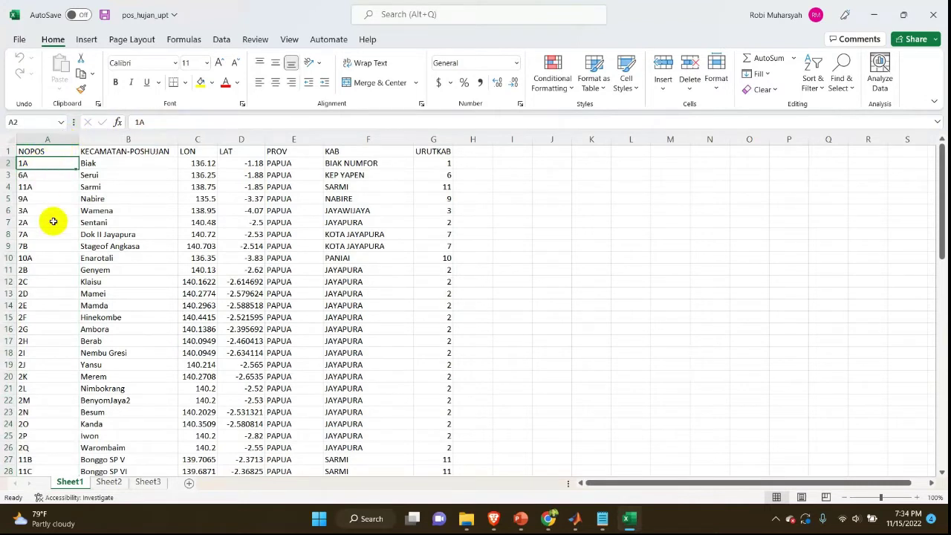
Review the rain-post names in the KECAMATAN-POSHUJAN column from the first row to the last.
click(129, 139)
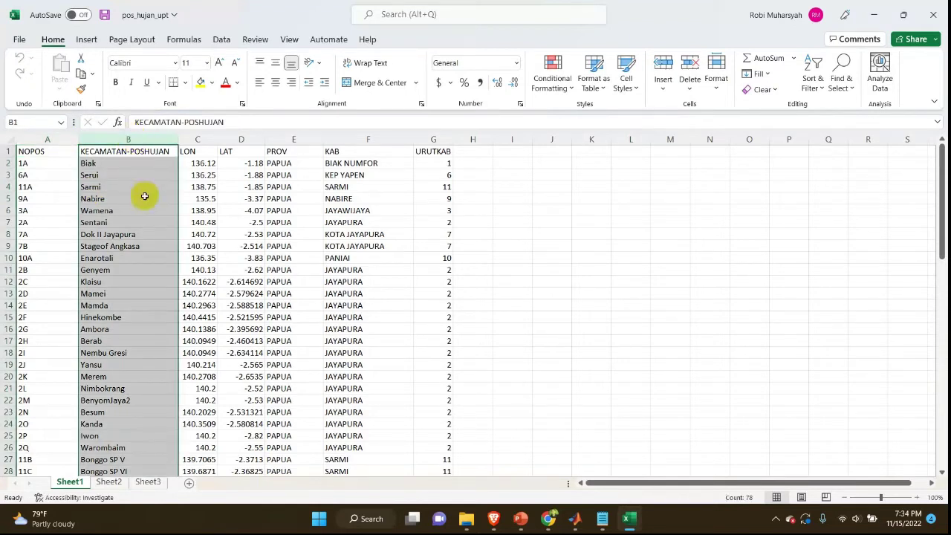
click(134, 162)
scroll(134, 167, down, 8)
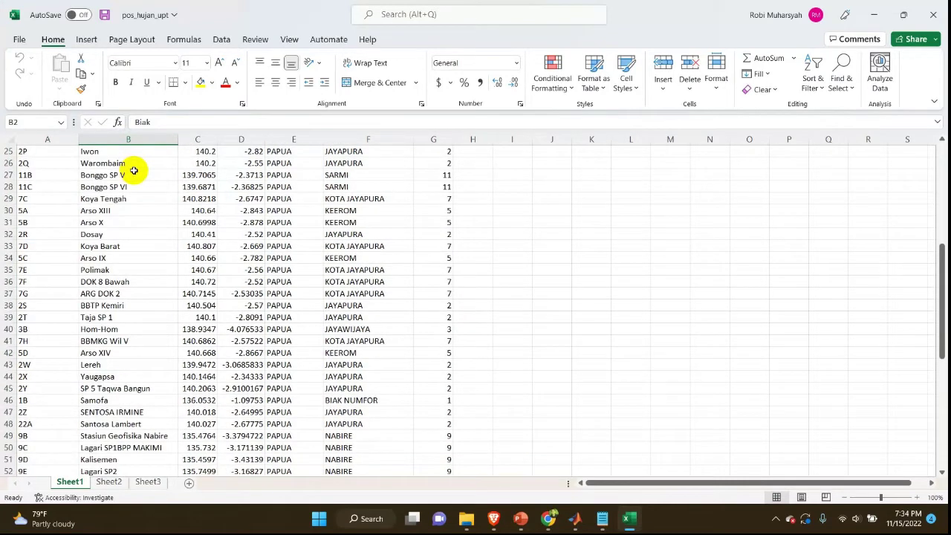
scroll(134, 171, down, 9)
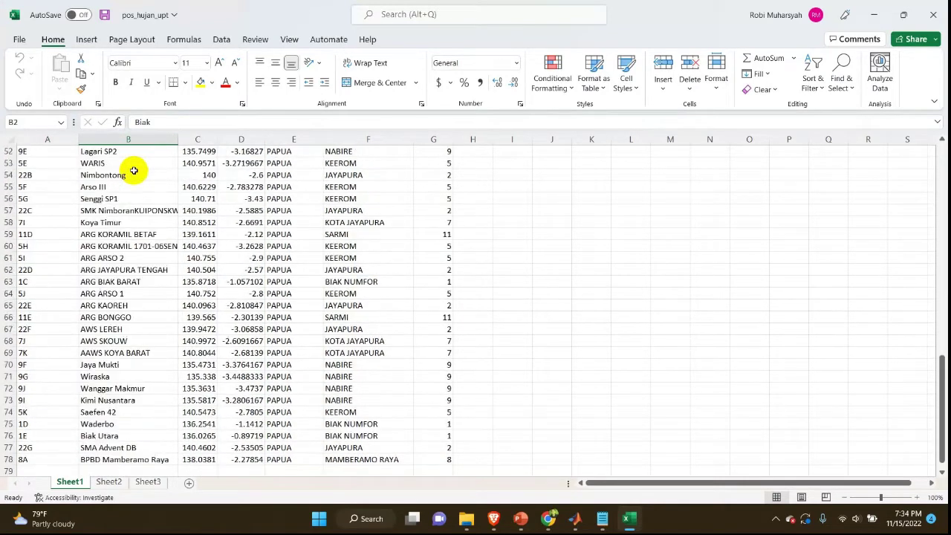
scroll(133, 171, up, 14)
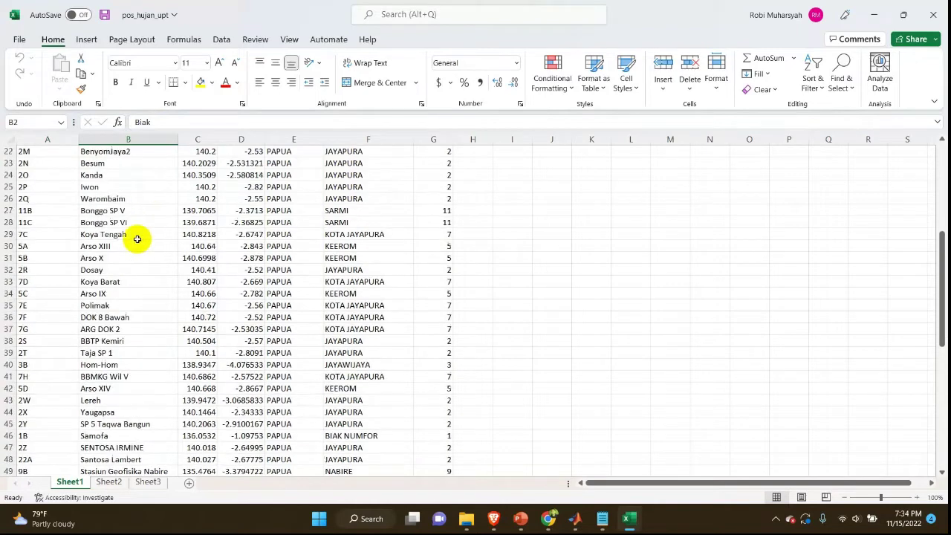
scroll(134, 235, up, 3)
scroll(134, 234, down, 8)
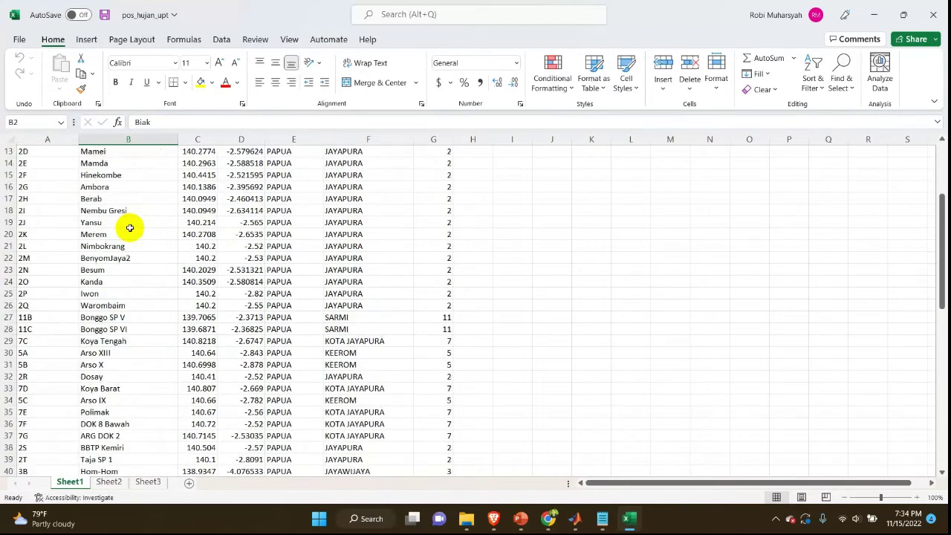
click(104, 339)
click(104, 331)
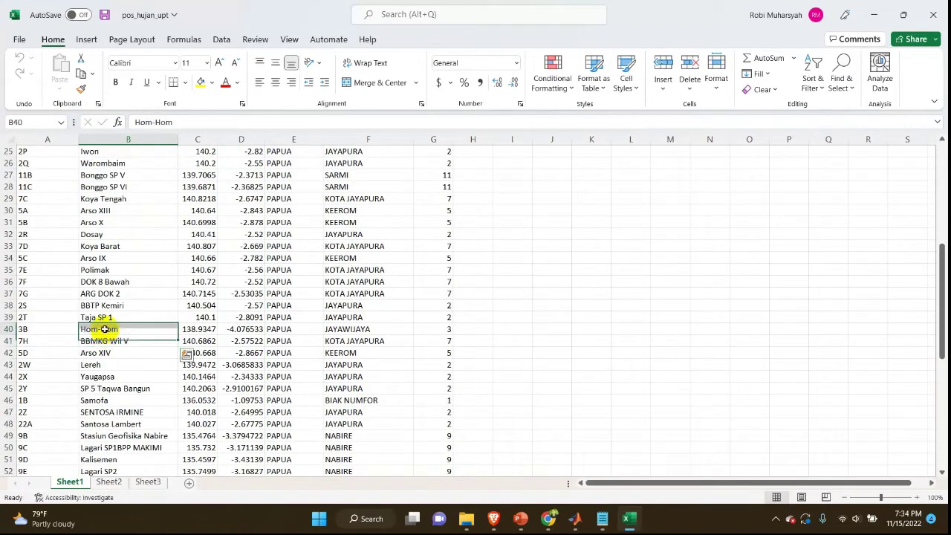
scroll(112, 327, up, 4)
scroll(138, 305, up, 4)
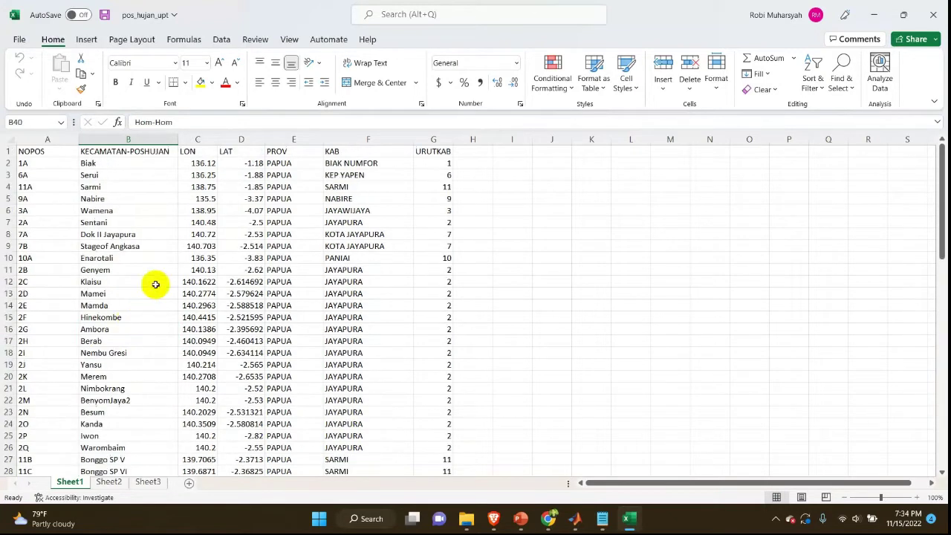
Try a slash in place of the space in the post name in cell B9 and restore it to Stageof Angkasa.
double_click(110, 246)
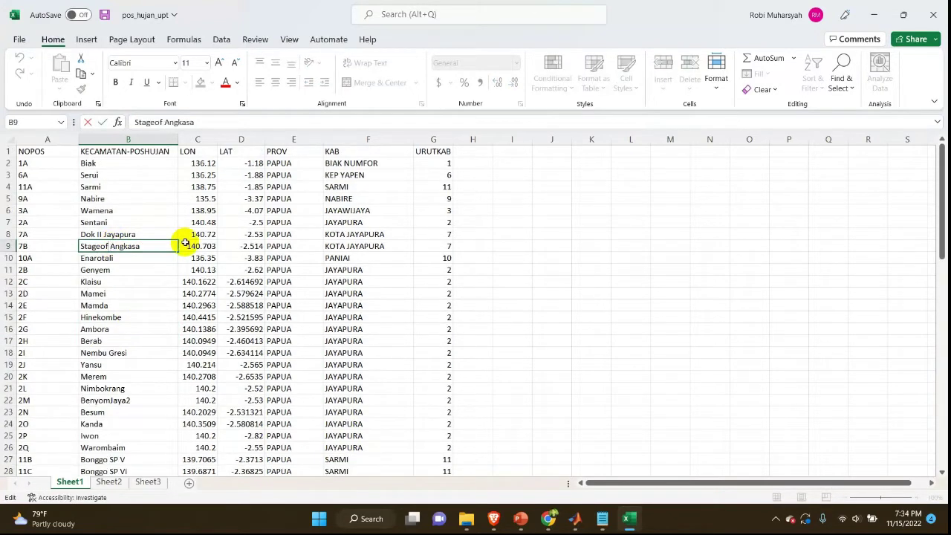
key(BackSpace)
text(/)
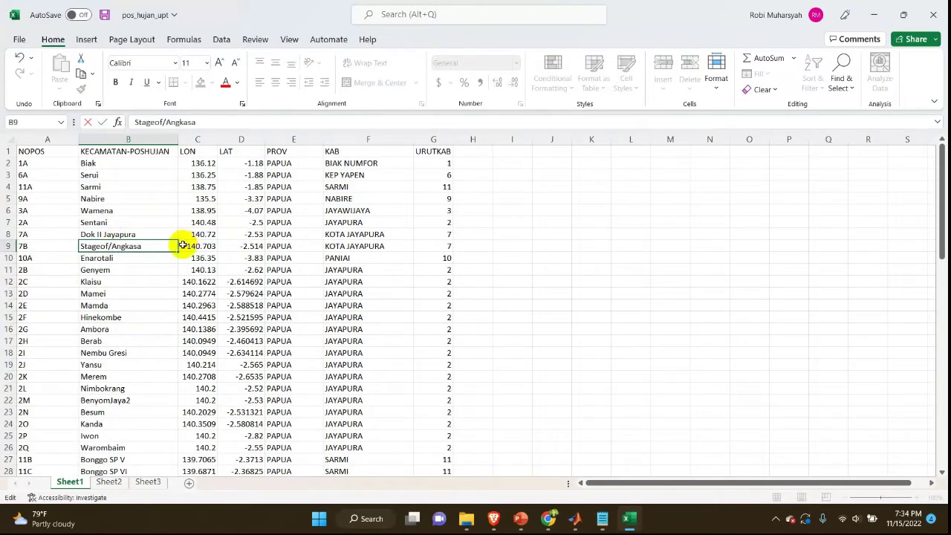
key(BackSpace)
key(Return)
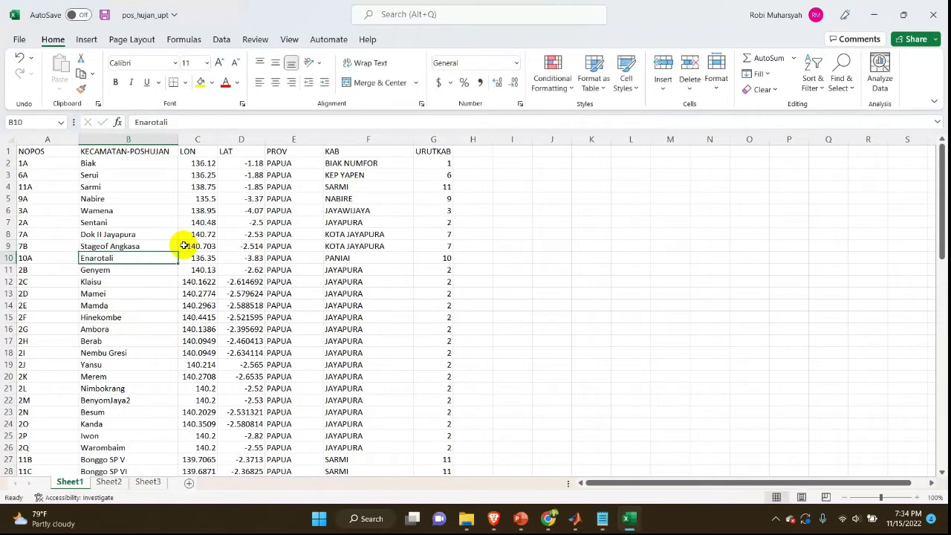
double_click(99, 246)
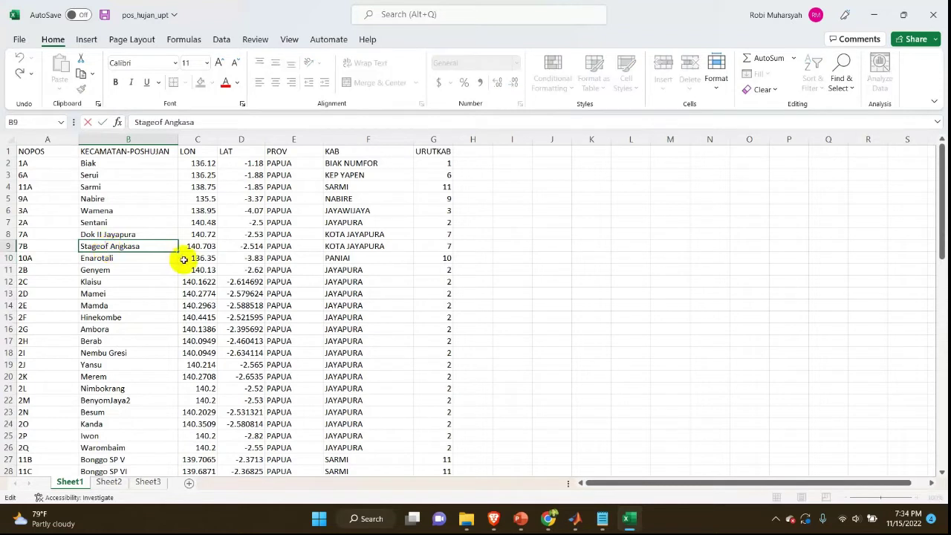
key(Delete)
text(.)
key(Return)
Examine the LON, LAT, PROV, KAB and URUTKAB columns, comparing each regency with its sequence number down to the last row.
click(200, 140)
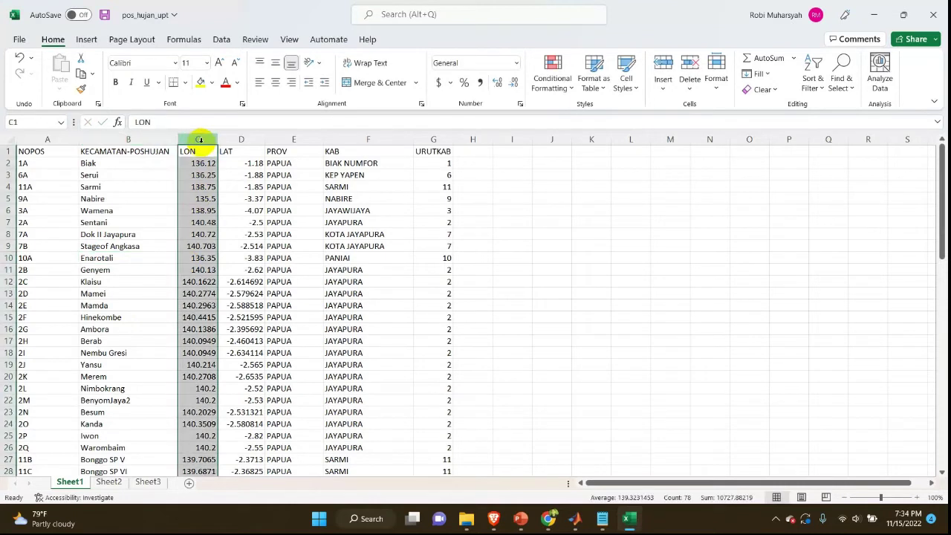
click(240, 141)
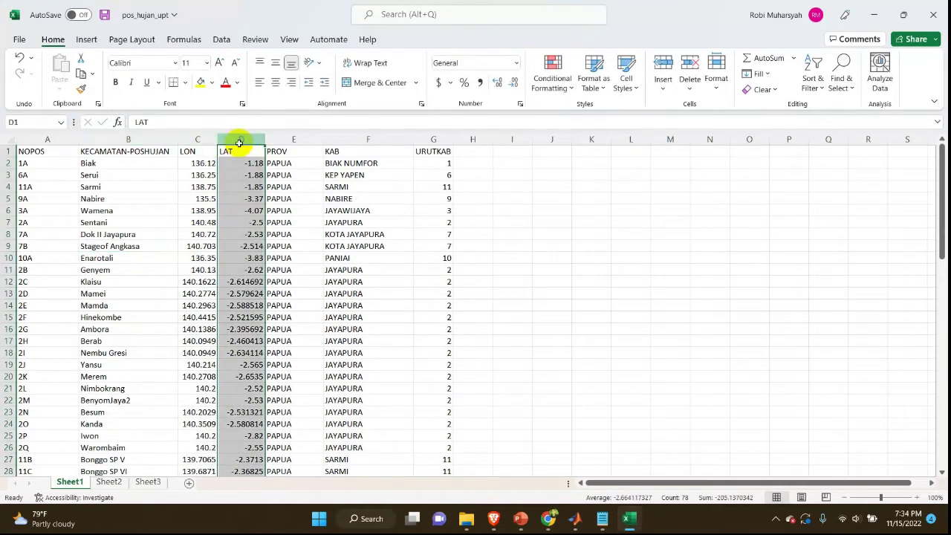
click(202, 163)
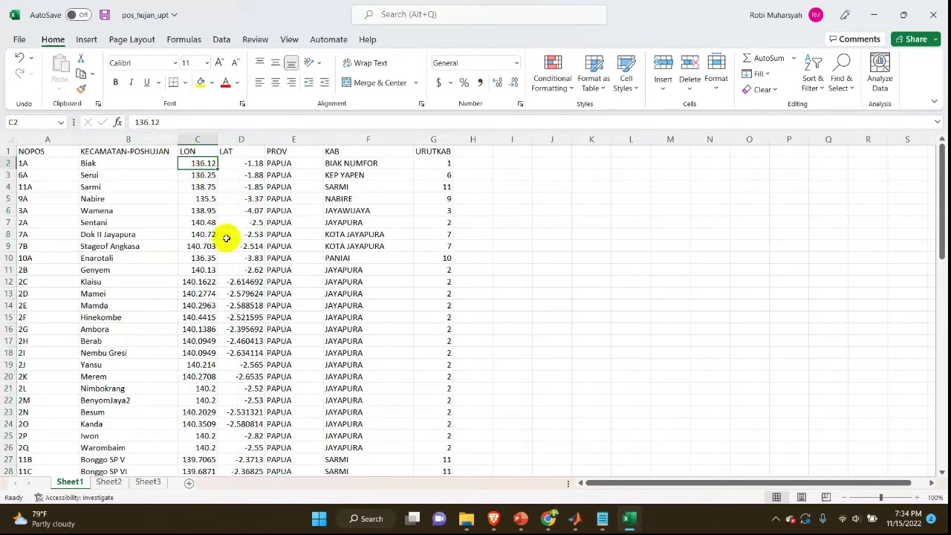
click(296, 141)
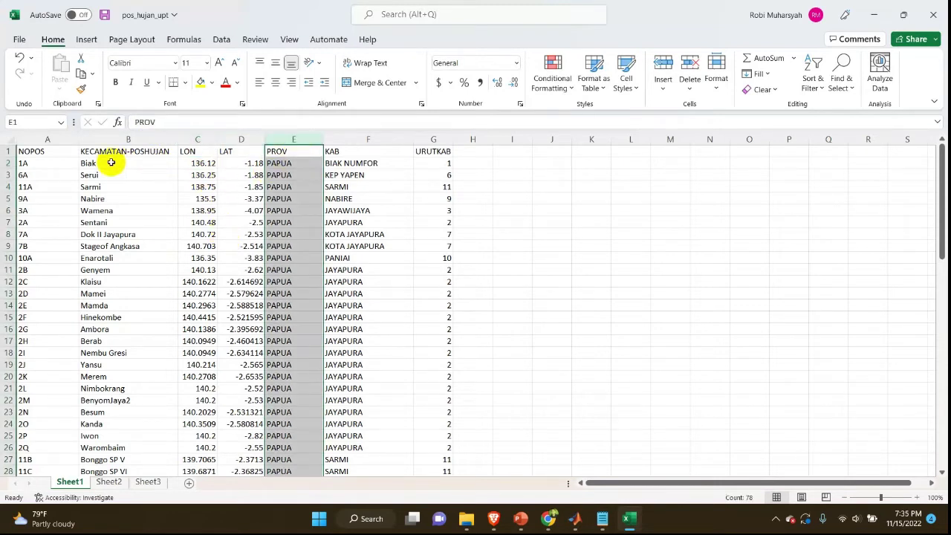
click(344, 139)
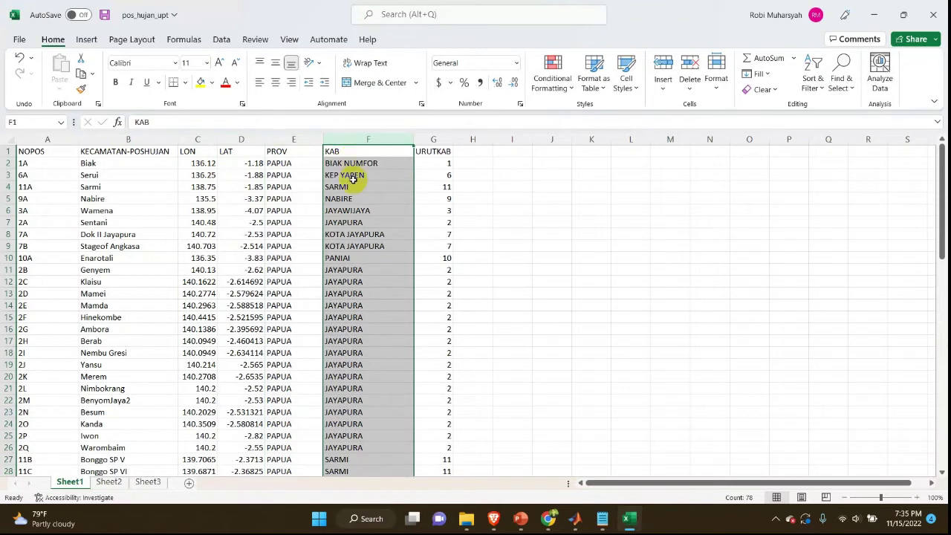
click(432, 139)
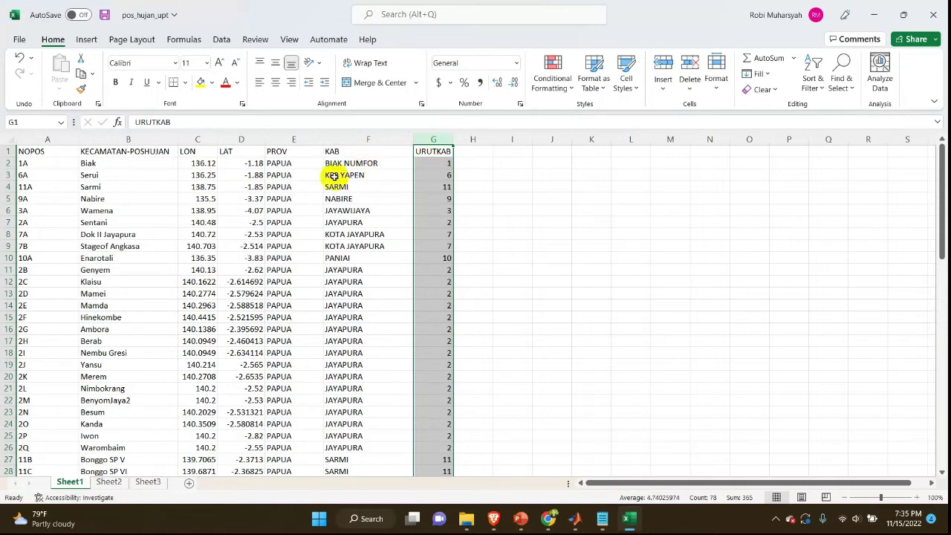
click(359, 225)
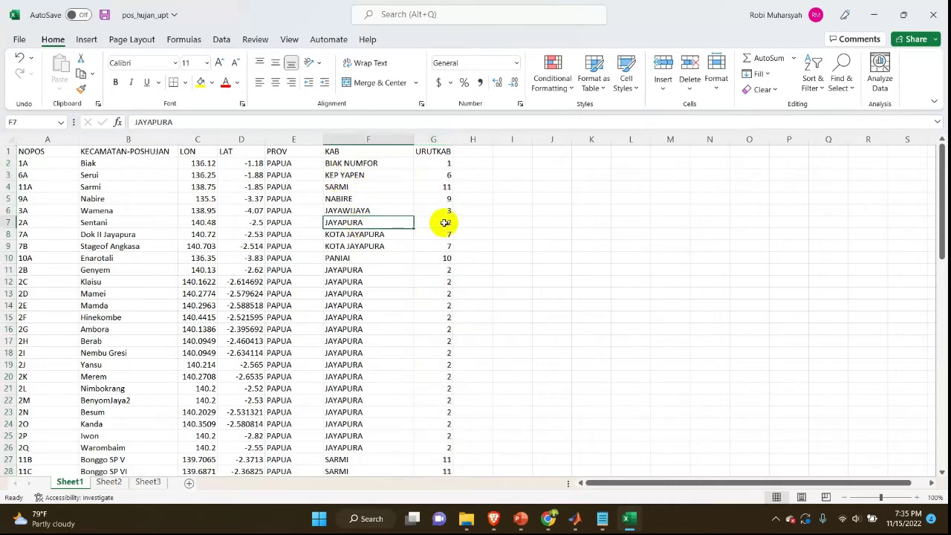
scroll(435, 233, down, 3)
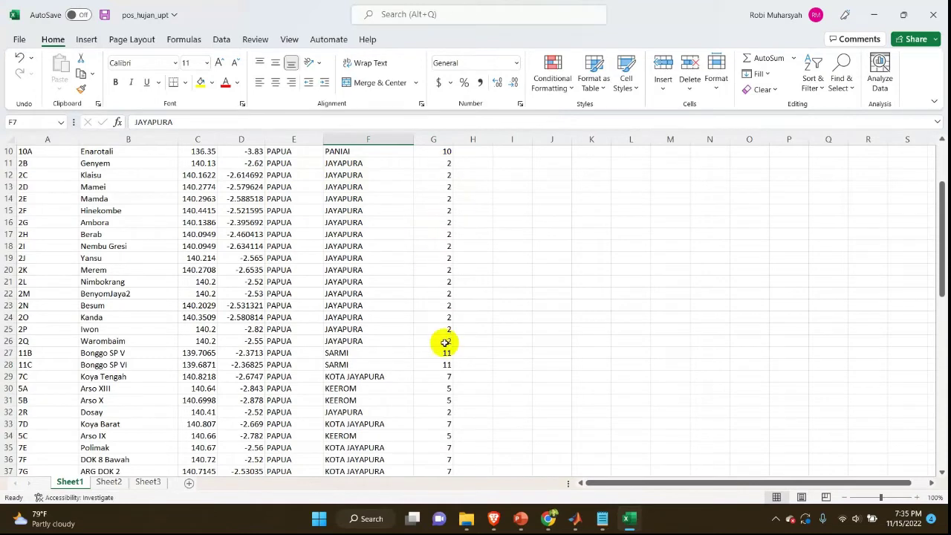
scroll(444, 338, down, 13)
scroll(441, 332, down, 5)
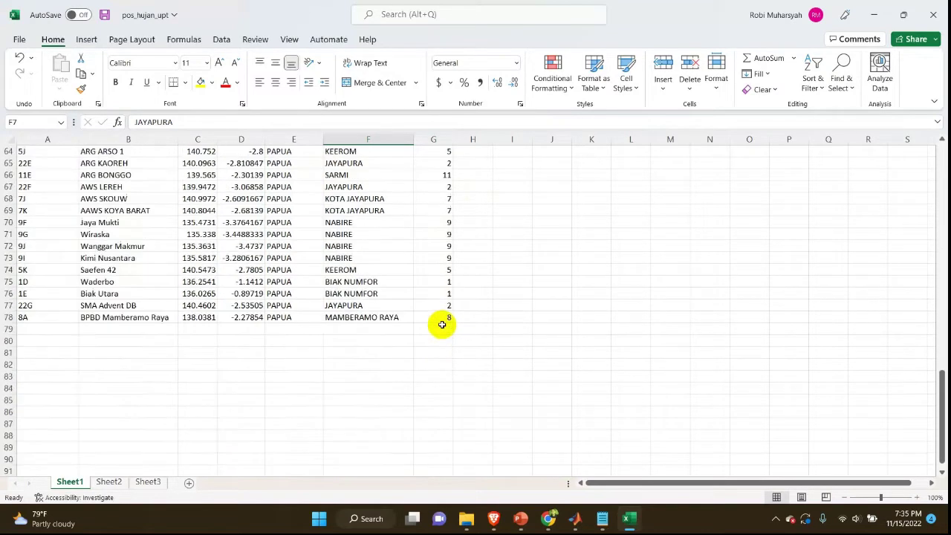
scroll(441, 323, up, 2)
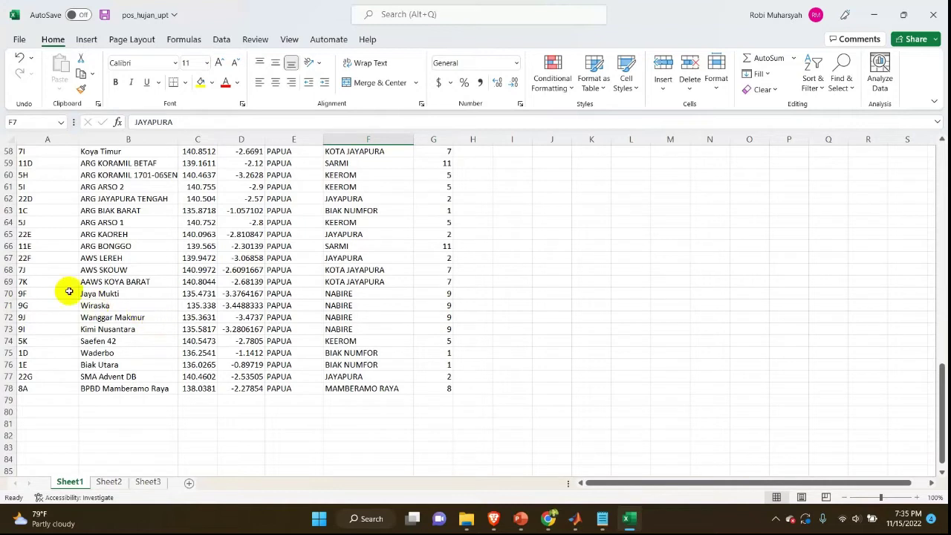
Try clearing the last five rain-post rows in A74:G78 and restore their contents.
drag(23, 341, 426, 392)
key(ctrl+c)
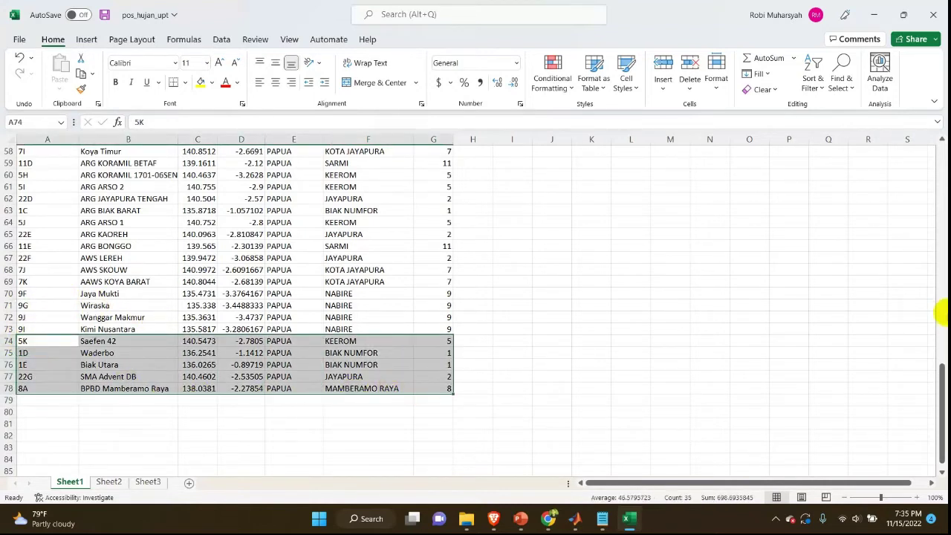
key(Delete)
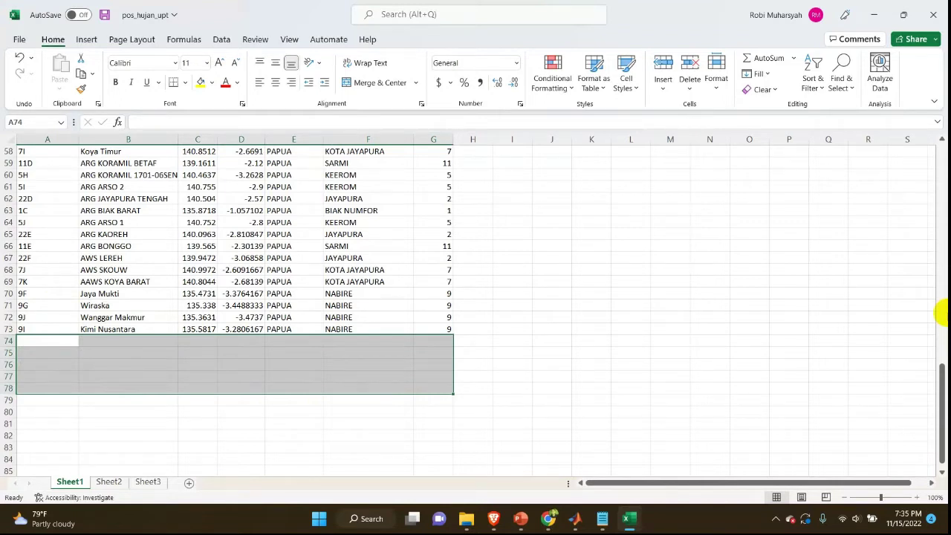
key(ctrl+v)
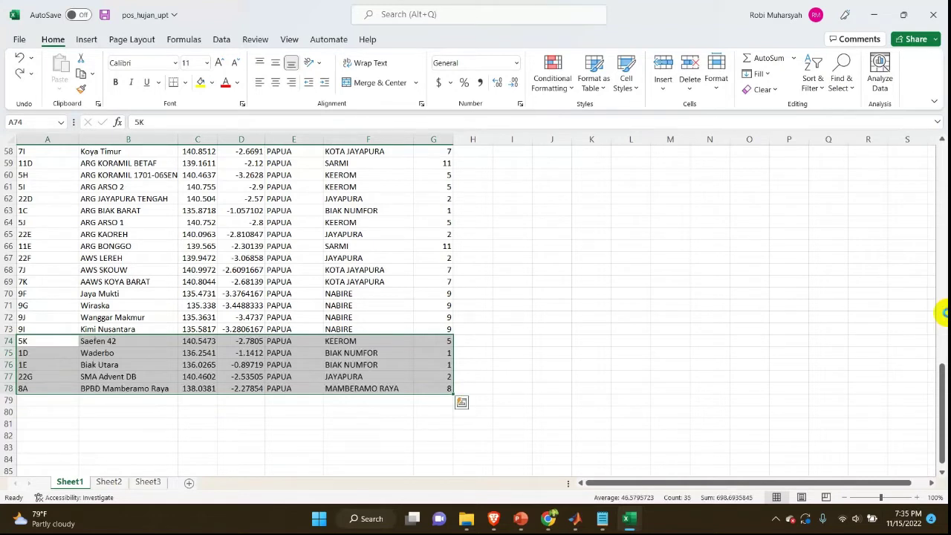
Try adding rain posts by copying A74:G78 into the empty rows starting at A79, and undo the edits.
key(ctrl+c)
click(41, 401)
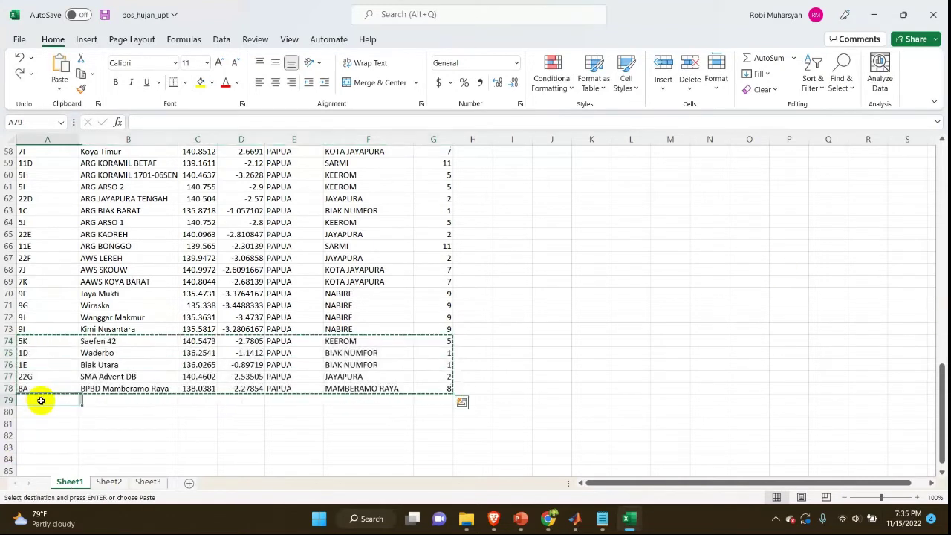
key(ctrl+v)
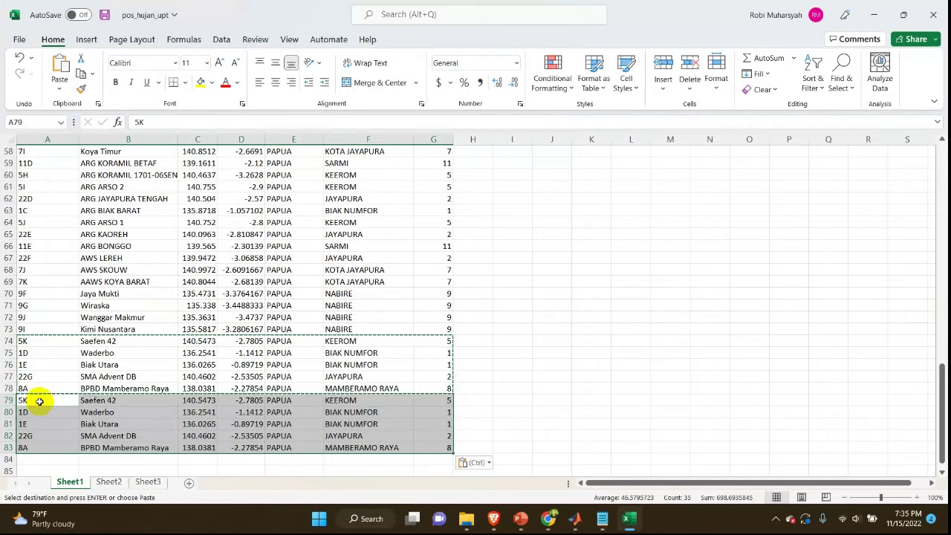
key(ctrl+z)
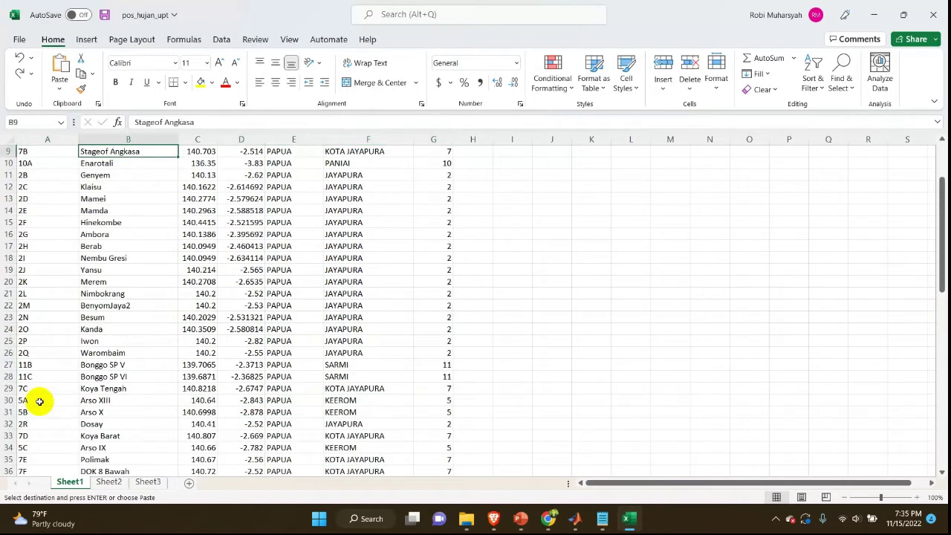
Try clearing the contents of the last five rain-post rows, A74:G78.
scroll(53, 396, down, 20)
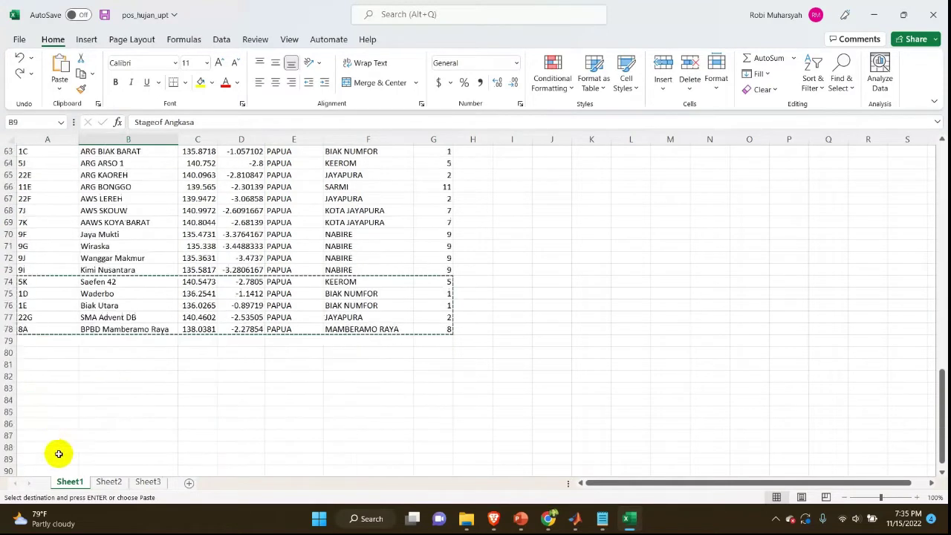
drag(38, 176, 439, 210)
key(shift+Up)
key(shift+Up)
key(shift+Up)
key(shift+Left)
key(shift+Left)
key(shift+Left)
key(shift+Left)
key(shift+Left)
key(shift+Left)
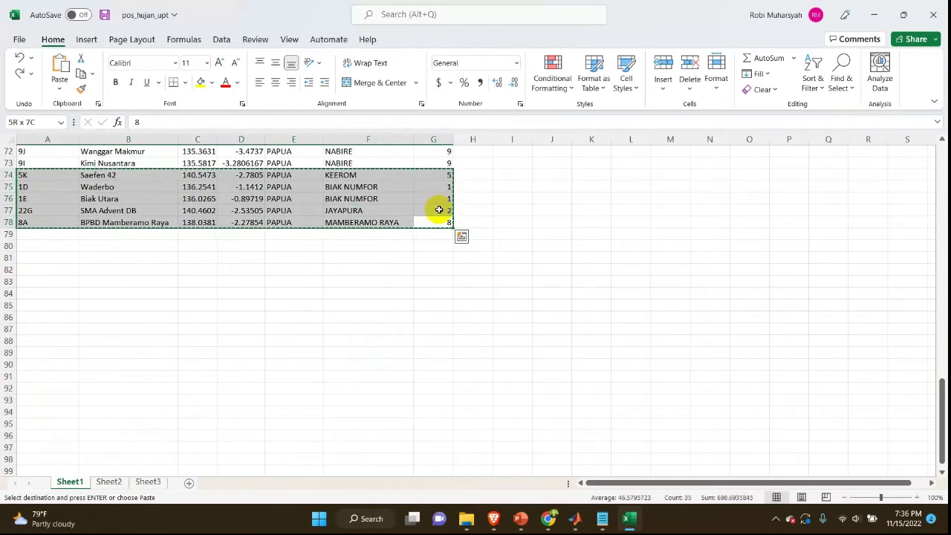
key(Delete)
Try deleting every row from row 74 to the end of the sheet, and undo the edits.
click(10, 175)
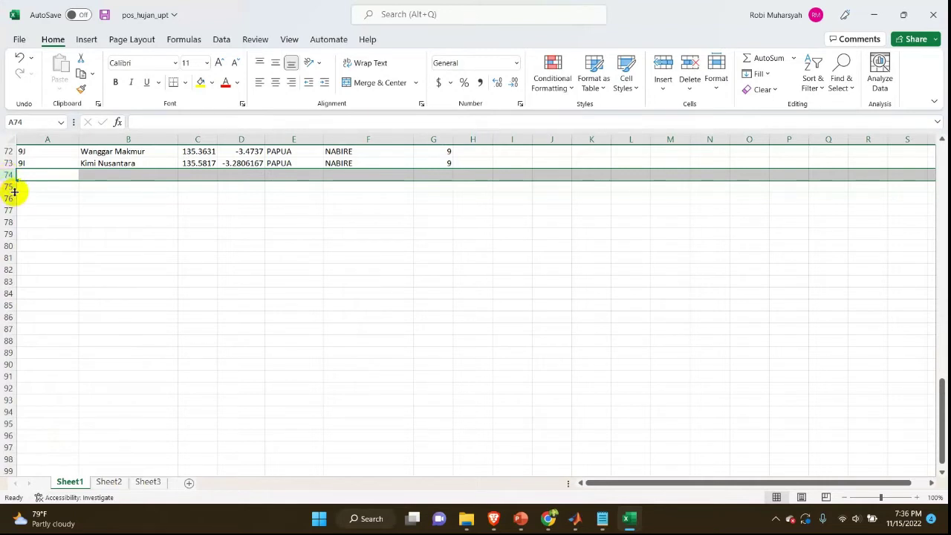
key(ctrl+shift+Down)
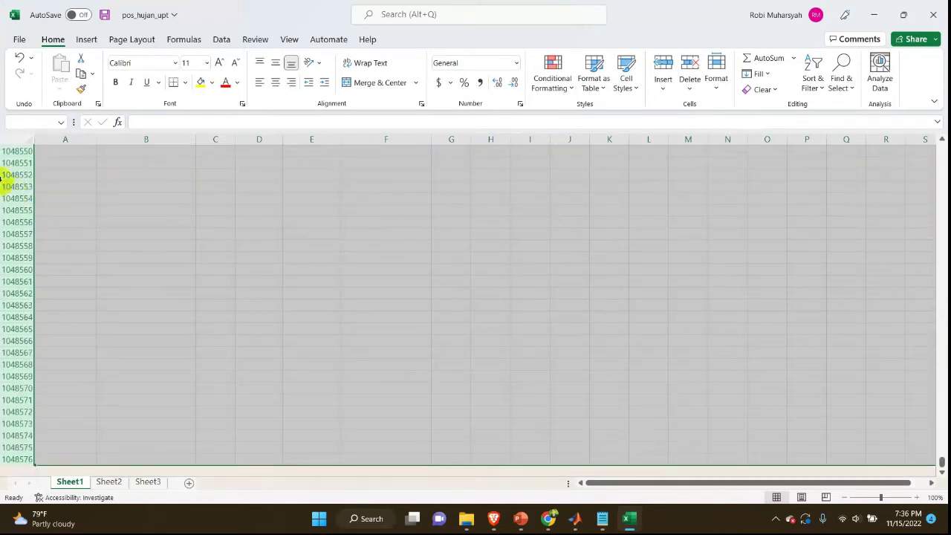
click(691, 68)
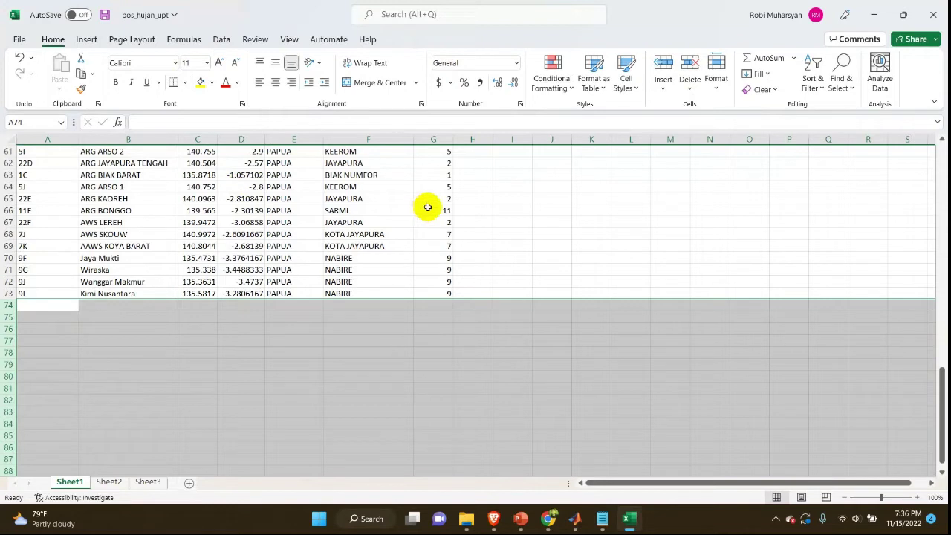
click(66, 307)
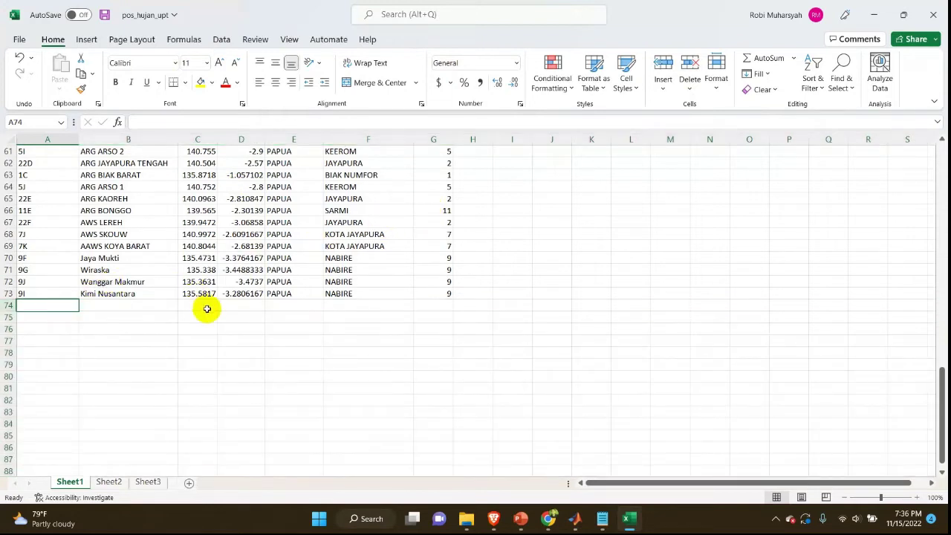
key(ctrl+z)
key(ctrl+z)
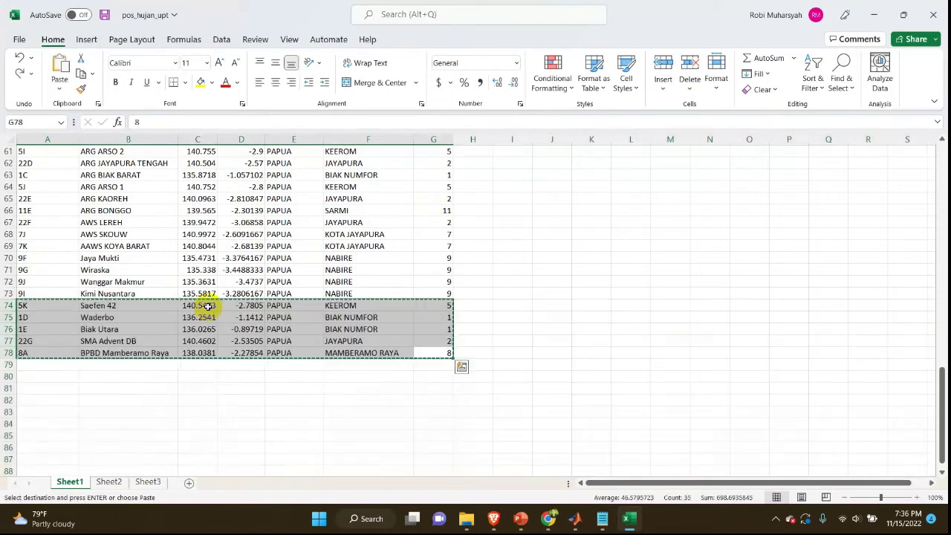
key(ctrl+z)
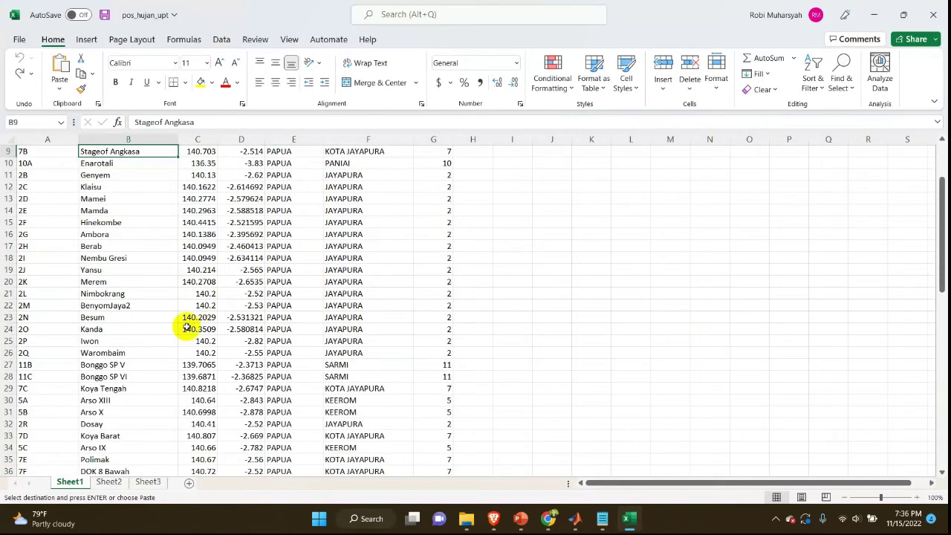
Try adding rain posts by copying A76:G78 into the empty rows starting at A79.
scroll(159, 365, down, 20)
drag(24, 151, 33, 161)
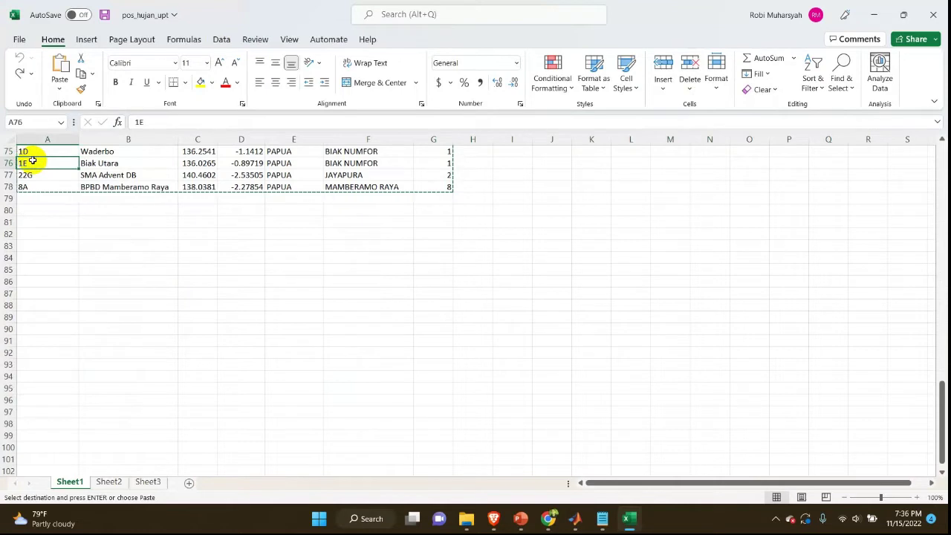
key(ctrl+shift+Down)
key(ctrl+shift+Right)
key(Down)
key(Down)
key(Down)
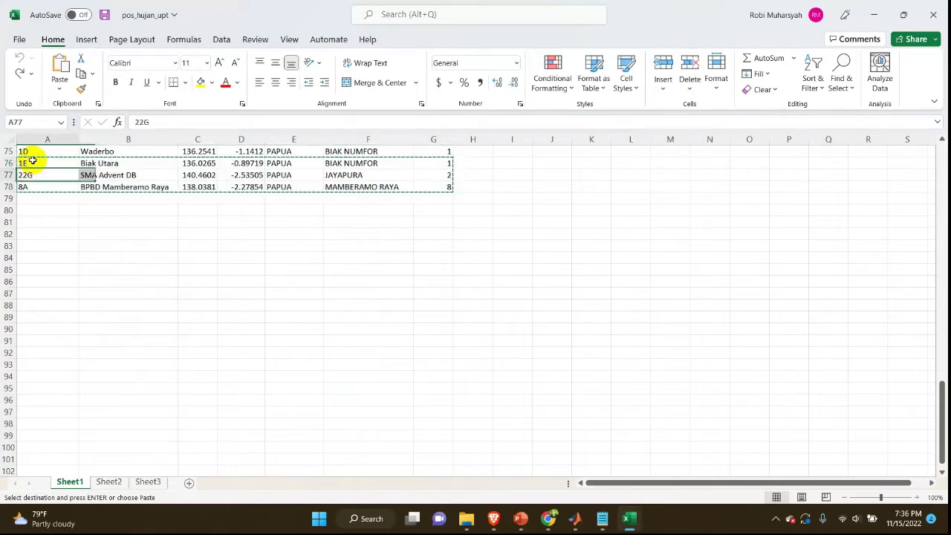
key(ctrl+v)
key(Down)
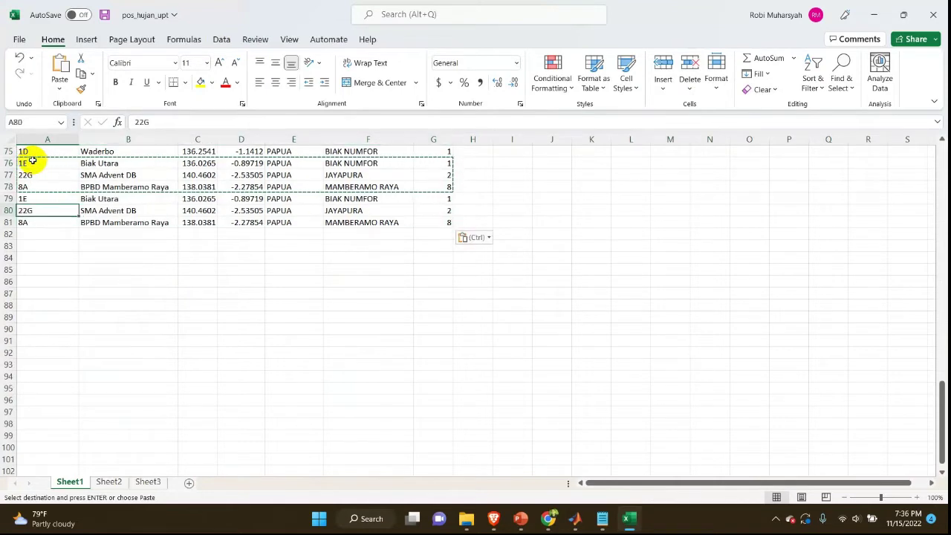
Try deleting all empty rows from row 82 to the end of the sheet, and undo the deletion and the pasted posts.
click(9, 234)
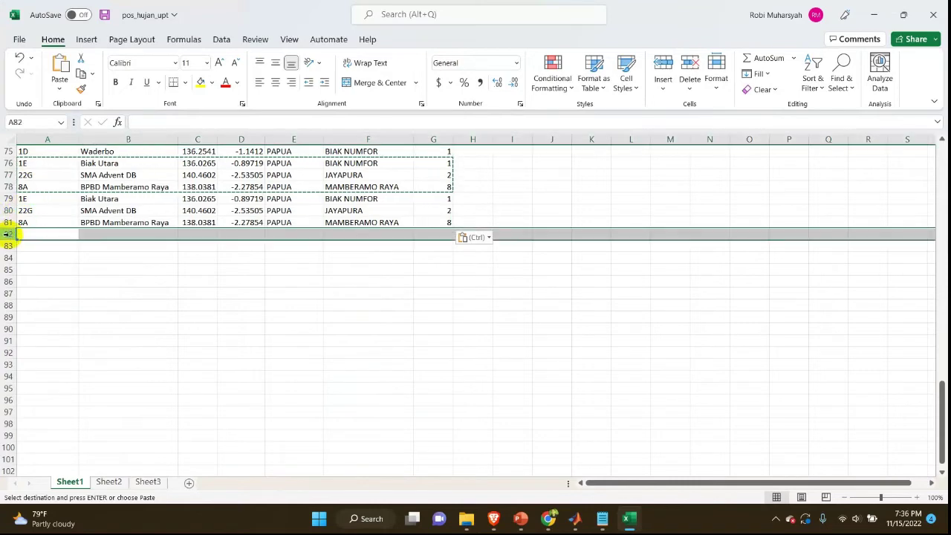
key(ctrl+shift+Down)
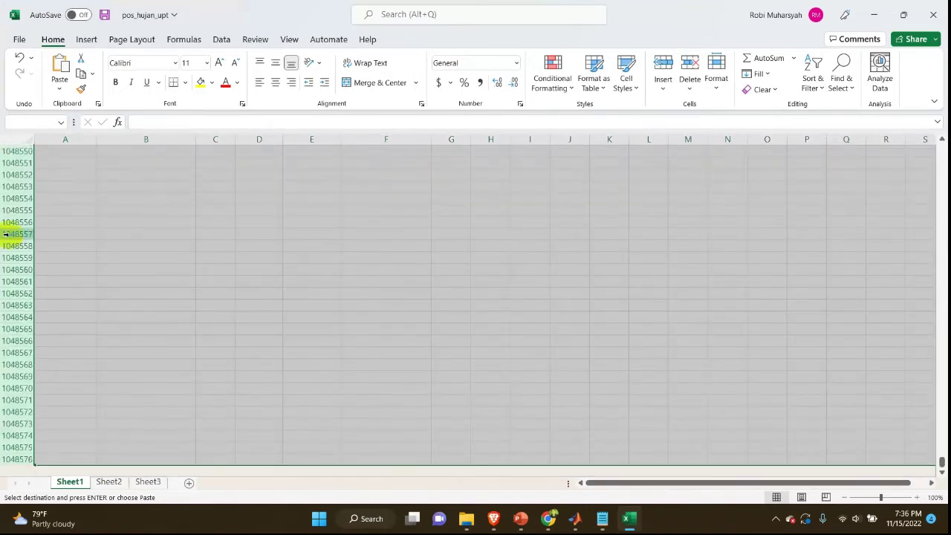
click(690, 65)
click(29, 270)
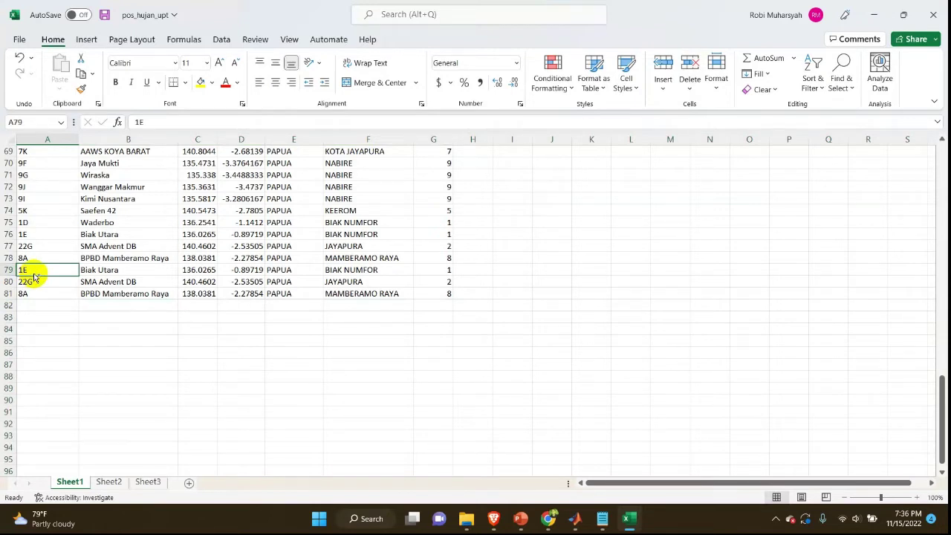
key(ctrl+z)
key(ctrl+z)
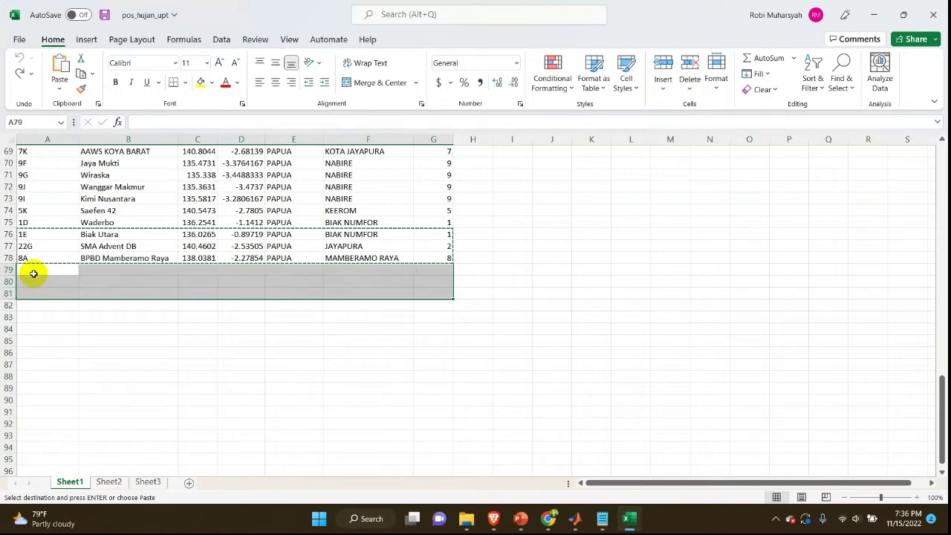
Delete all empty rows from row 79 to the end of Sheet1, then save and close the pos_hujan_upt workbook.
click(6, 270)
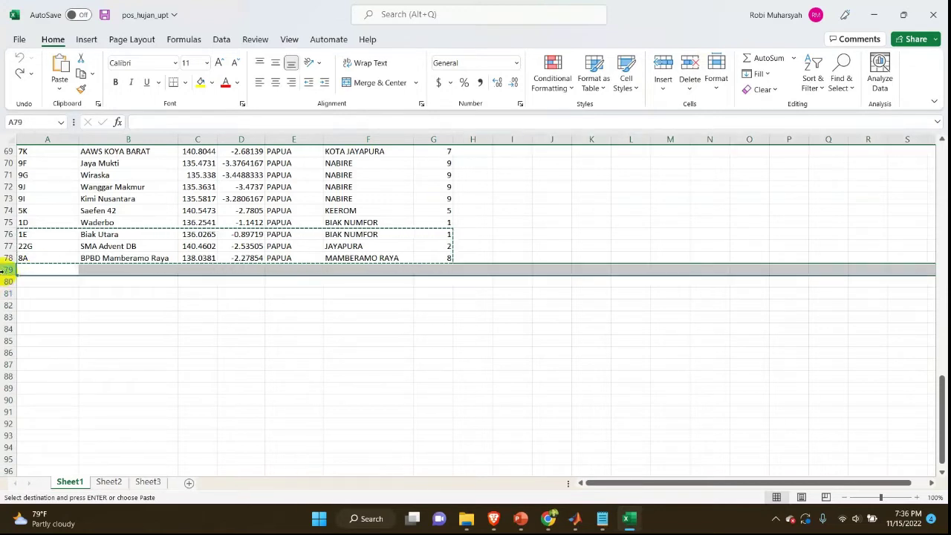
key(ctrl+shift+Down)
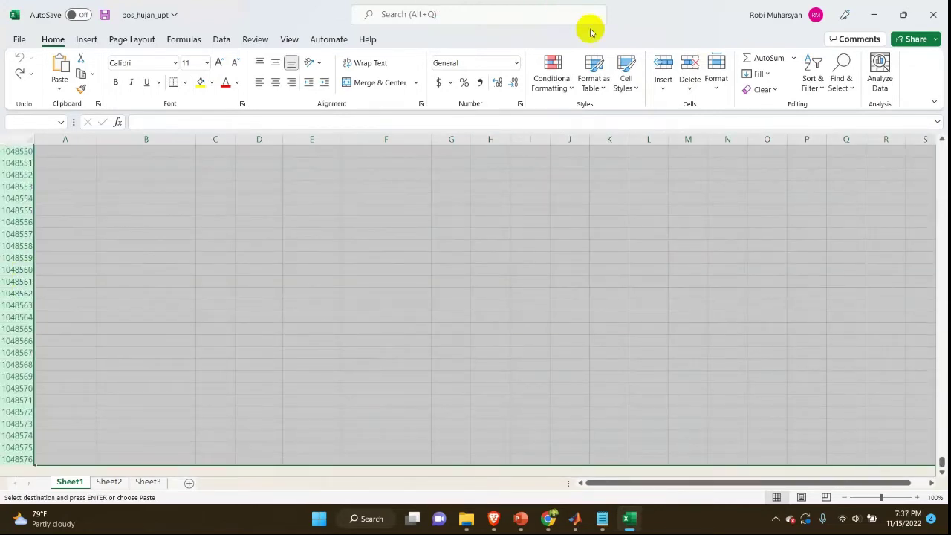
click(697, 65)
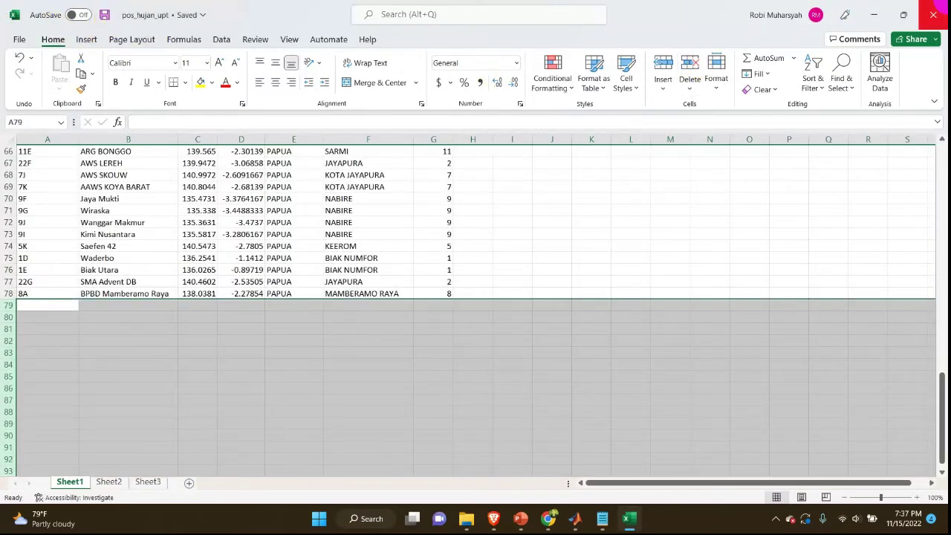
click(933, 15)
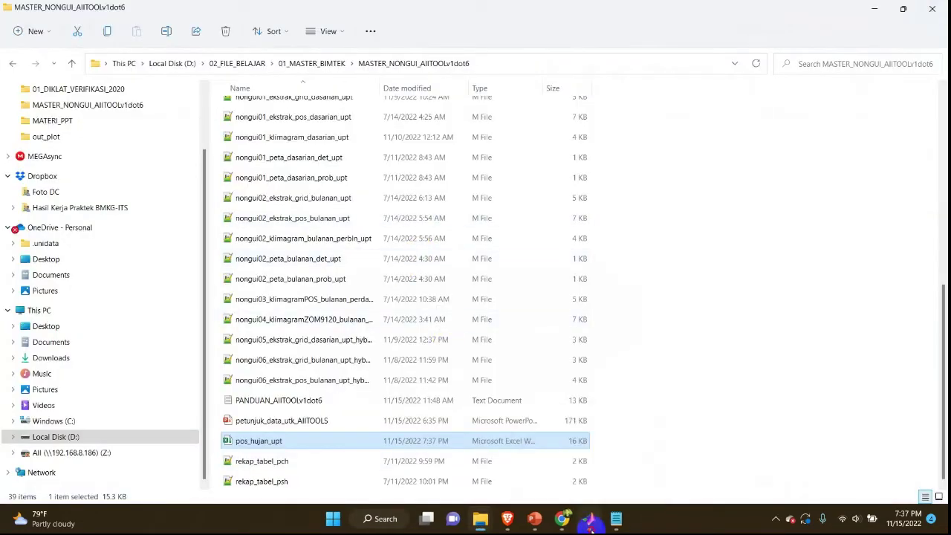
Switch to MATLAB and open the script mainscript_nongui_aiitools.m from the current folder.
click(589, 521)
scroll(146, 240, up, 5)
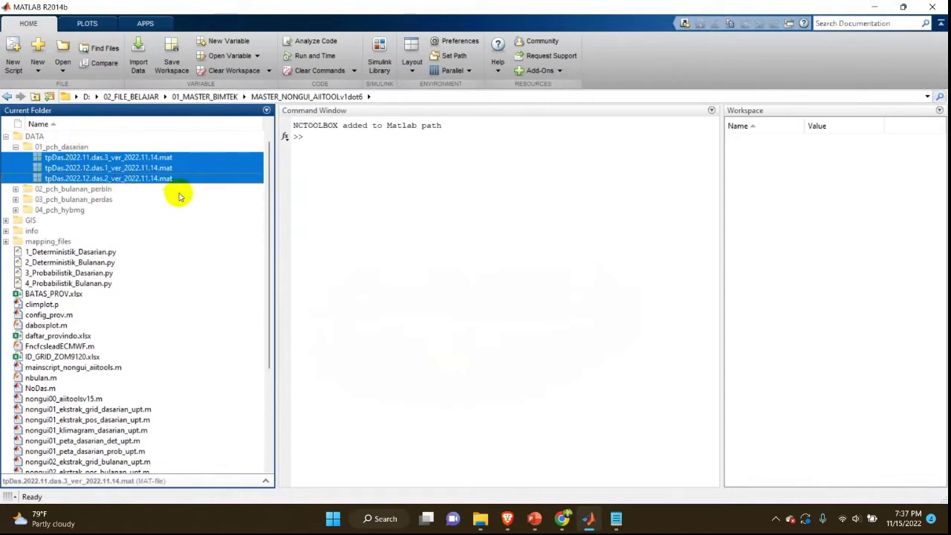
click(93, 409)
scroll(93, 409, down, 3)
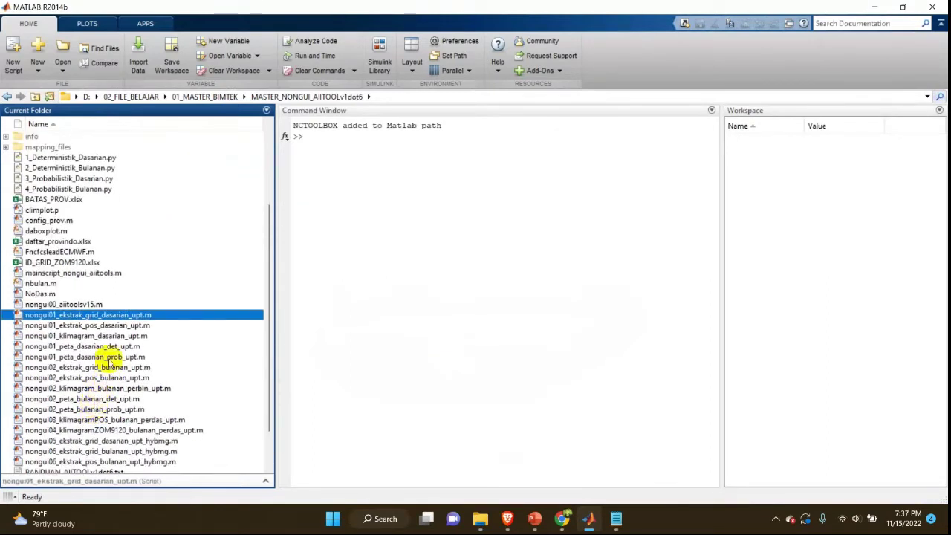
click(91, 276)
double_click(91, 275)
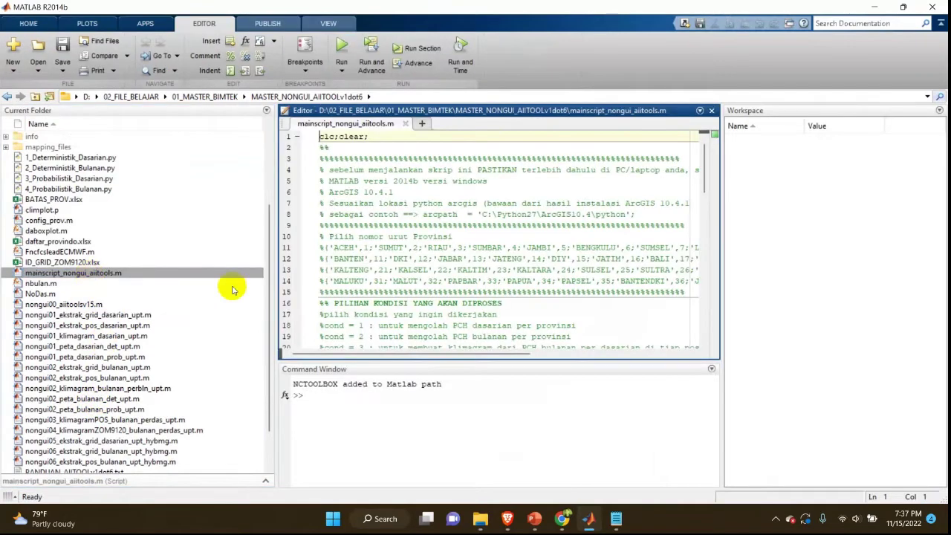
Check the noprov setting in the script and look up Papua's province number in the PANDUAN_AIITOOLv1dot6 guide in Notepad.
scroll(421, 275, down, 9)
scroll(422, 275, down, 10)
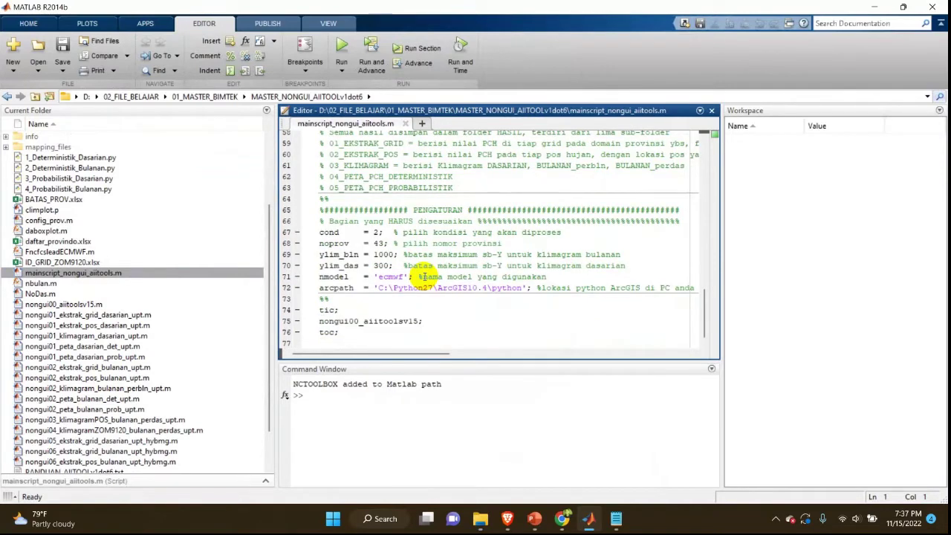
drag(372, 243, 388, 243)
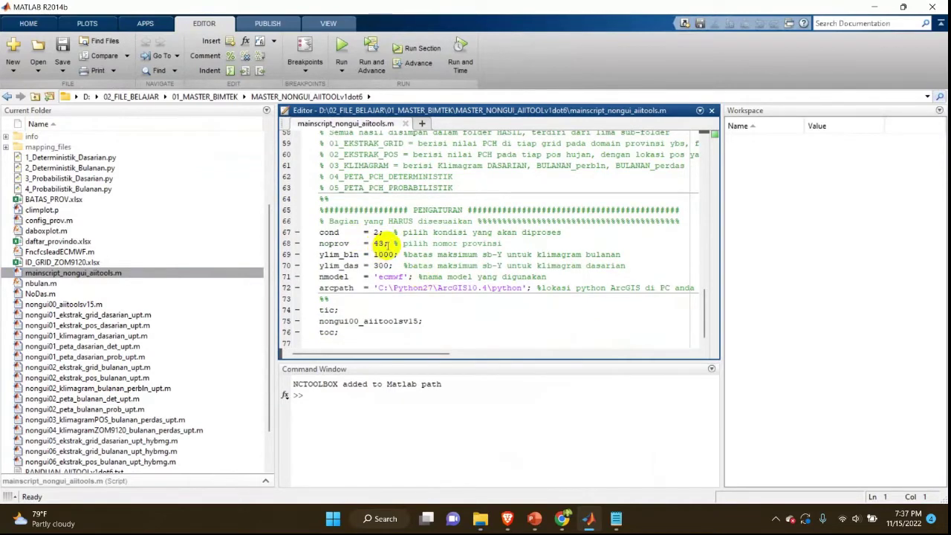
scroll(379, 243, up, 14)
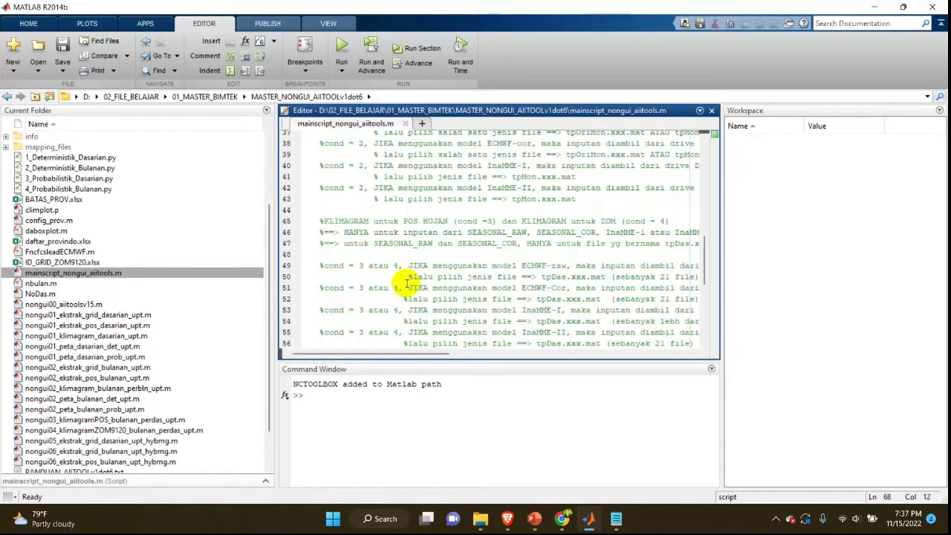
scroll(452, 188, up, 5)
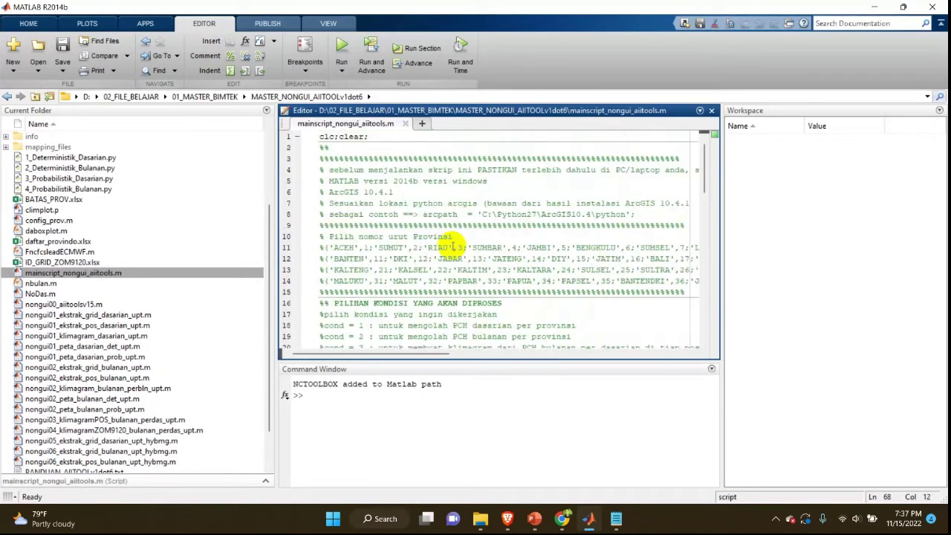
click(616, 518)
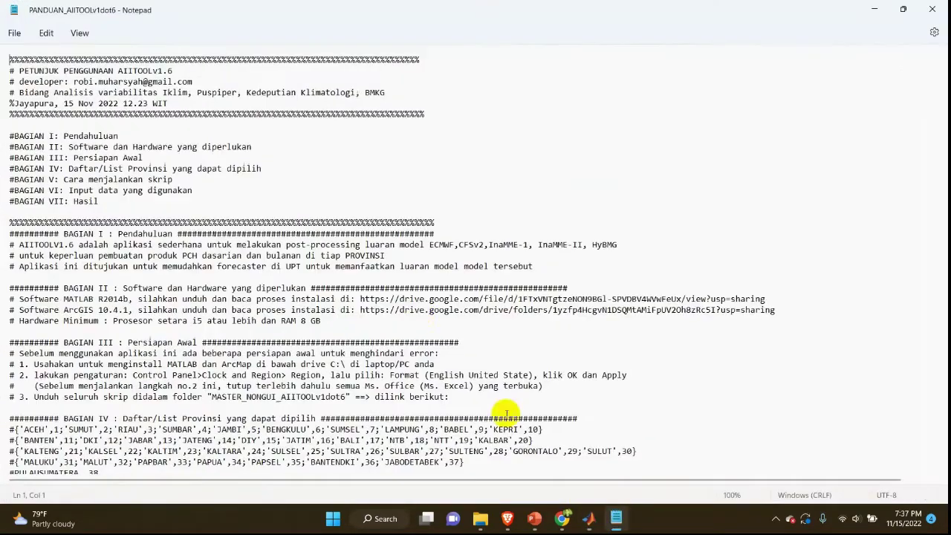
scroll(414, 308, down, 5)
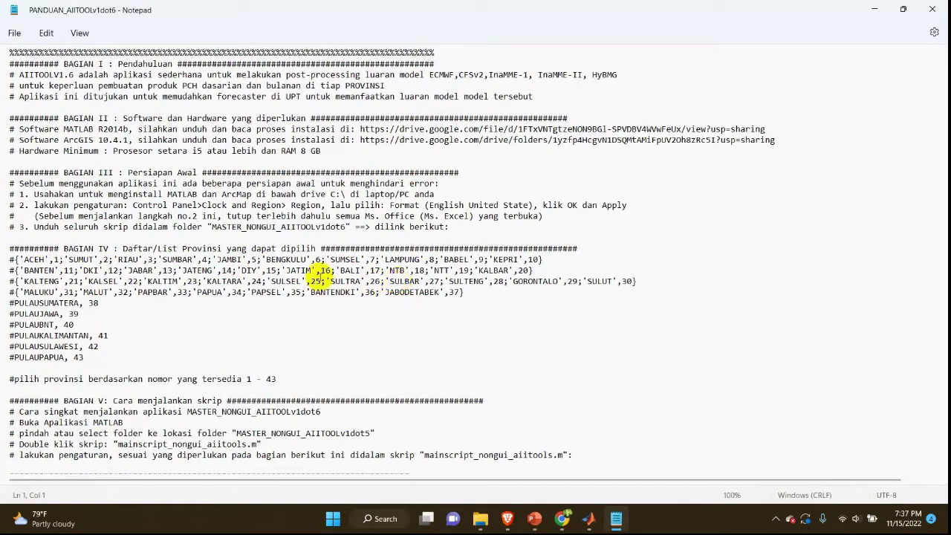
drag(244, 292, 212, 292)
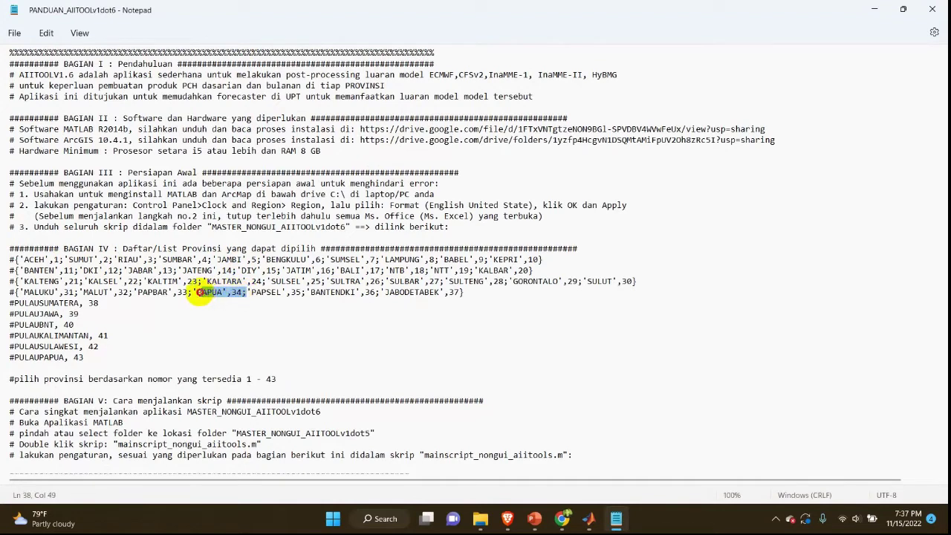
Return to MATLAB and set noprov to 34 in the script's PENGATURAN section.
click(875, 9)
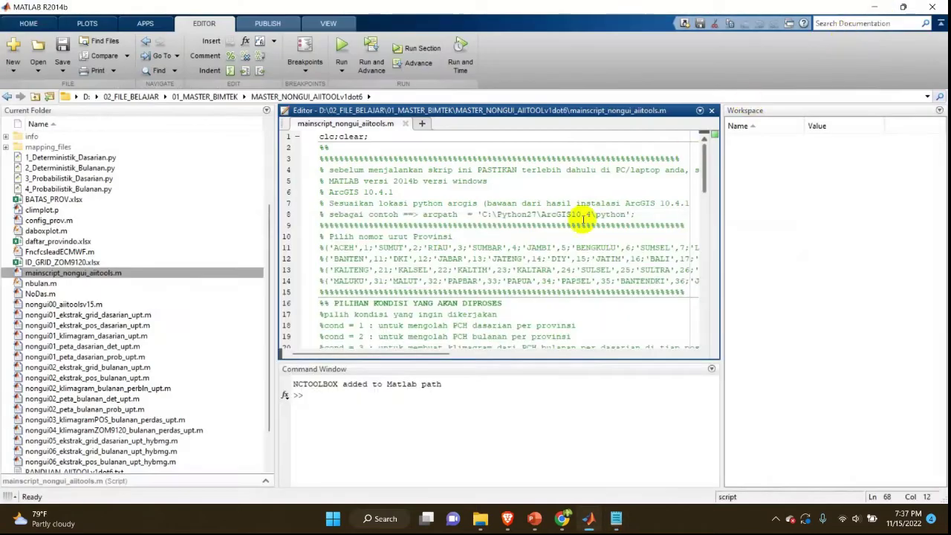
scroll(393, 258, down, 2)
scroll(393, 257, down, 15)
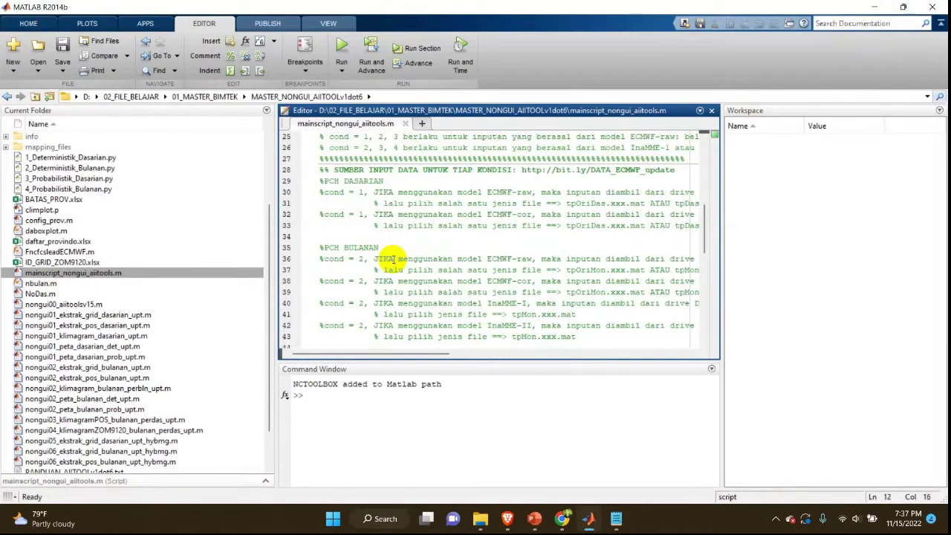
click(386, 243)
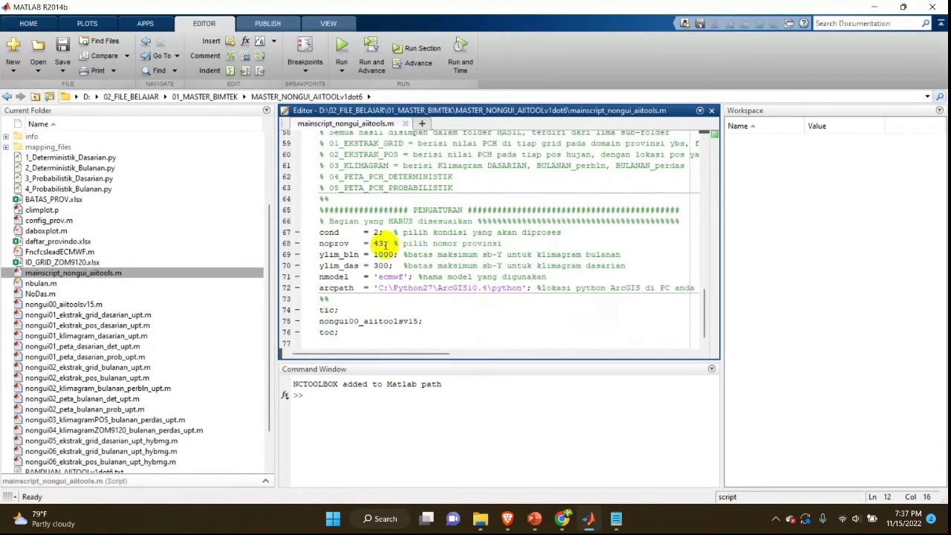
key(BackSpace)
key(BackSpace)
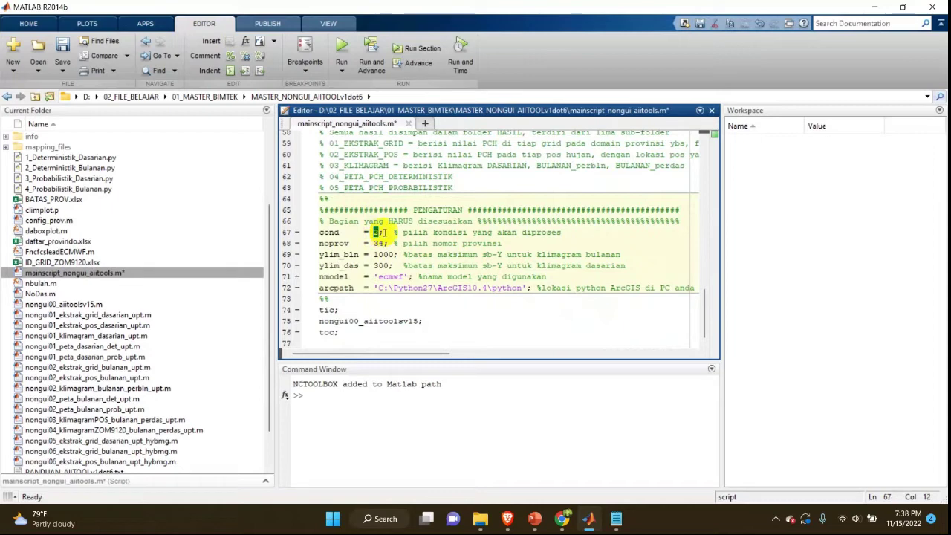
Check the slide notes on data sources and the explanation of the cond options in the PANDUAN_AIITOOLv1dot6 guide.
click(535, 519)
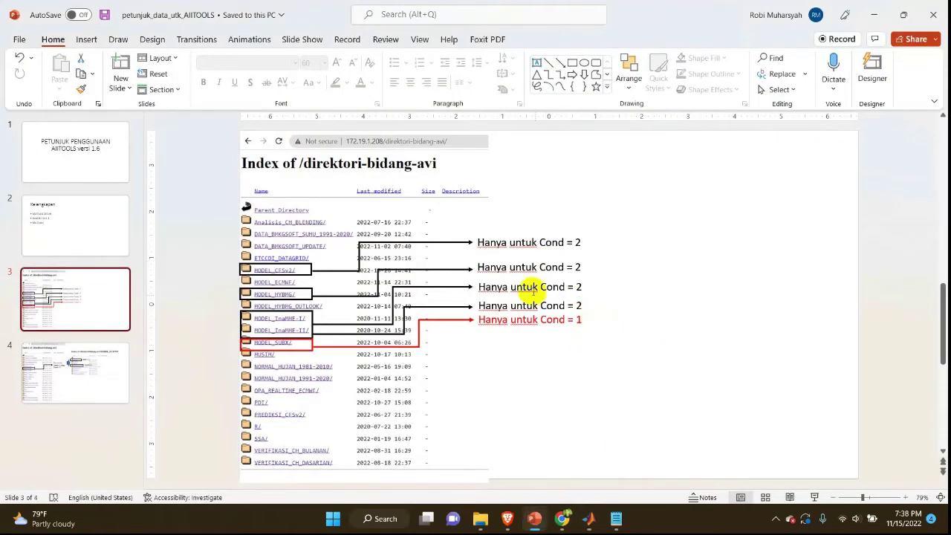
click(616, 519)
scroll(271, 236, down, 1)
scroll(271, 236, down, 6)
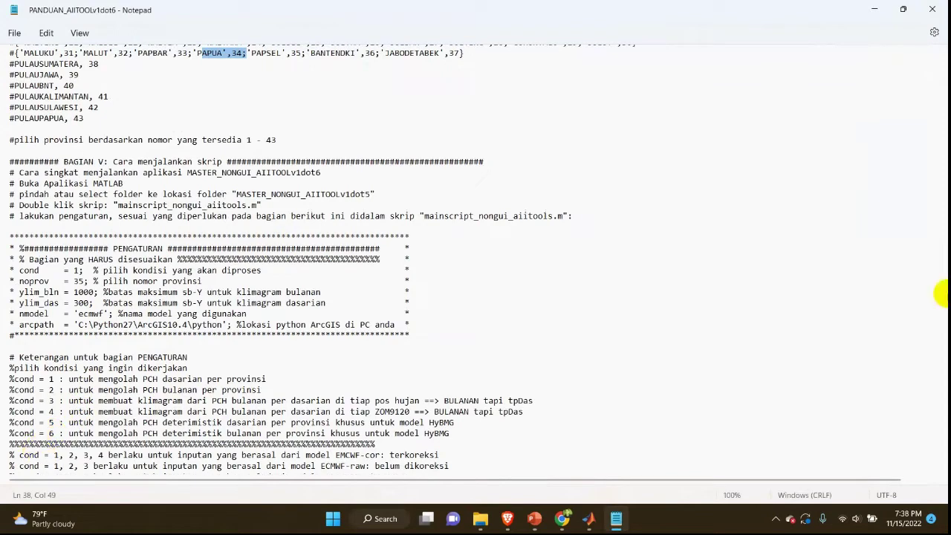
Return to MATLAB, check the input files in DATA and the script's PENGATURAN values, and run mainscript_nongui_aiitools.m.
click(877, 12)
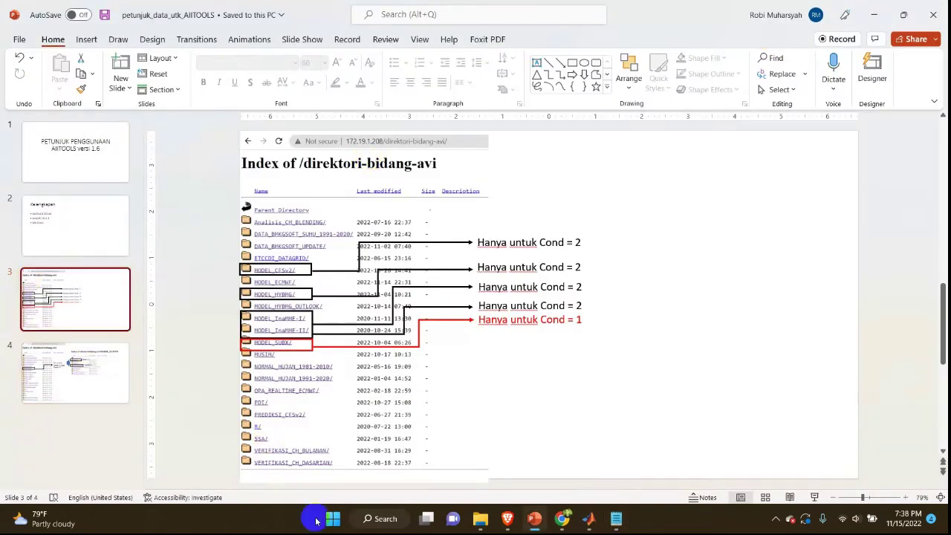
click(588, 520)
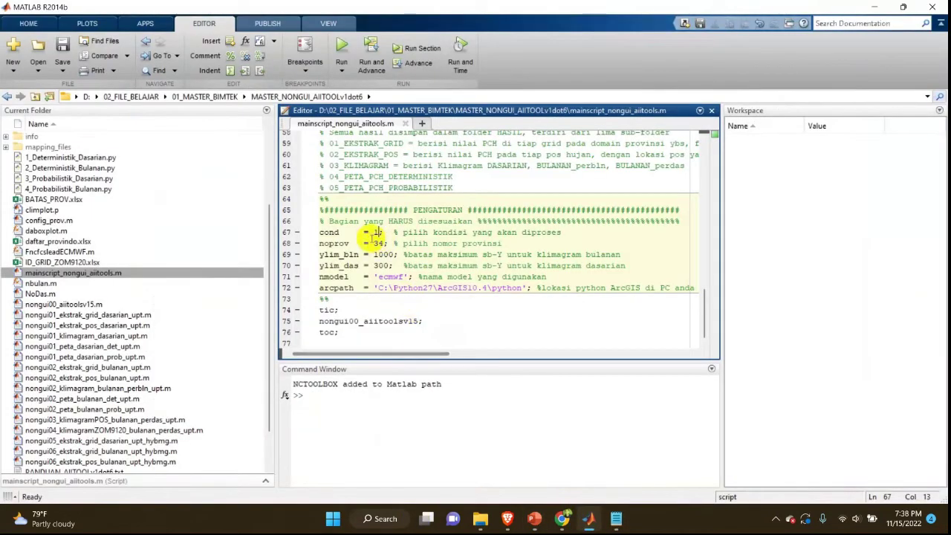
scroll(98, 219, up, 3)
scroll(98, 219, up, 5)
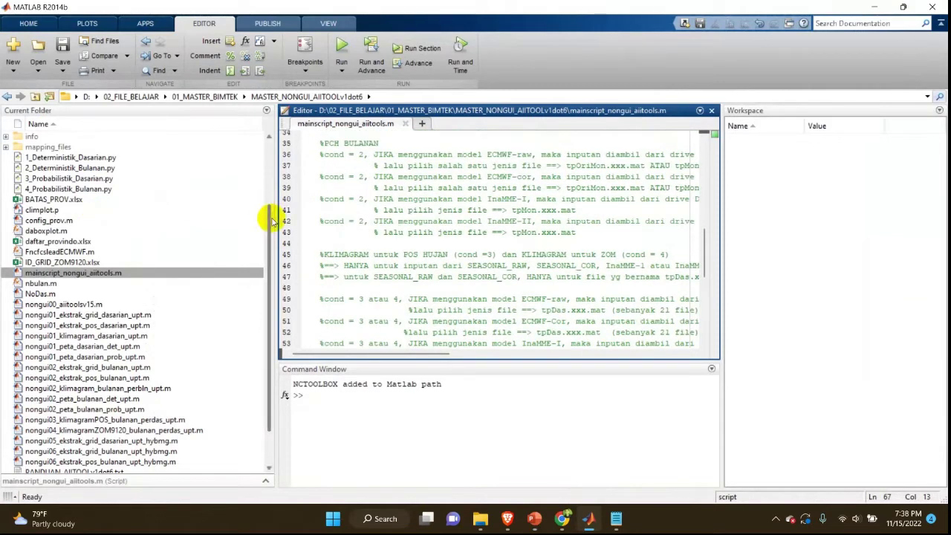
drag(270, 213, 278, 149)
click(378, 211)
scroll(374, 210, down, 7)
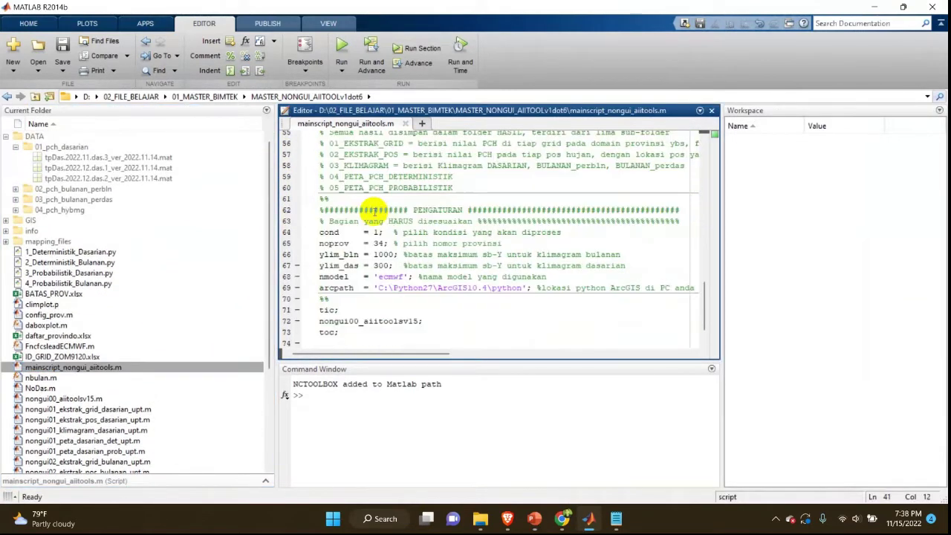
double_click(391, 276)
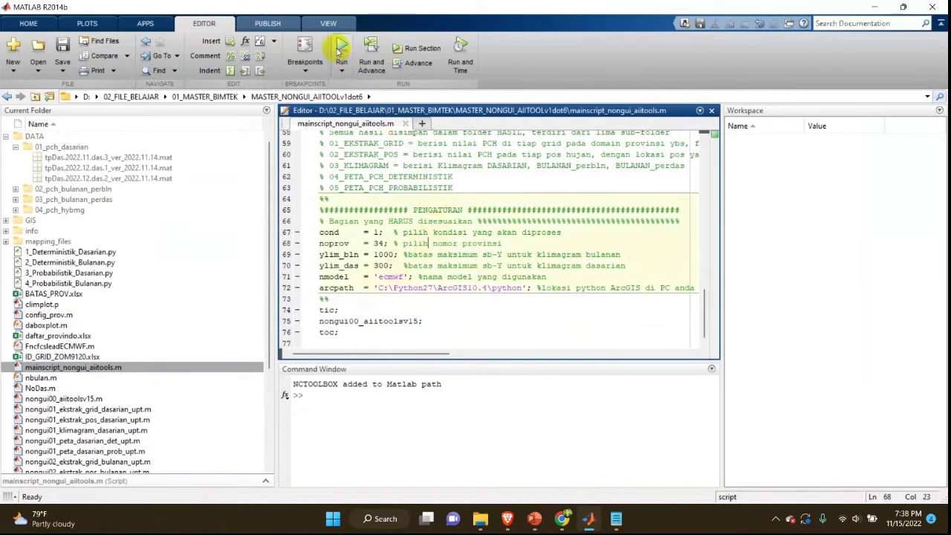
click(339, 49)
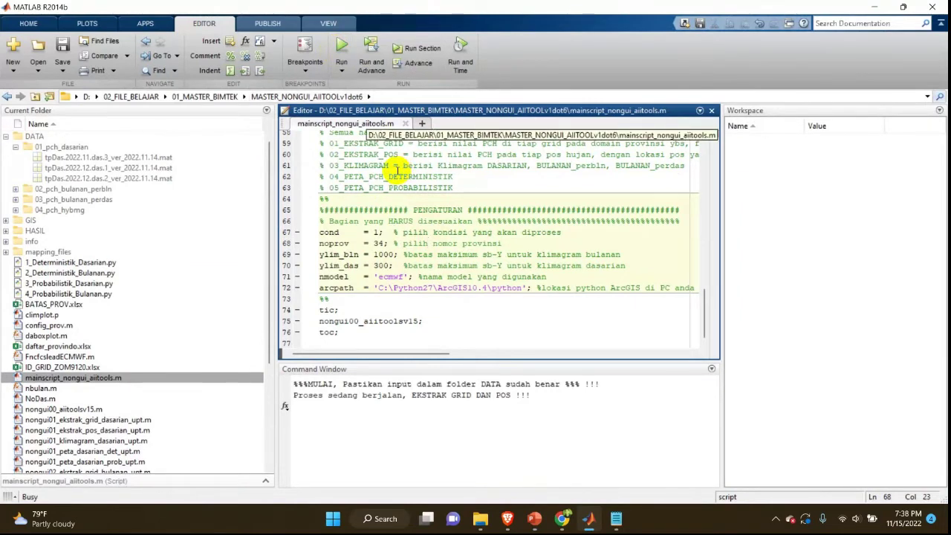
Expand the HASIL folder and its 01_EKSTRAK_GRID subfolder to check the output being produced.
click(6, 231)
click(15, 241)
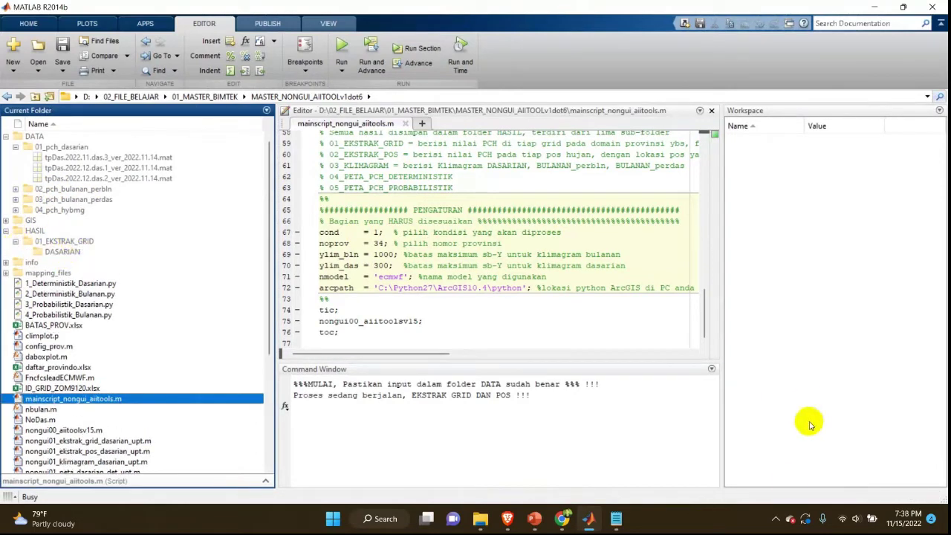
click(777, 519)
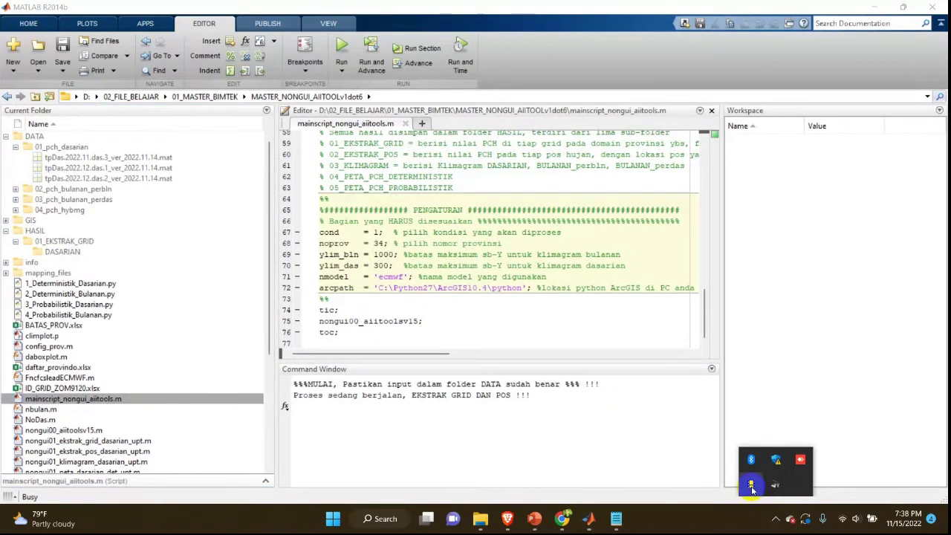
Read through the worksheet warnings in the Command Window while the script is running.
click(587, 410)
scroll(586, 410, up, 5)
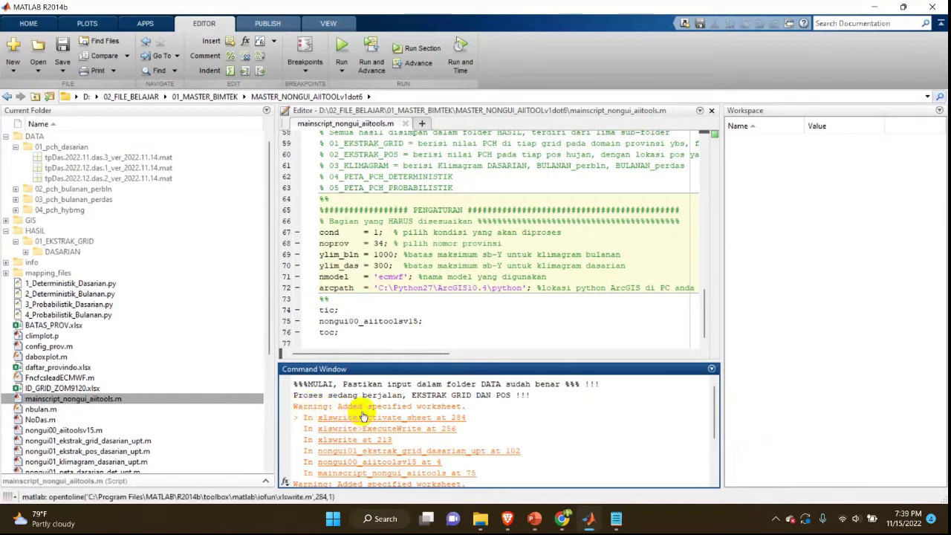
scroll(363, 417, down, 2)
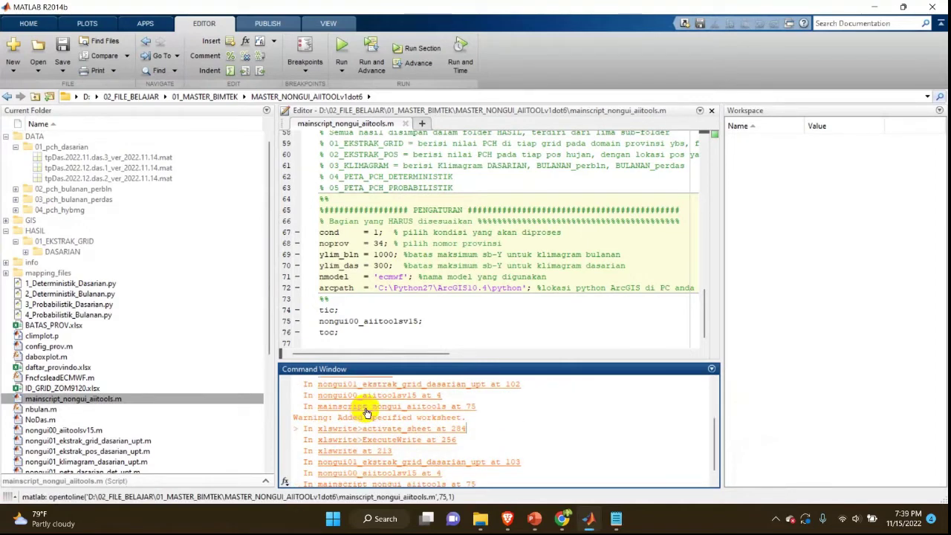
scroll(366, 412, down, 1)
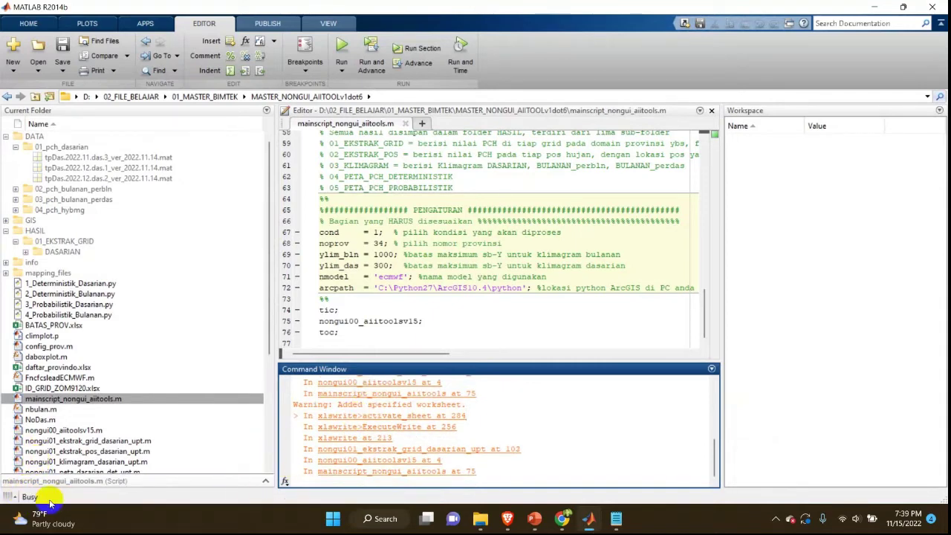
click(777, 520)
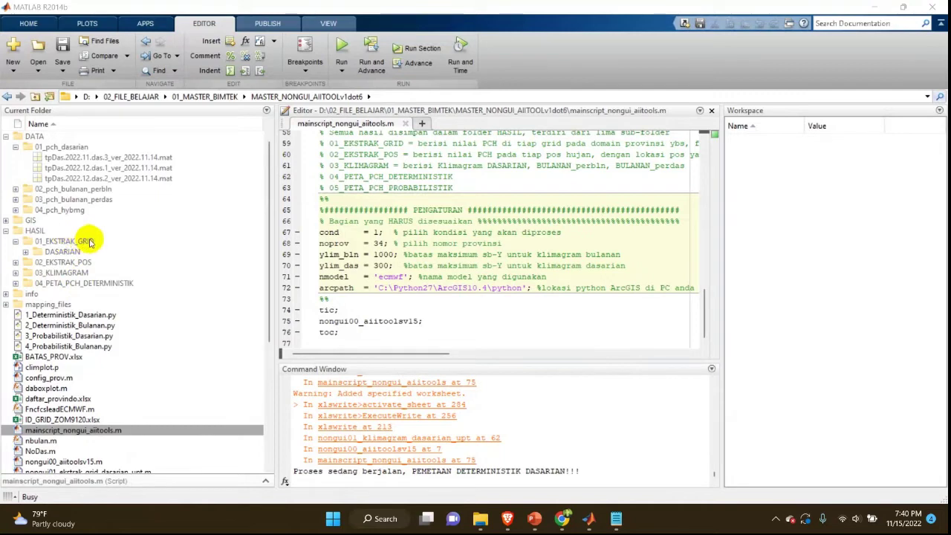
Expand the DASARIAN folders inside 01_EKSTRAK_GRID and 02_EKSTRAK_POS to check the extracted Papua workbooks.
click(26, 253)
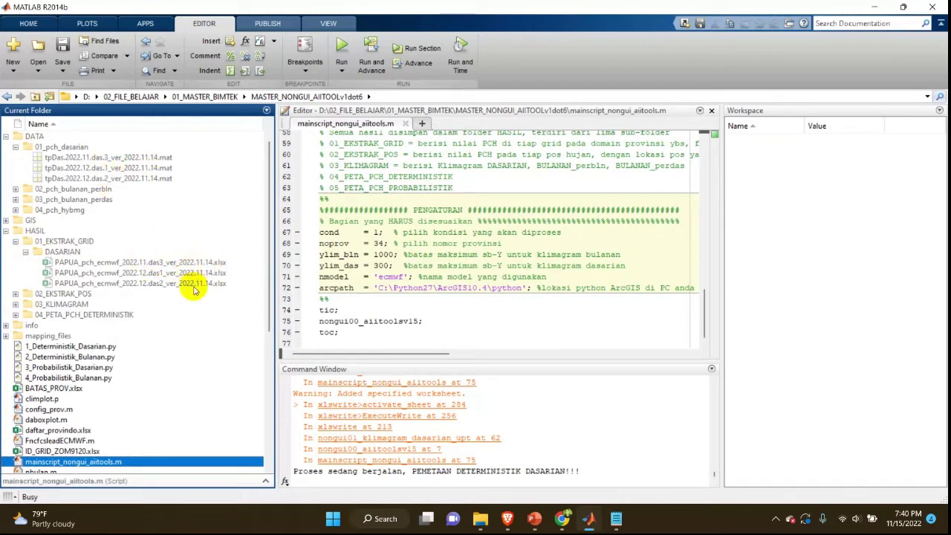
click(15, 295)
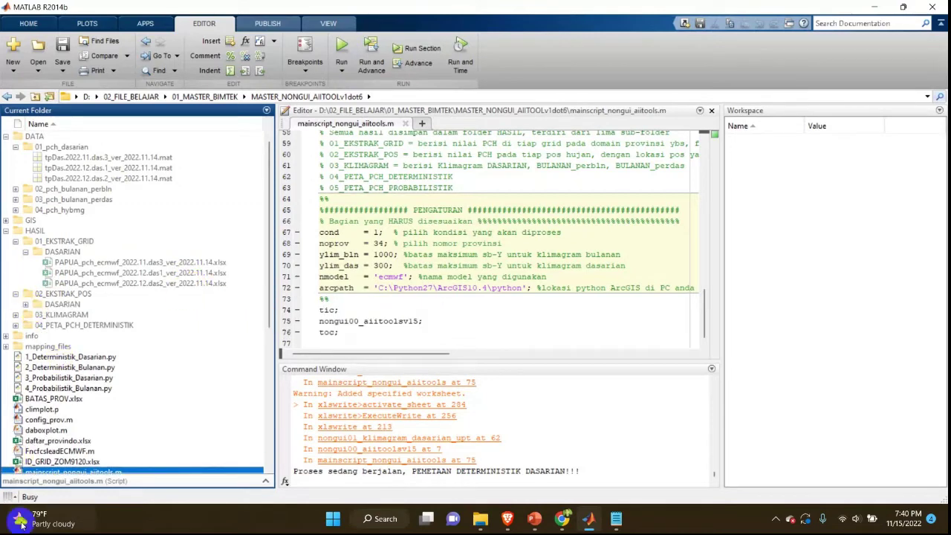
click(26, 305)
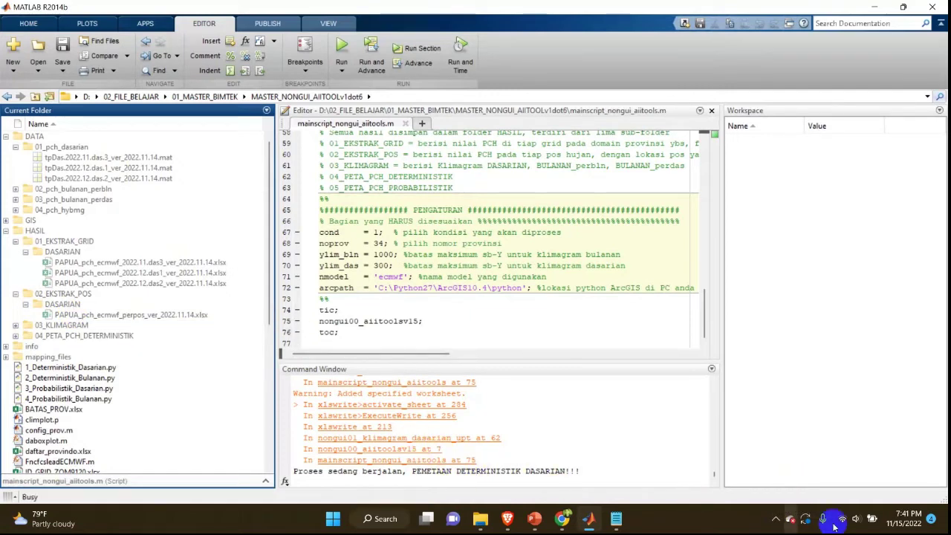
click(774, 520)
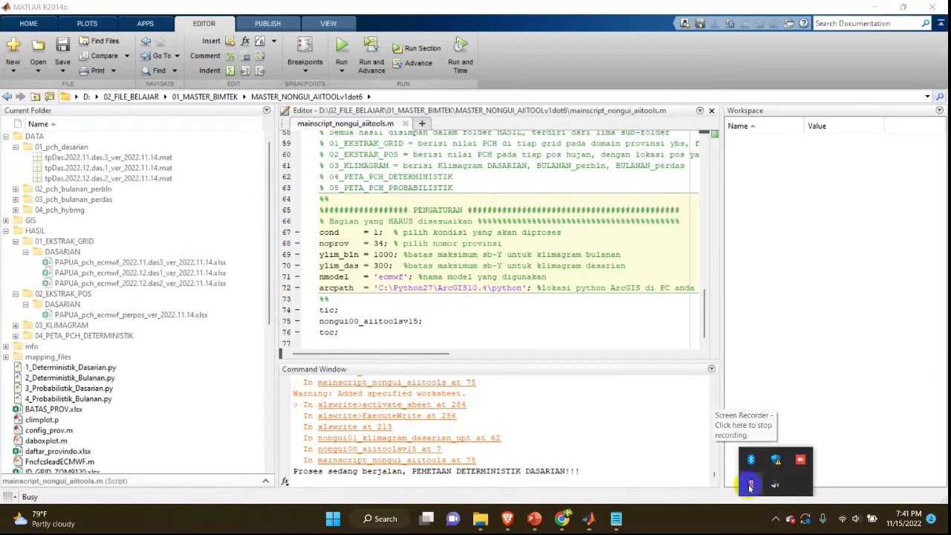
click(750, 487)
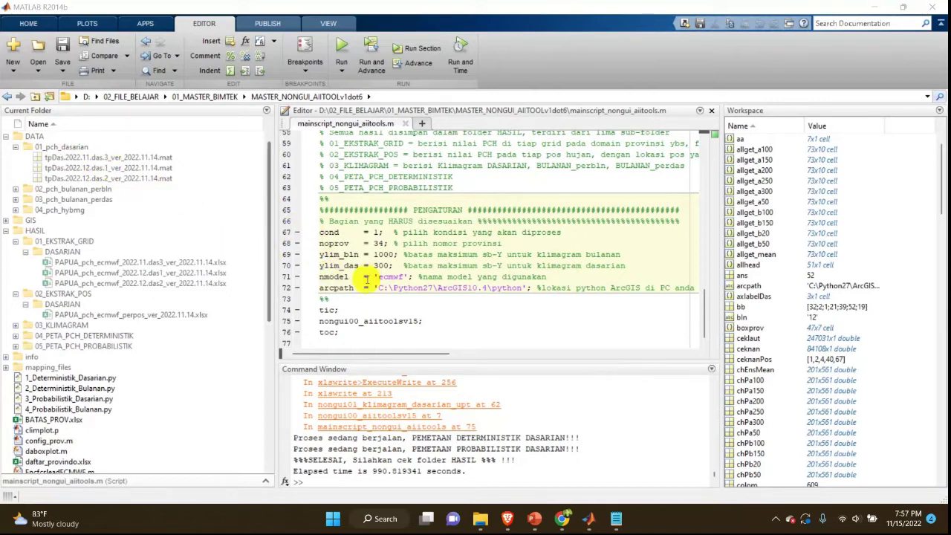
Convert the script's elapsed time to minutes by evaluating 990/60 in the Command Window.
click(388, 477)
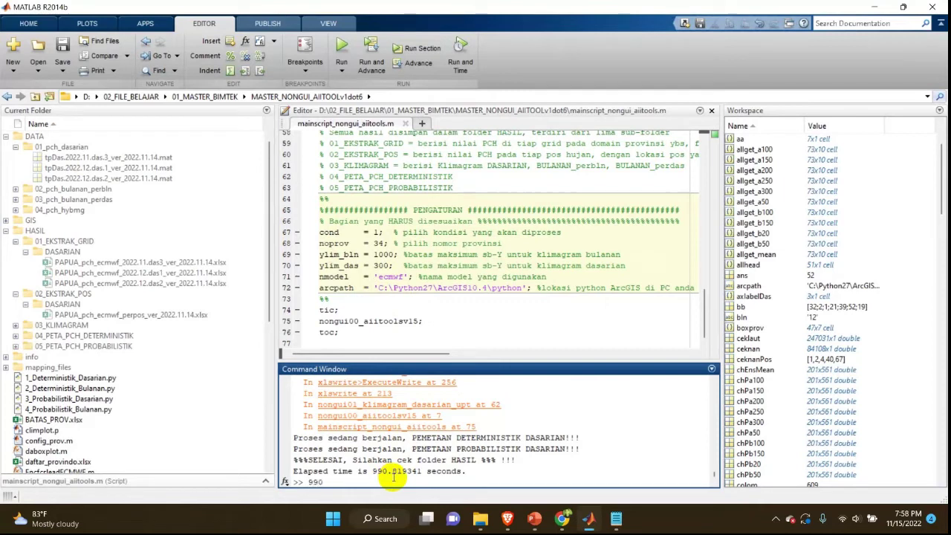
key(Return)
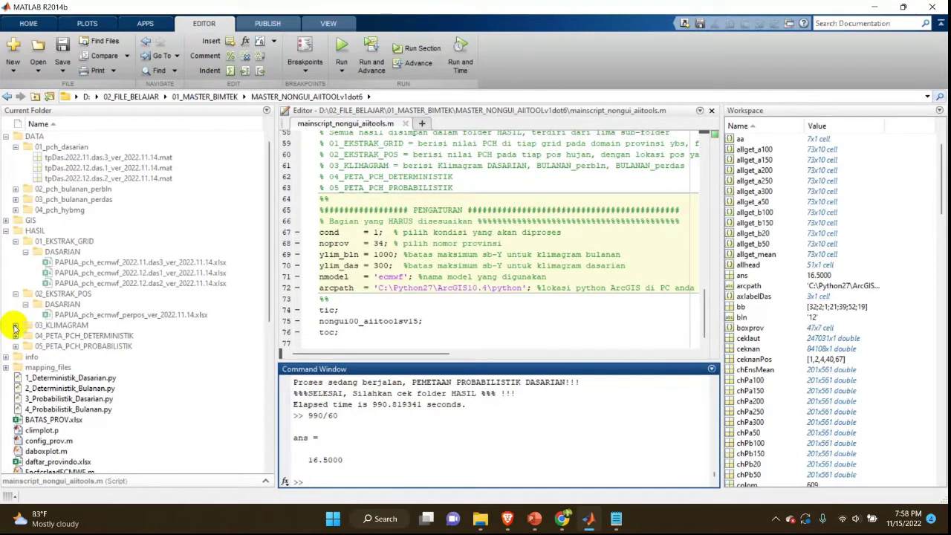
Expand the 03_KLIMAGRAM and 04_PETA_PCH_DETERMINISTIK folders, and show the HASIL folder in a maximized File Explorer window.
click(15, 327)
click(16, 347)
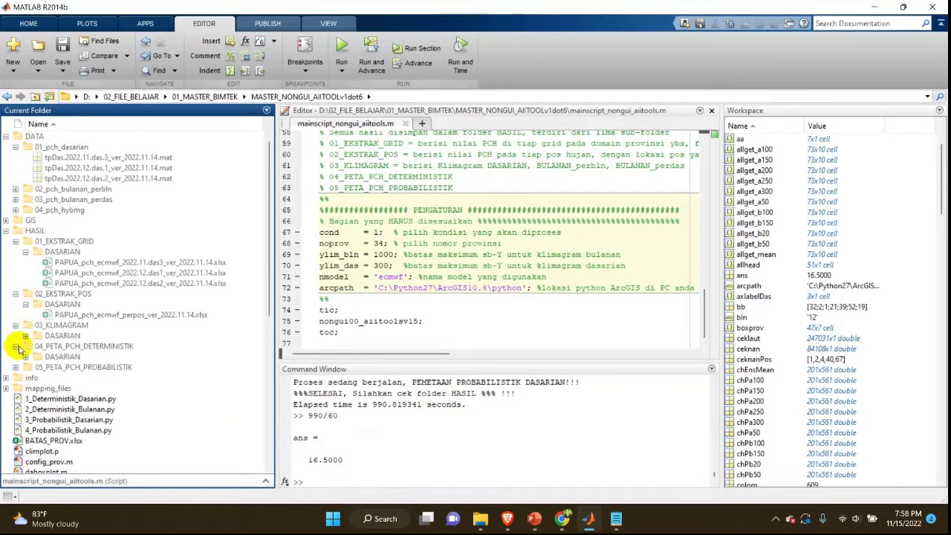
click(35, 233)
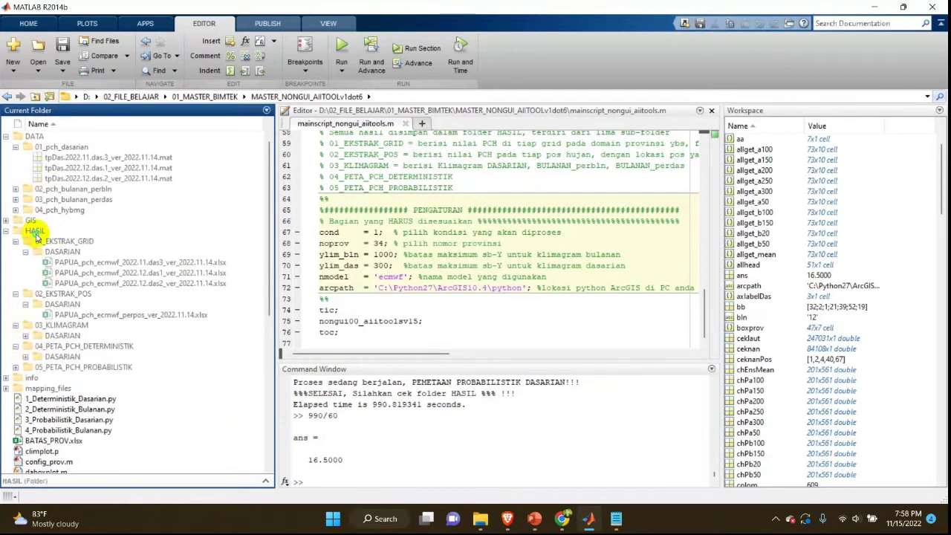
right_click(34, 233)
click(63, 255)
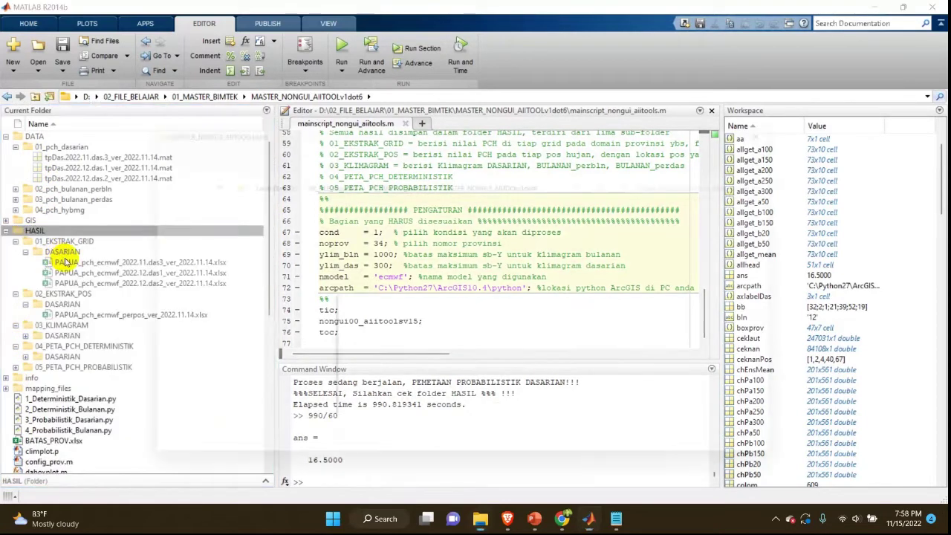
click(773, 117)
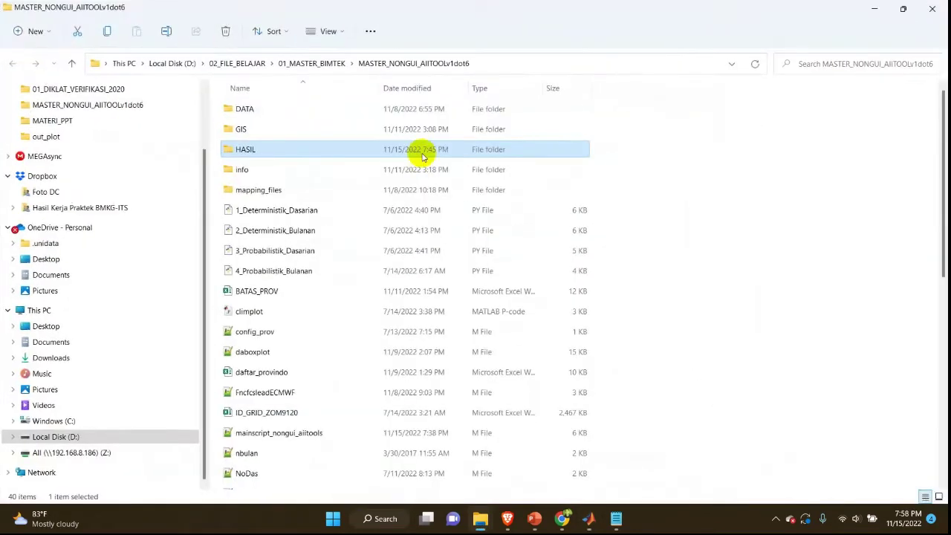
Open HASIL\01_EKSTRAK_GRID\DASARIAN and widen the Name column to show the full workbook names.
double_click(273, 147)
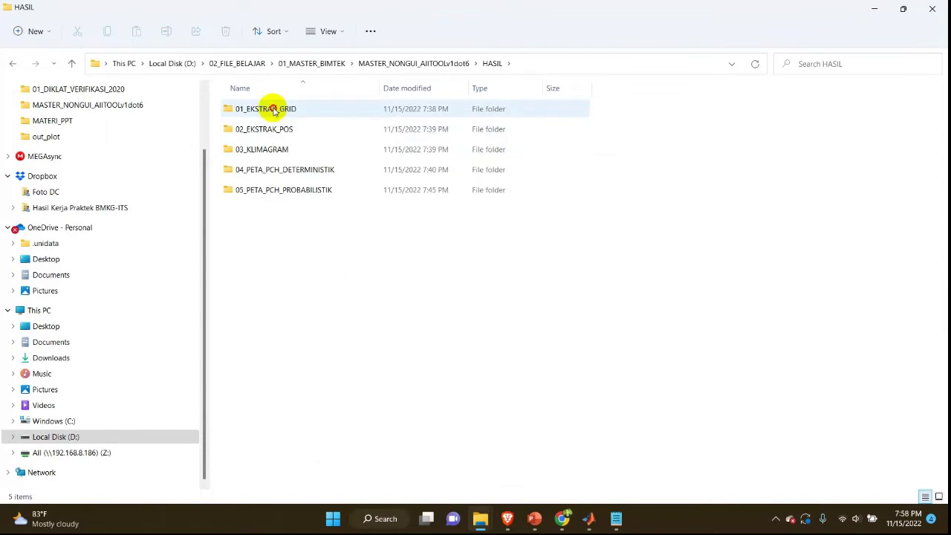
double_click(273, 111)
double_click(273, 110)
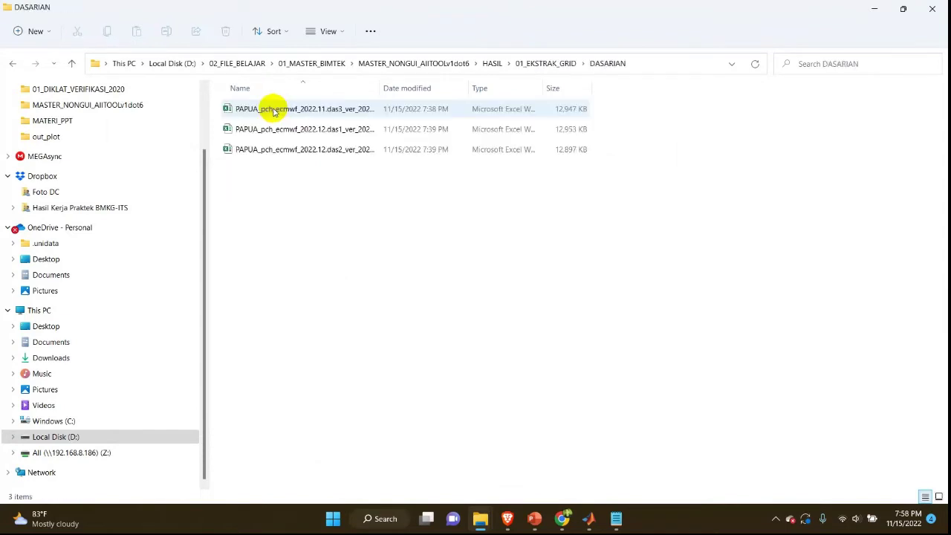
drag(379, 91, 451, 90)
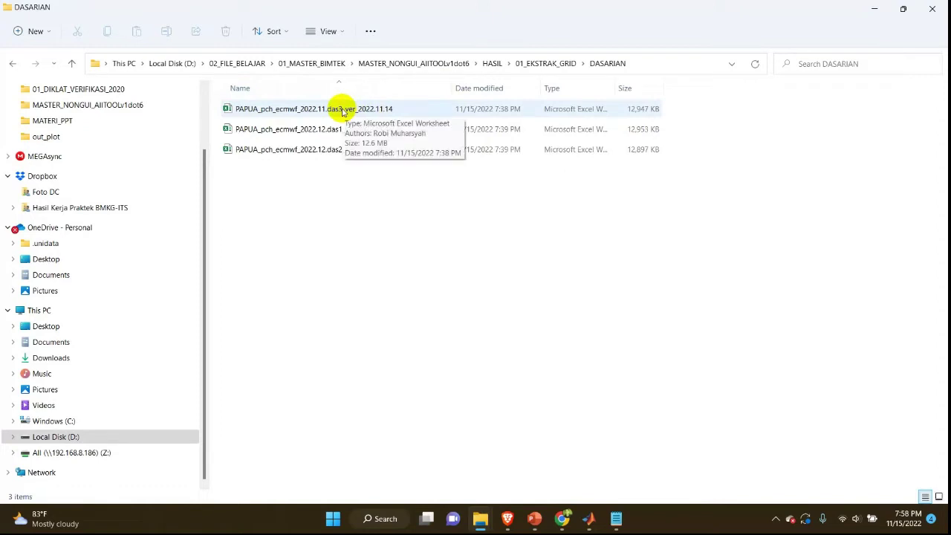
Go back to HASIL and open the workbook PAPUA_pch_ecmwf_perpos_ver_2022.11.14 from 02_EKSTRAK_POS\DASARIAN in Excel.
click(559, 65)
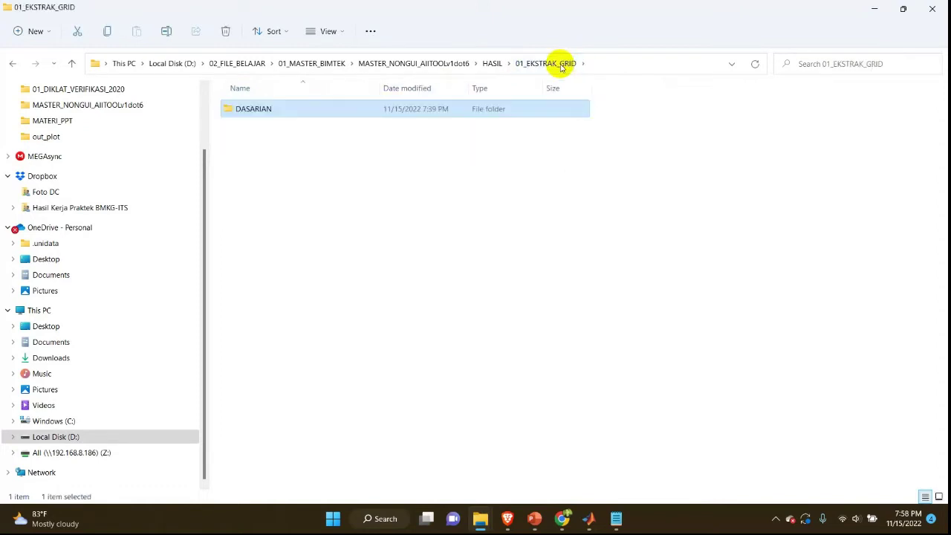
click(489, 64)
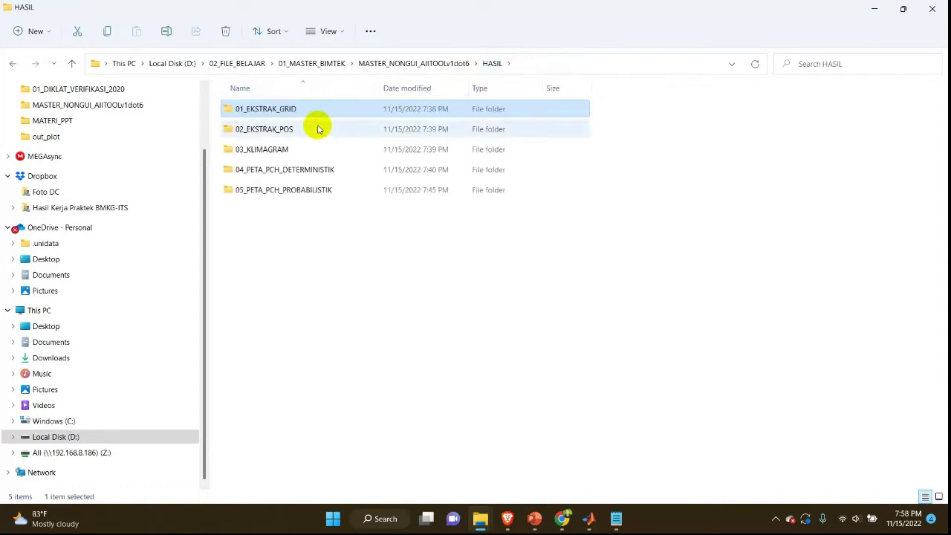
double_click(318, 130)
double_click(302, 113)
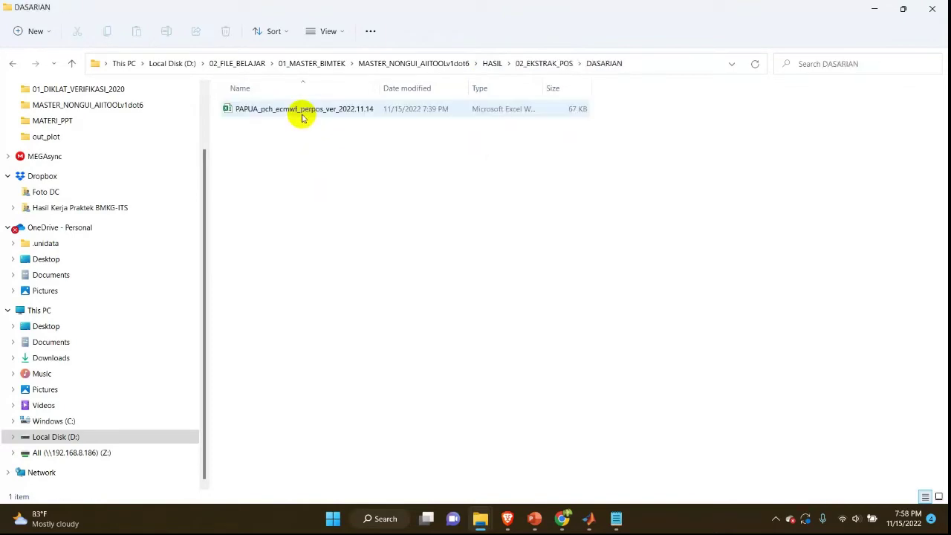
double_click(302, 111)
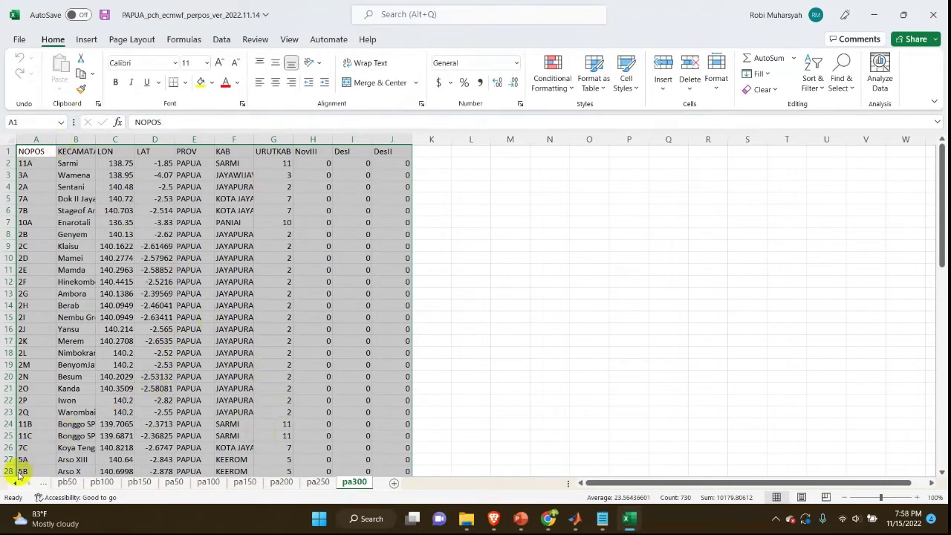
View the per-post forecast on the EnsMean sheet and compare its dasarian columns with the input files in MATLAB.
click(14, 486)
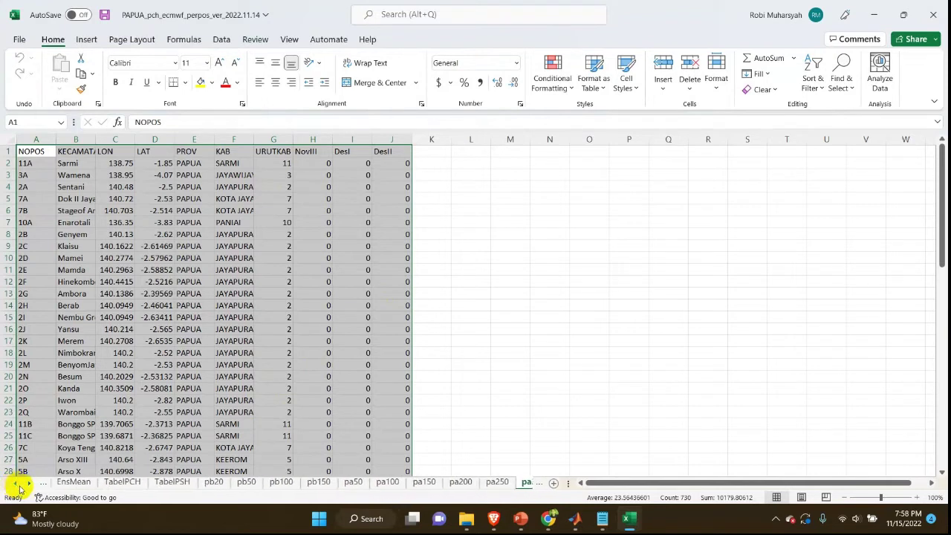
click(15, 487)
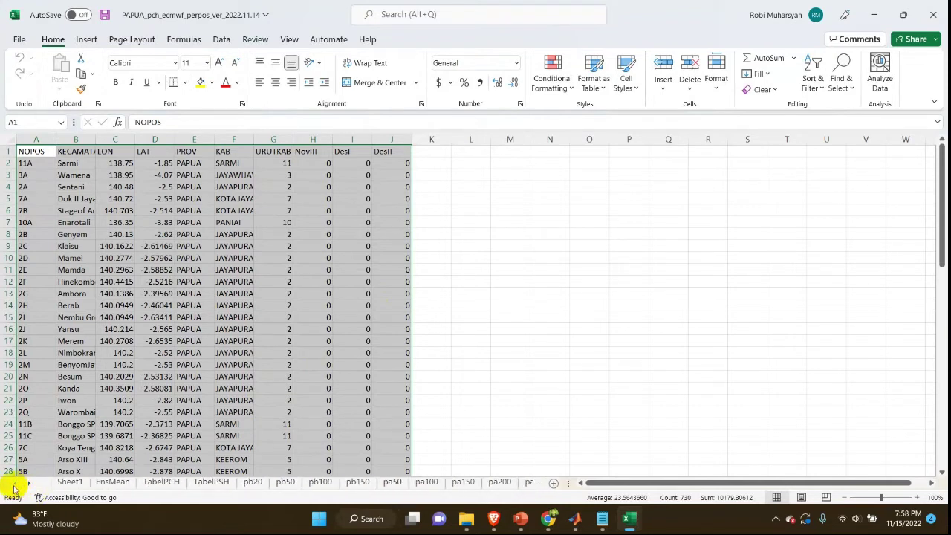
click(112, 484)
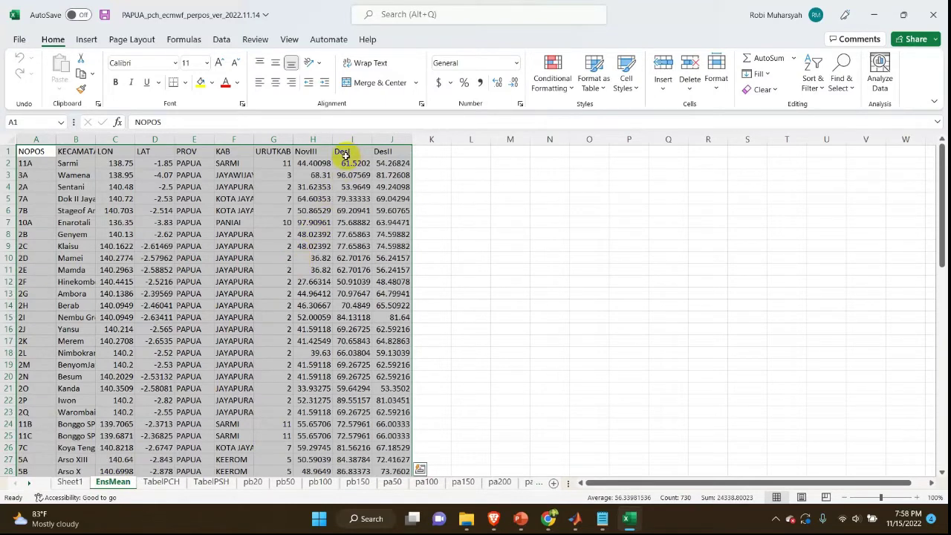
click(574, 519)
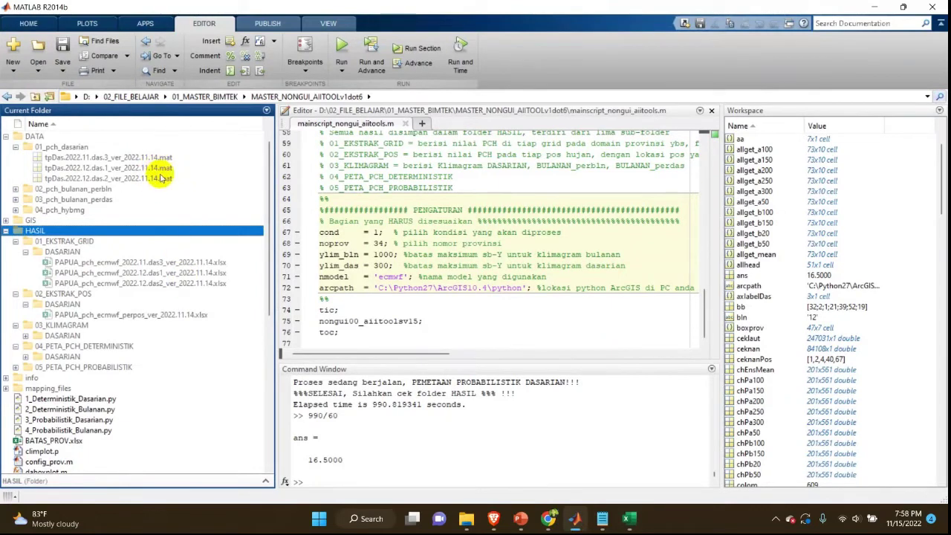
click(628, 521)
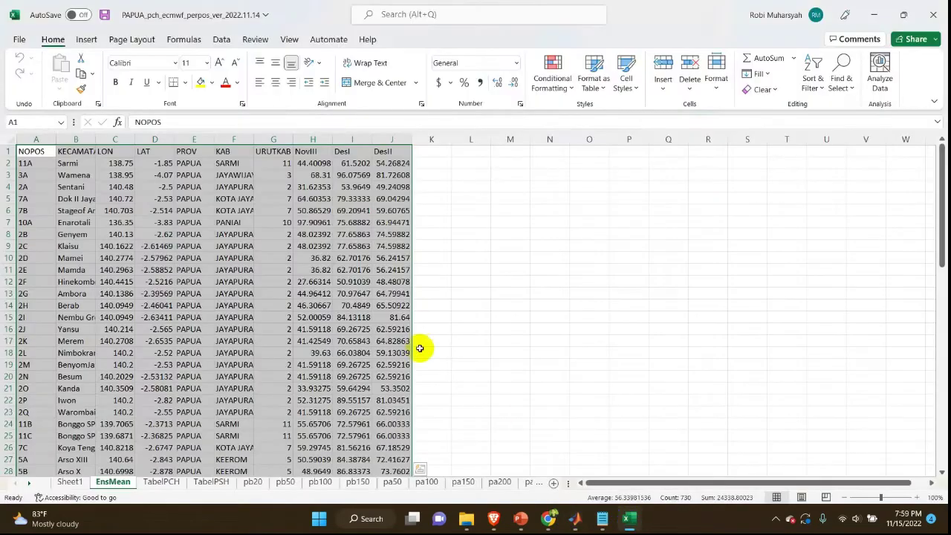
Check the NovIII, DesI and DesII forecast columns one by one against the 01_pch_dasarian input files in MATLAB, ending on NovIII.
click(313, 141)
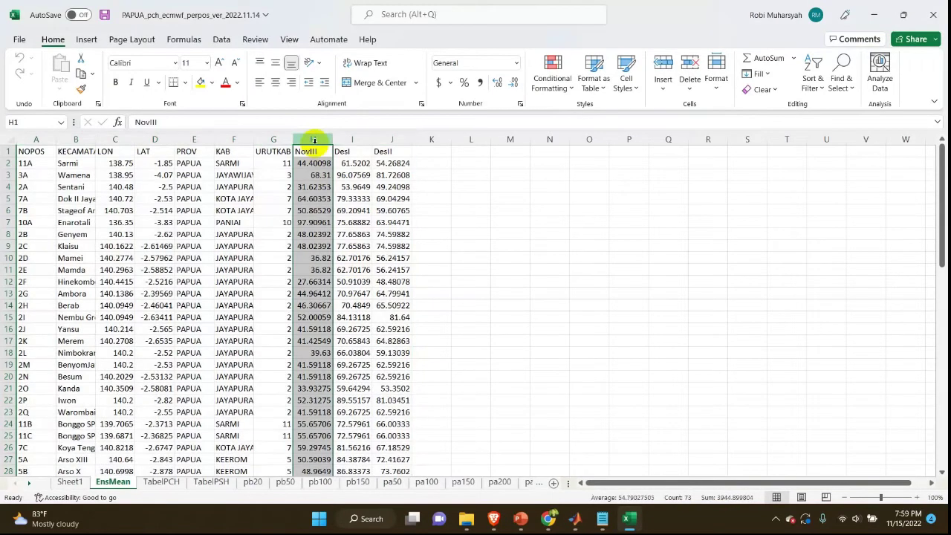
click(352, 141)
click(390, 140)
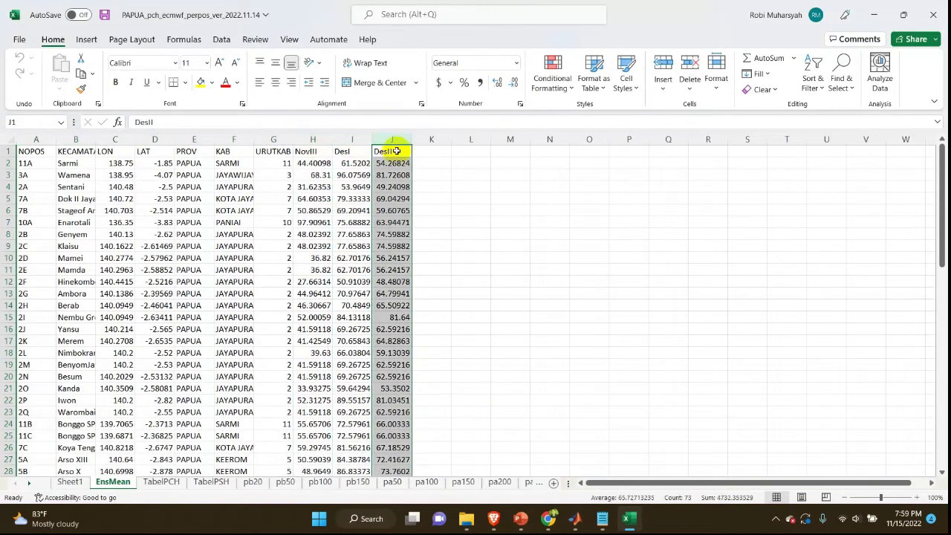
click(574, 519)
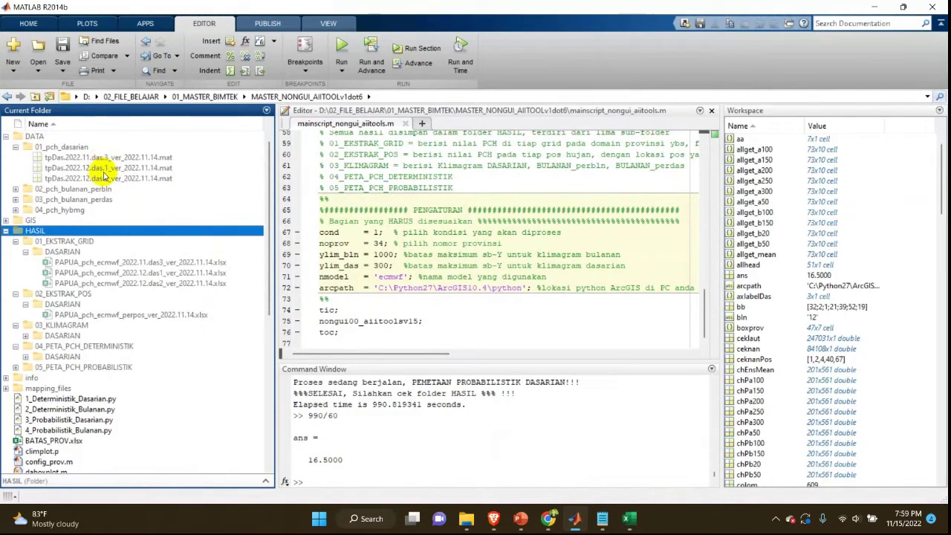
click(629, 519)
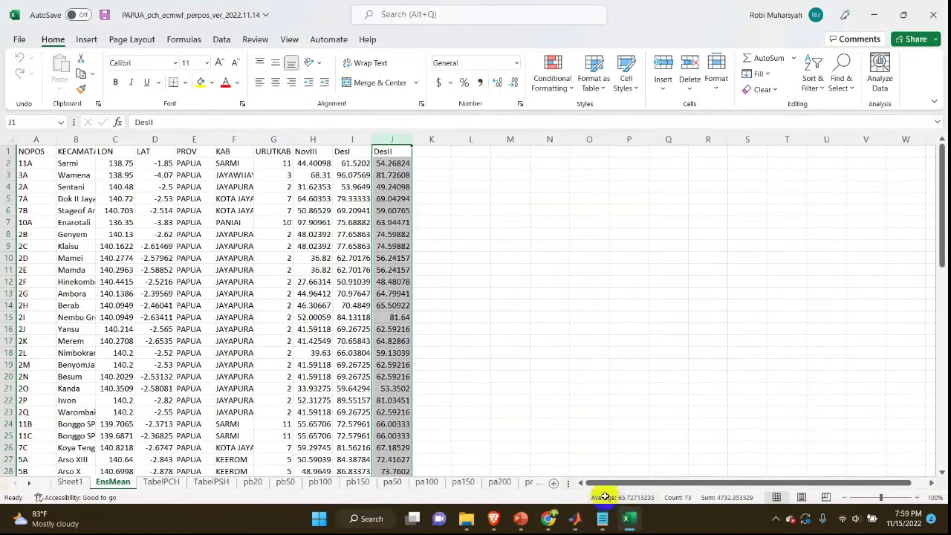
click(309, 139)
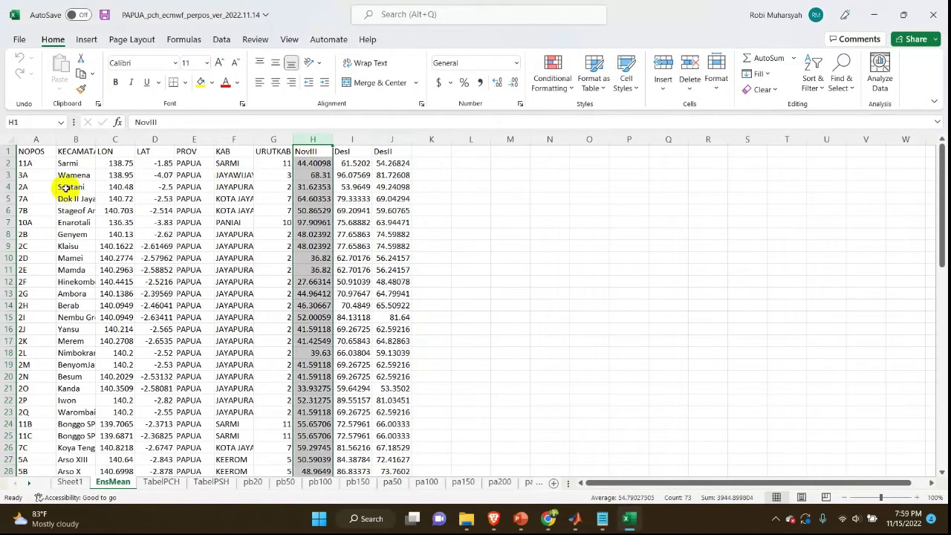
Show the TabelPCH sheet, fit column A to its rainfall classes, and examine the posts listed per class in the NovIII 2022 block.
click(161, 482)
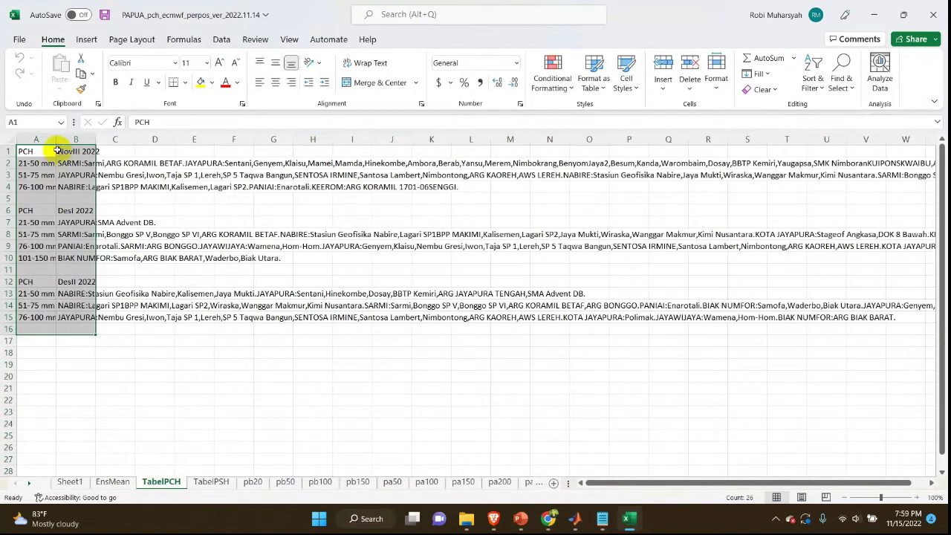
double_click(54, 143)
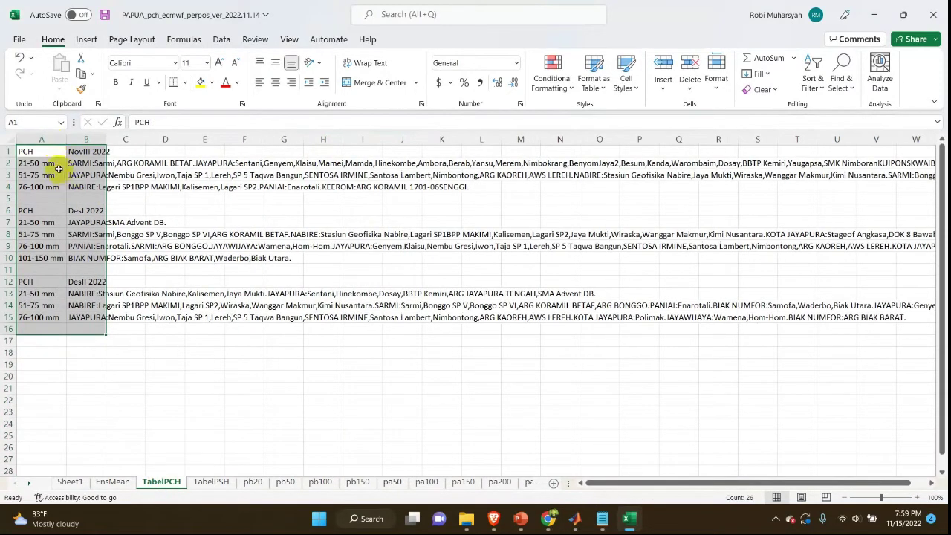
drag(58, 170, 58, 166)
click(57, 164)
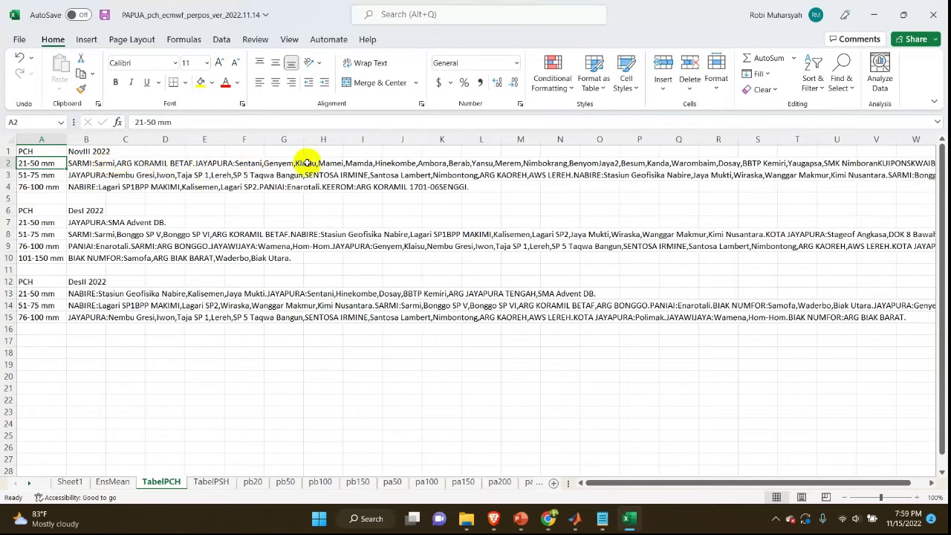
click(89, 164)
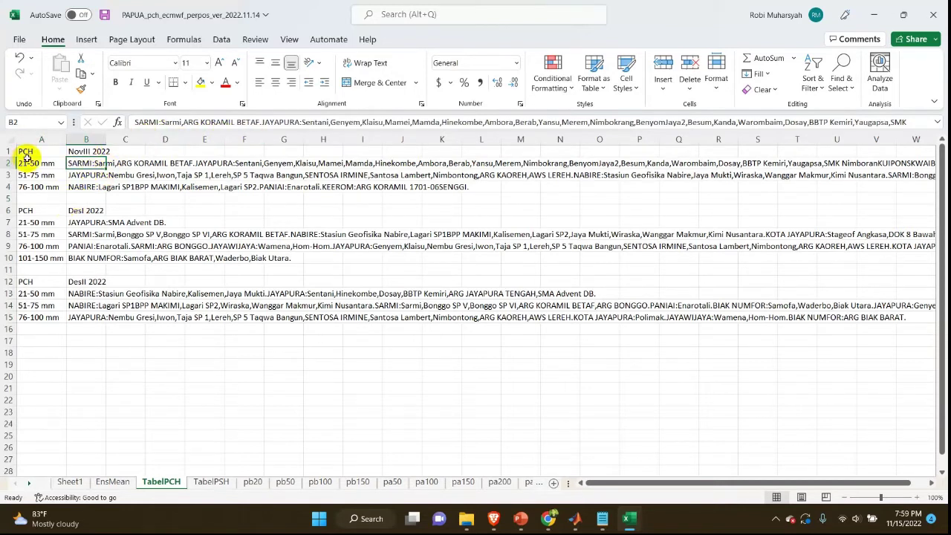
drag(11, 151, 9, 189)
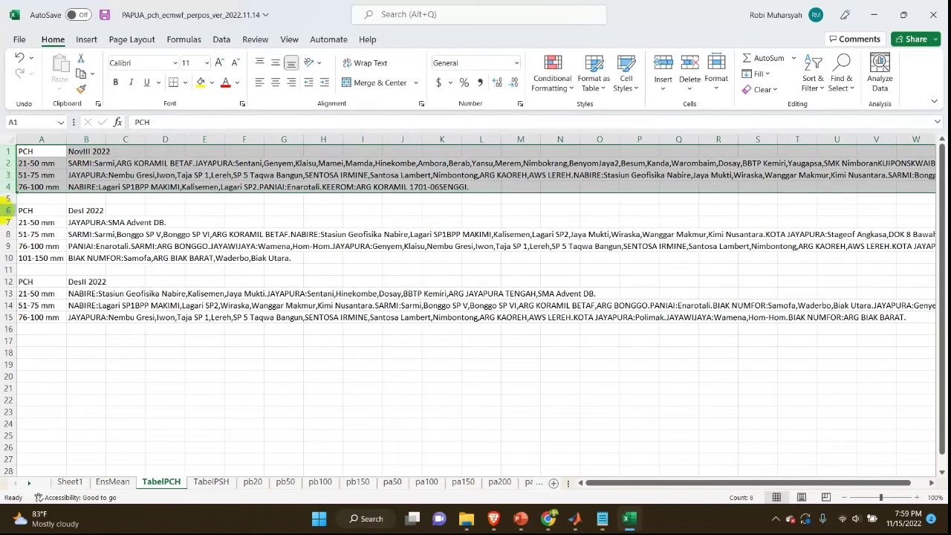
click(6, 211)
click(6, 235)
drag(6, 240, 6, 238)
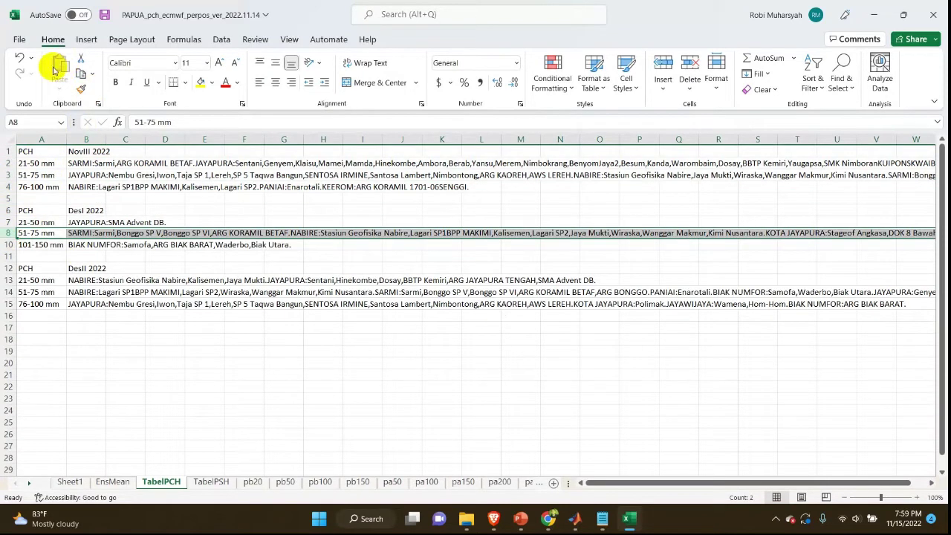
click(10, 58)
click(18, 63)
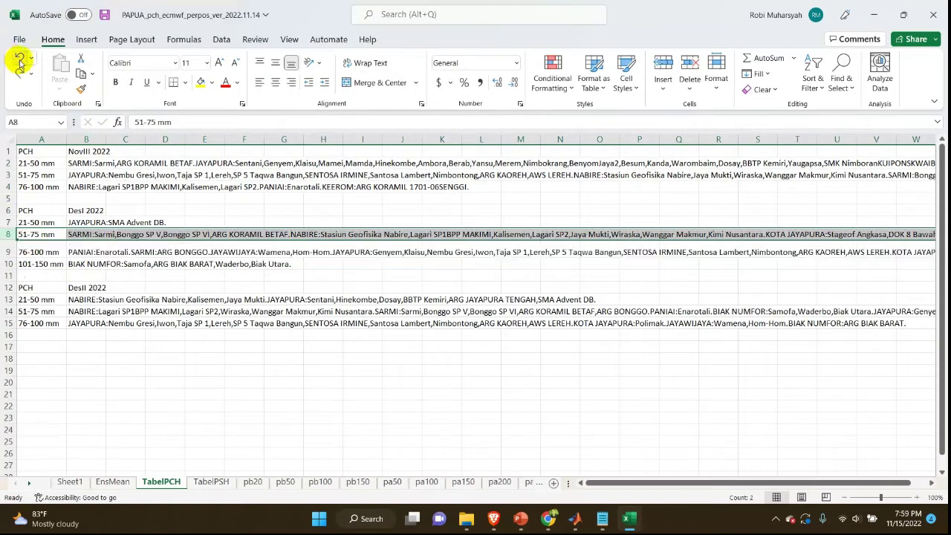
click(20, 64)
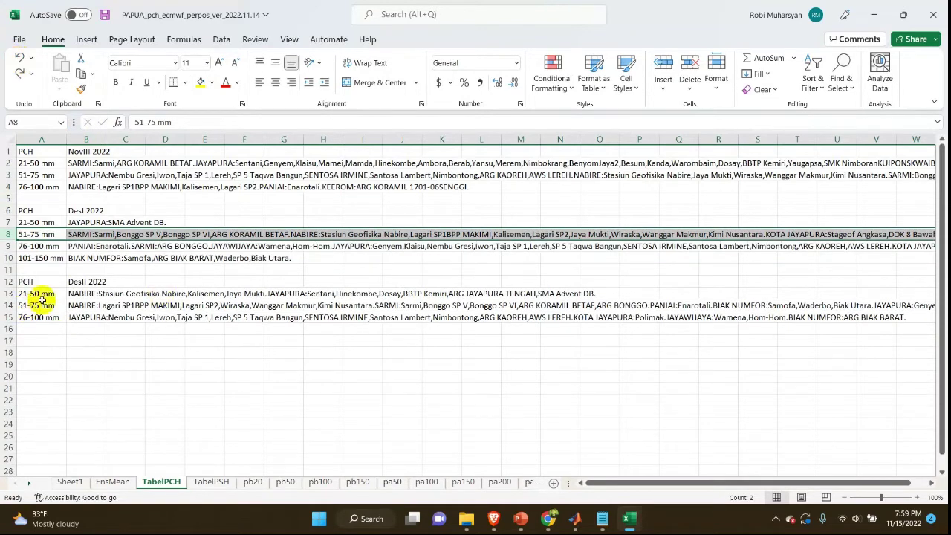
Show the TabelPSH sheet, fit column A to its contents, and examine the BAWAH NORMAL category for NovIII 2022.
click(211, 481)
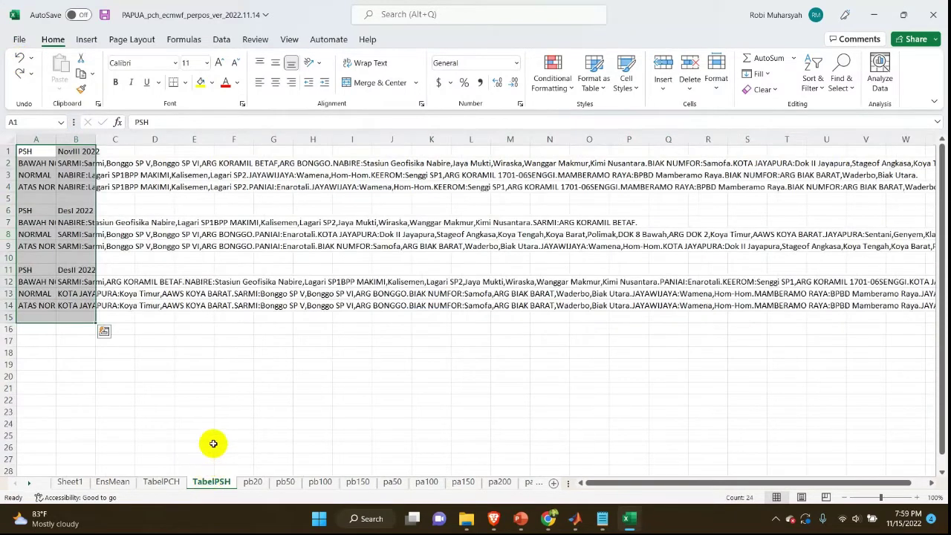
double_click(58, 141)
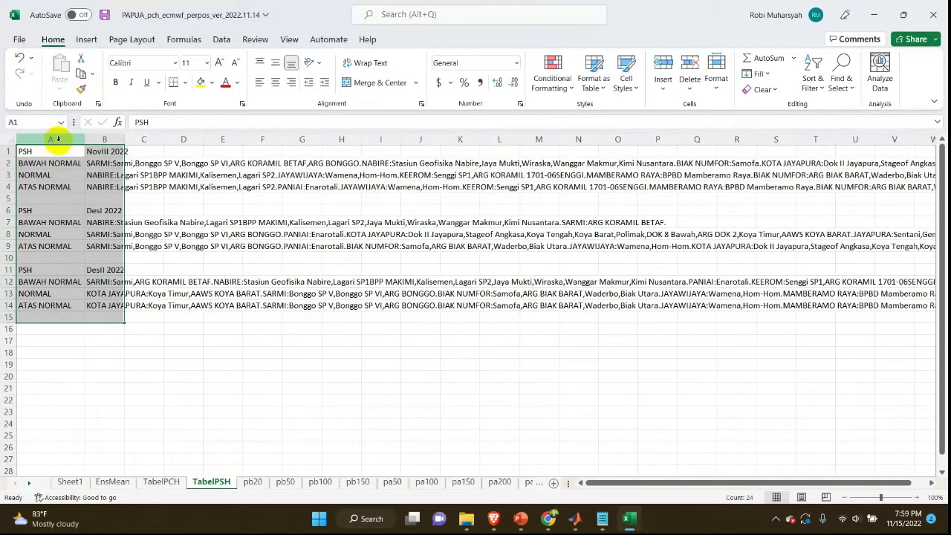
click(60, 163)
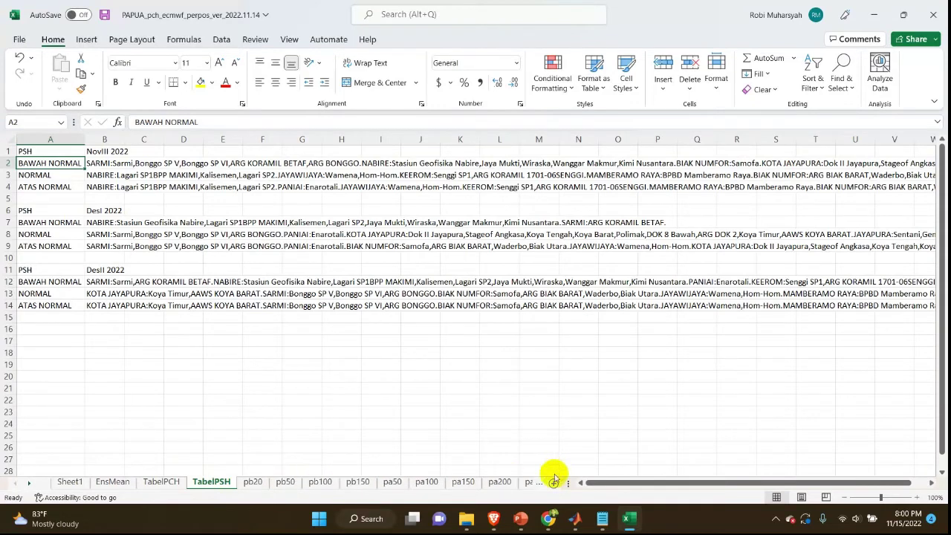
View the probability sheets pb20, pb50, pb100 and pb150, comparing pb20 with the EnsMean sheet.
click(253, 483)
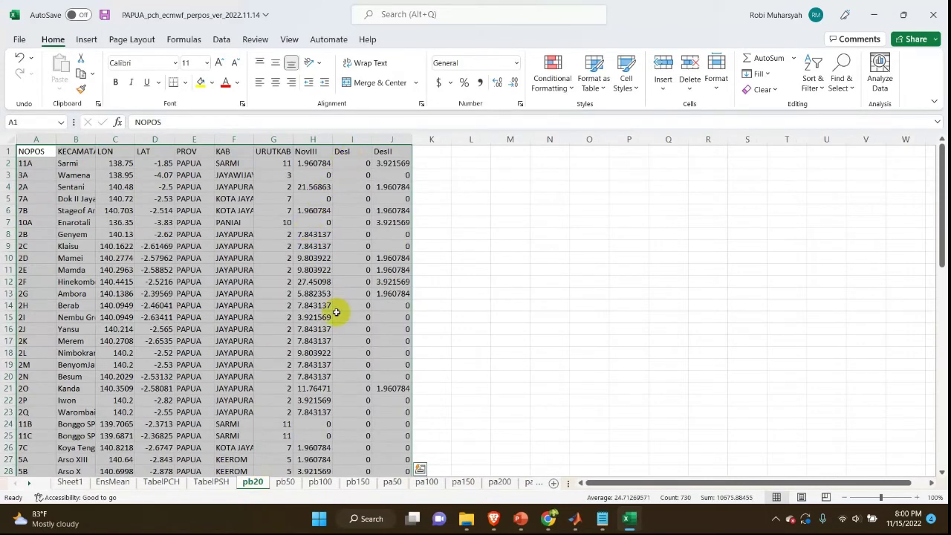
click(104, 482)
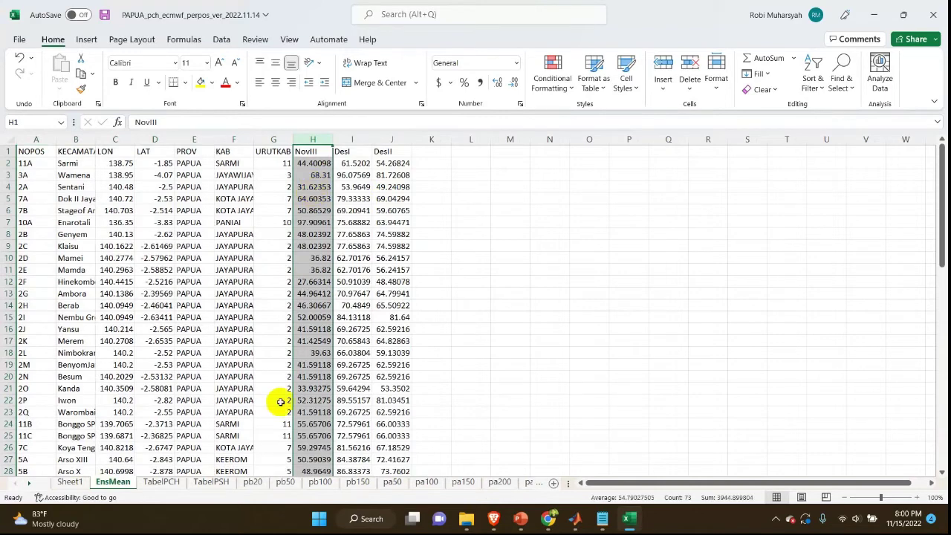
click(284, 482)
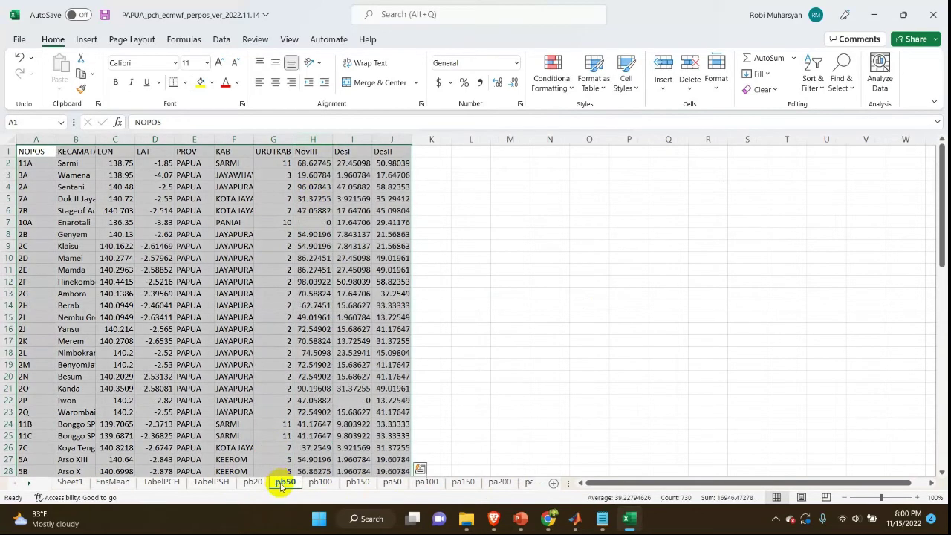
click(318, 483)
click(352, 483)
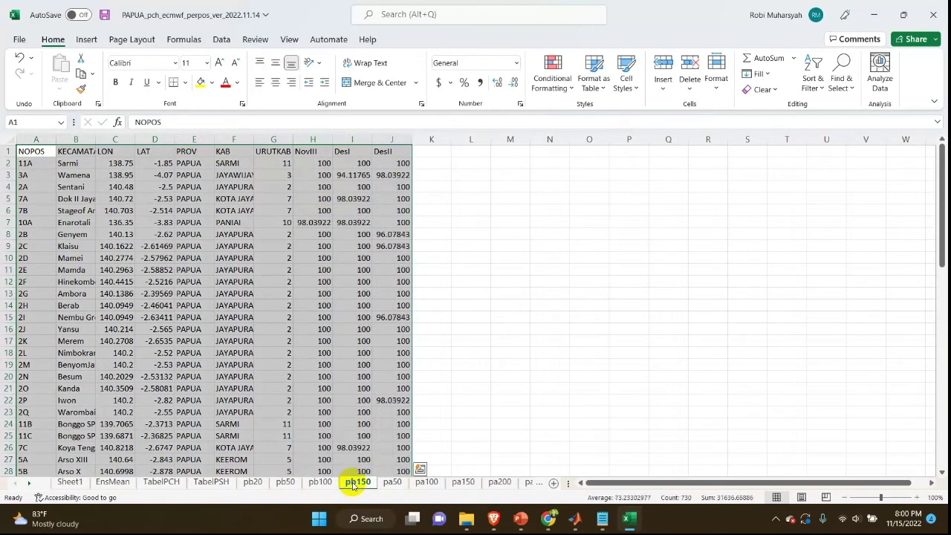
View the probability sheets pa50 and pa100, and look through the last sheet, pa300.
click(391, 484)
click(425, 483)
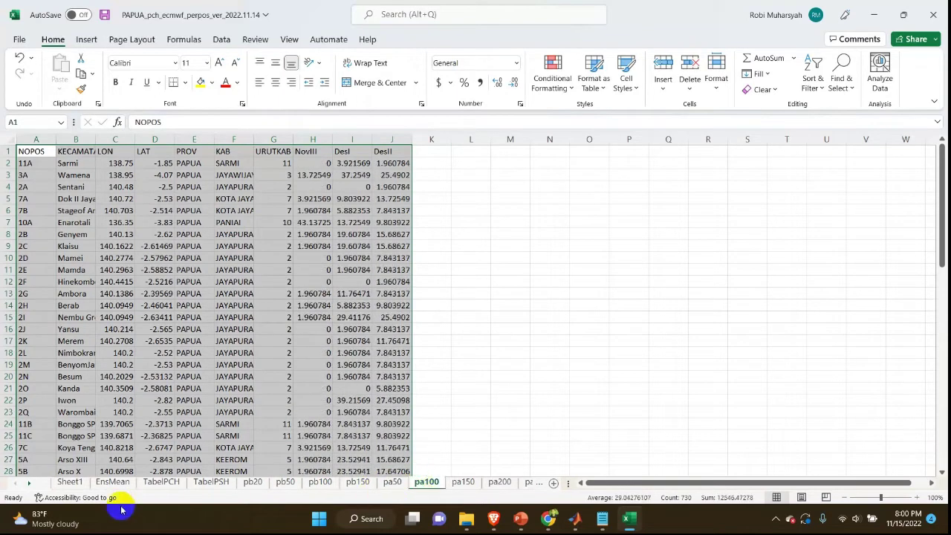
click(29, 483)
click(30, 483)
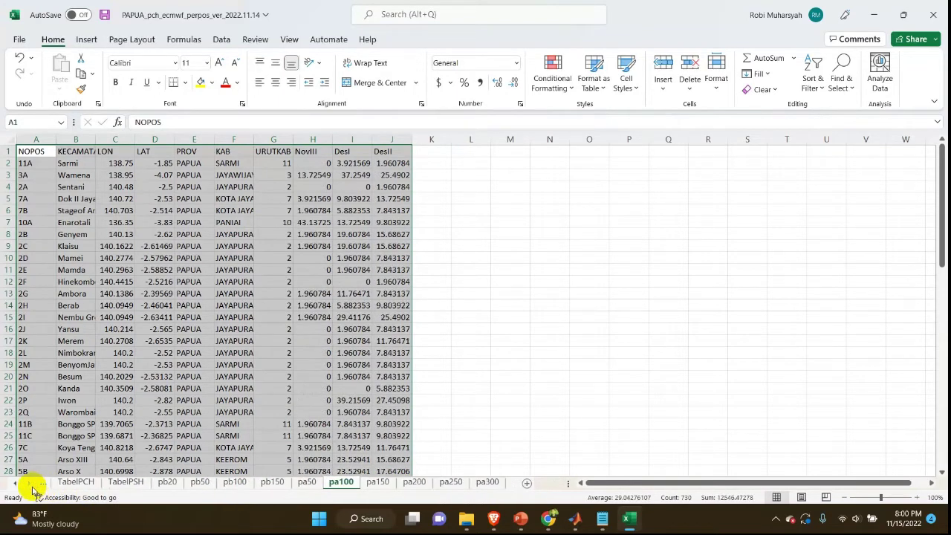
click(487, 481)
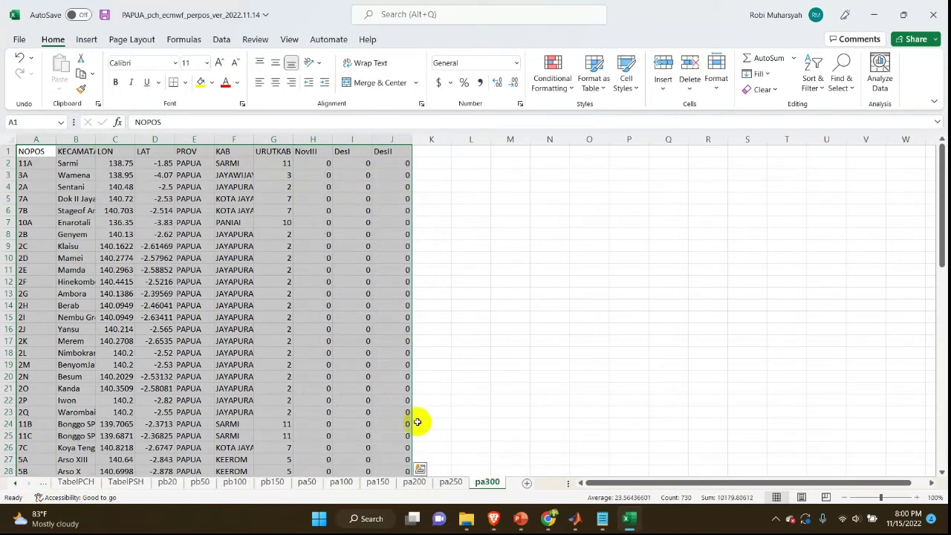
scroll(405, 431, down, 2)
scroll(165, 410, up, 2)
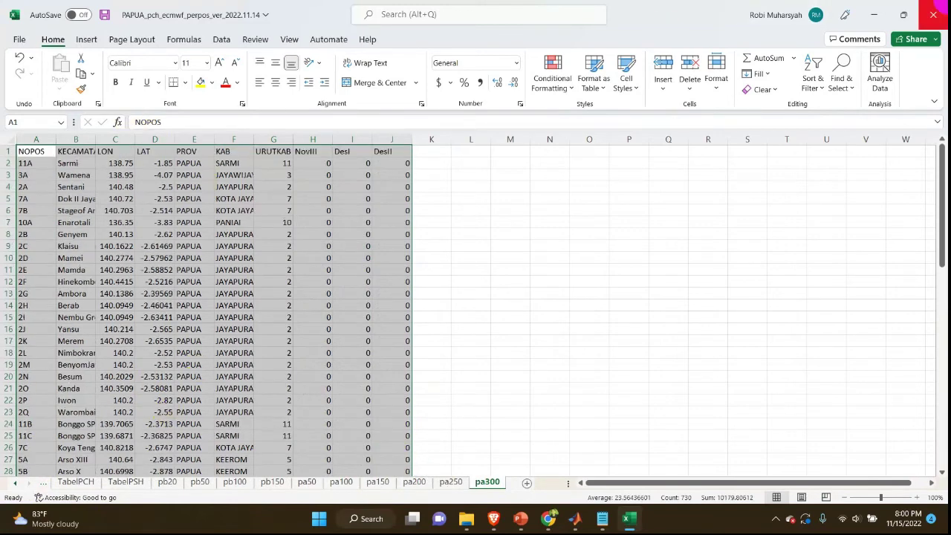
Close the per-post workbook without saving its changes and return to the HASIL folder in File Explorer.
click(934, 13)
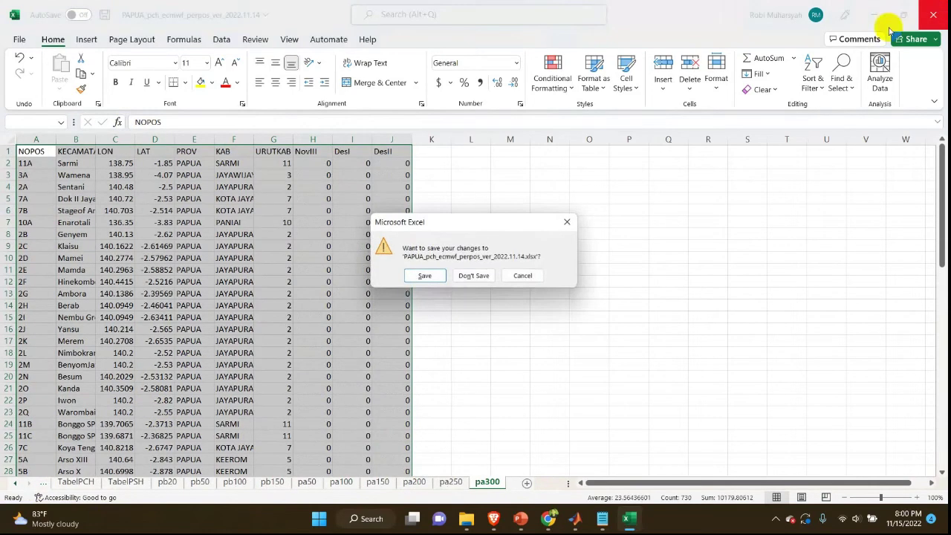
click(475, 273)
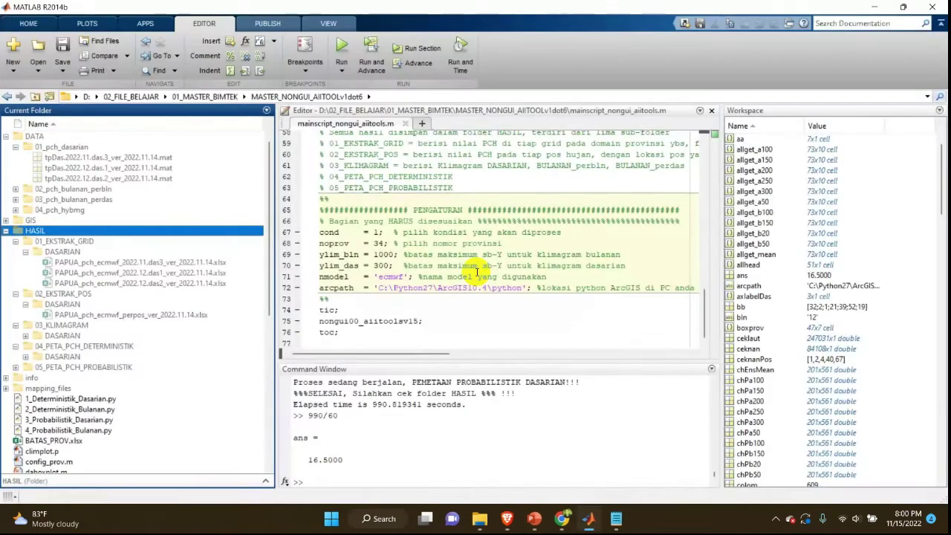
click(479, 519)
click(603, 478)
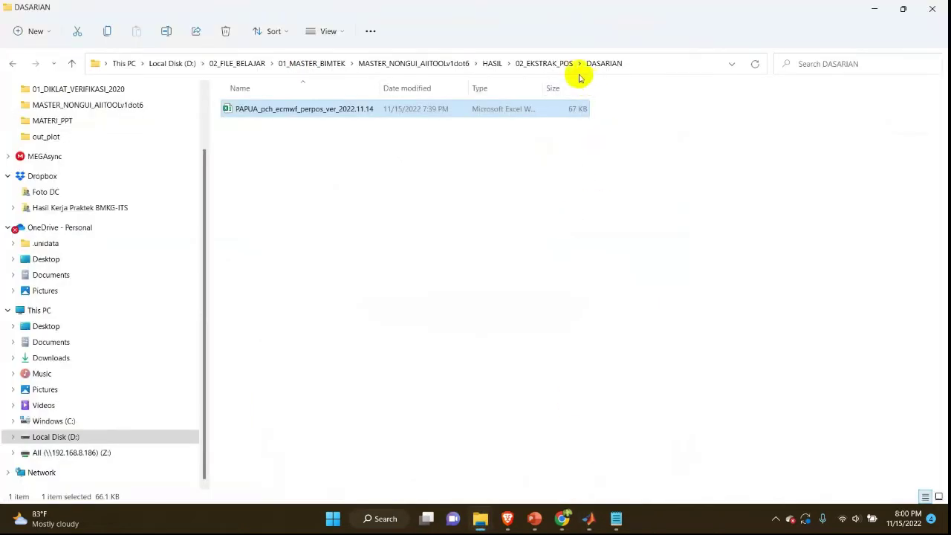
click(490, 64)
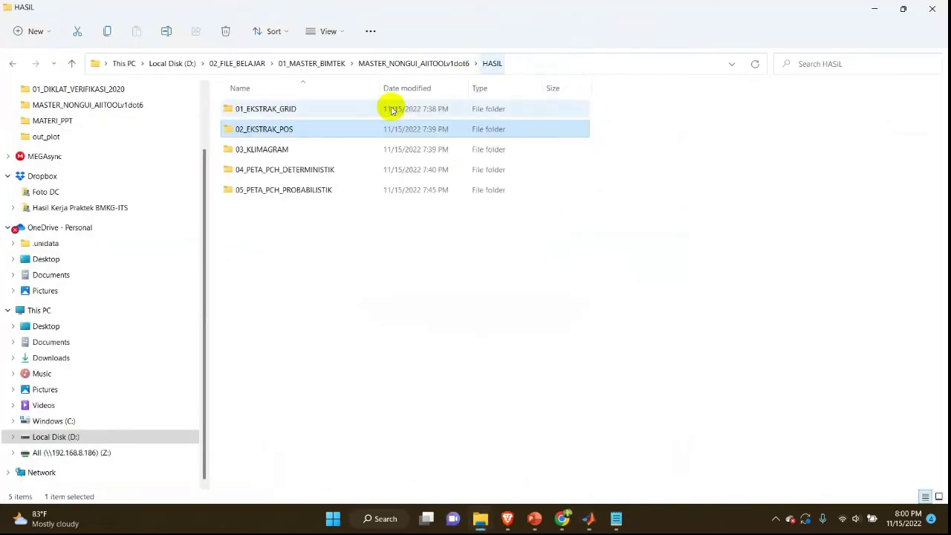
Open the folder PAPUA_Klimagram_pch_ecmwf_dasarian_ver_2022.11.14 inside 03_KLIMAGRAM\DASARIAN.
click(310, 147)
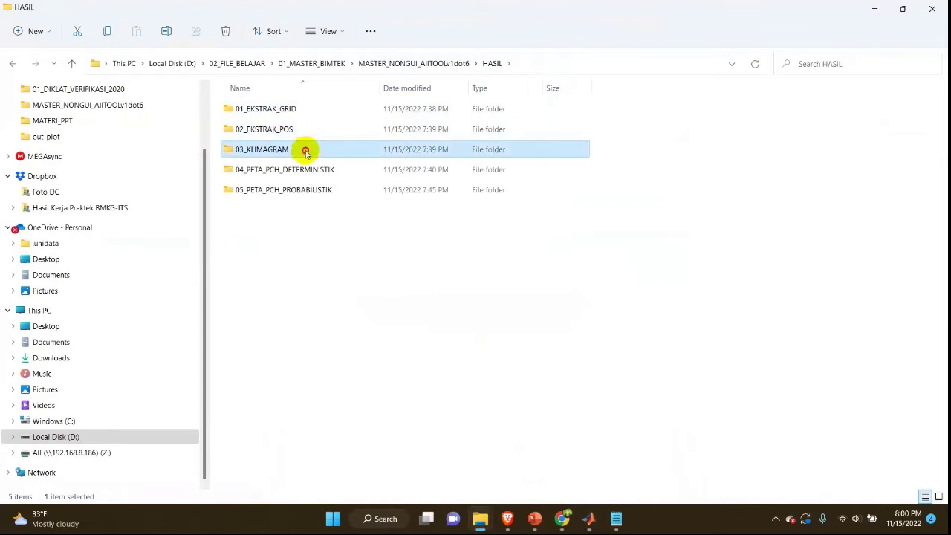
double_click(305, 151)
double_click(267, 111)
click(271, 118)
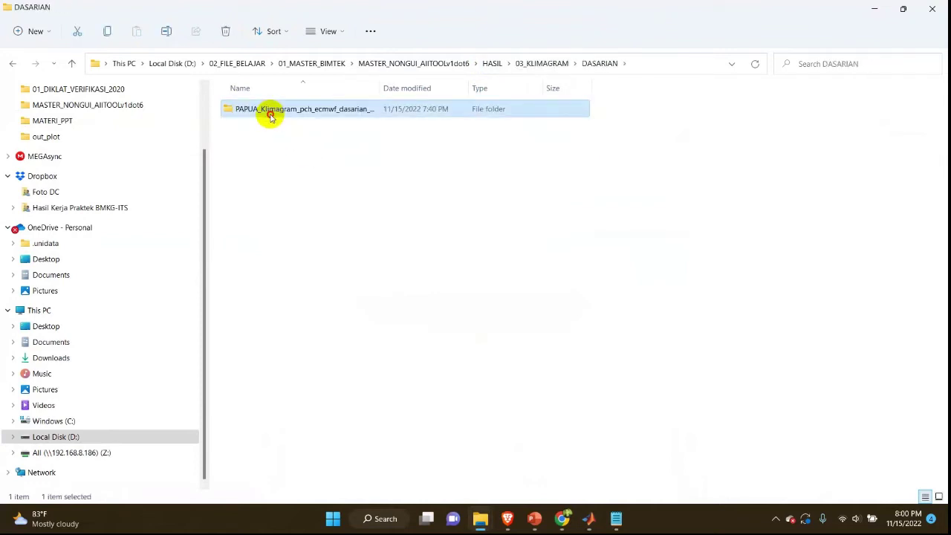
double_click(270, 116)
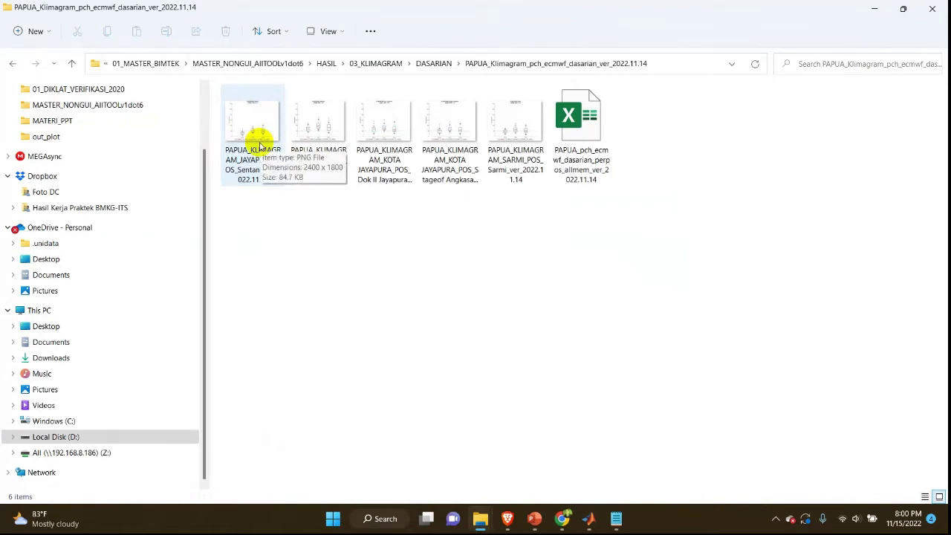
View the five klimagram images in turn, from Sentani through to Sarmi, and close the image viewer.
double_click(254, 141)
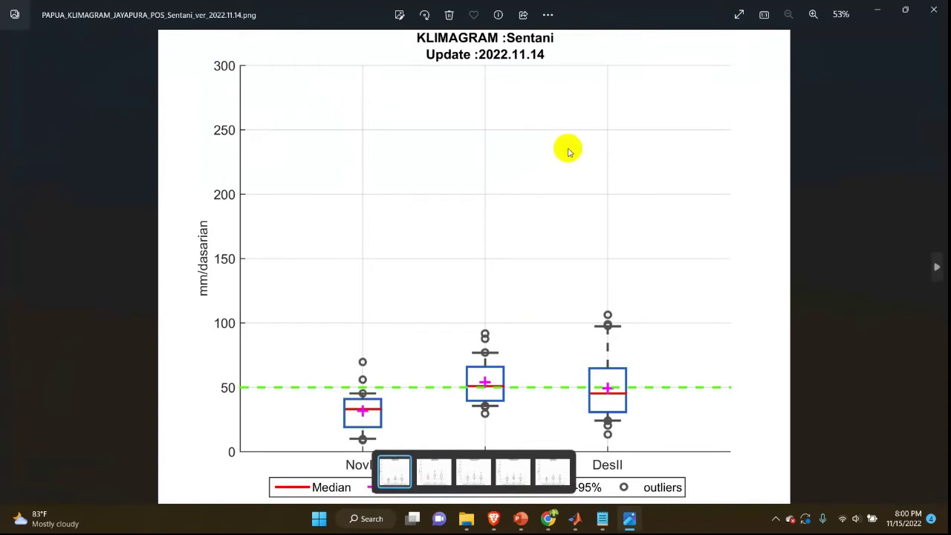
click(937, 267)
click(937, 266)
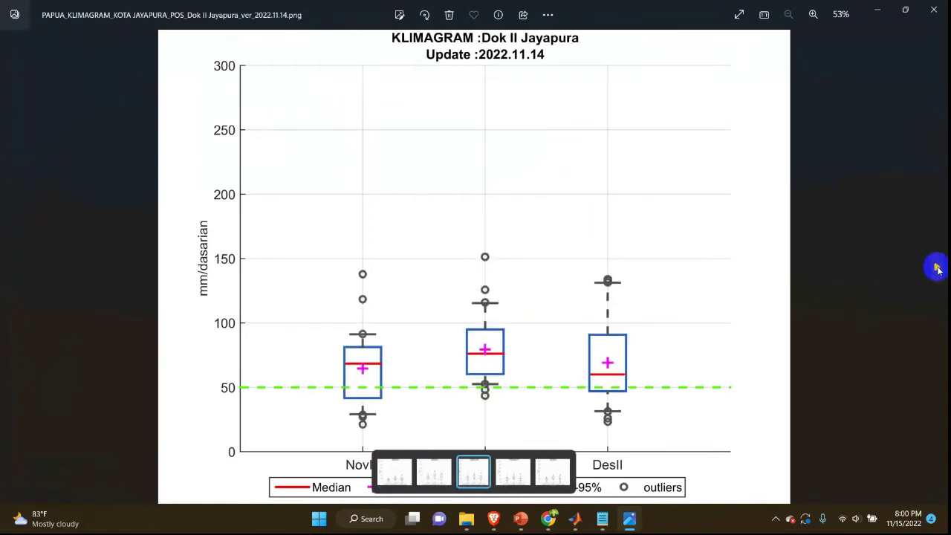
click(937, 267)
click(937, 269)
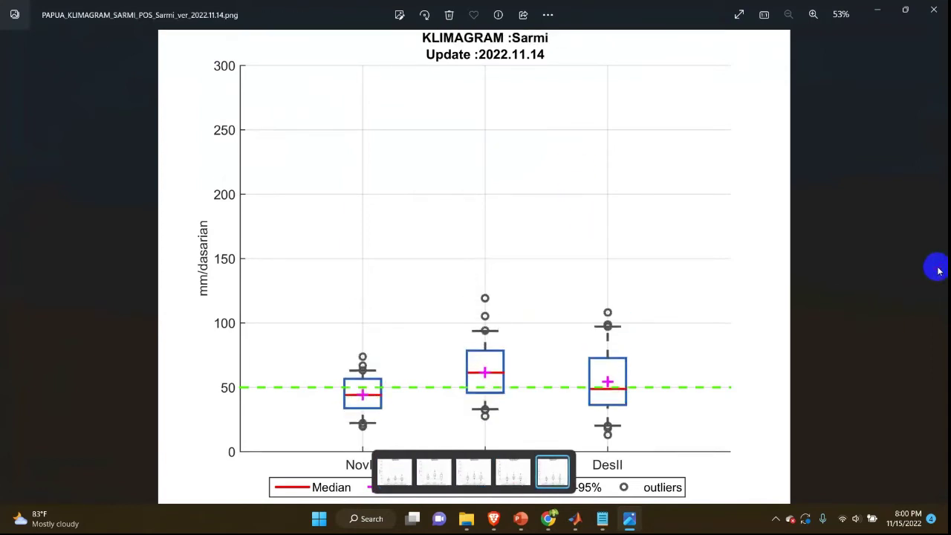
click(936, 7)
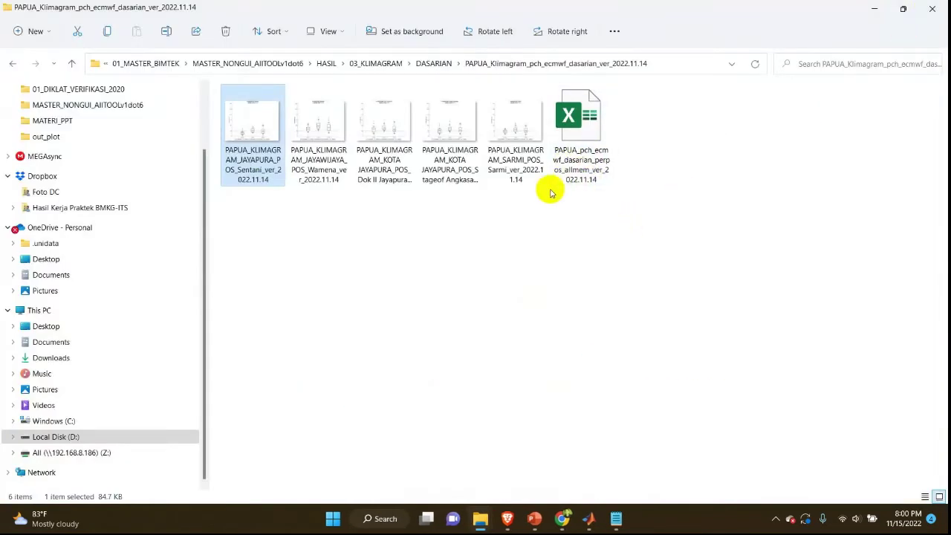
Open the workbook PAPUA_pch_ecmwf_dasarian_perpos_allmem_ver_2022.11.14, view its DesI sheet from mem01 across to mem51, and close the workbook.
double_click(583, 172)
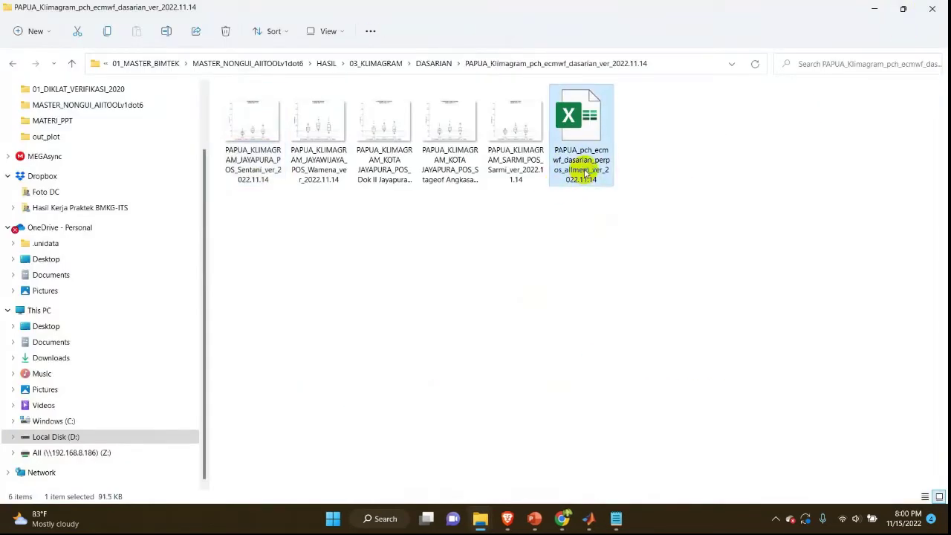
scroll(564, 261, down, 5)
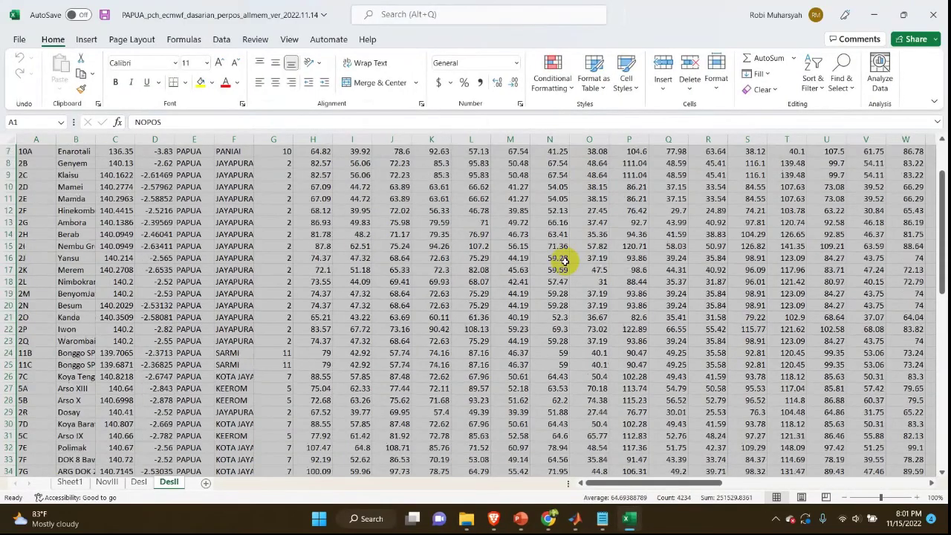
scroll(565, 263, up, 5)
click(109, 482)
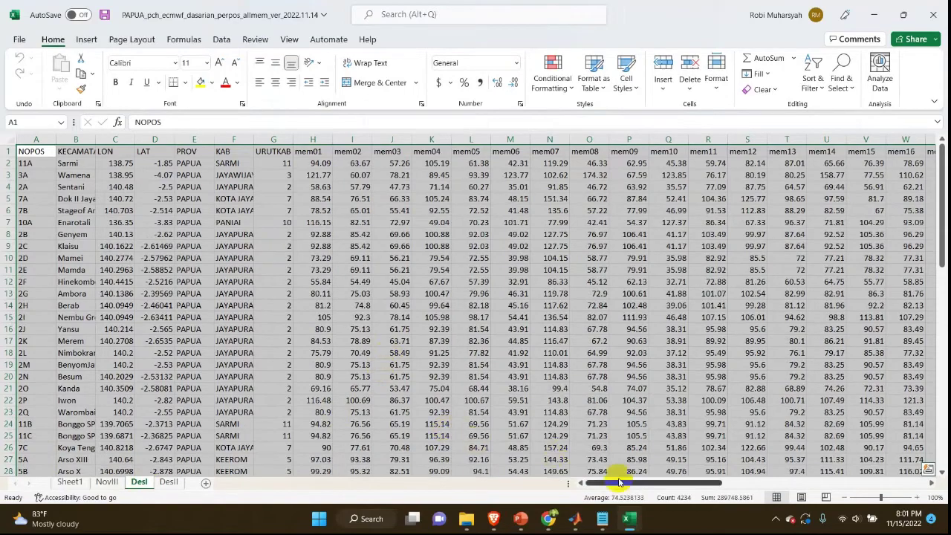
drag(617, 482, 834, 455)
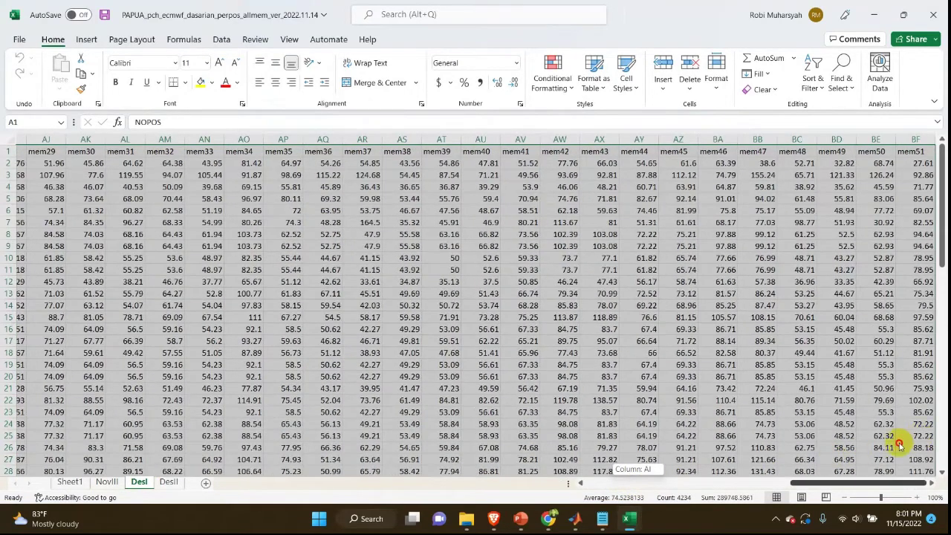
drag(899, 445, 527, 490)
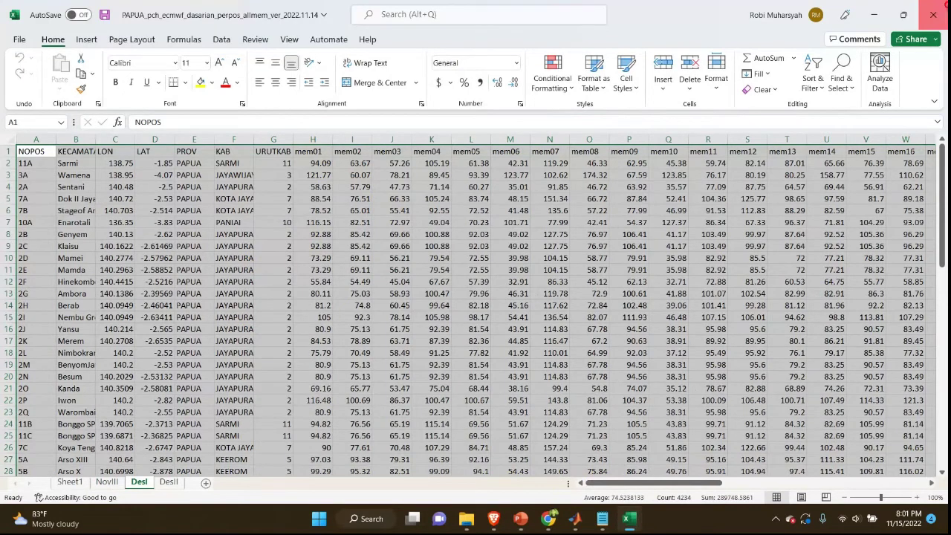
click(933, 14)
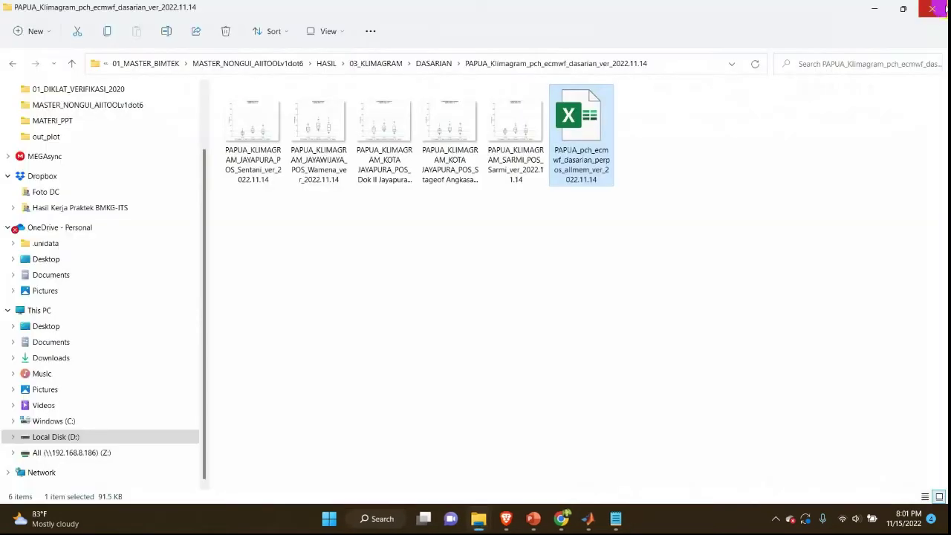
Return to the HASIL folder and open 04_PETA_PCH_DETERMINISTIK\DASARIAN\PAPUA_ver_2022.11.14.
click(438, 65)
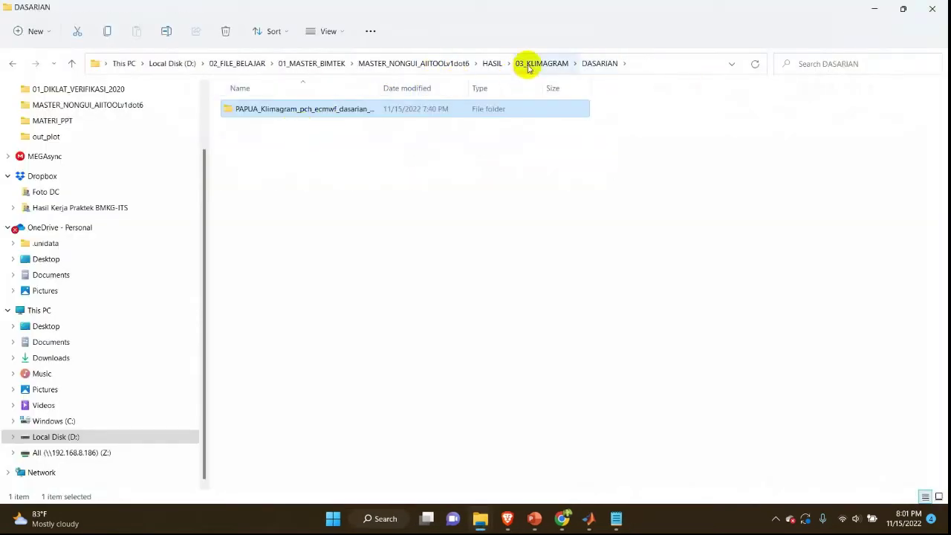
click(529, 66)
click(493, 65)
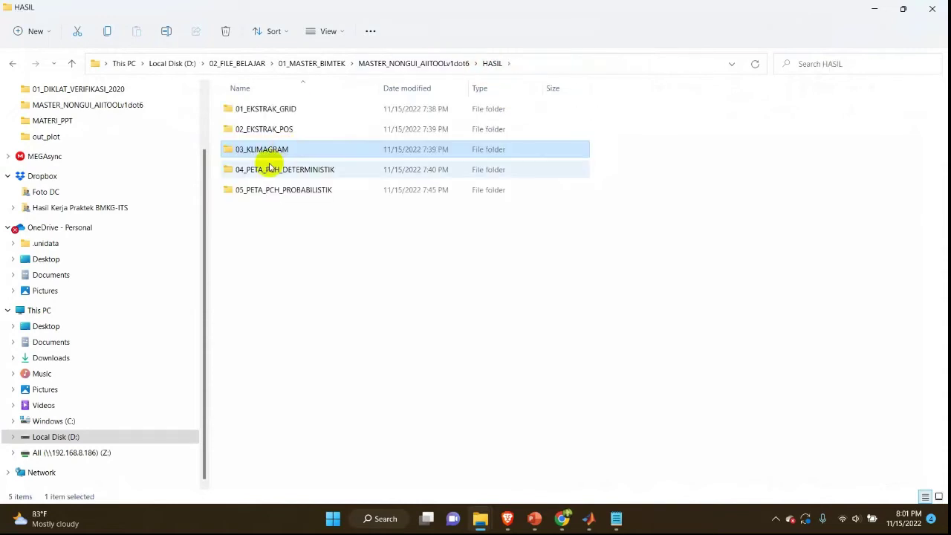
double_click(269, 171)
double_click(255, 117)
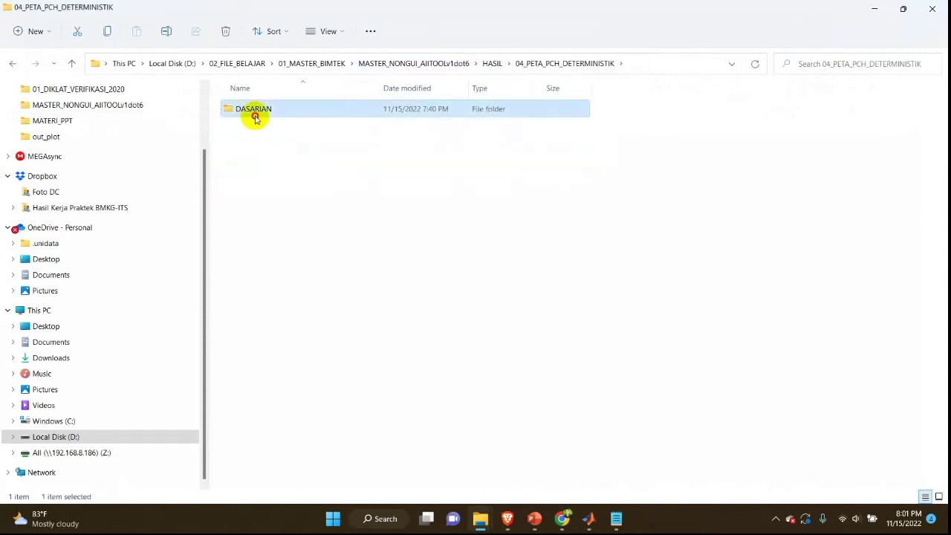
double_click(255, 117)
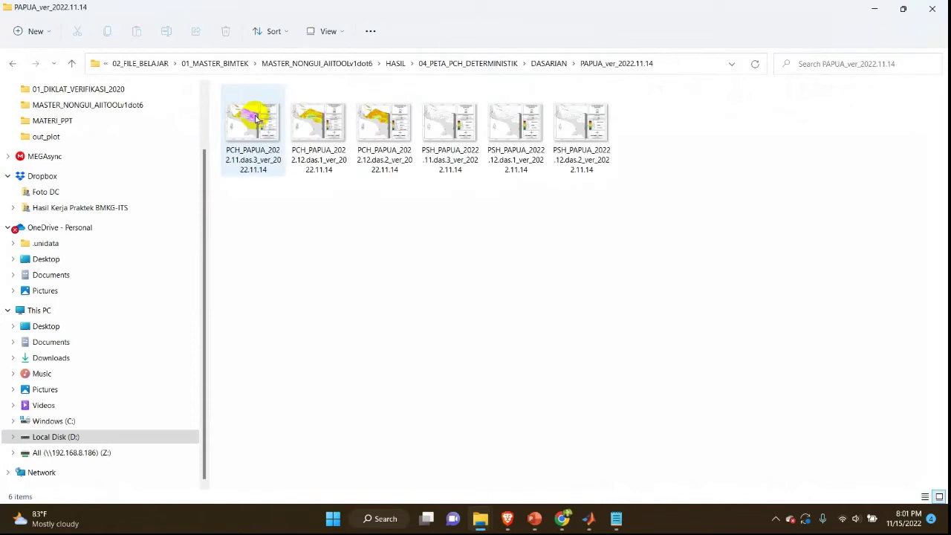
View the rainfall map PCH_PAPUA_2022.11.das.3 and the rainfall-character map PSH_PAPUA_2022.11.das.3, closing the image viewer after each.
double_click(255, 117)
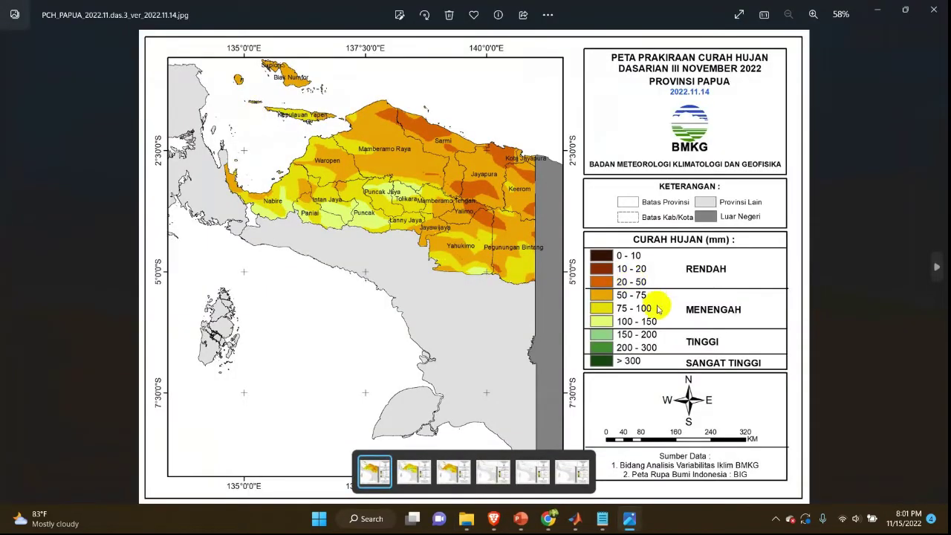
click(933, 9)
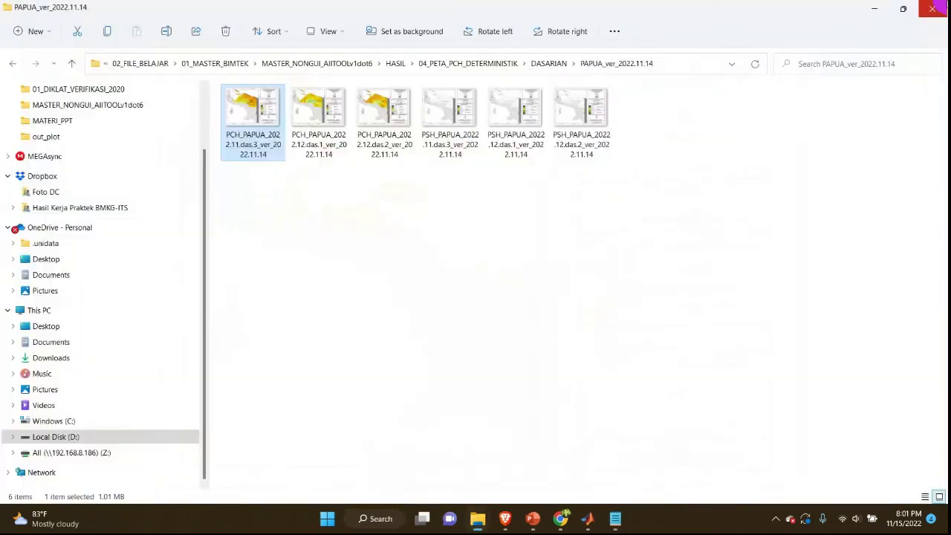
click(450, 145)
double_click(449, 145)
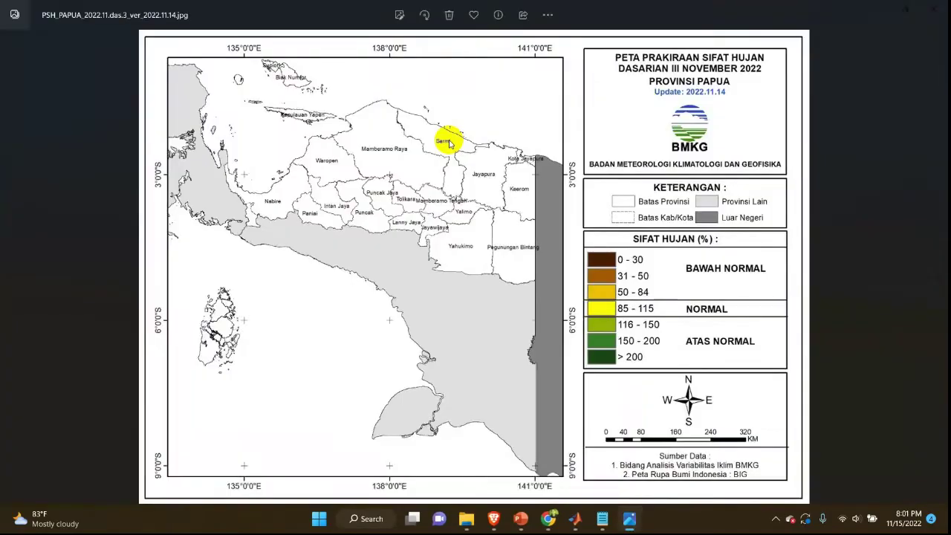
click(933, 9)
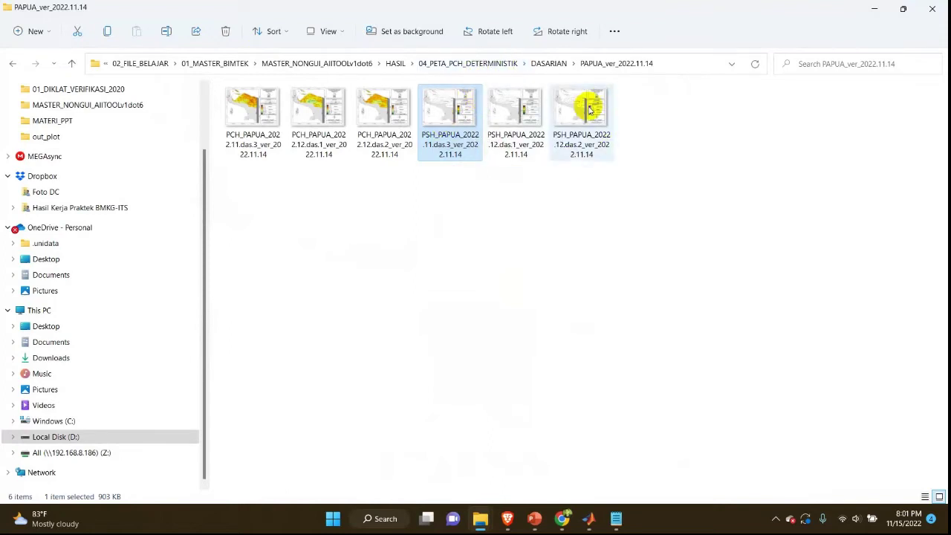
Go back to the HASIL folder and open 05_PETA_PCH_PROBABILISTIK\DASARIAN\PAPUA_ver_2022.11.14.
click(487, 63)
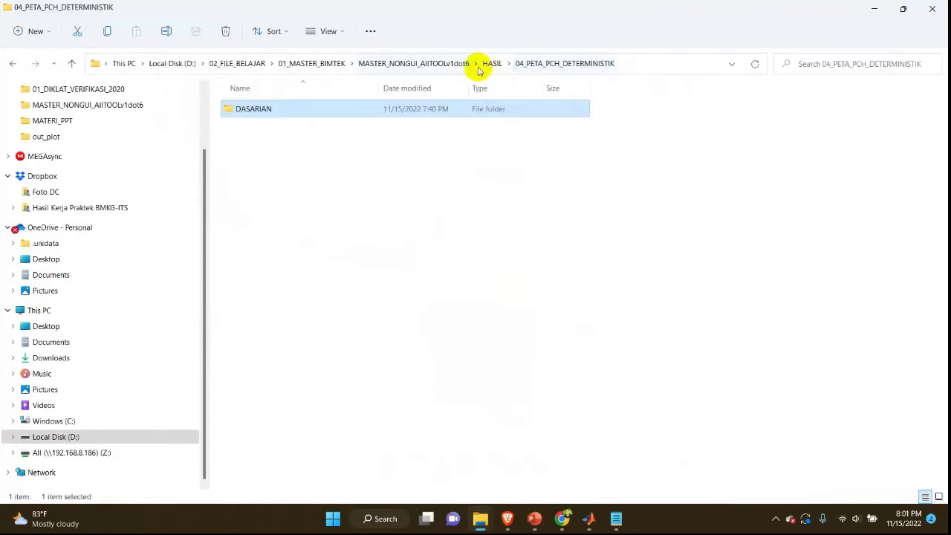
click(487, 64)
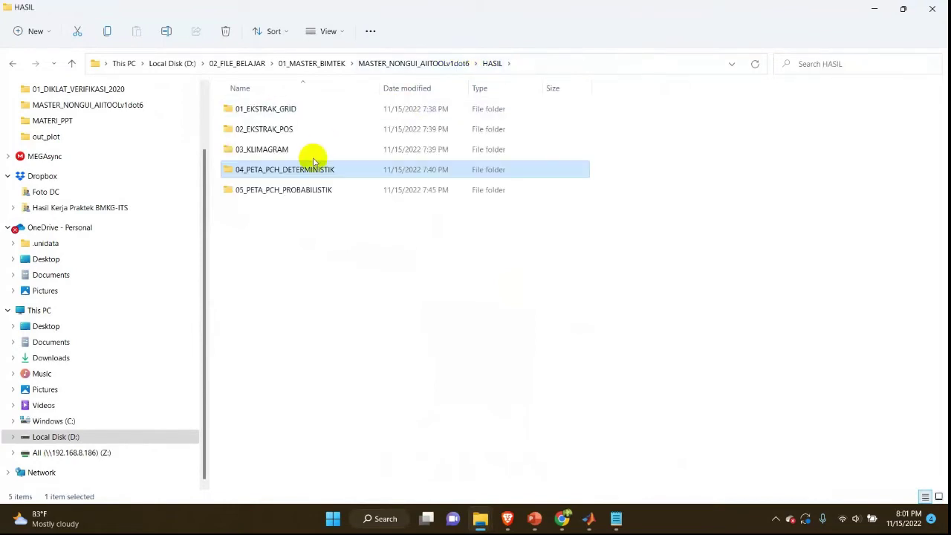
double_click(307, 189)
click(255, 113)
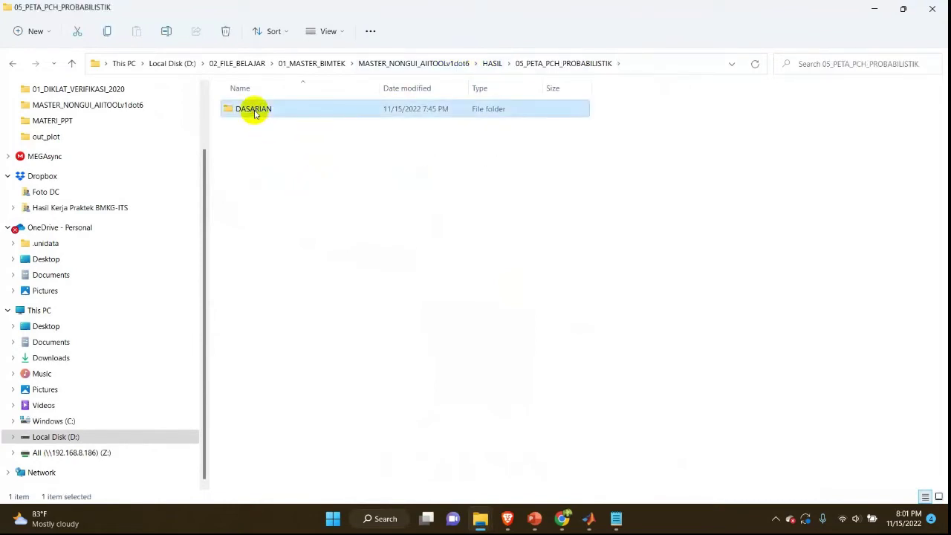
double_click(255, 111)
double_click(252, 108)
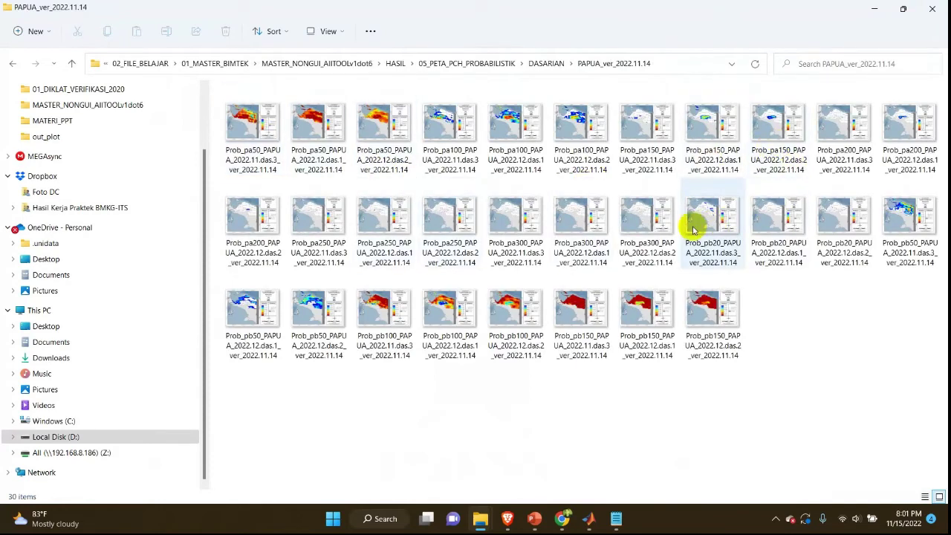
View the probability maps in turn, from Prob_pa50 for 2022.12.das.1 through to the Prob_pa150 maps, and close the image viewer.
double_click(294, 124)
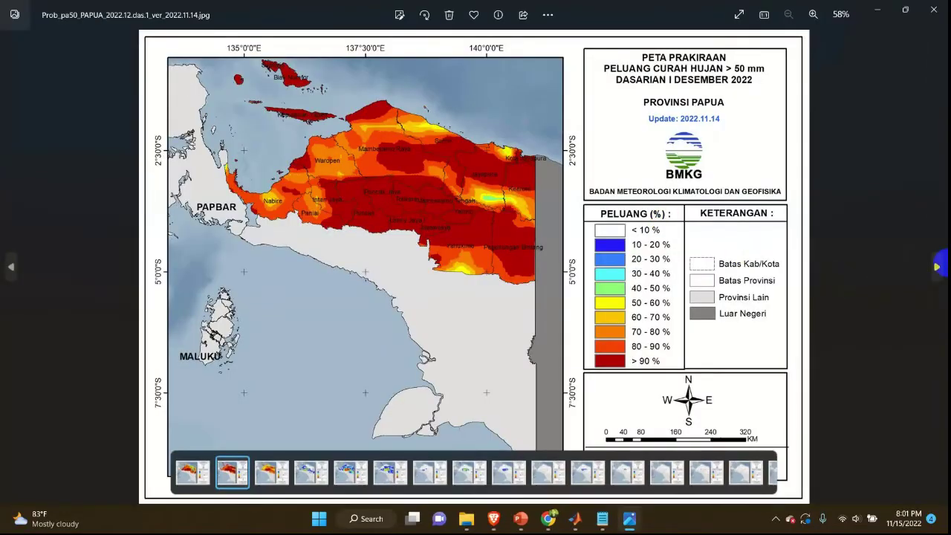
click(928, 276)
click(928, 276)
click(928, 276)
click(928, 276)
click(928, 276)
click(928, 275)
click(928, 276)
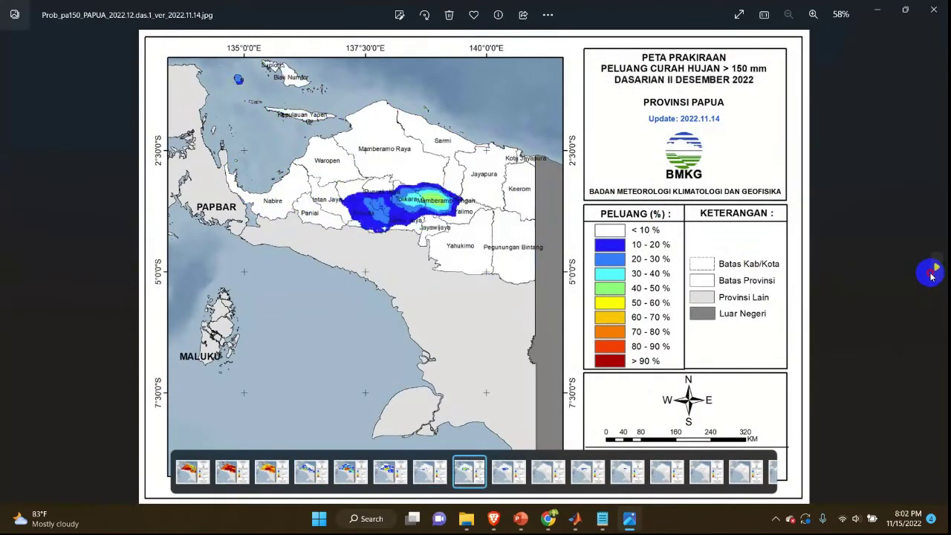
click(933, 9)
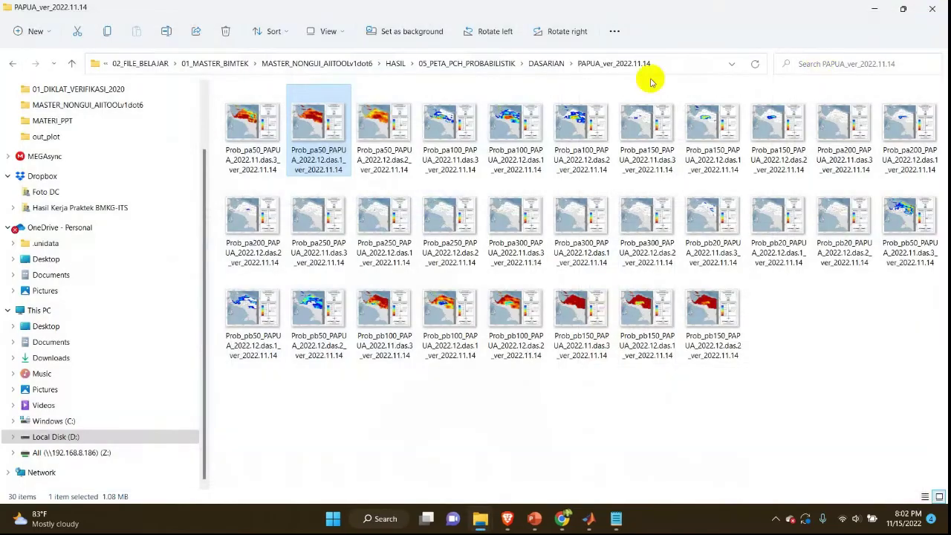
Return to the deterministic maps in 04_PETA_PCH_DETERMINISTIK\DASARIAN\PAPUA_ver_2022.11.14 to look over the PSH files.
click(502, 66)
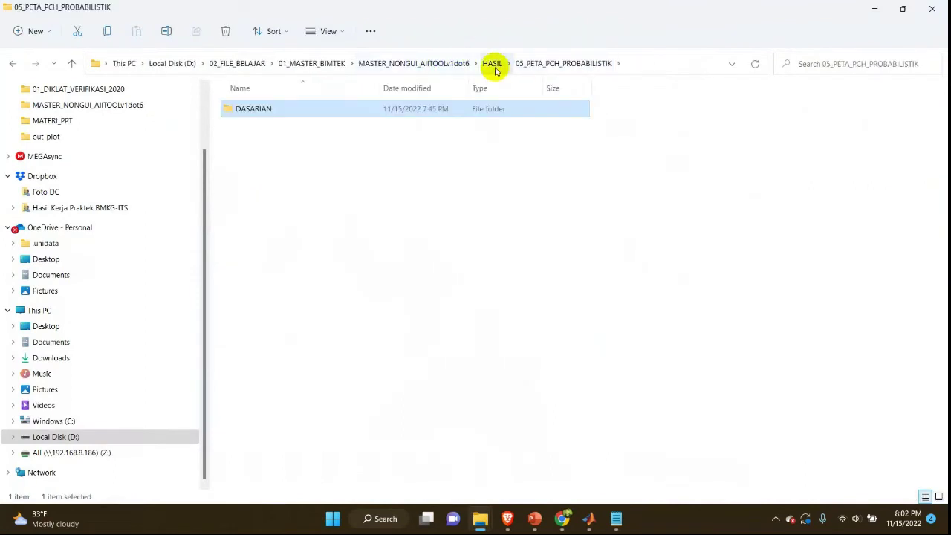
click(495, 65)
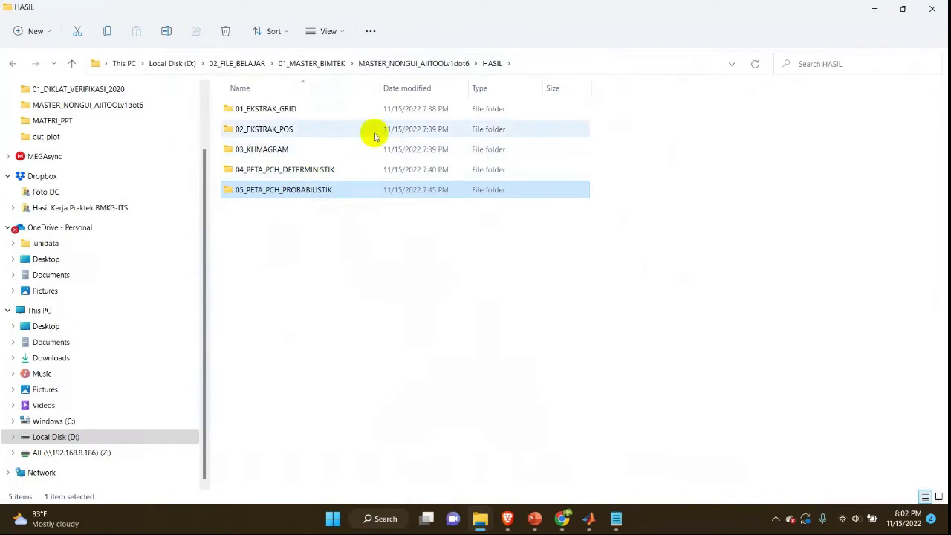
double_click(356, 165)
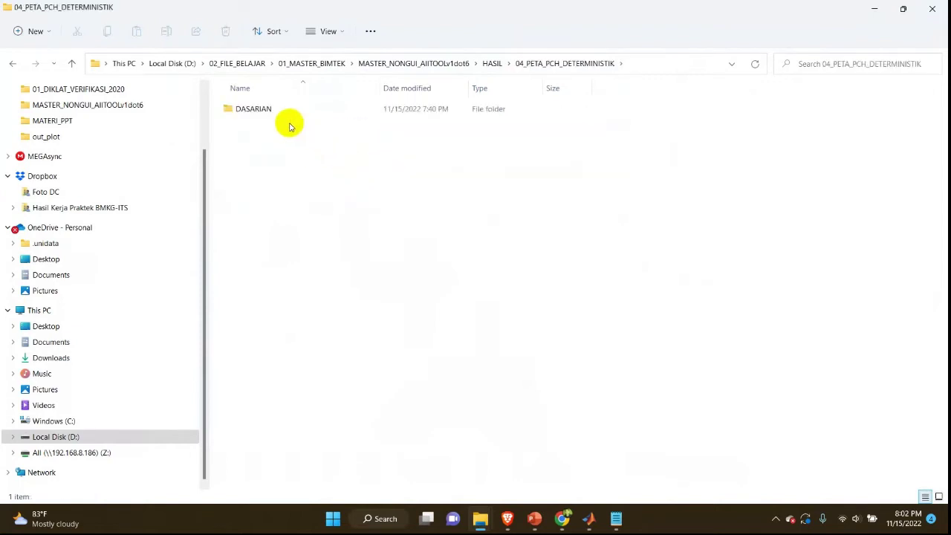
double_click(285, 116)
double_click(285, 116)
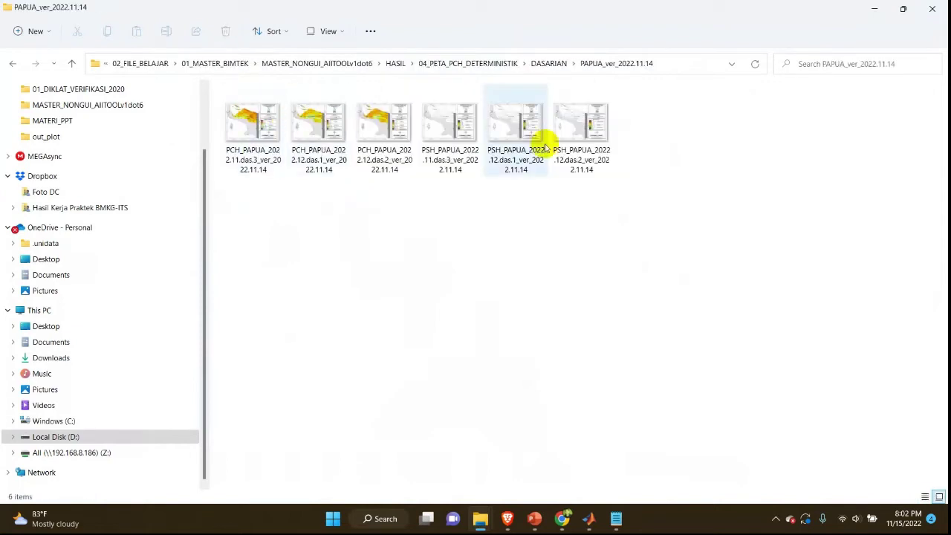
Open GIS\mxd\deterministik in the MASTER_NONGUI_AIITOOLv1dot6 folder and look into its ch subfolder.
click(350, 64)
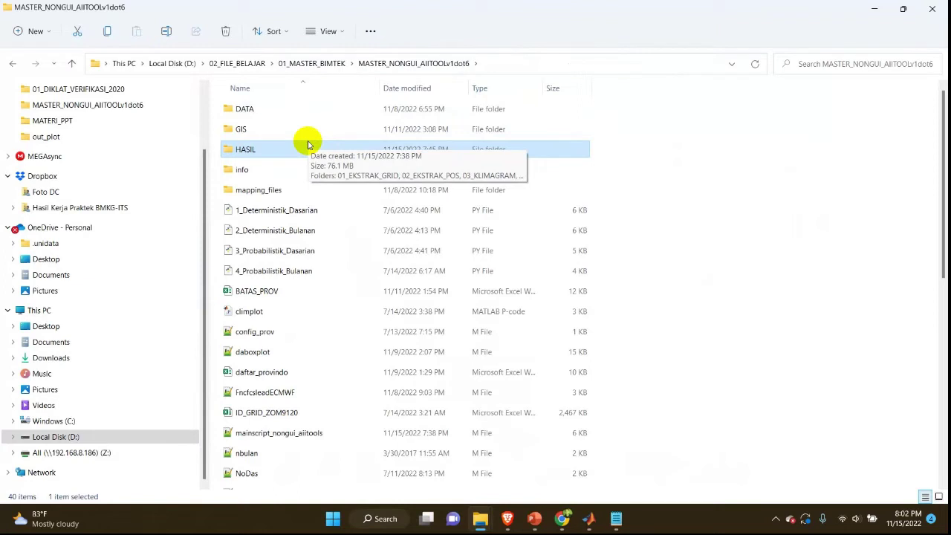
double_click(265, 132)
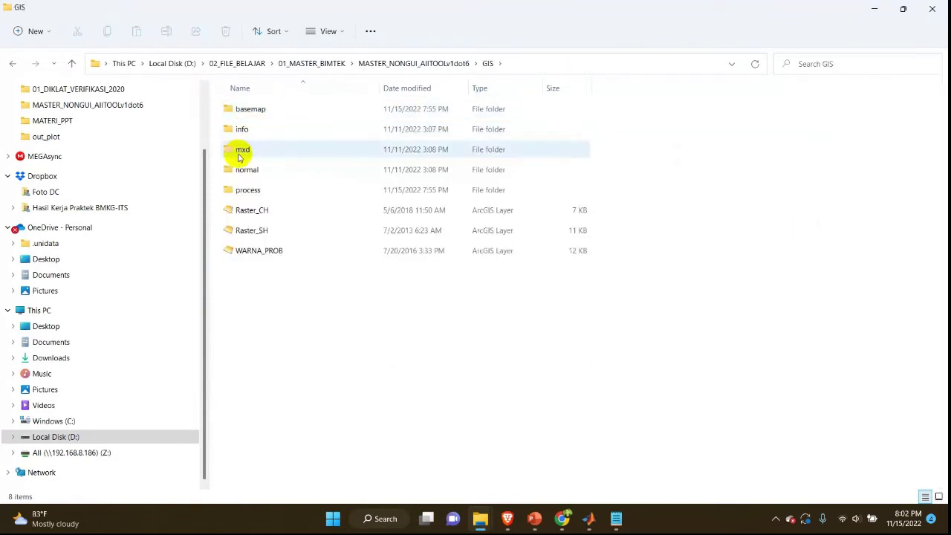
click(240, 154)
double_click(239, 152)
click(249, 108)
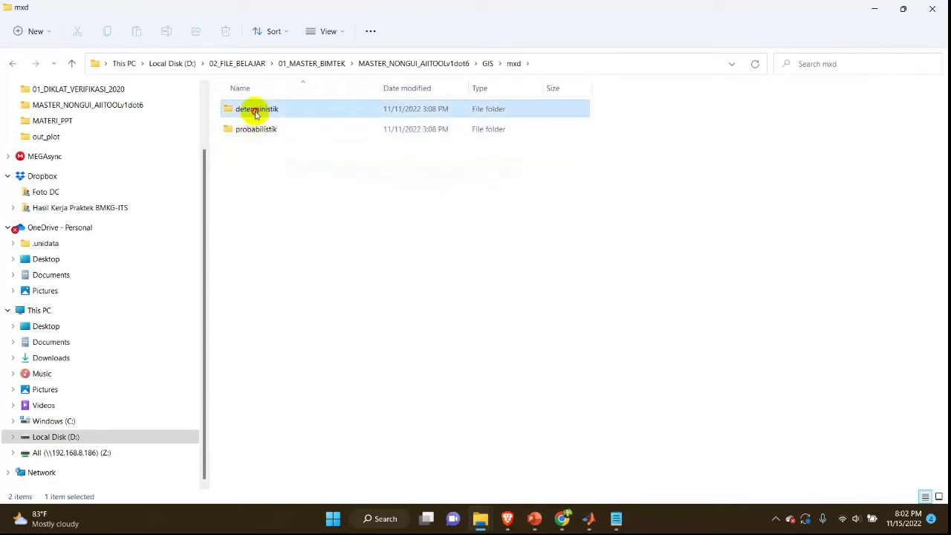
double_click(252, 110)
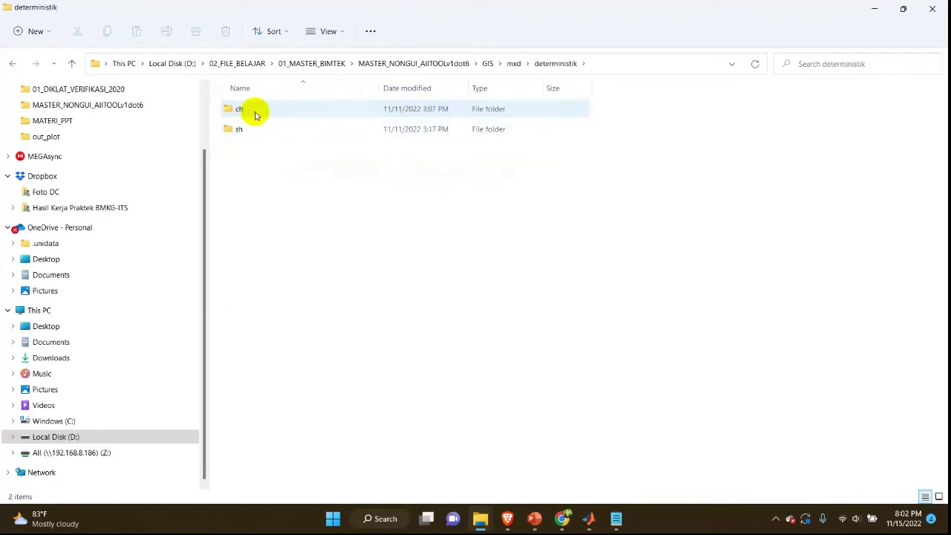
double_click(255, 112)
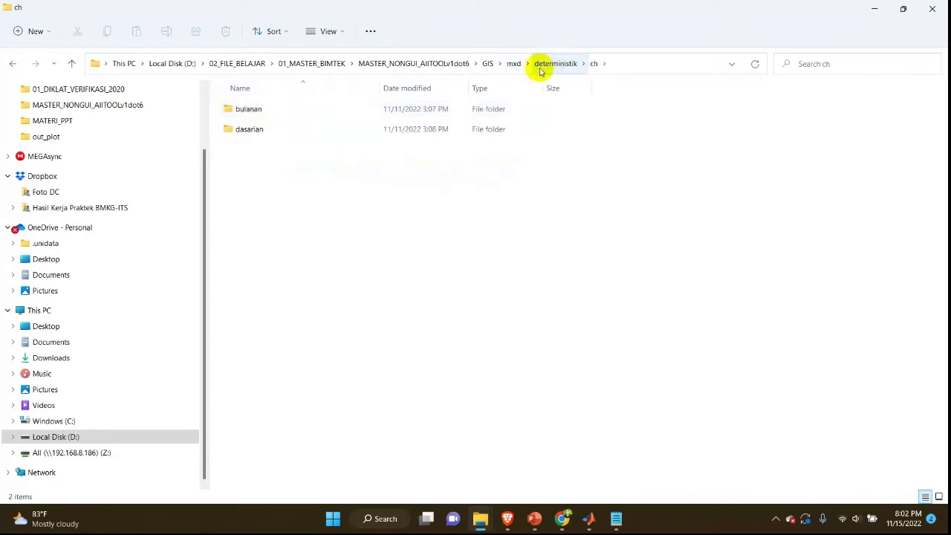
Switch to the sh subfolder of deterministik and open the PAPUA map document in ArcMap.
click(542, 63)
double_click(240, 129)
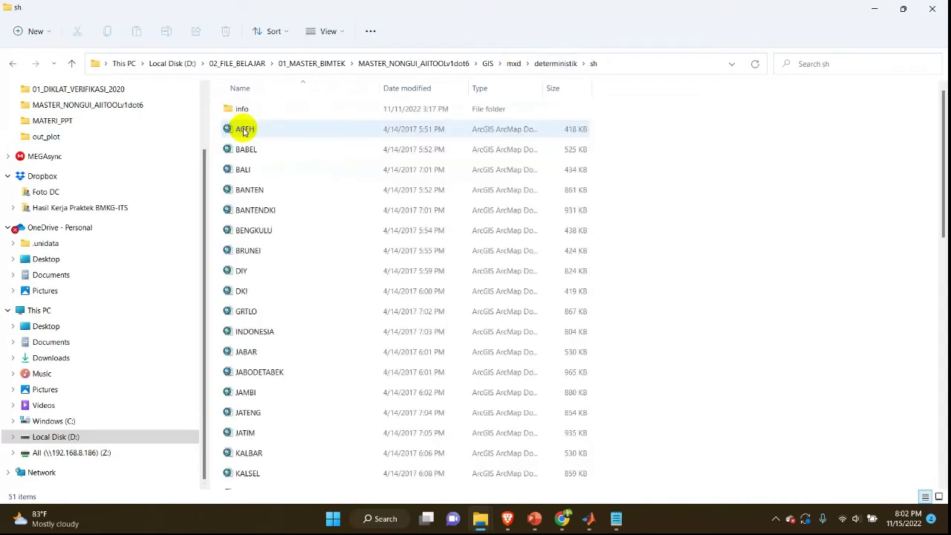
scroll(249, 148, down, 2)
scroll(249, 197, down, 7)
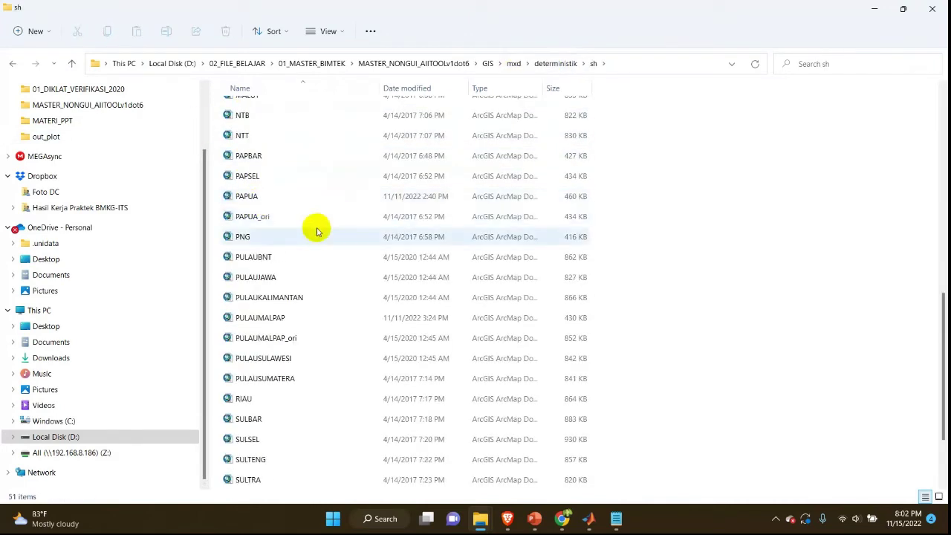
click(238, 199)
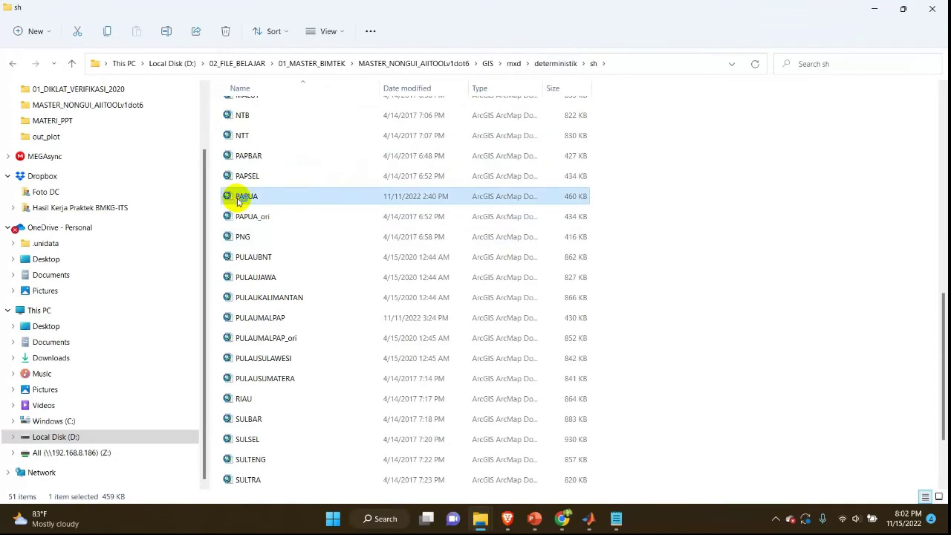
double_click(249, 197)
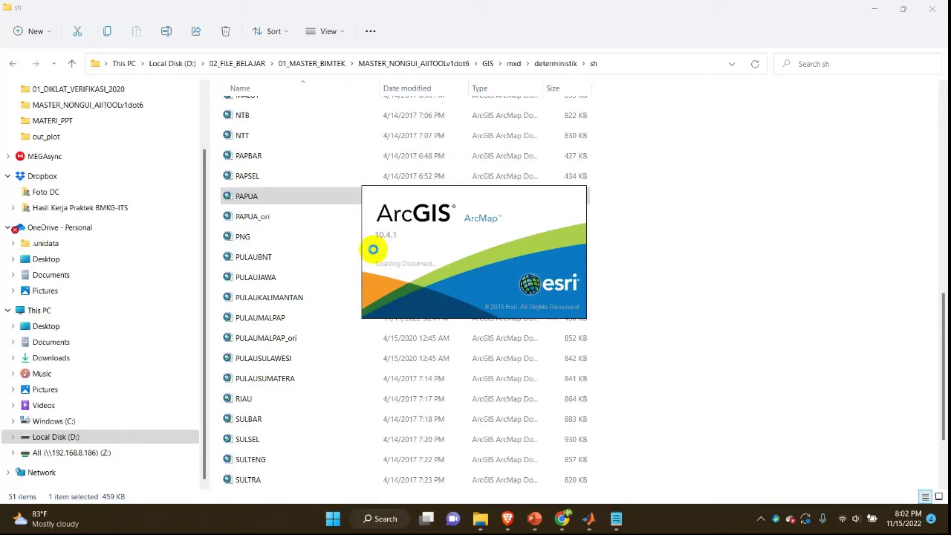
click(763, 518)
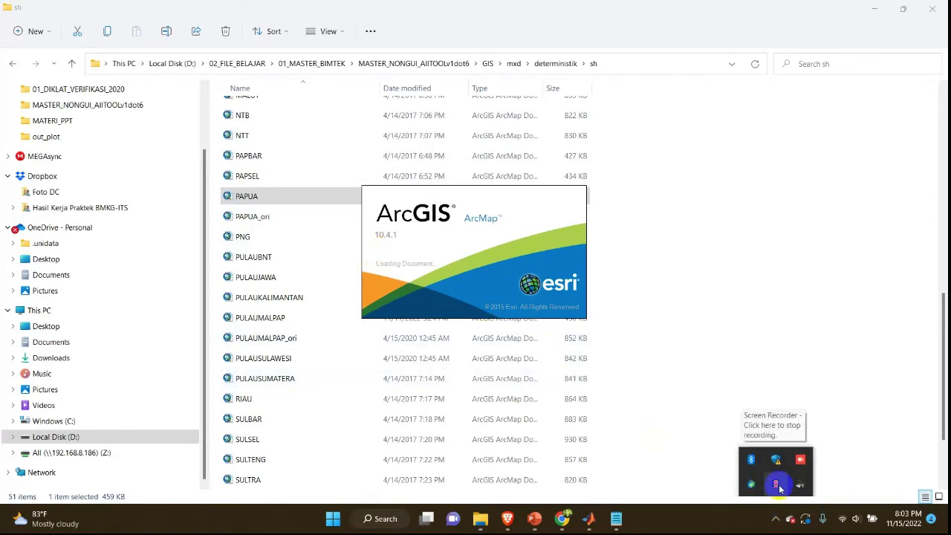
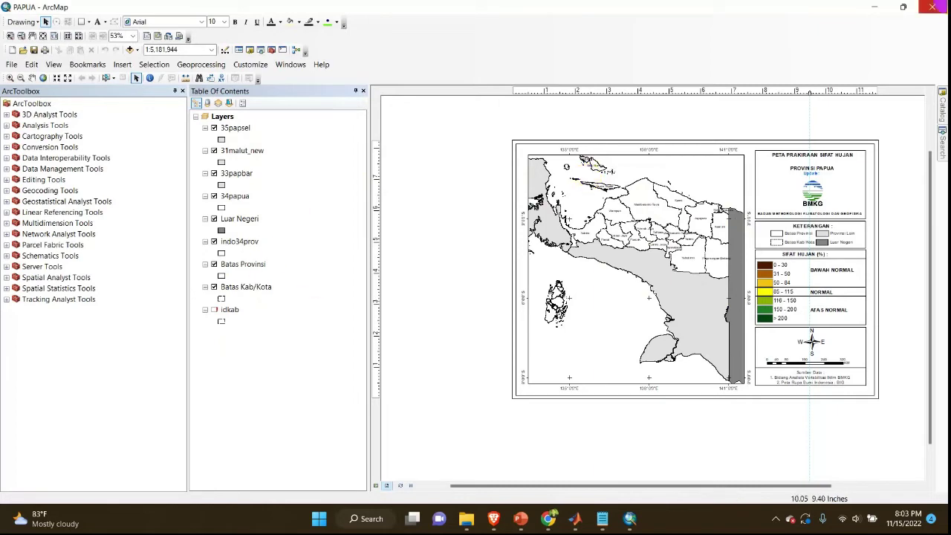
Return to the sh folder and open the PAPSEL map document in ArcMap to examine its layers.
click(872, 7)
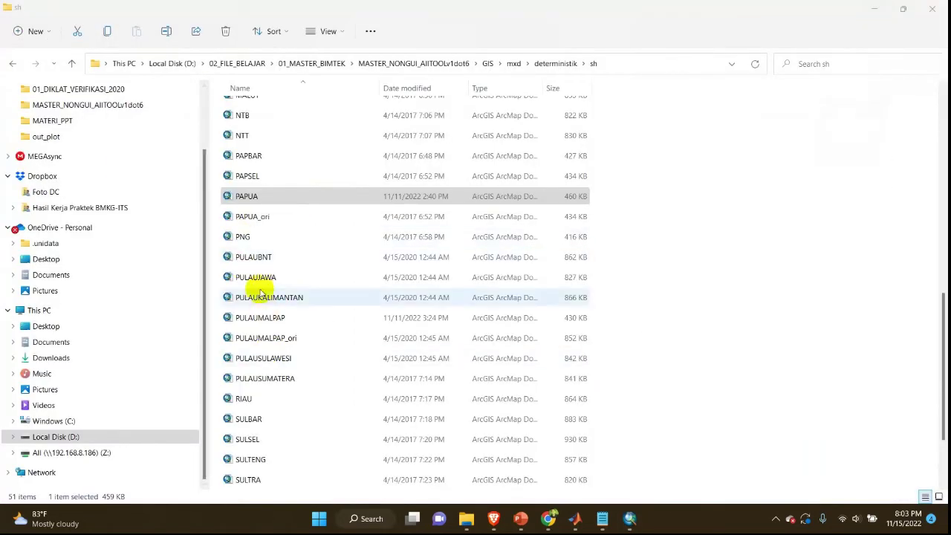
click(260, 176)
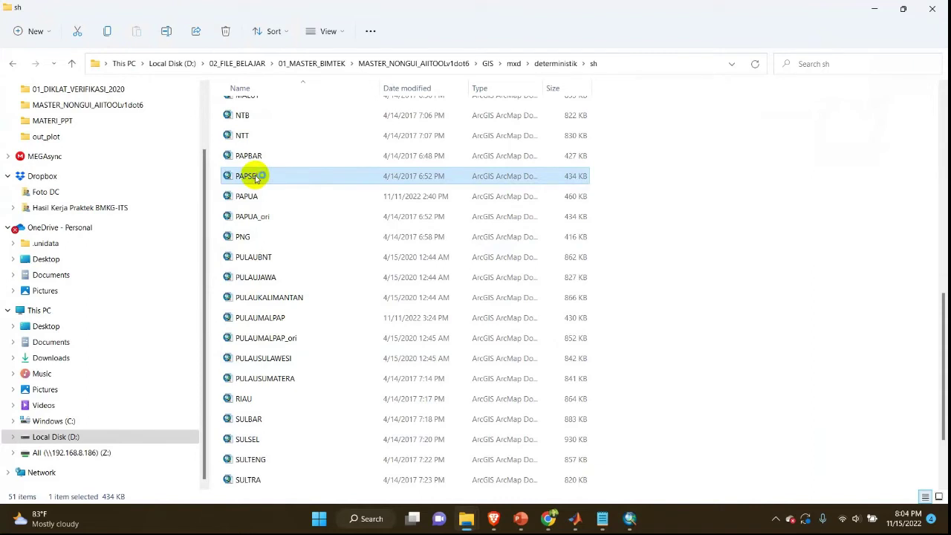
click(791, 520)
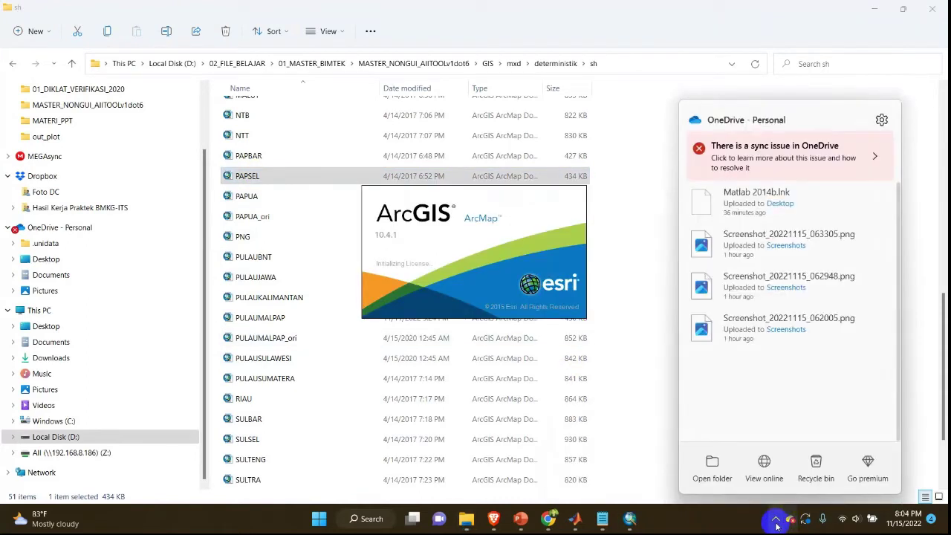
click(776, 520)
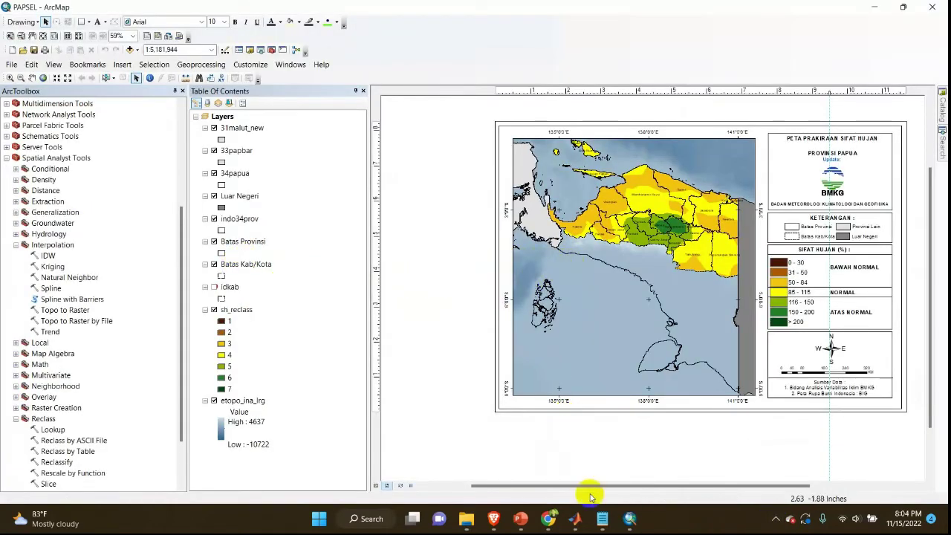
click(777, 519)
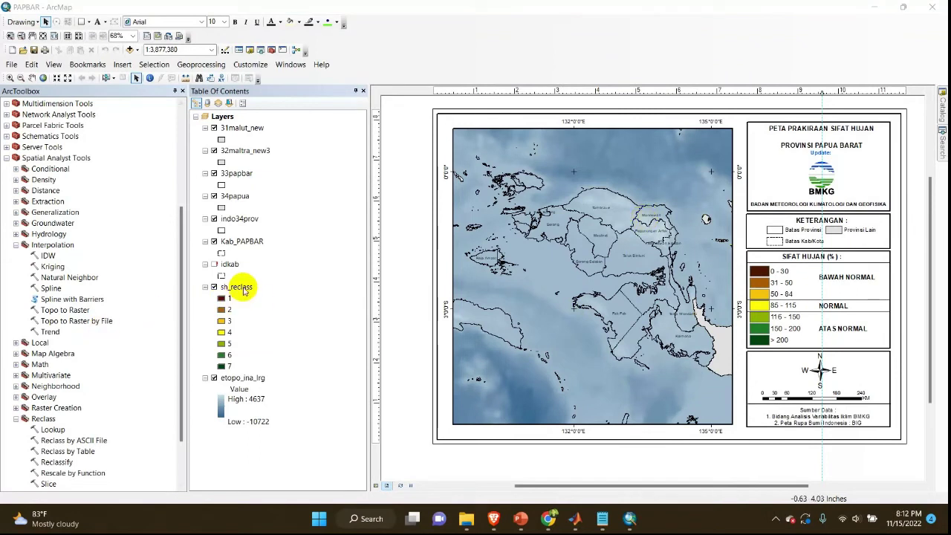
Copy the sh_reclass layer from the PAPBAR map into the Layers data frame of the PAPUA map, and close both maps with PAPUA saved.
right_click(243, 290)
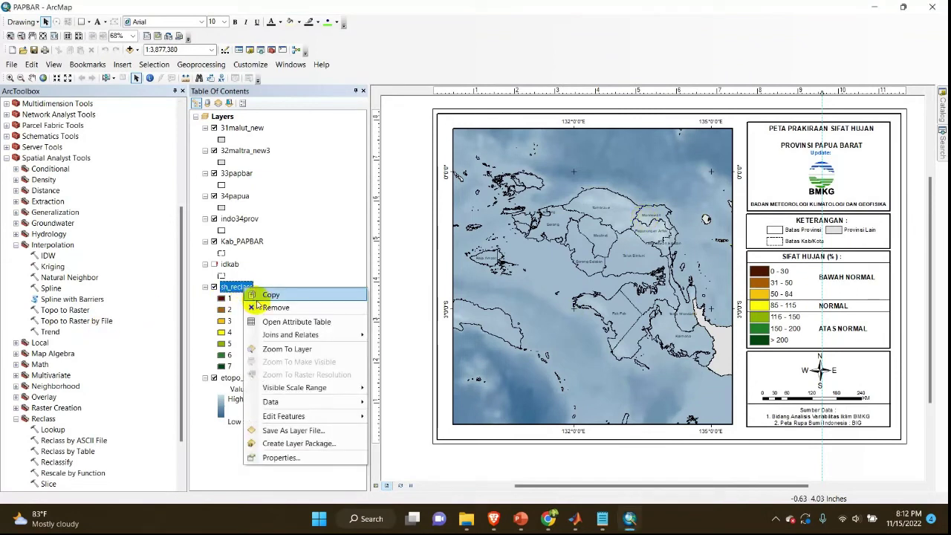
click(317, 327)
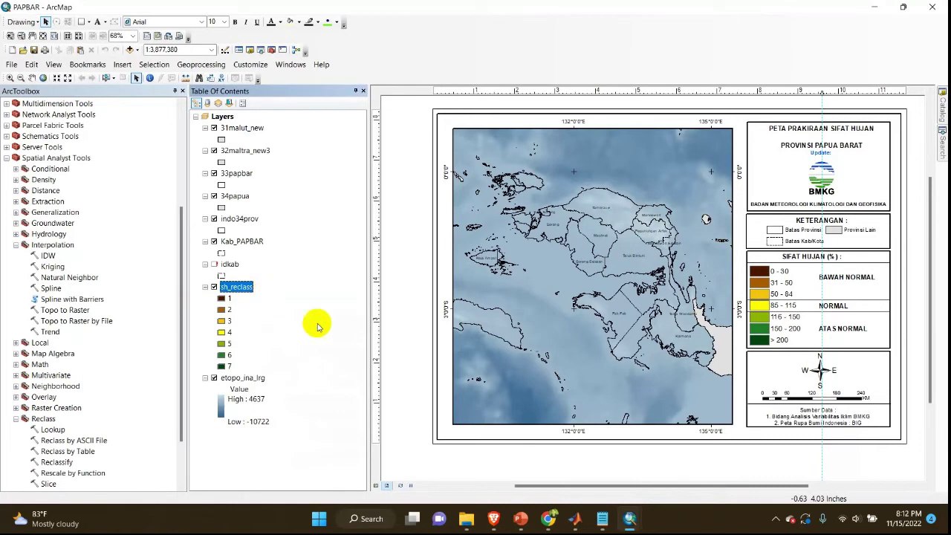
click(630, 519)
click(594, 479)
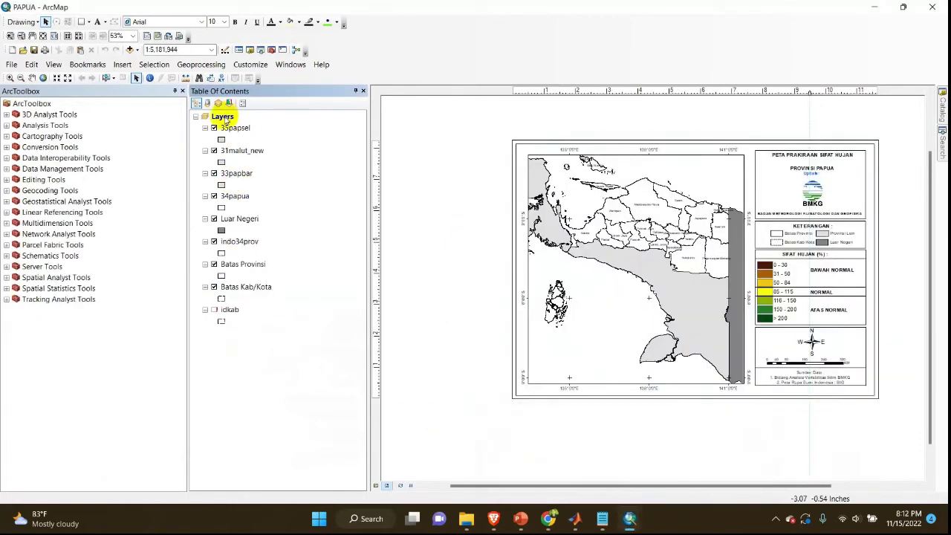
right_click(225, 121)
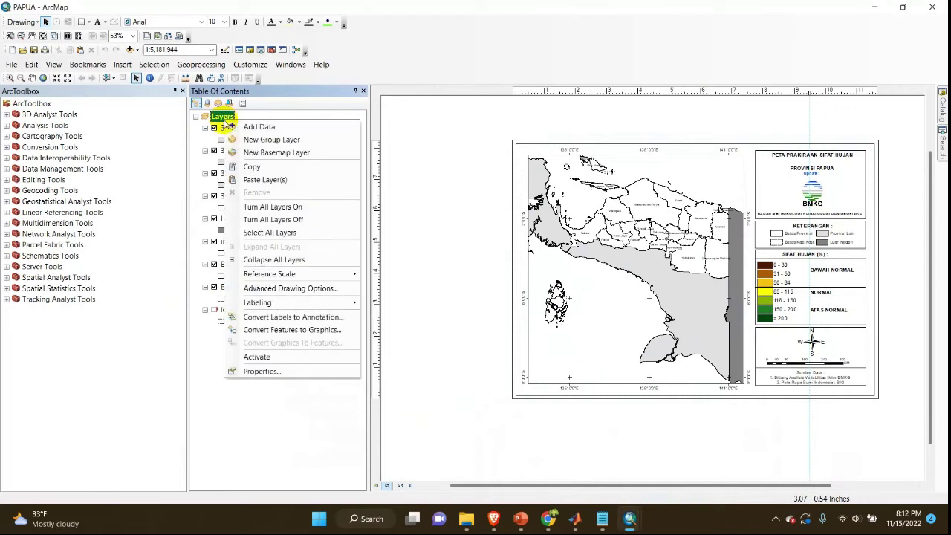
click(249, 179)
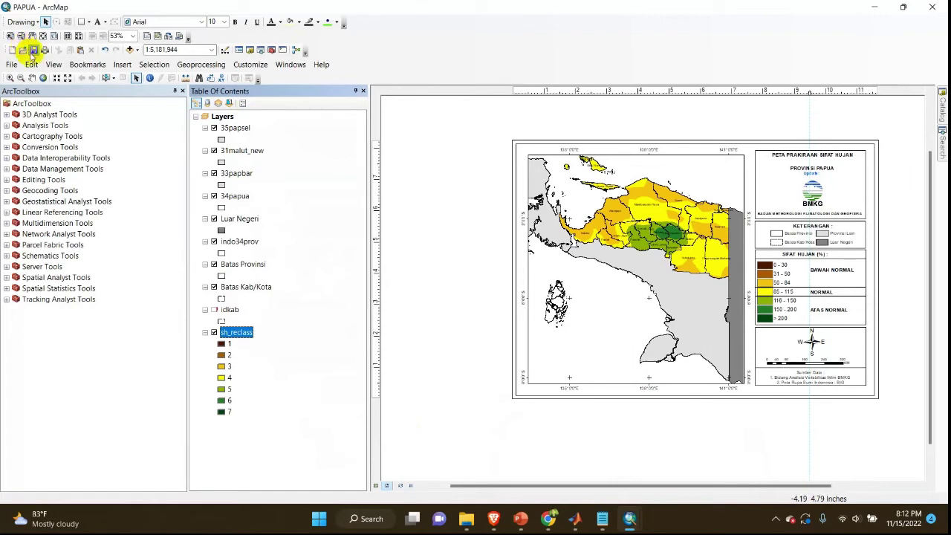
click(940, 7)
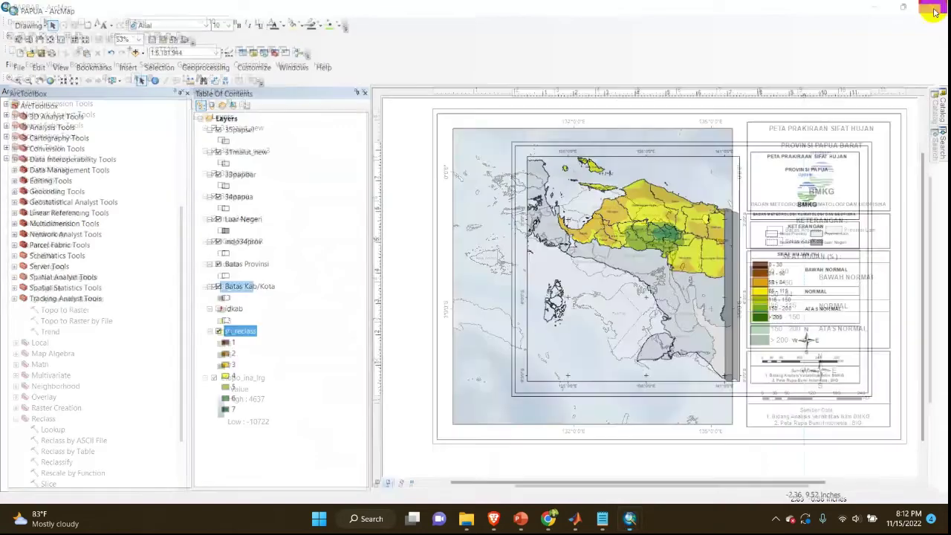
click(932, 7)
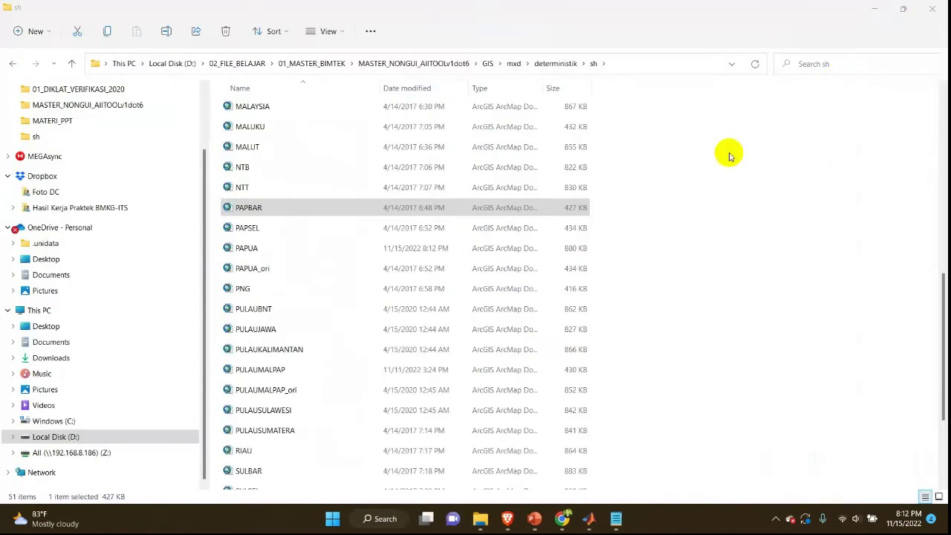
Switch to MATLAB and delete the HASIL folder and the three tpDas ver_2022.11.14 MAT files in DATA\01_pch_dasarian.
click(593, 522)
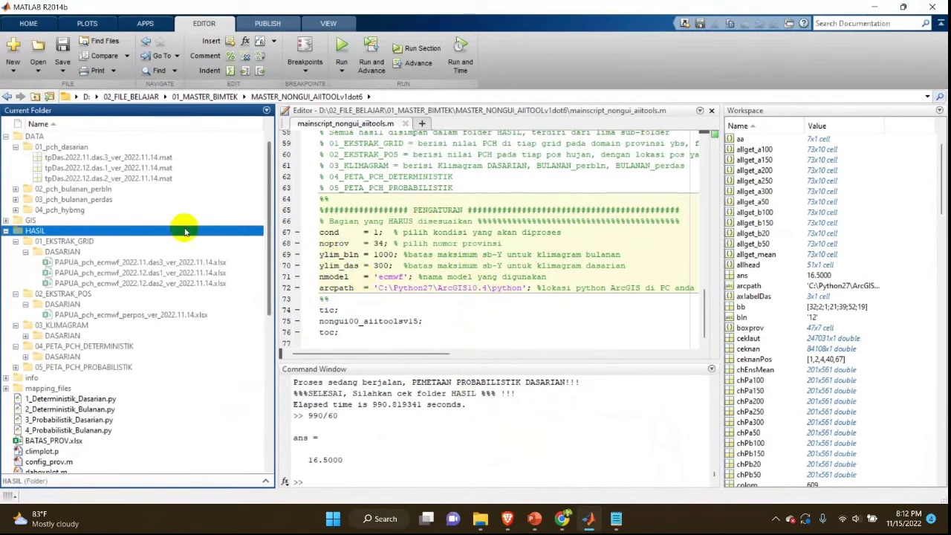
right_click(27, 235)
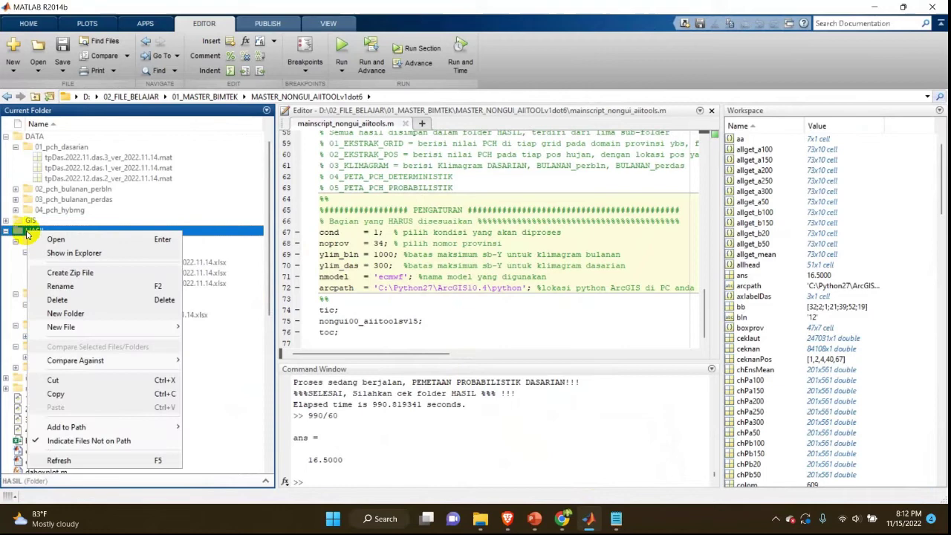
click(80, 300)
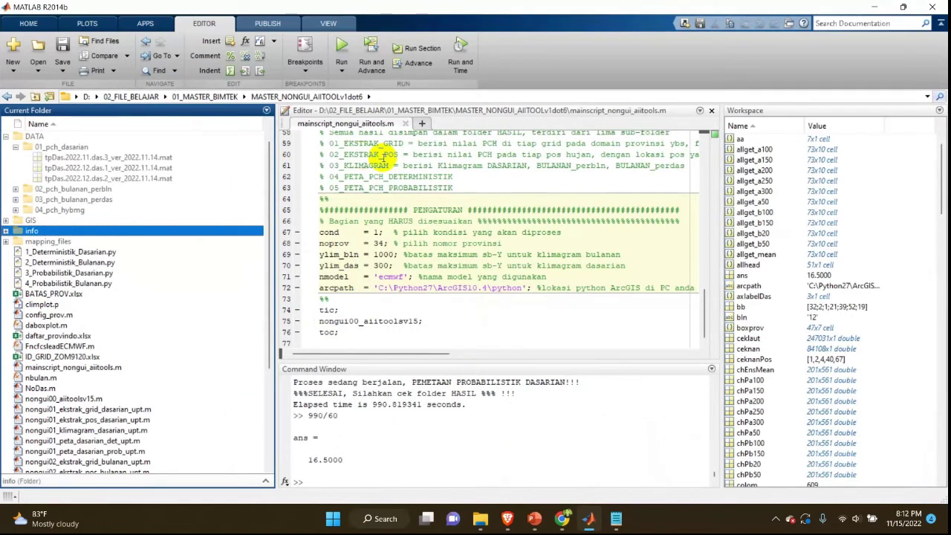
click(143, 157)
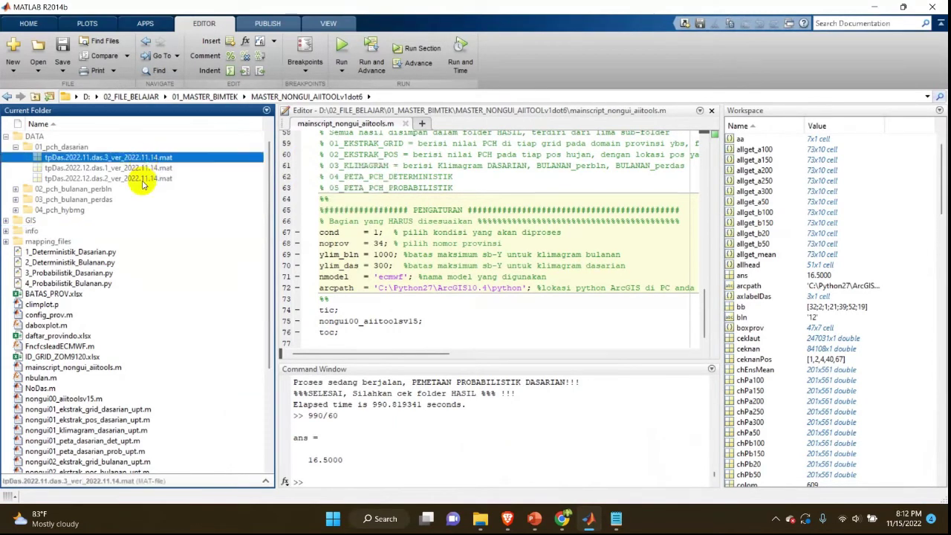
shift+click(144, 180)
right_click(145, 181)
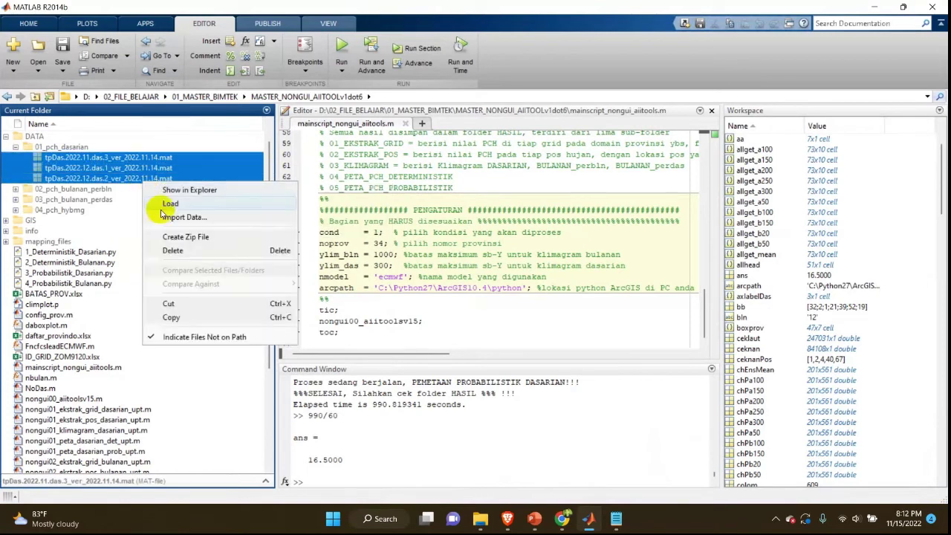
click(175, 250)
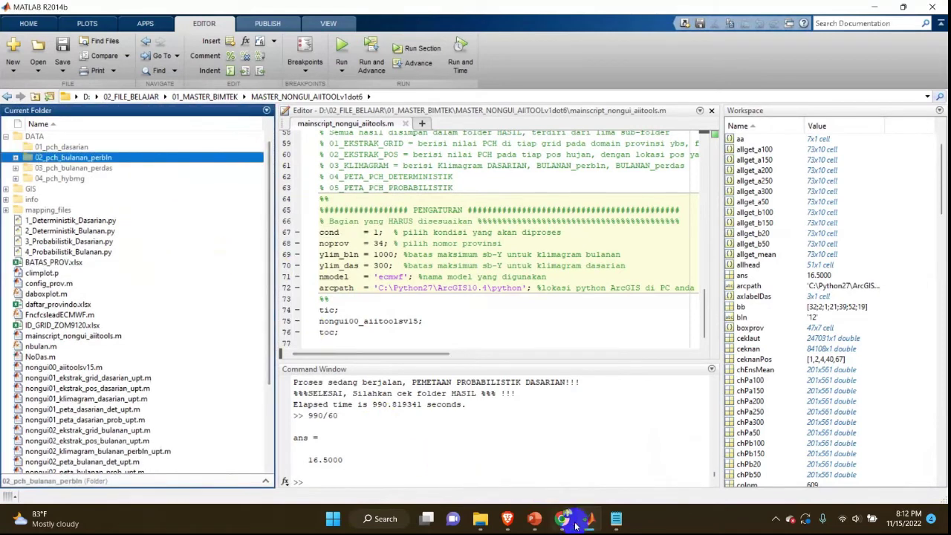
Copy the four tpDas ver_2022.11.10 MAT files from the browser's Downloads folder into DATA\01_pch_dasarian in MATLAB.
mouse_move(565, 520)
click(553, 466)
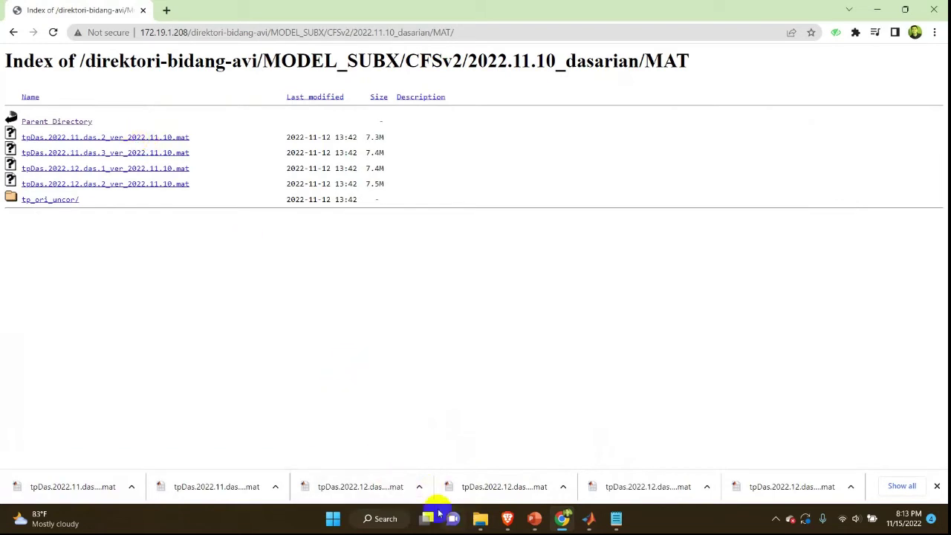
click(419, 486)
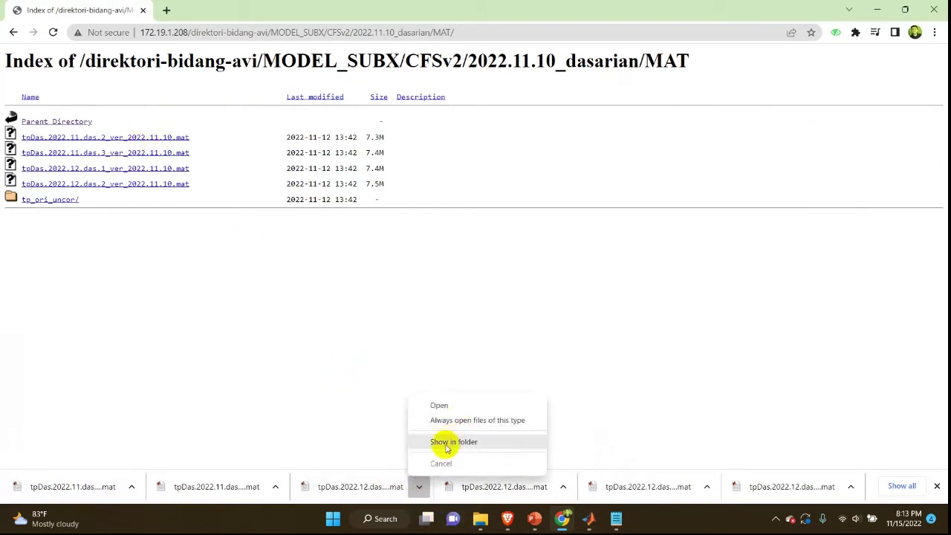
click(449, 444)
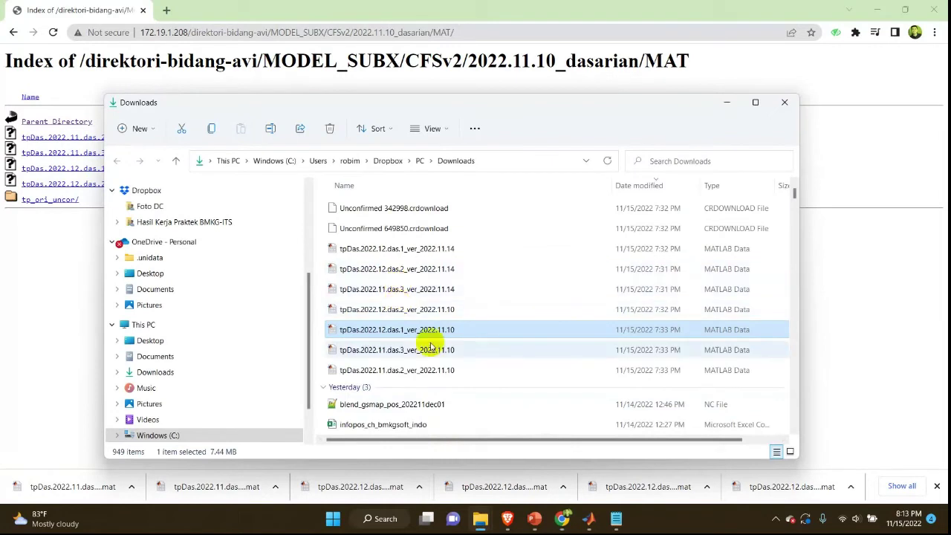
click(444, 309)
shift+click(429, 370)
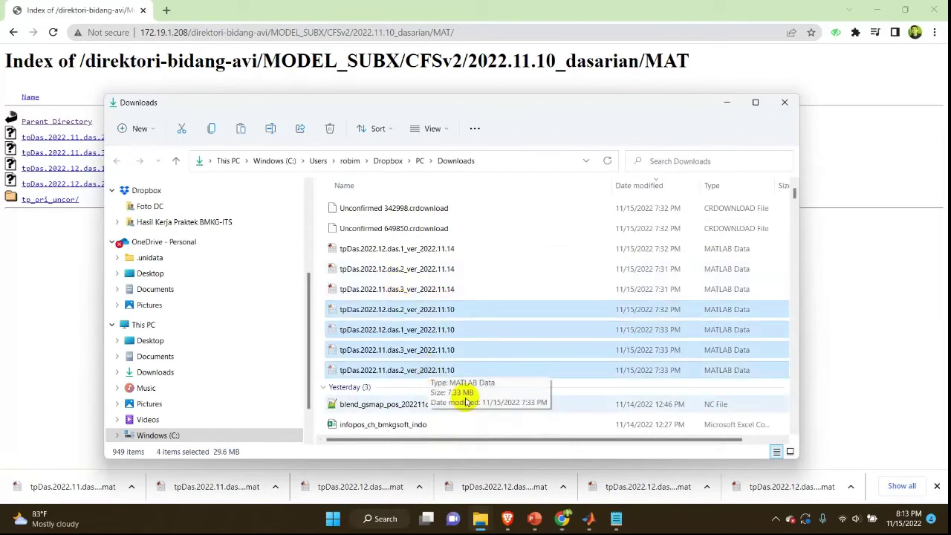
click(588, 518)
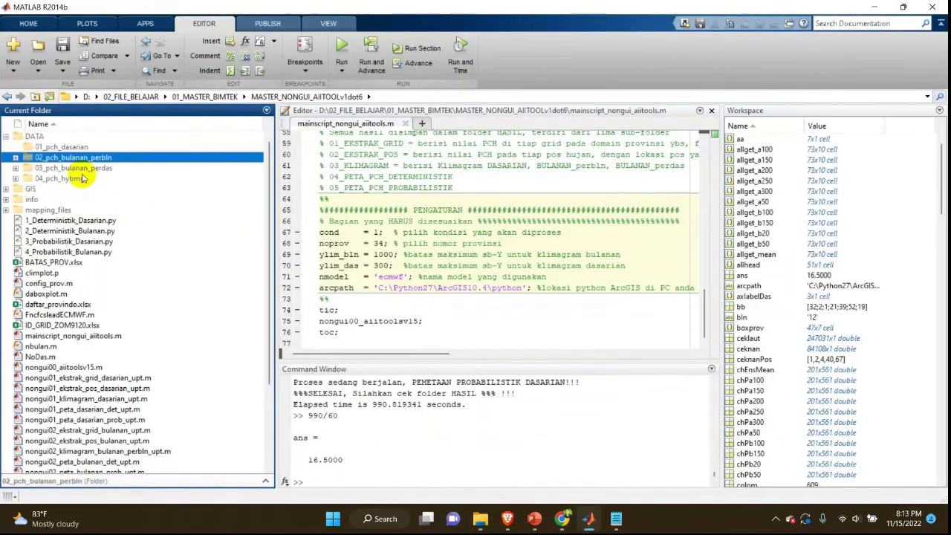
right_click(69, 148)
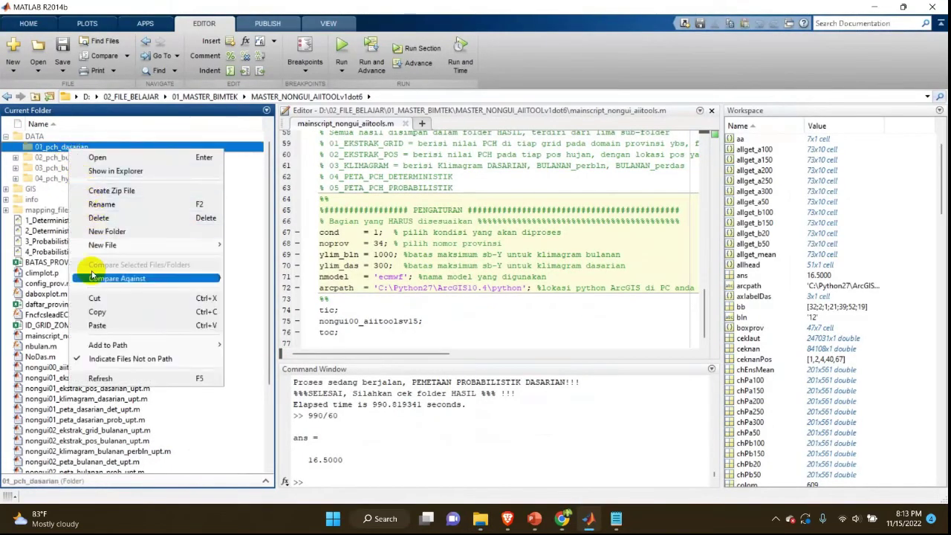
click(98, 325)
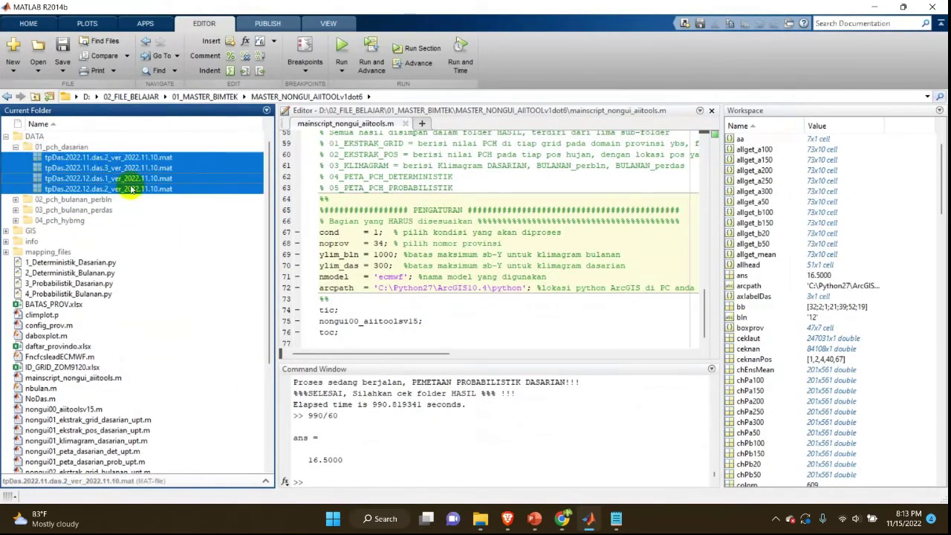
Set nmodel to 'cfsv2' in mainscript_nongui_aiitools.m, keep noprov at 34, and run the script.
click(443, 232)
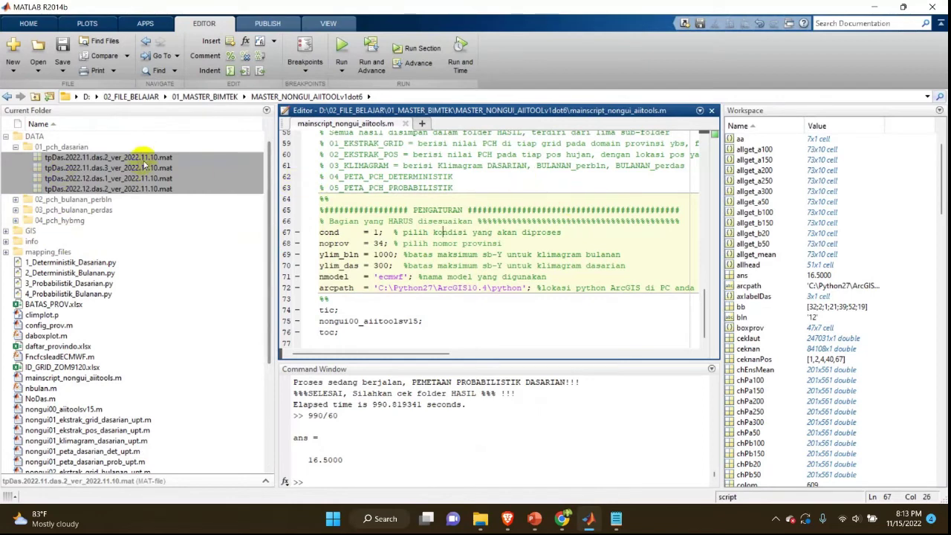
double_click(396, 276)
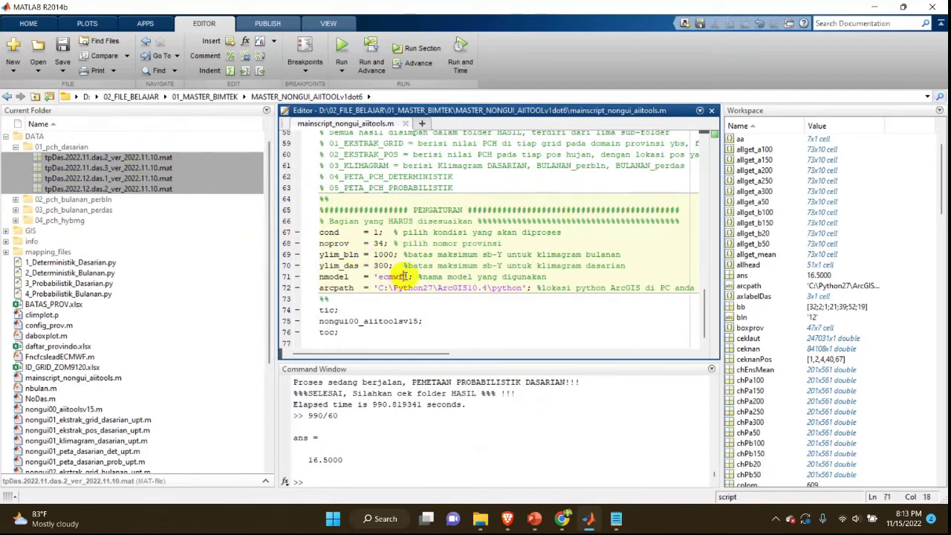
key(BackSpace)
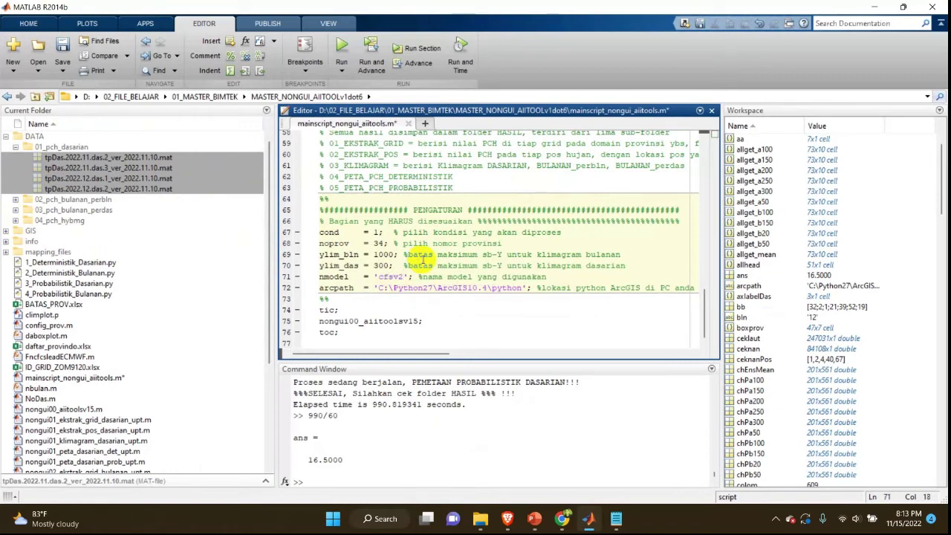
double_click(379, 244)
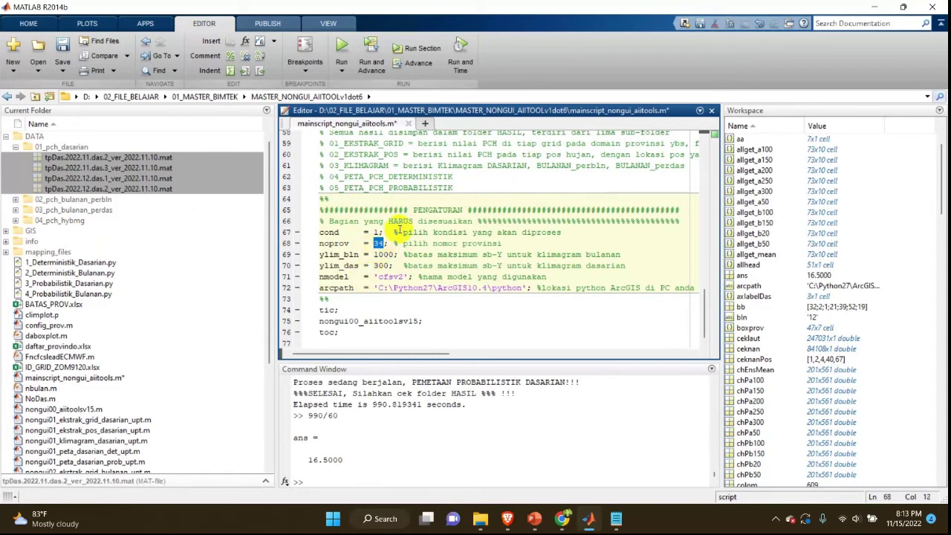
click(408, 243)
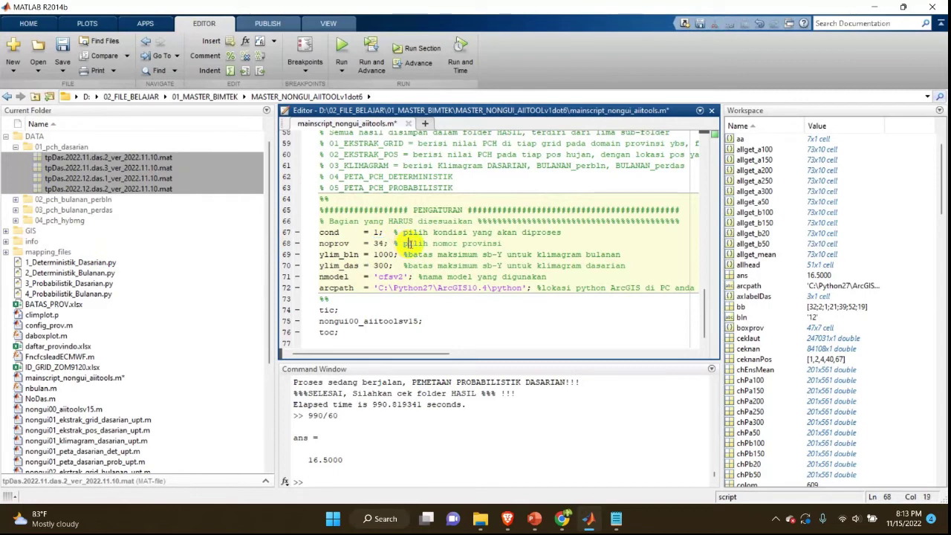
click(341, 49)
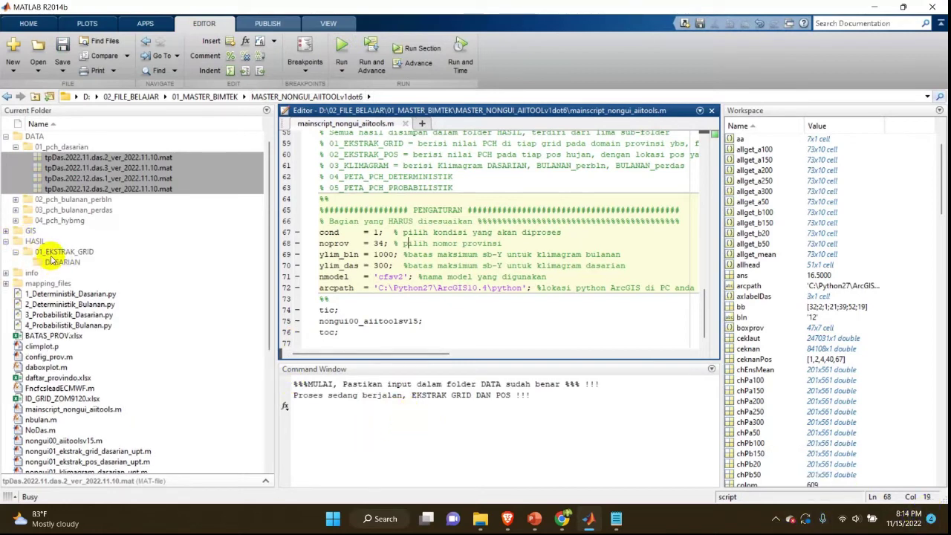
click(775, 520)
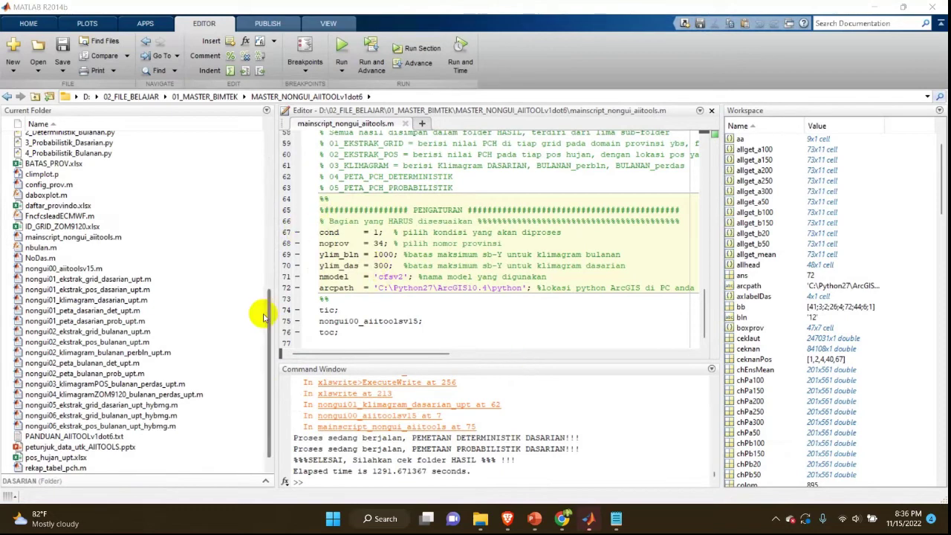
Compute 1291/60 in the Command Window, and collapse 01_EKSTRAK_GRID and 02_EKSTRAK_POS under HASIL.
drag(269, 318, 271, 166)
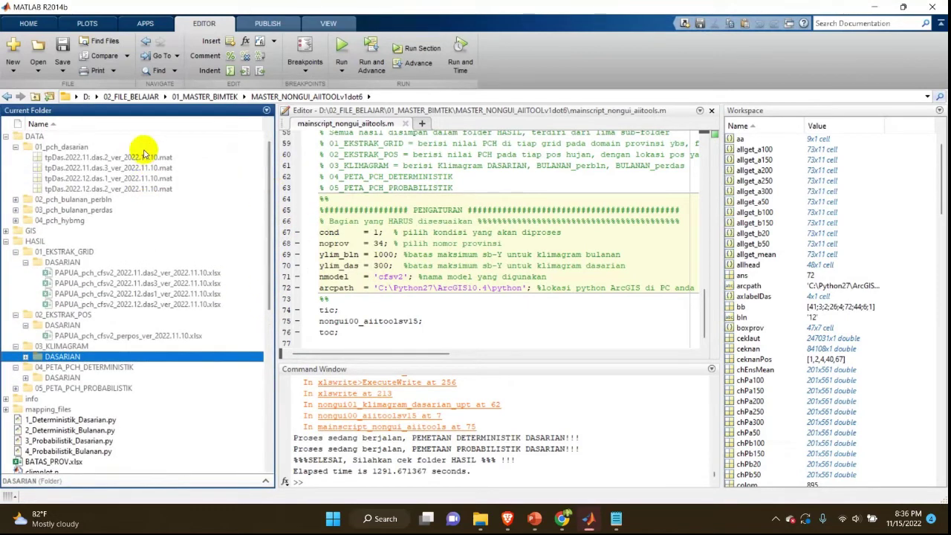
click(513, 476)
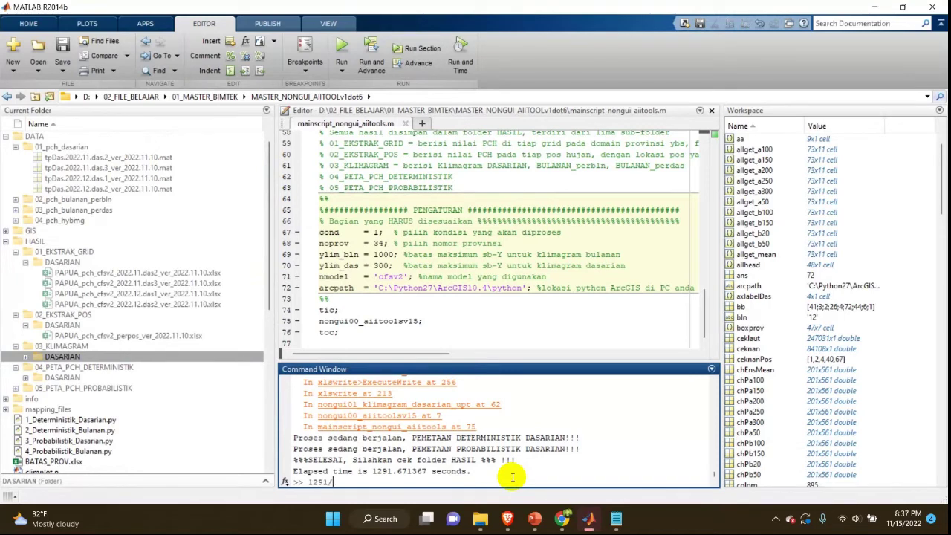
key(Return)
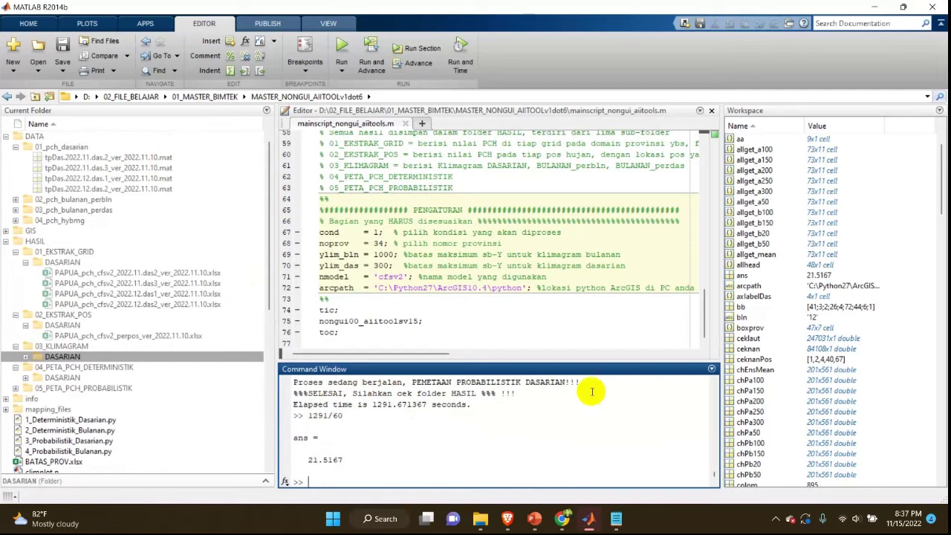
mouse_move(567, 526)
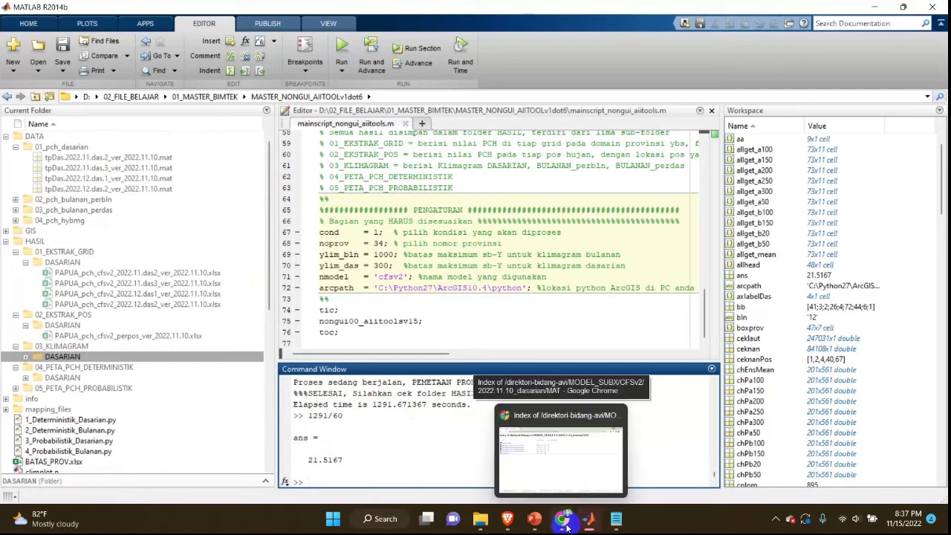
click(15, 252)
click(15, 262)
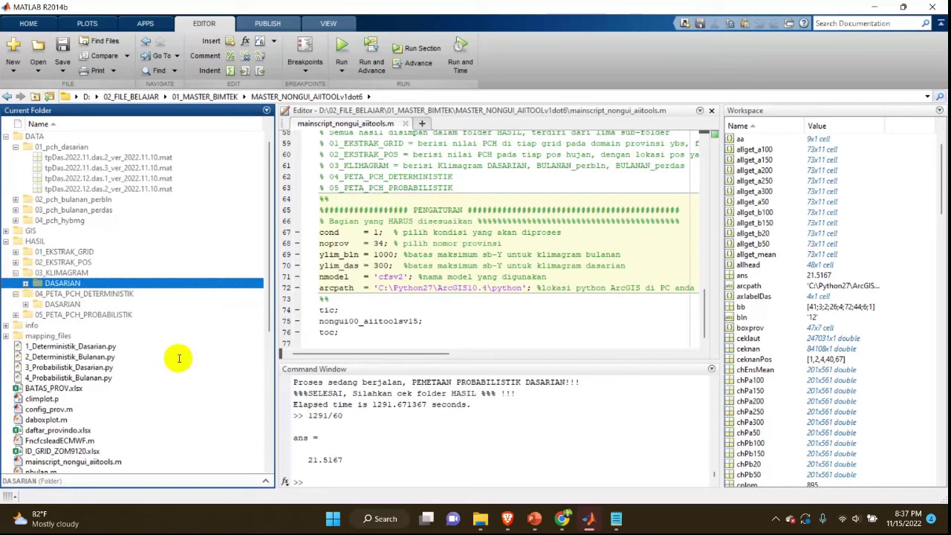
Switch to File Explorer and open the regenerated HASIL\04_PETA_PCH_DETERMINISTIK\DASARIAN\PAPUA_ver_2022.11.10 folder.
click(480, 519)
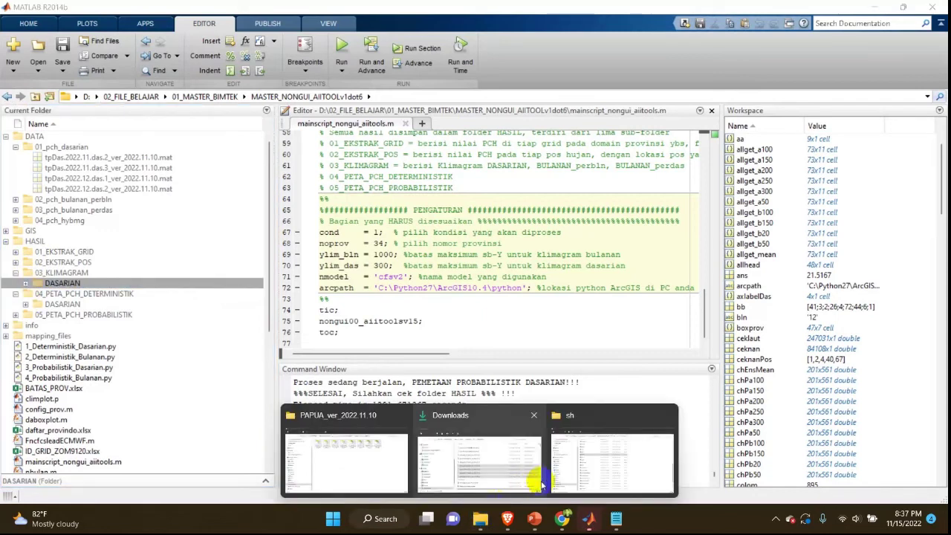
click(382, 457)
click(546, 65)
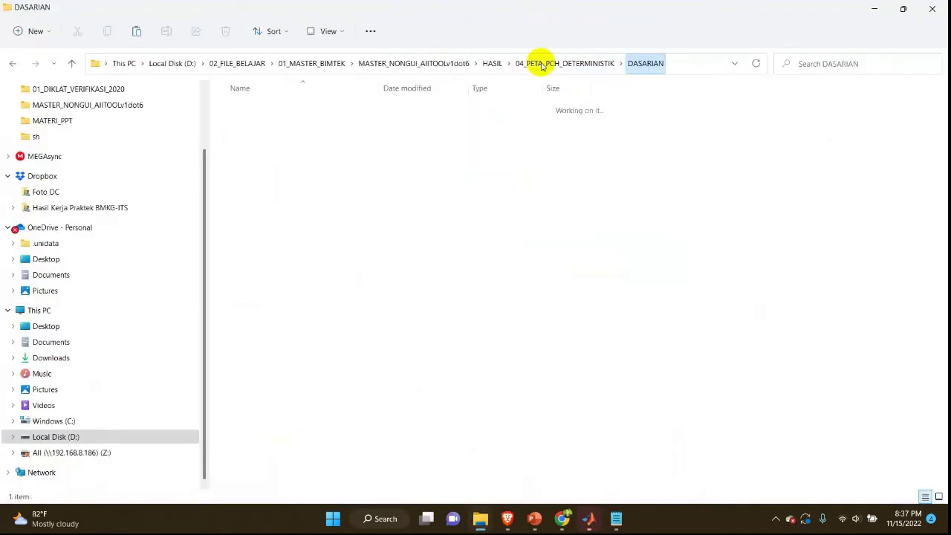
click(551, 69)
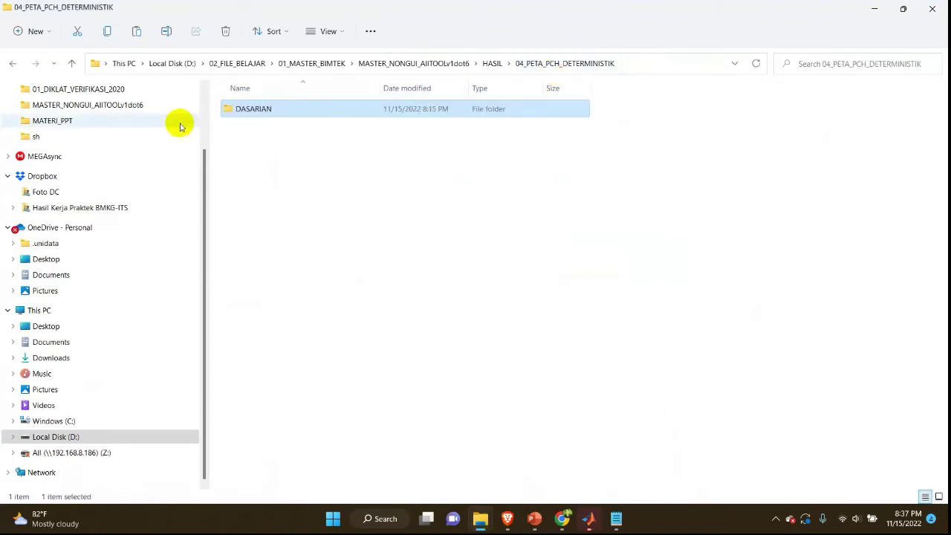
double_click(247, 109)
double_click(247, 109)
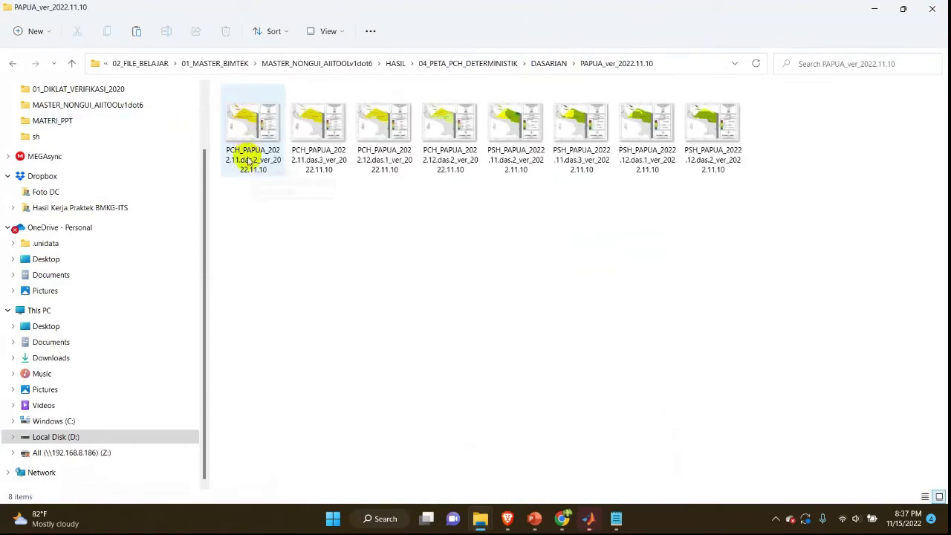
Examine the deterministic PCH and PSH Papua maps one after another in the image viewer, and close it.
double_click(248, 159)
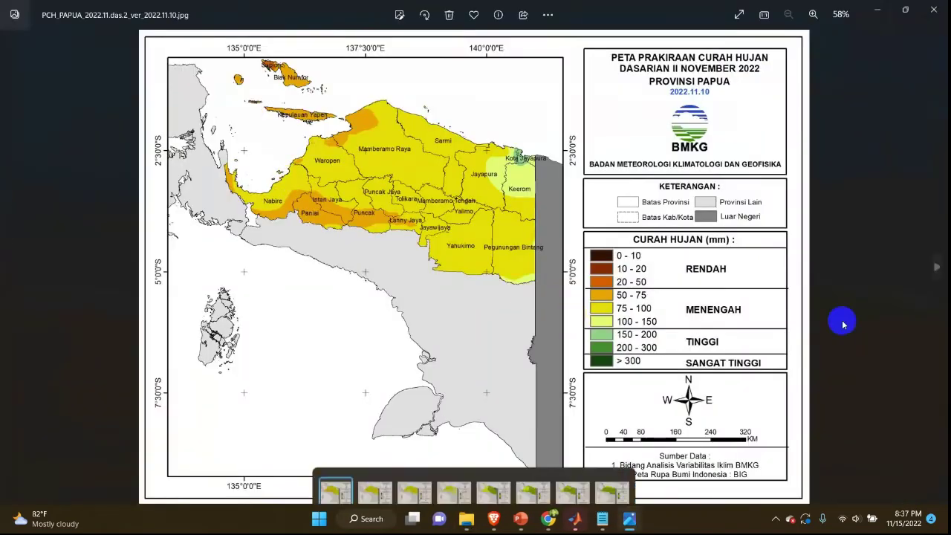
click(935, 264)
click(935, 265)
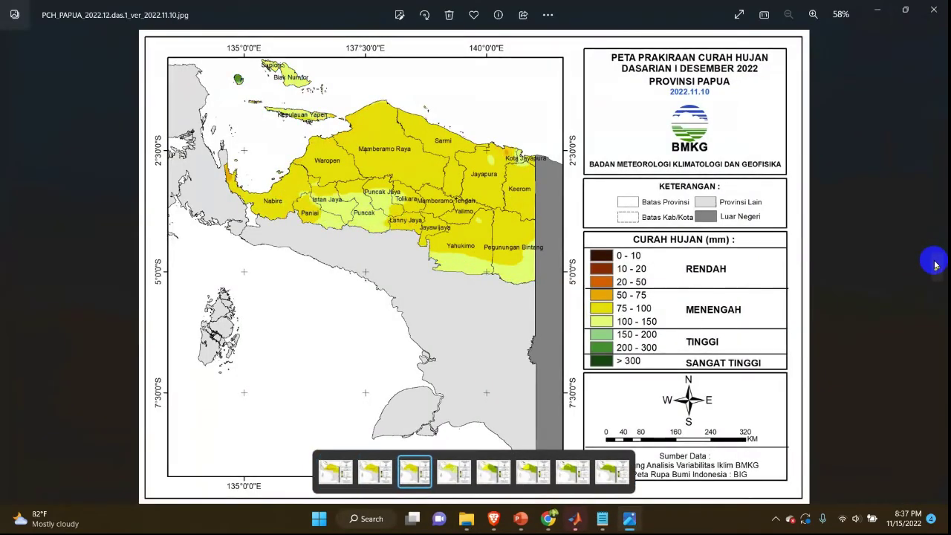
click(935, 265)
click(935, 264)
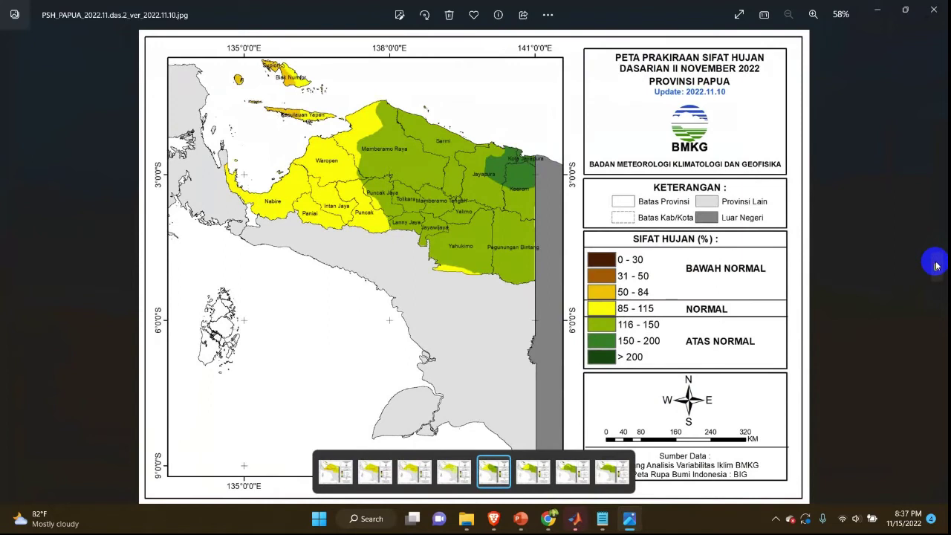
click(935, 265)
click(935, 264)
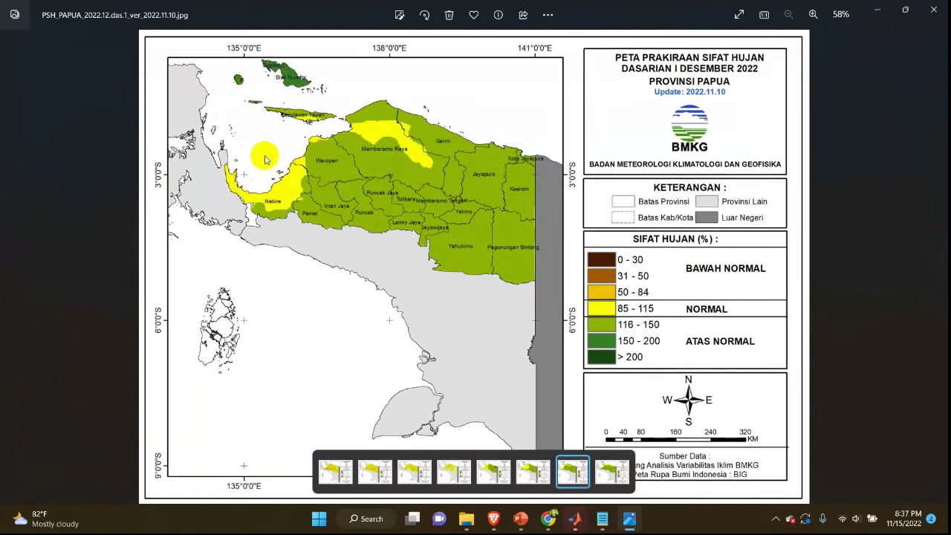
click(13, 269)
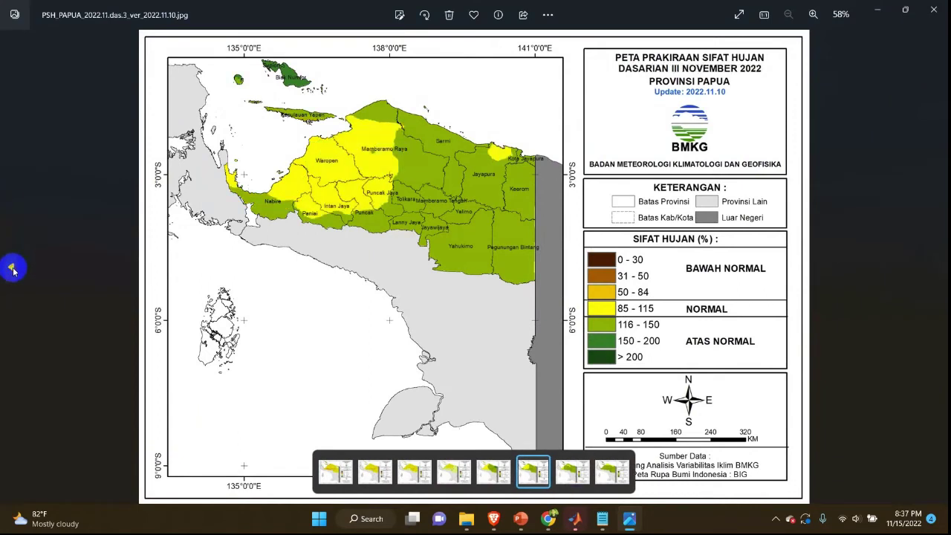
click(23, 266)
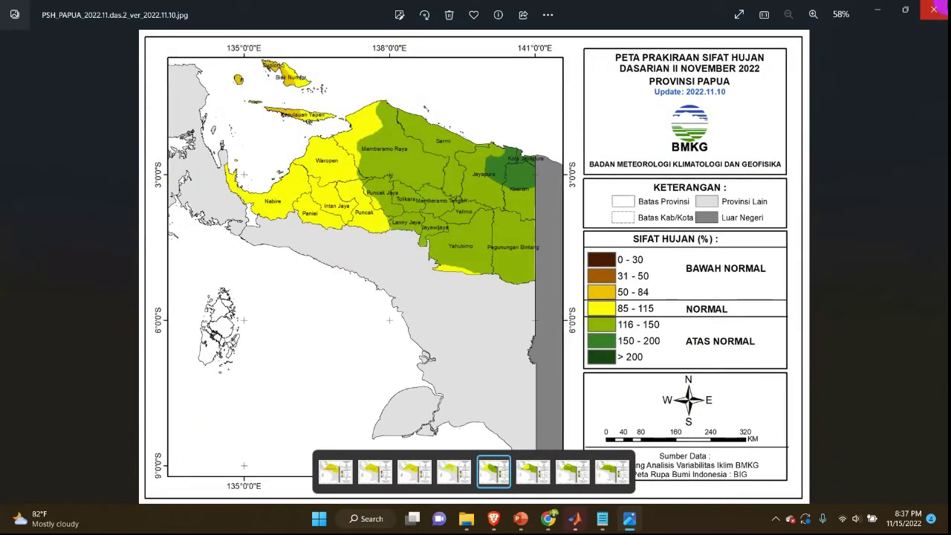
click(933, 8)
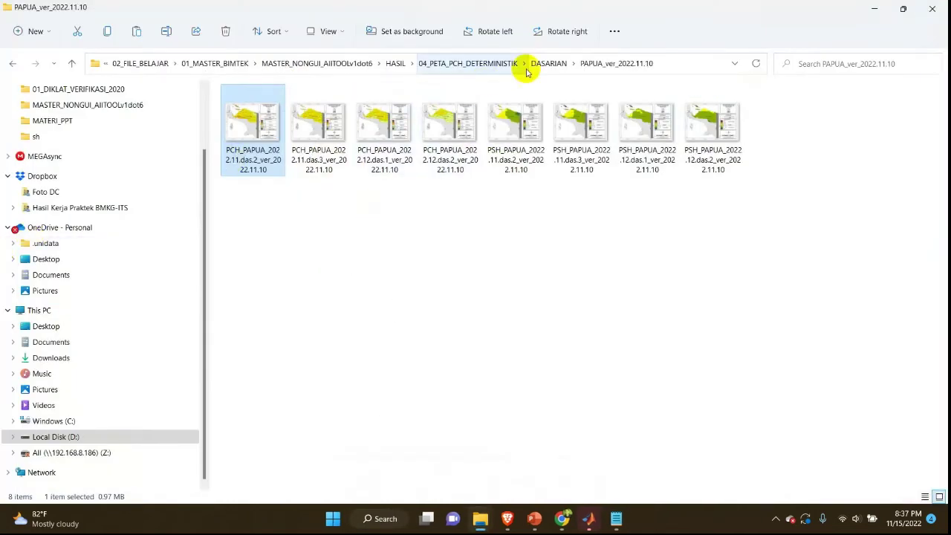
Open HASIL\05_PETA_PCH_PROBABILISTIK\DASARIAN\PAPUA_ver_2022.11.10 to check the probabilistic map images.
click(550, 65)
click(537, 64)
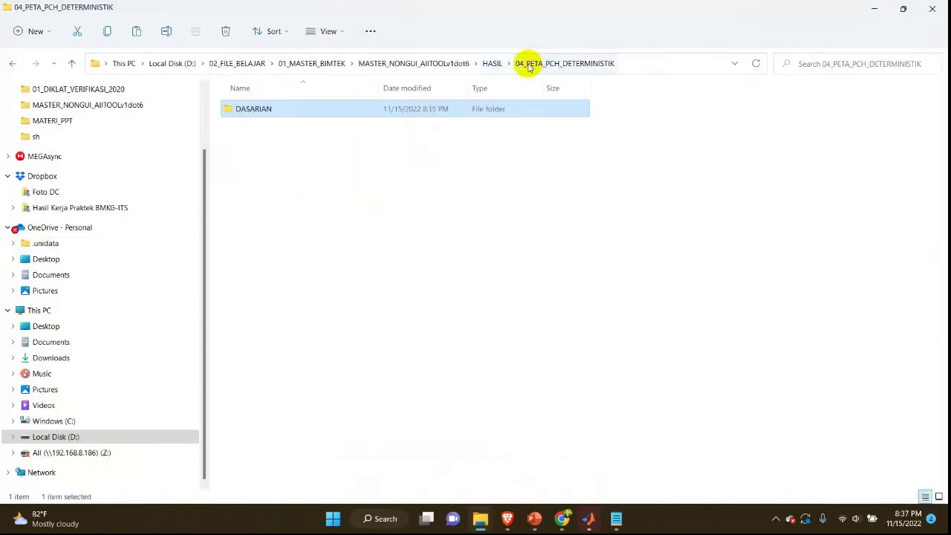
click(492, 65)
double_click(269, 188)
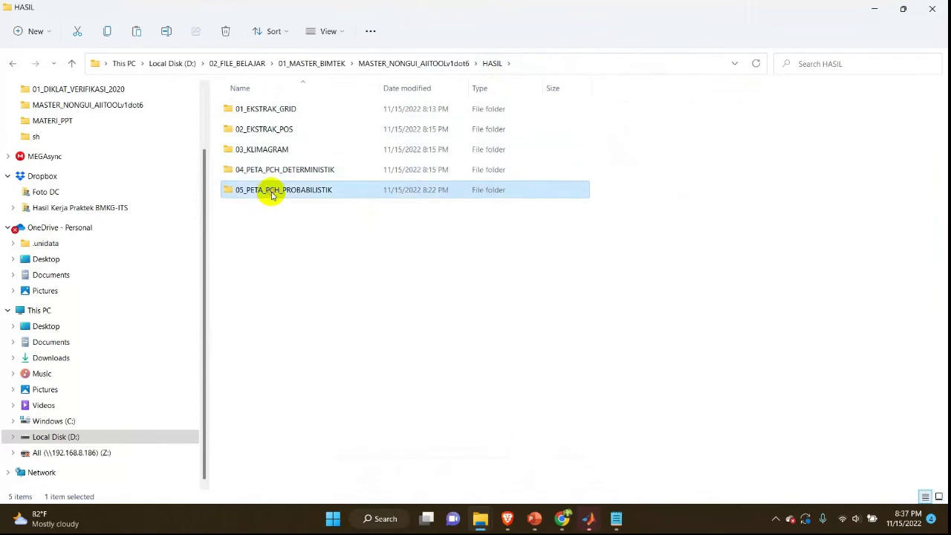
double_click(266, 113)
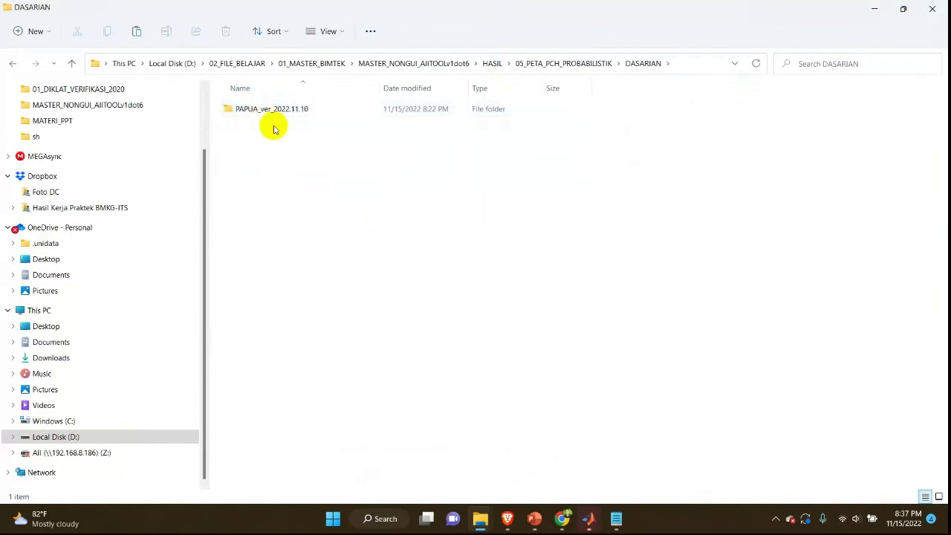
click(265, 108)
double_click(265, 109)
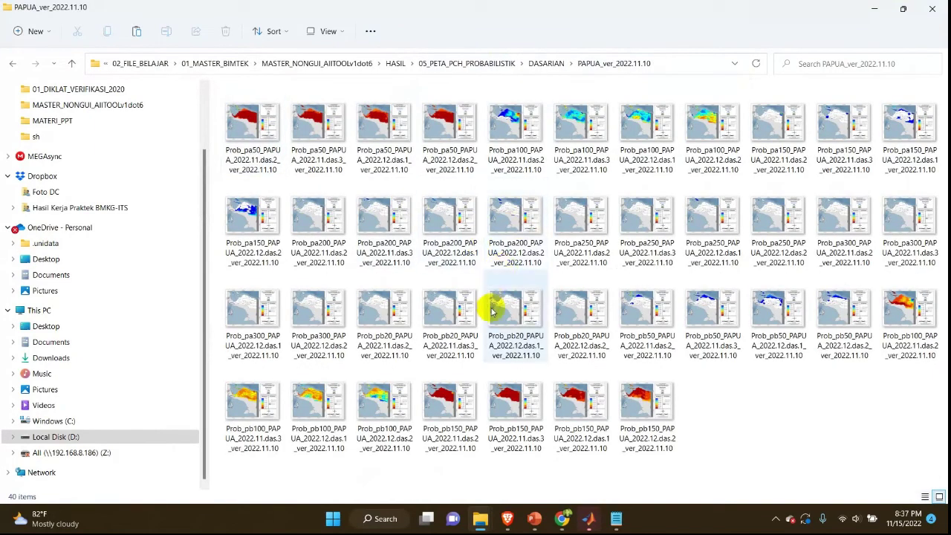
Switch to MATLAB and collapse the 01_pch_dasarian folder under DATA.
click(590, 519)
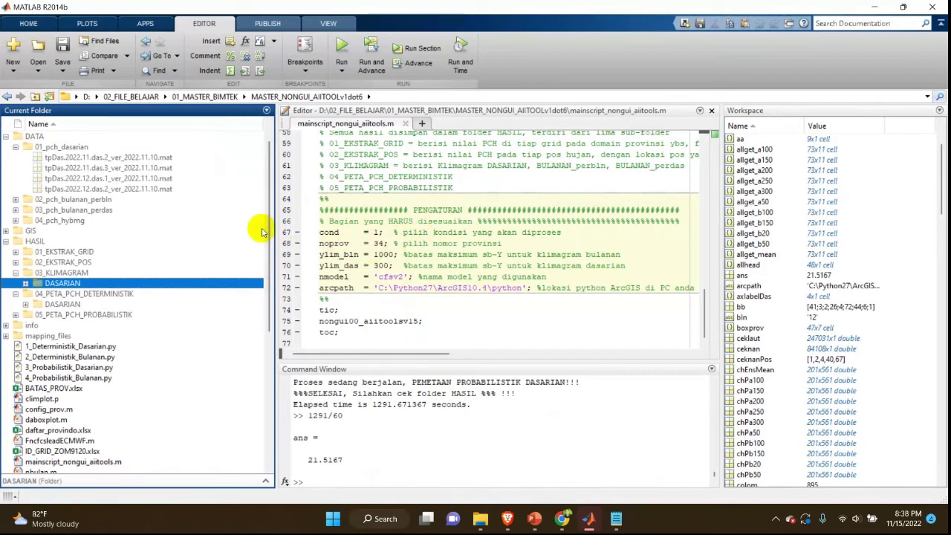
click(16, 148)
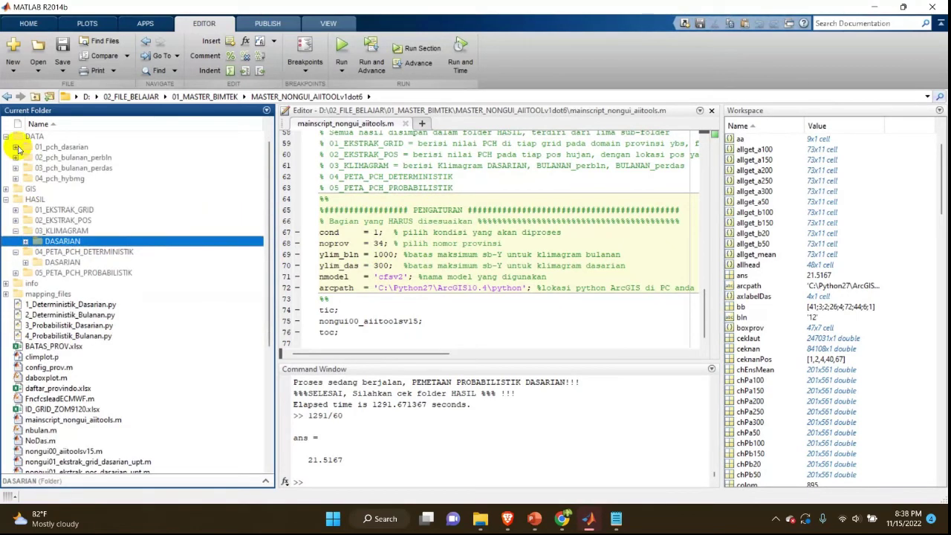
Switch to PowerPoint and change the MODEL_HYBMG note on slide 3 to "Hanya untuk Cond = 5 atau 6".
click(536, 520)
click(82, 321)
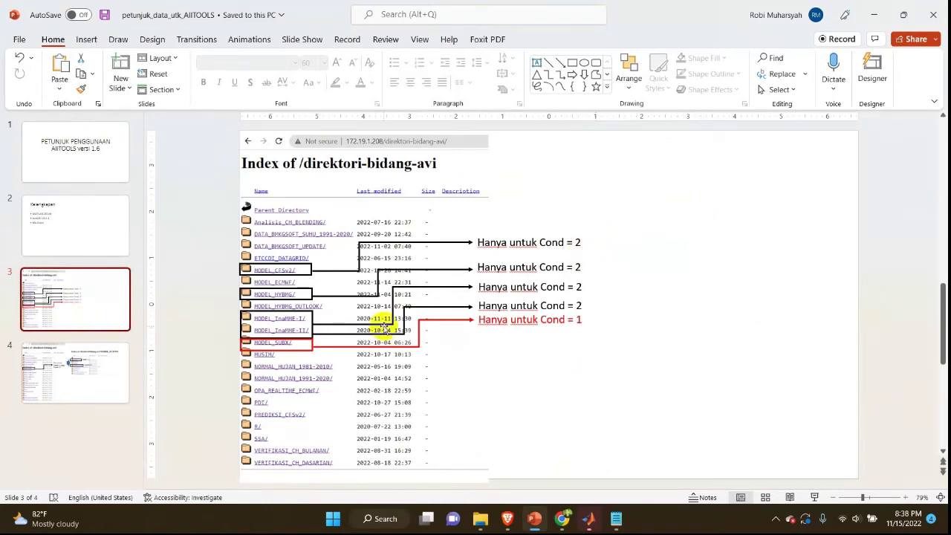
click(577, 269)
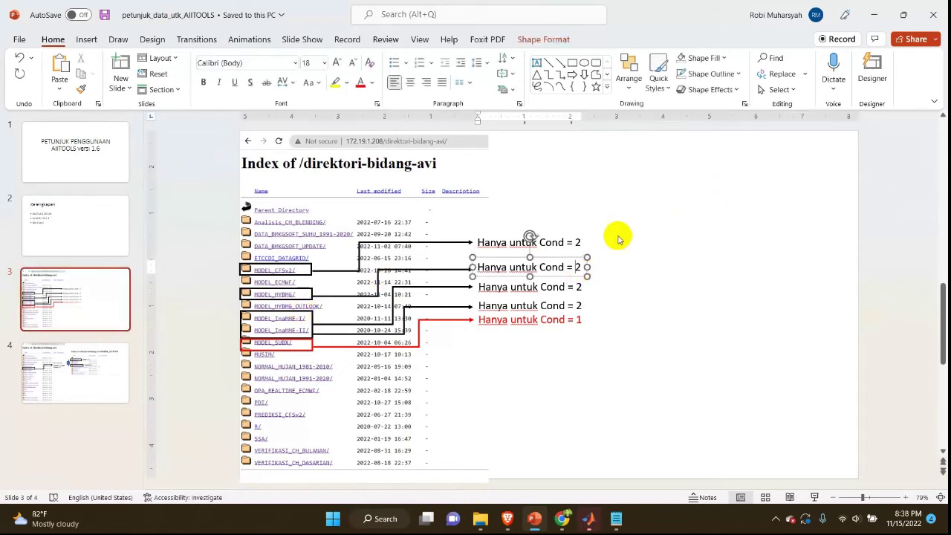
key(BackSpace)
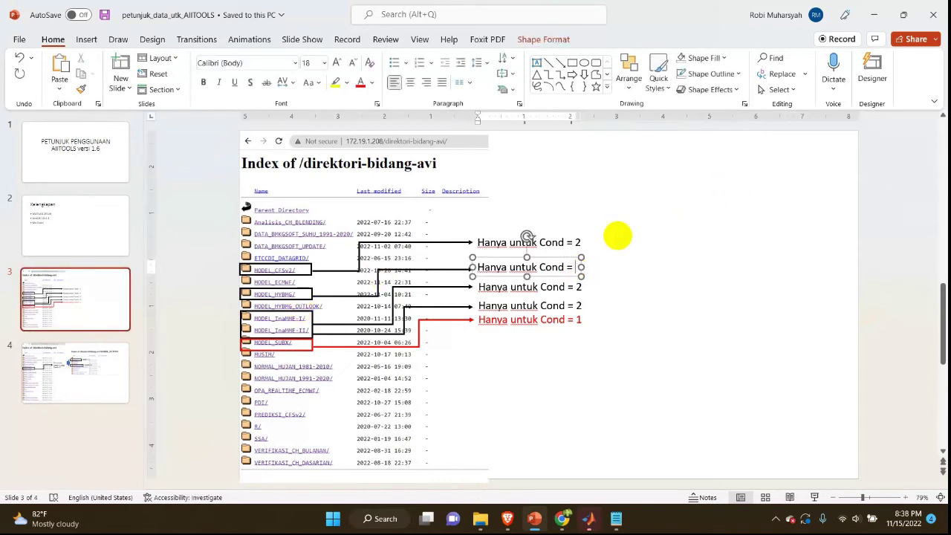
text(5 atau 6)
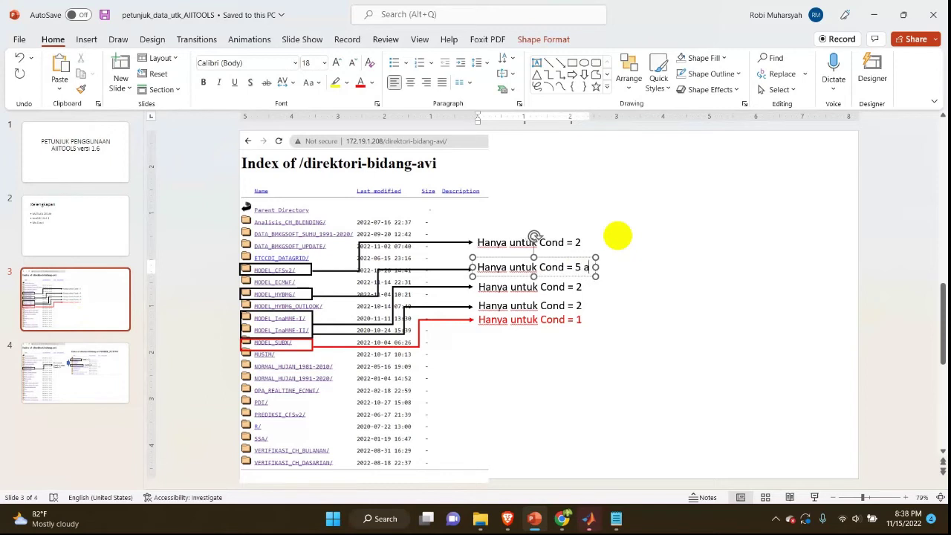
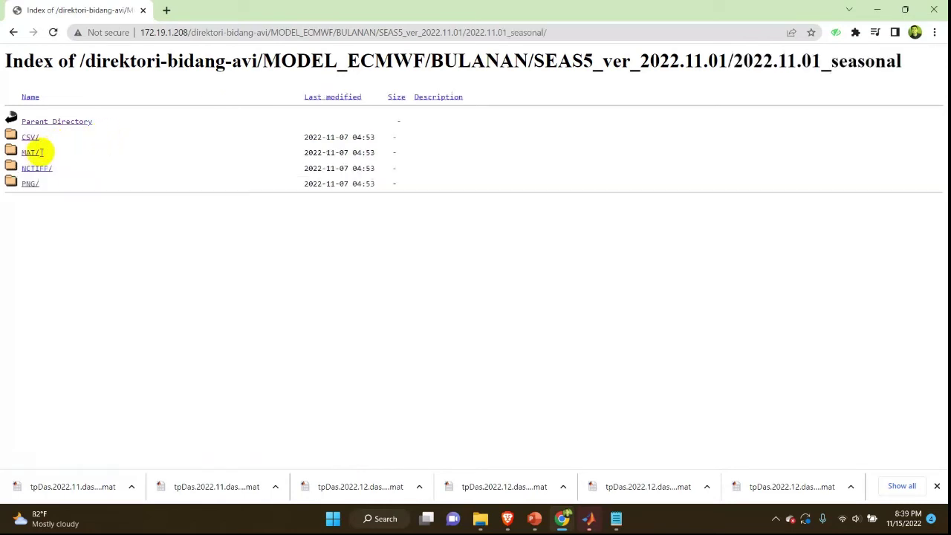
Open the MAT folder of the ECMWF 2022.11.01_seasonal data and look through its list of MAT files.
click(30, 156)
scroll(34, 167, down, 5)
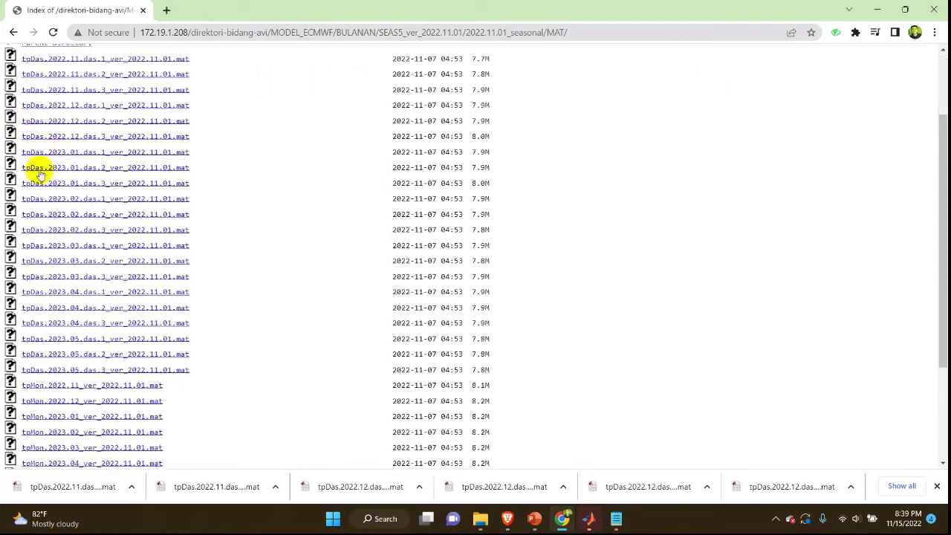
scroll(39, 173, up, 4)
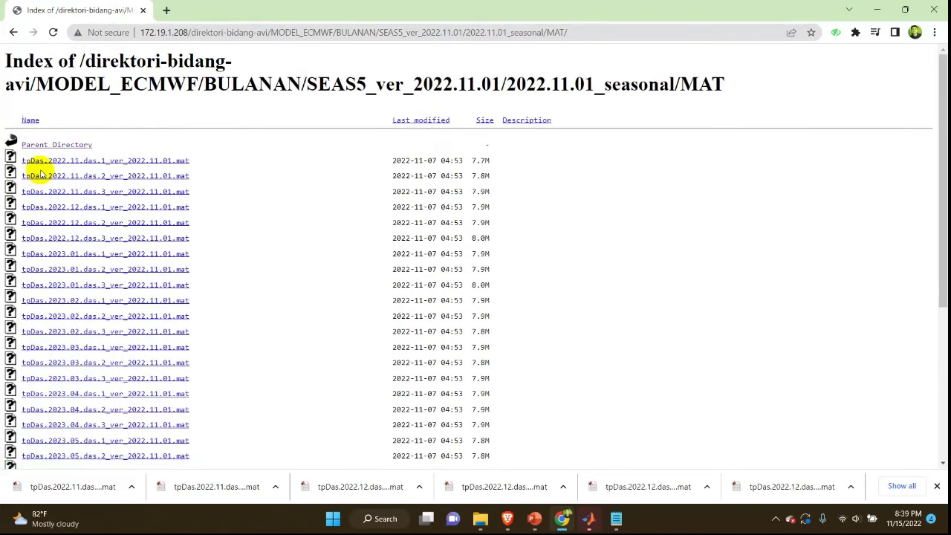
scroll(41, 171, down, 3)
scroll(48, 279, up, 2)
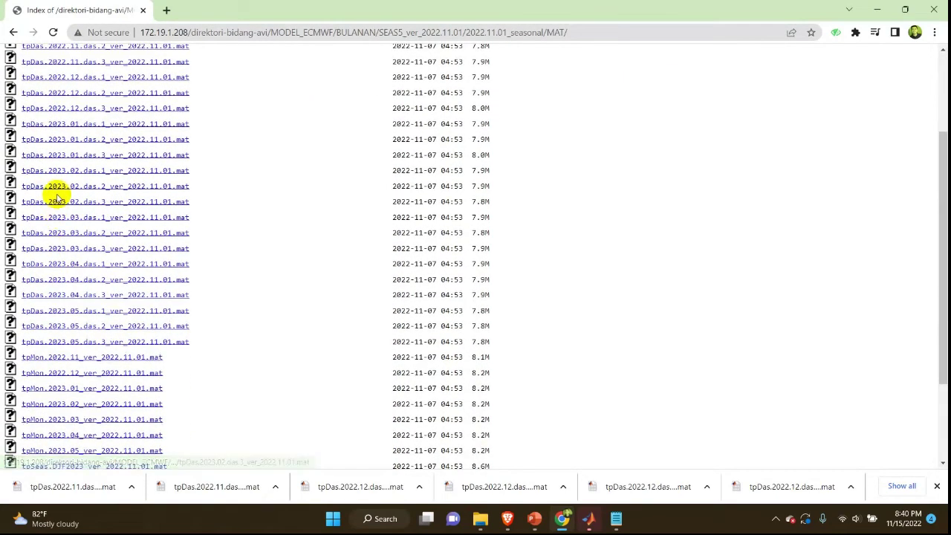
scroll(52, 191, down, 2)
scroll(30, 362, up, 4)
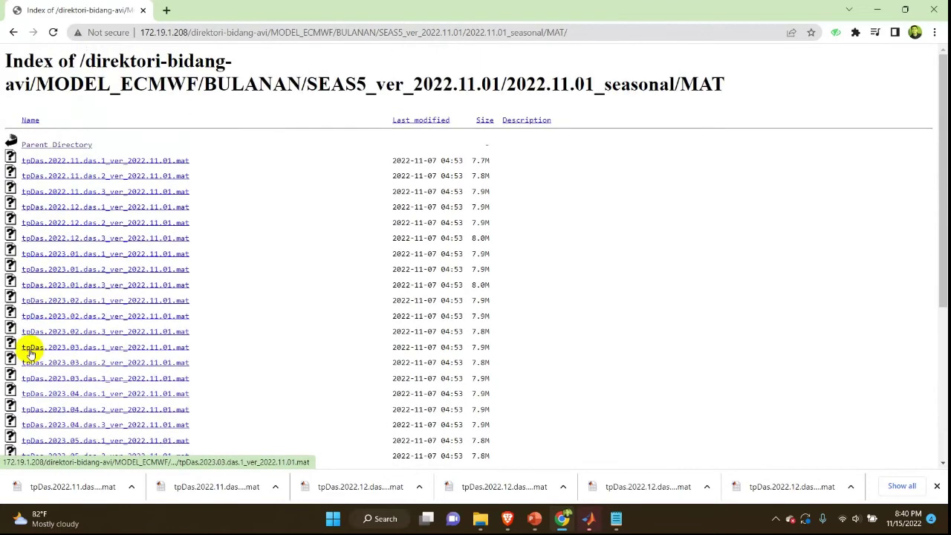
Download the monthly ECMWF files tpMon.2022.12, tpMon.2023.01 and tpMon.2023.02, version 2022.11.01, from the MAT directory.
click(592, 529)
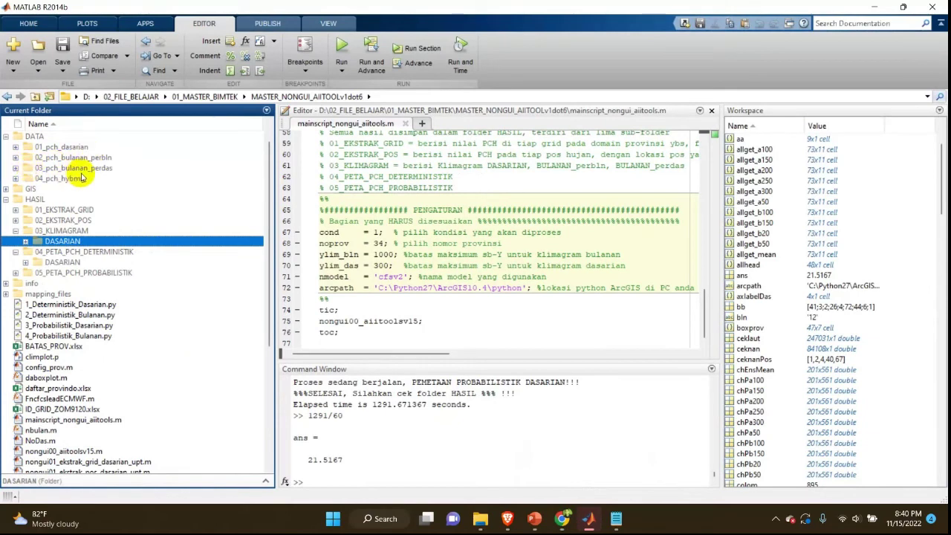
click(558, 520)
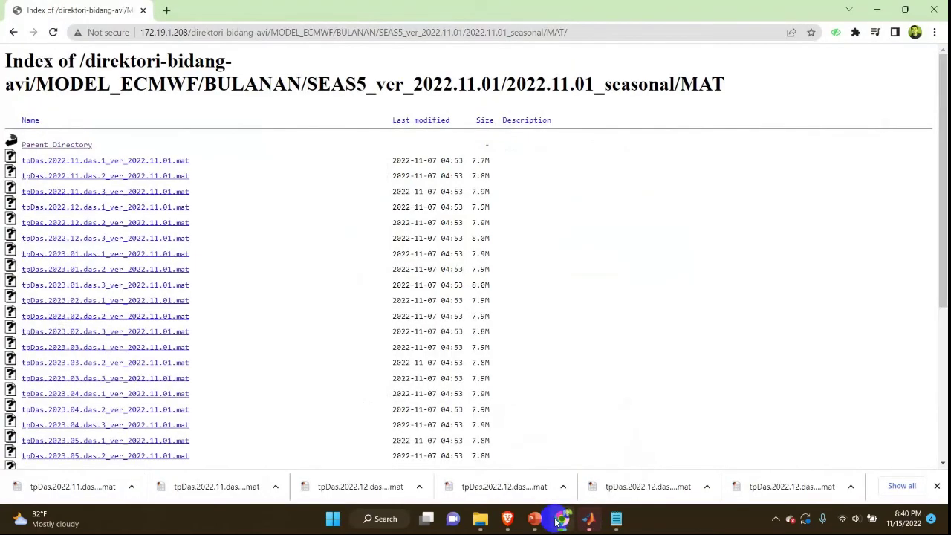
scroll(307, 390, down, 5)
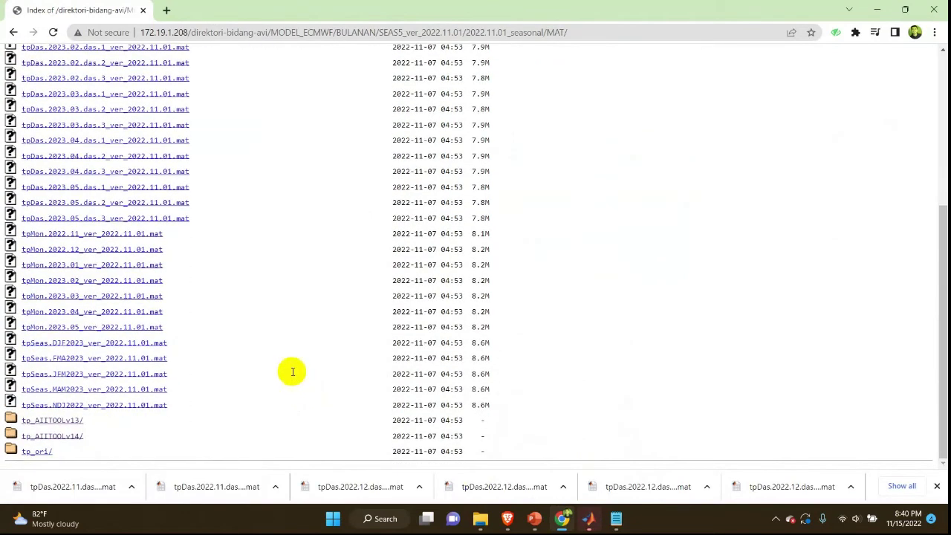
click(72, 251)
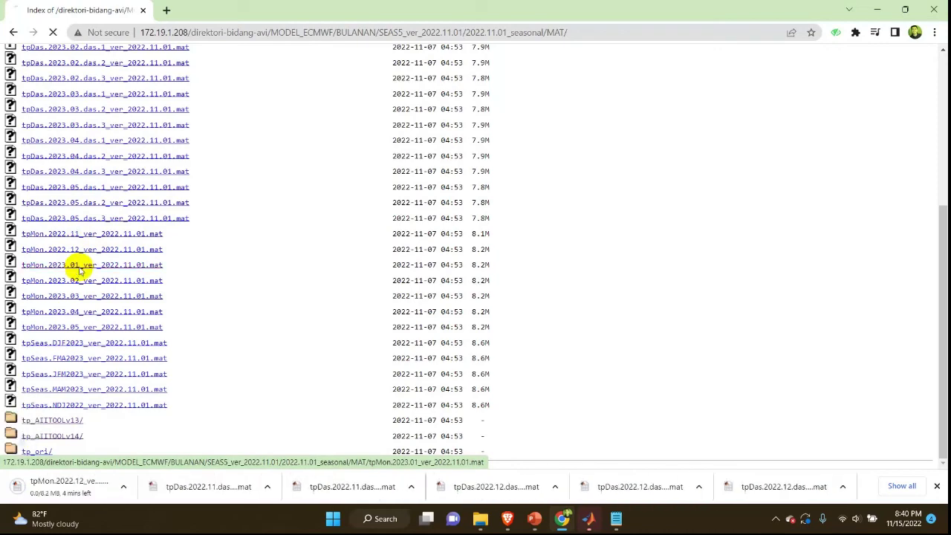
click(78, 283)
click(78, 282)
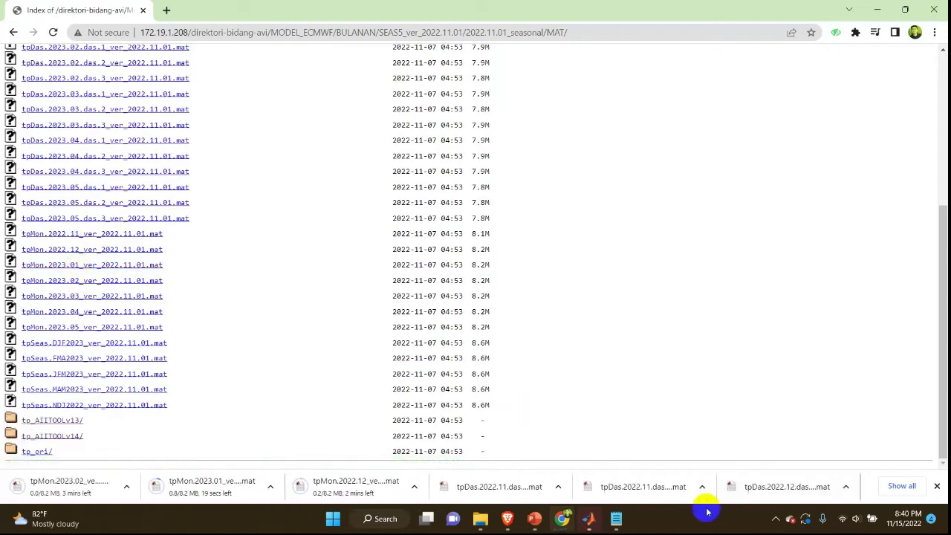
Switch to MATLAB, expand the DATA folder 02_pch_bulanan_perbln, and set cond to 2 in mainscript_nongui_aiitools.m.
click(602, 524)
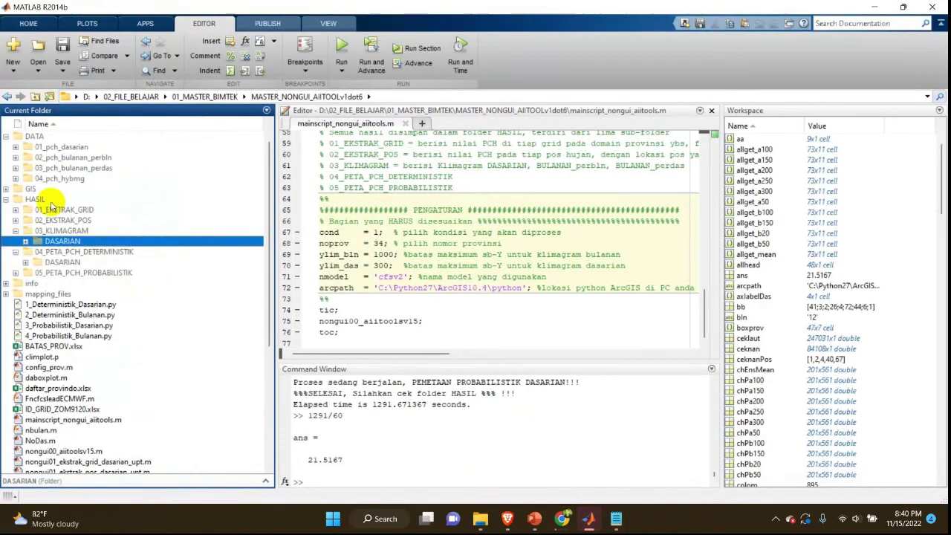
click(15, 159)
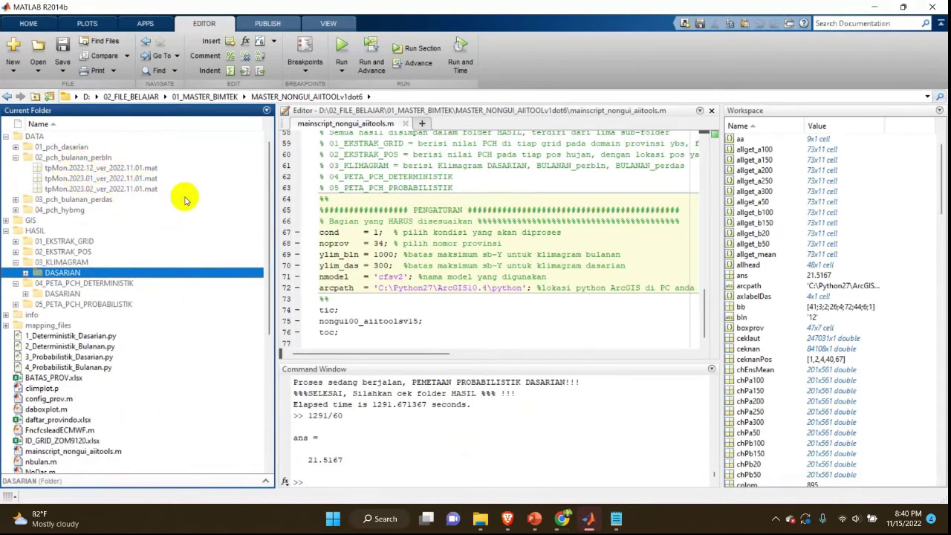
click(379, 233)
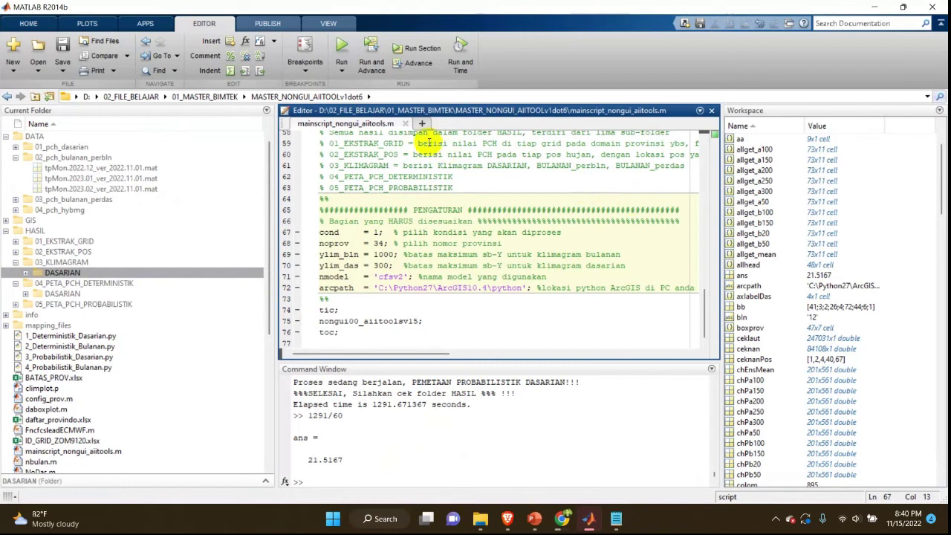
key(BackSpace)
text(2)
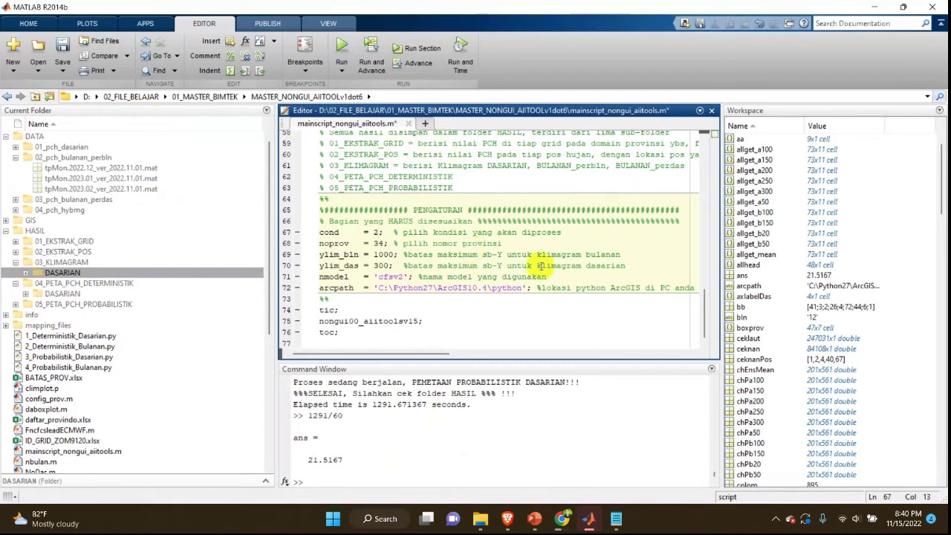
Check the province numbers and condition options in the script's comments, and set noprov to 8 and nmodel to 'ecmwf'.
click(392, 245)
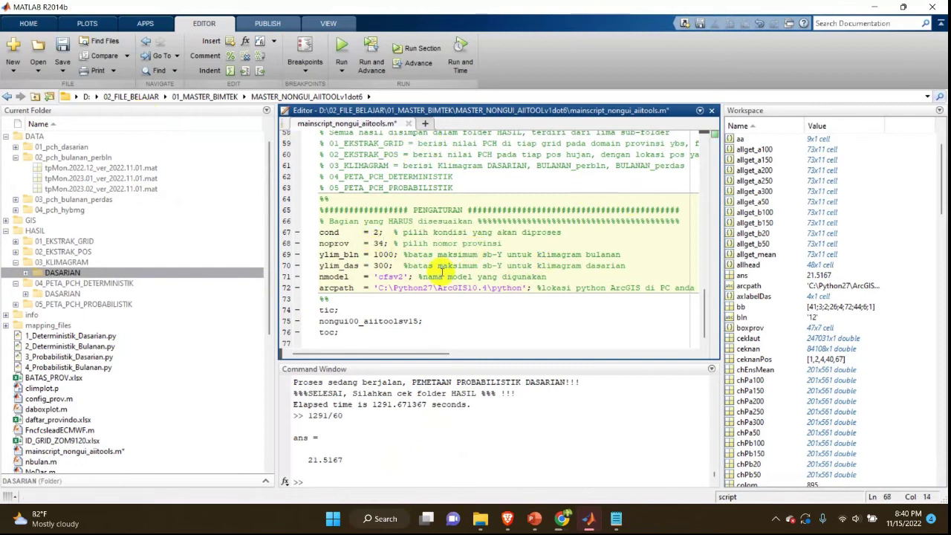
scroll(441, 272, up, 14)
scroll(441, 272, up, 4)
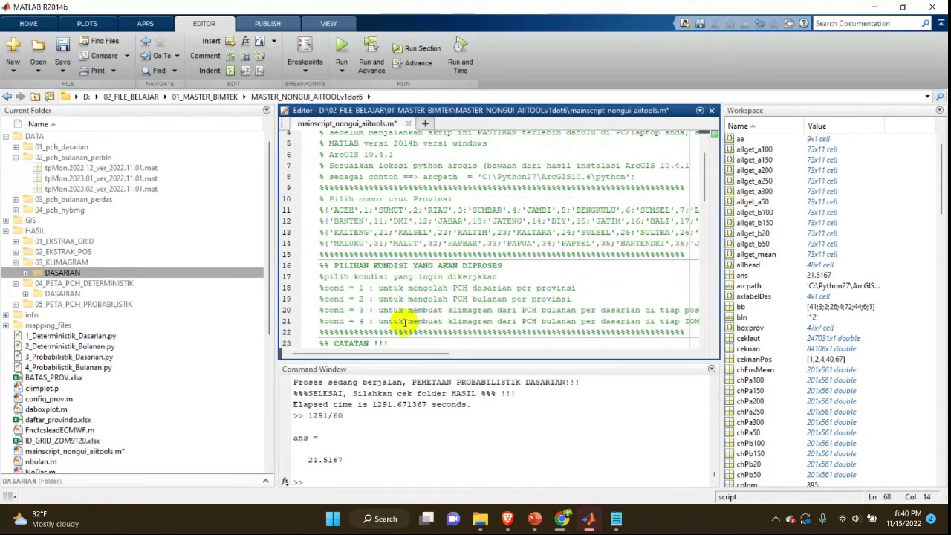
drag(439, 356, 498, 347)
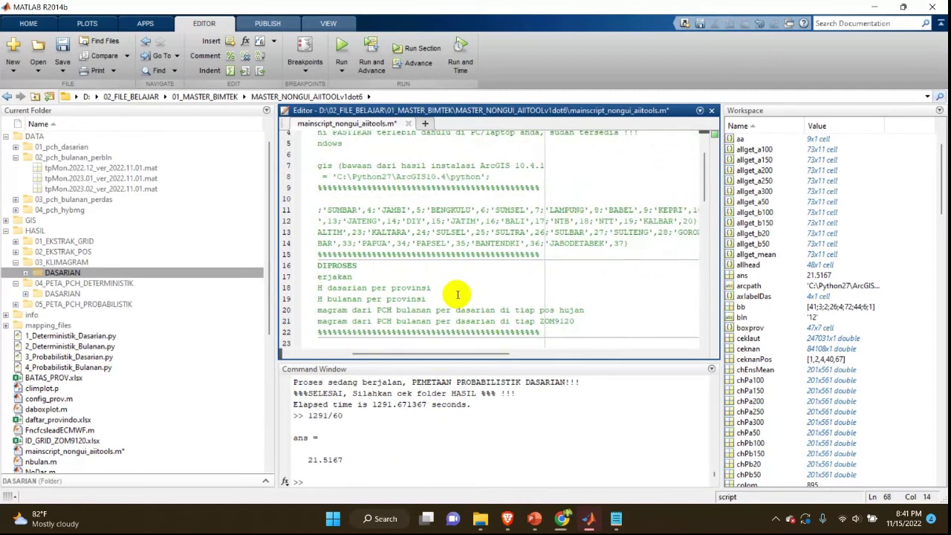
drag(443, 354, 382, 349)
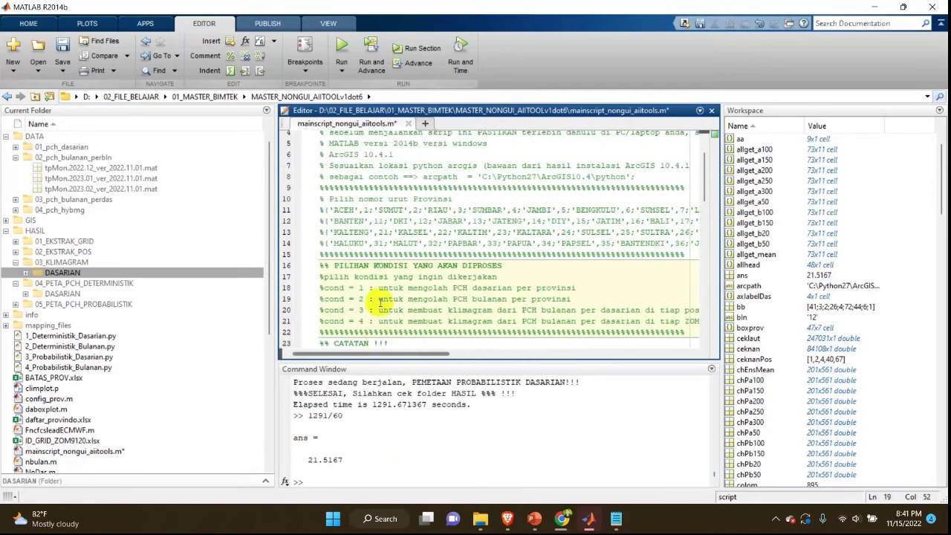
scroll(381, 302, down, 4)
scroll(379, 301, down, 14)
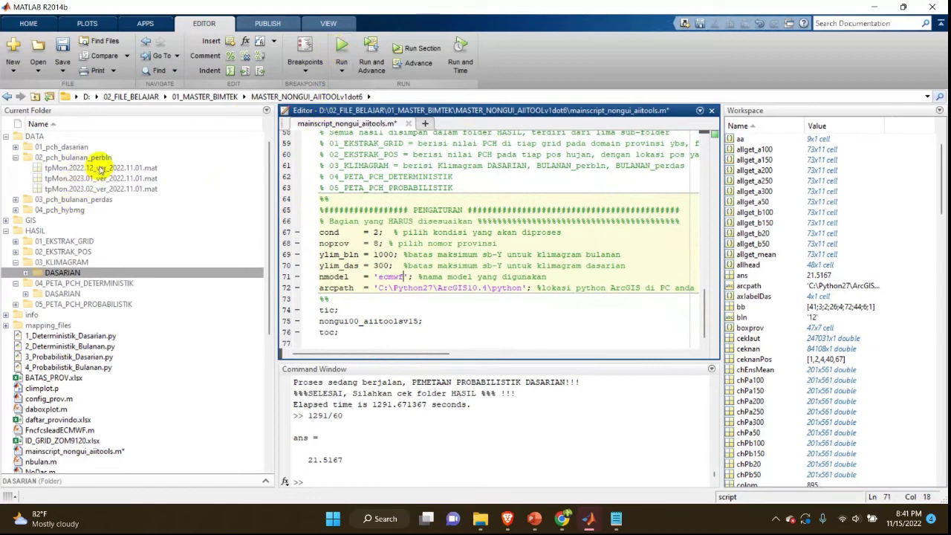
Run mainscript_nongui_aiitools.m to process the monthly rainfall forecast.
click(335, 52)
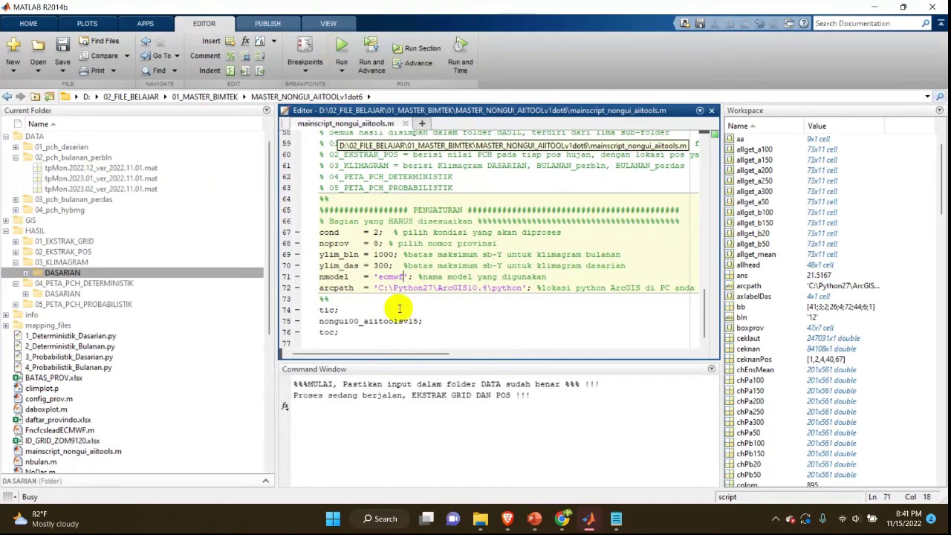
click(776, 519)
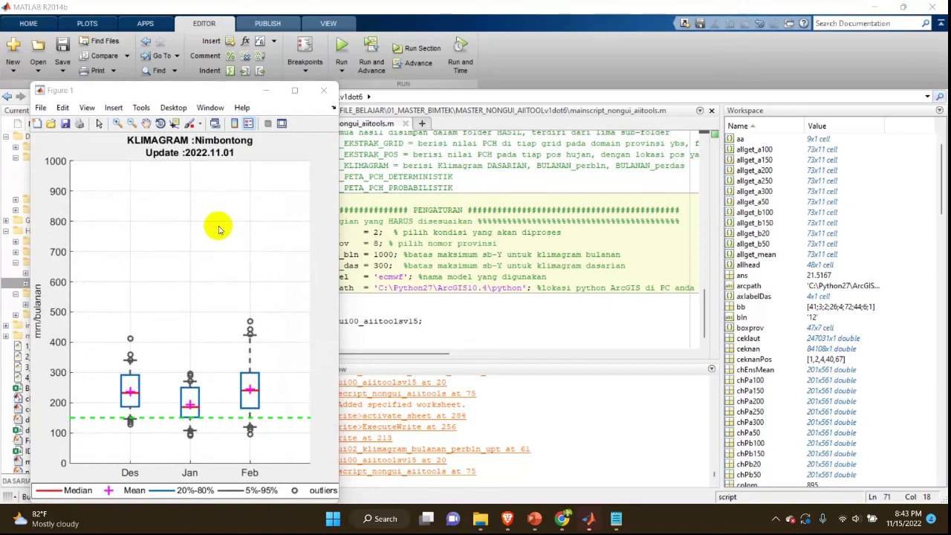
click(777, 521)
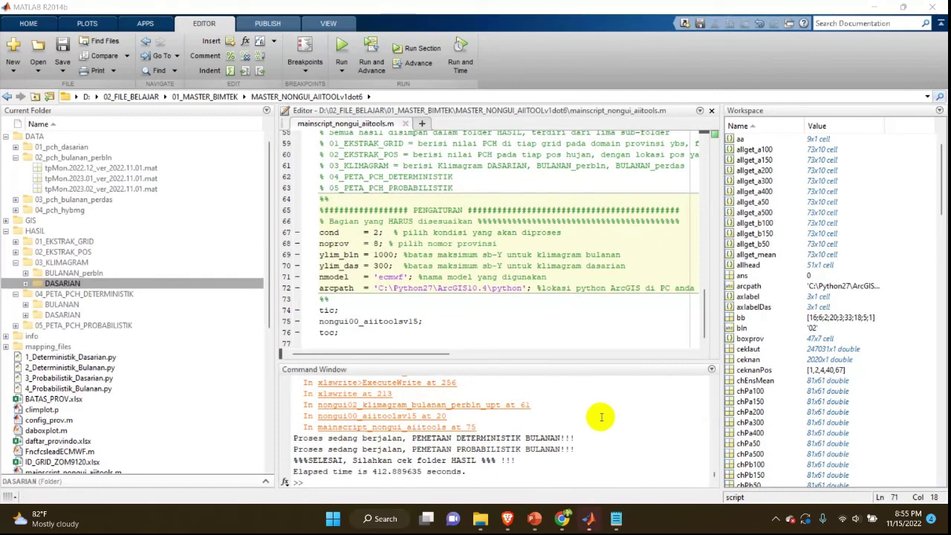
Calculate 412/60 in the Command Window to convert the elapsed time to minutes.
click(603, 449)
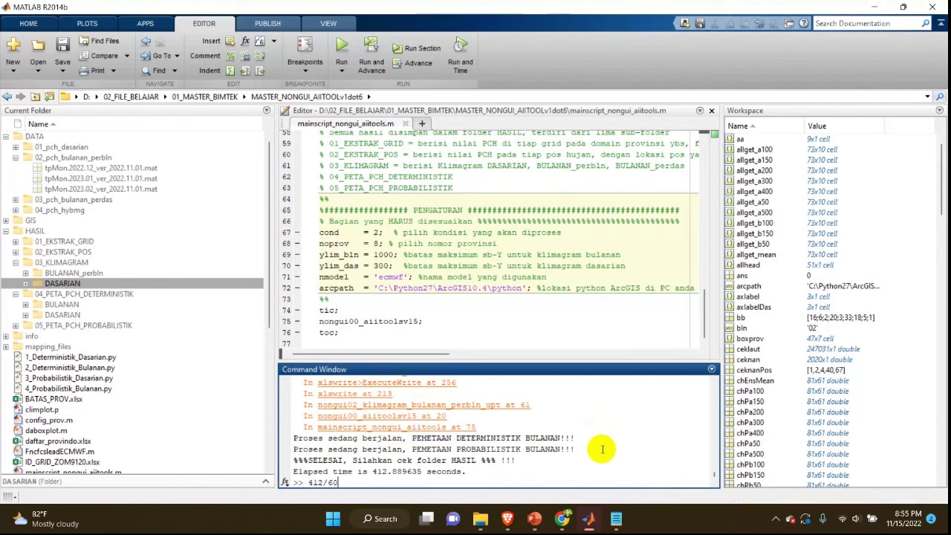
key(Return)
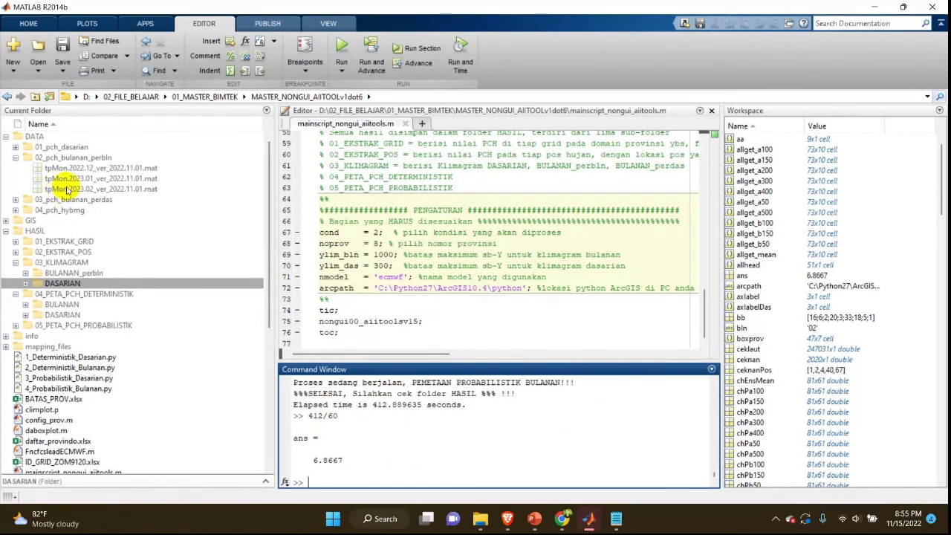
click(511, 445)
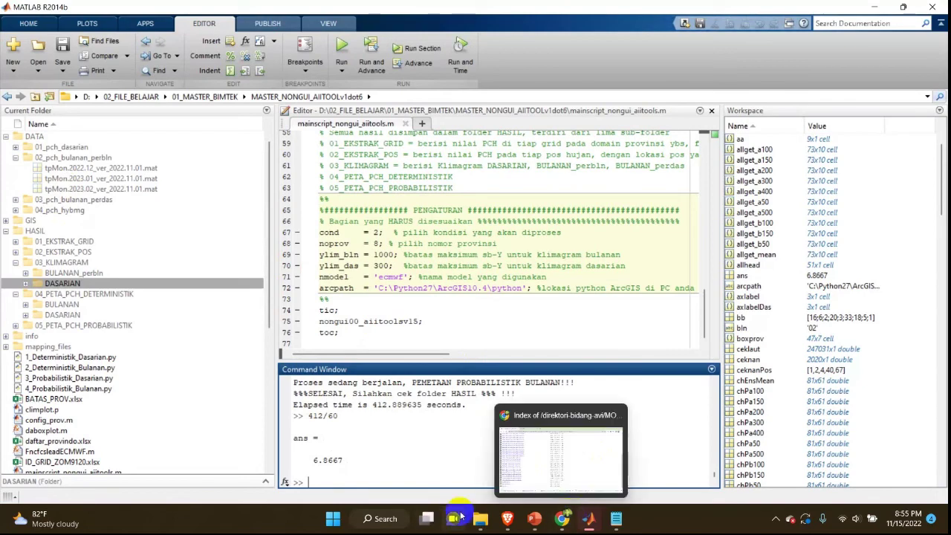
Switch to File Explorer, check the Excel files in HASIL\01_EKSTRAK_GRID\BULANAN, and return to HASIL.
mouse_move(490, 525)
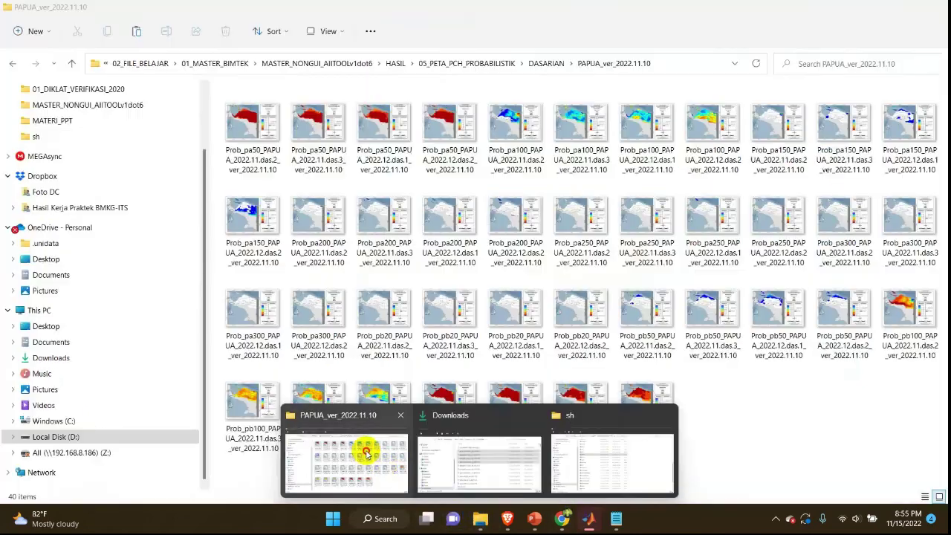
click(366, 451)
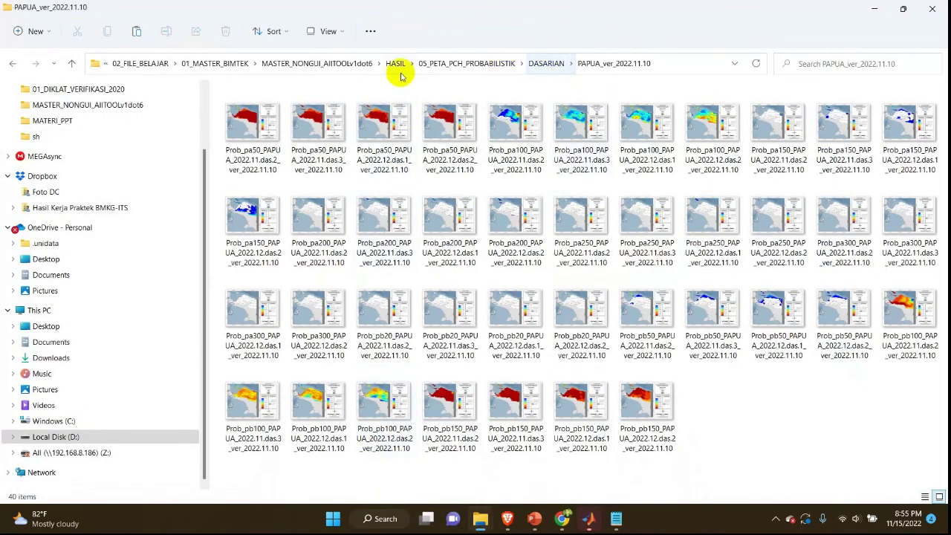
click(438, 64)
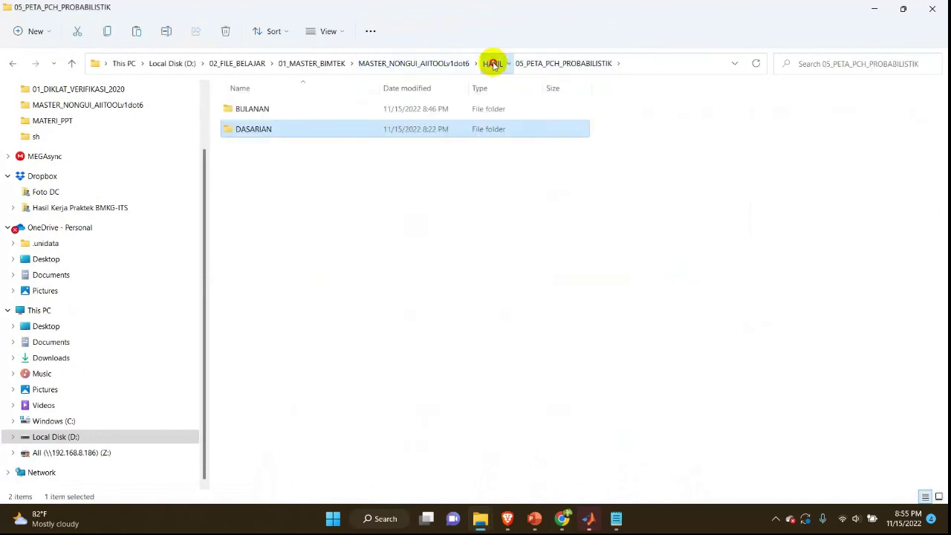
click(493, 64)
double_click(308, 111)
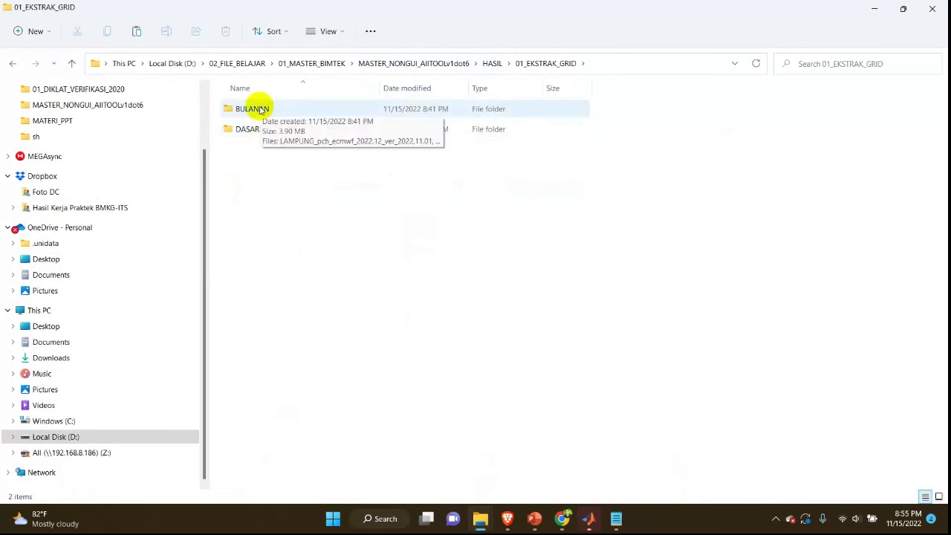
double_click(261, 110)
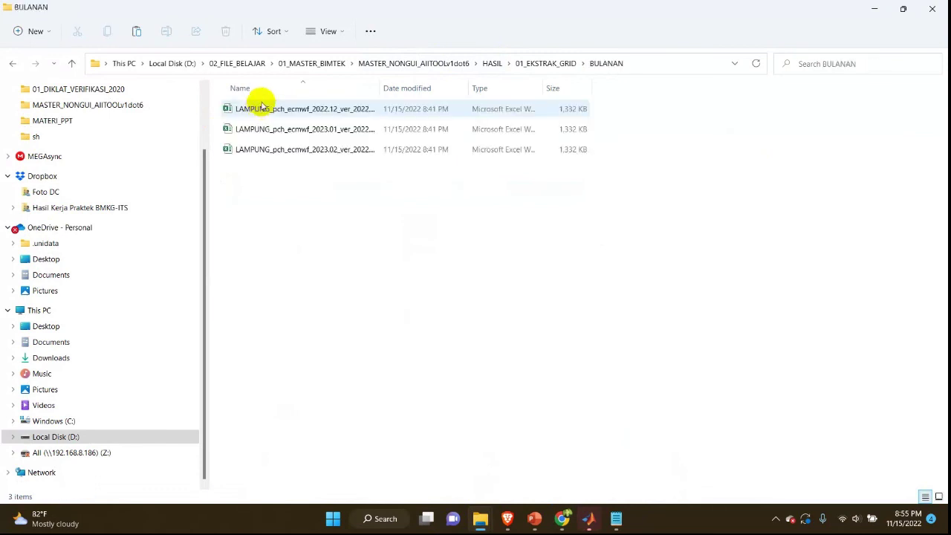
click(550, 64)
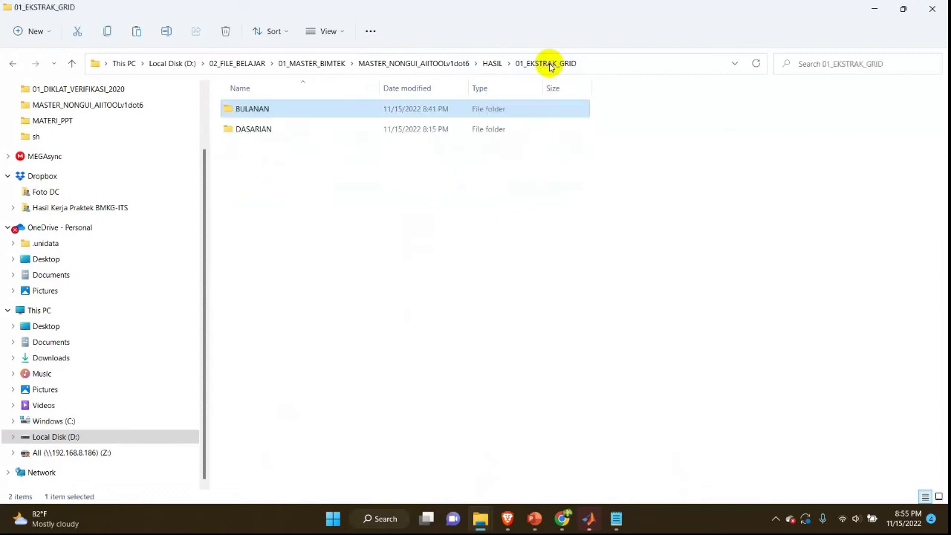
click(488, 64)
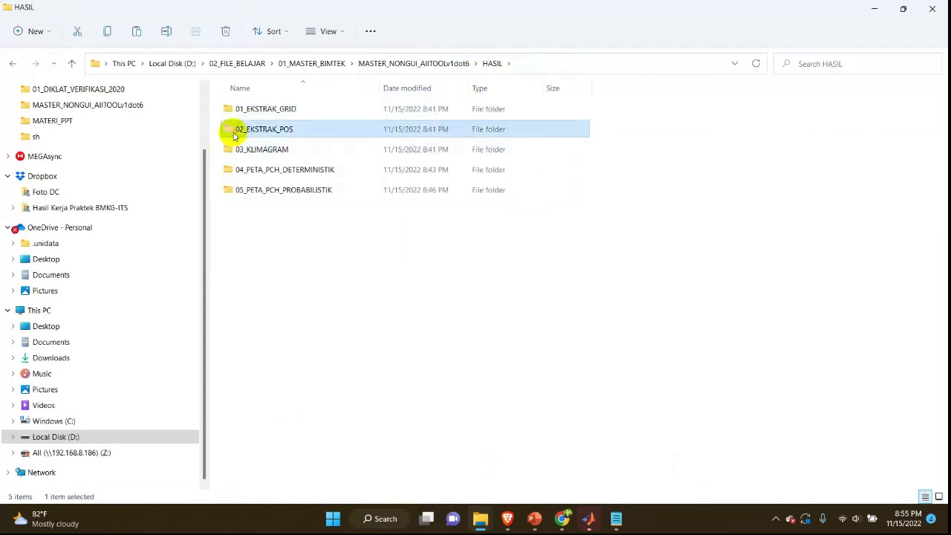
Check the per-station Excel file in 02_EKSTRAK_POS\BULANAN and return to the HASIL folder.
double_click(237, 129)
double_click(242, 113)
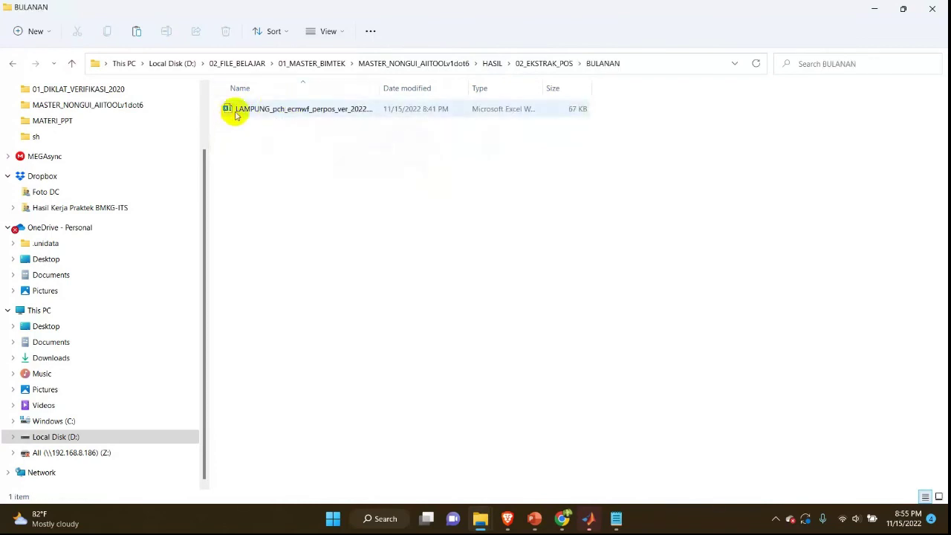
click(494, 63)
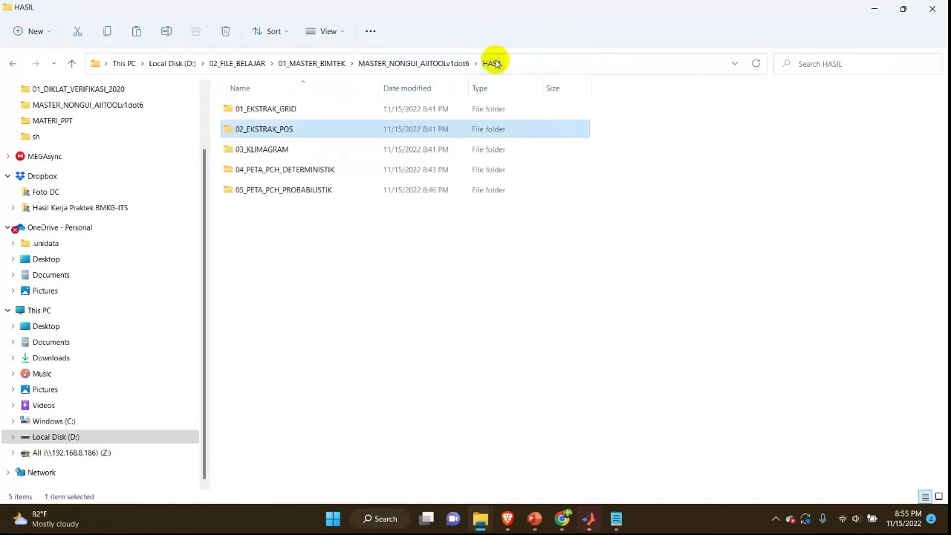
View the climagram images in 03_KLIMAGRAM\BULANAN_perbln\PAPUA_Klimagram_pch_ecmwf_bulanan_ver_2022.11.01 and return to HASIL.
click(266, 153)
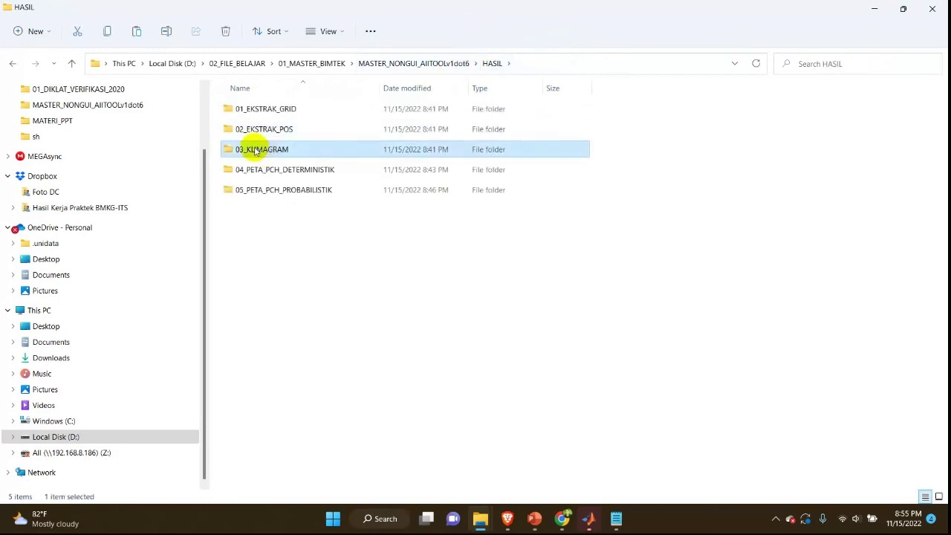
click(255, 151)
double_click(225, 149)
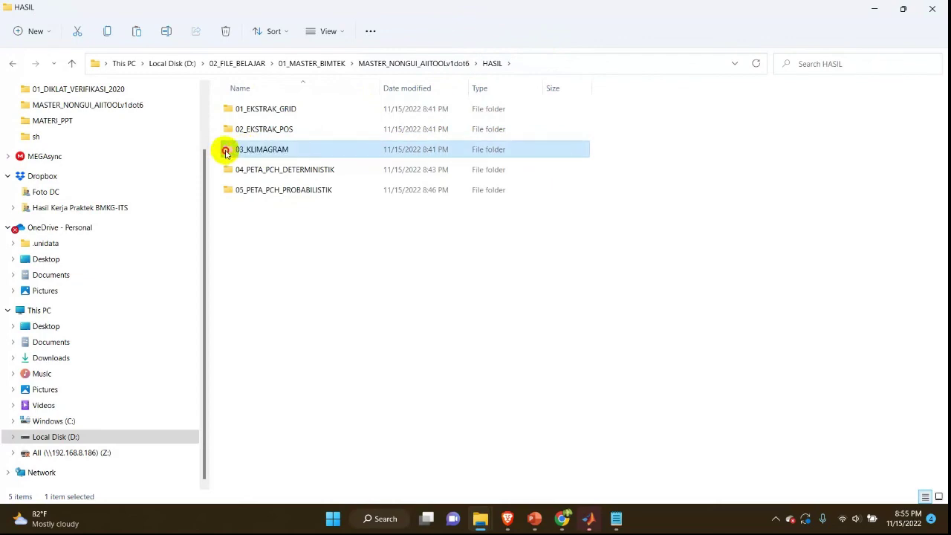
double_click(245, 116)
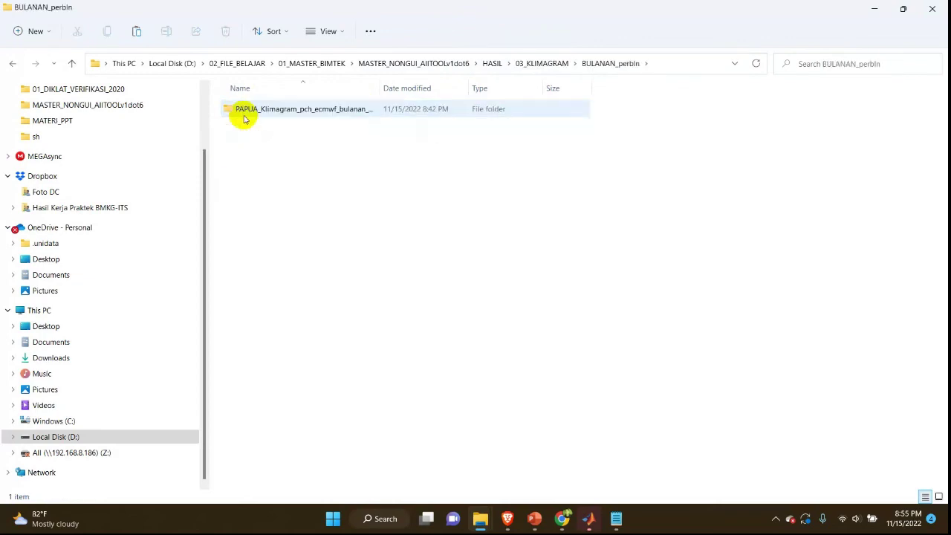
double_click(244, 117)
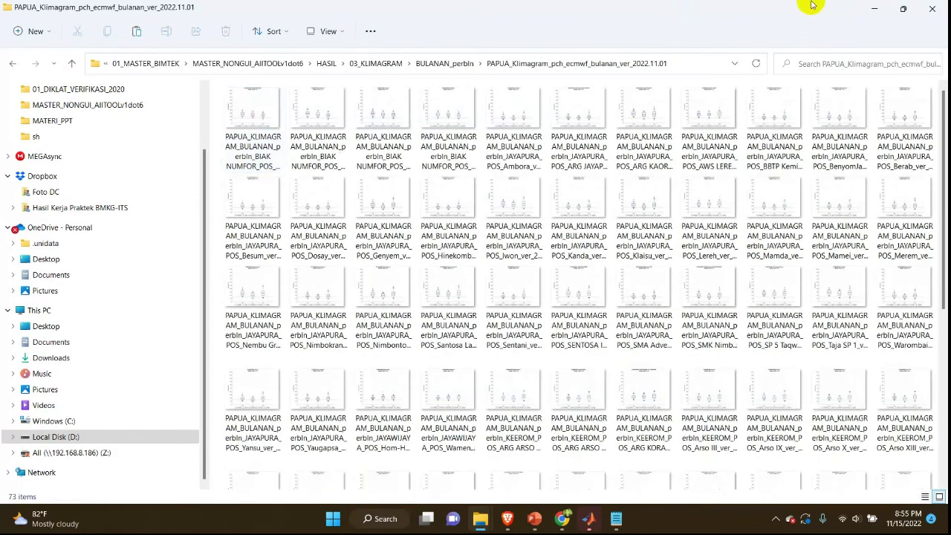
click(393, 65)
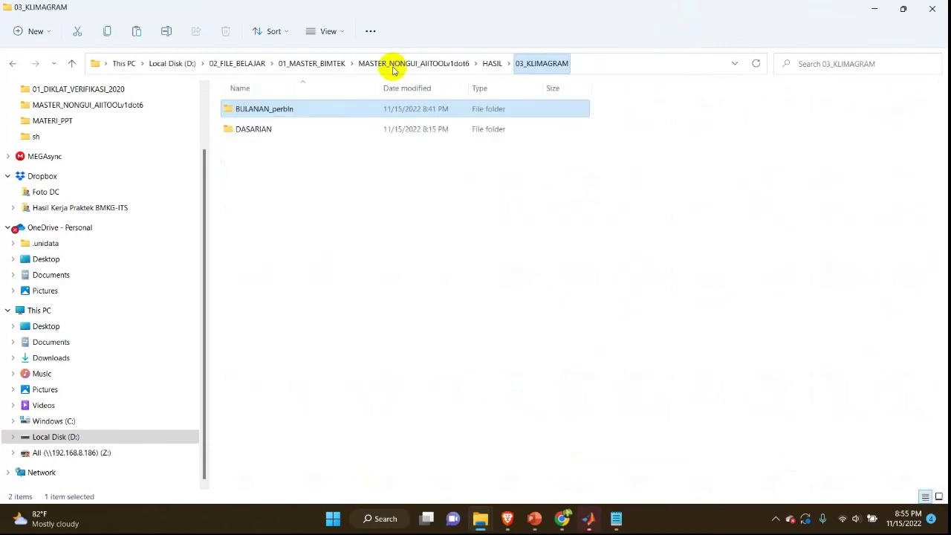
click(490, 64)
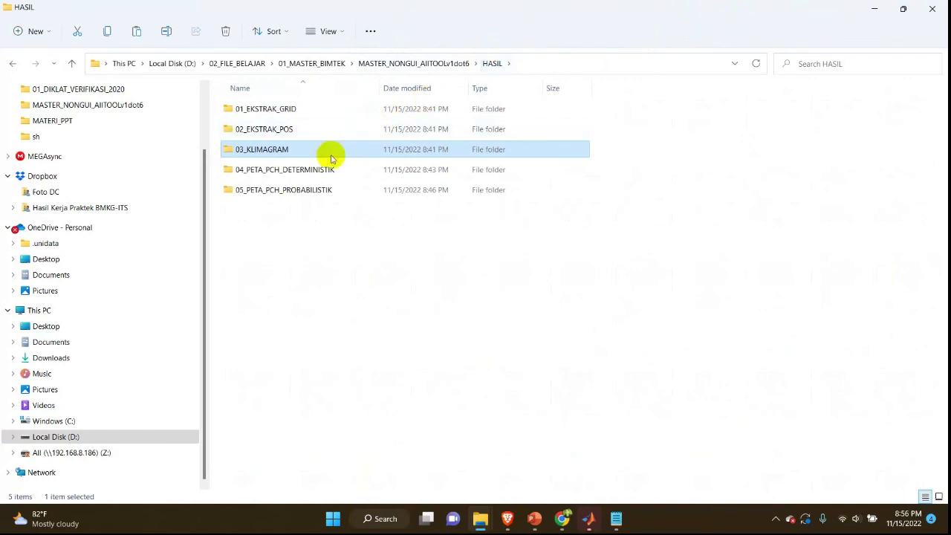
View the monthly deterministic maps in 04_PETA_PCH_DETERMINISTIK\BULANAN\LAMPUNG_ver_2022.11.01 and return to 04_PETA_PCH_DETERMINISTIK.
double_click(300, 172)
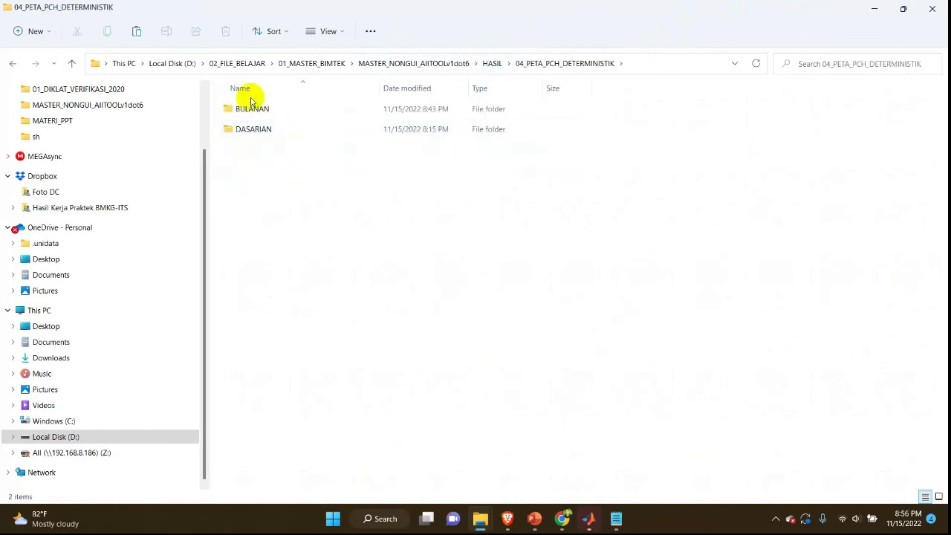
double_click(252, 106)
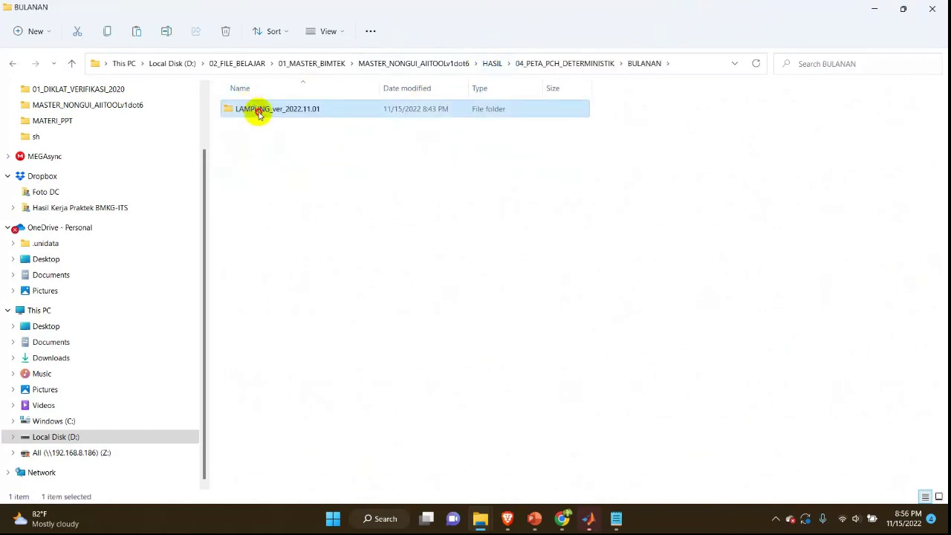
double_click(259, 112)
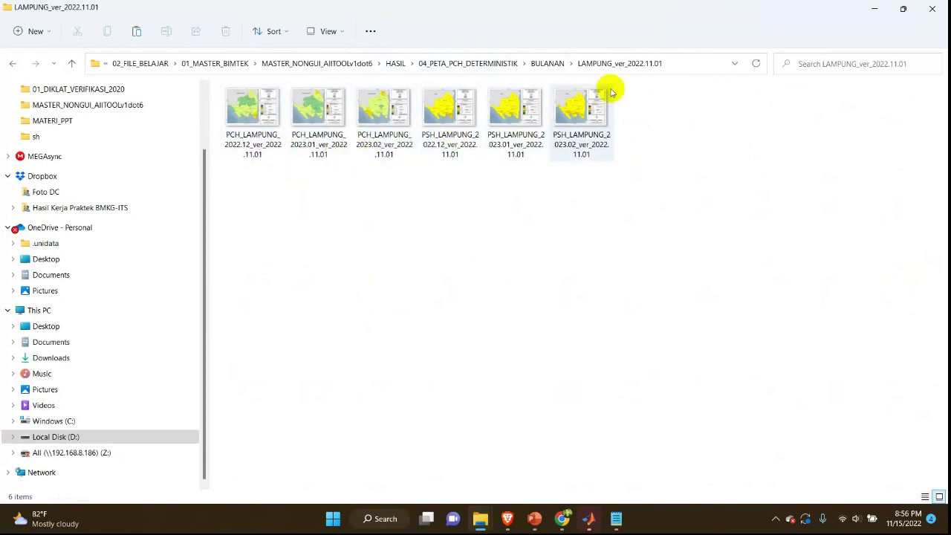
click(478, 64)
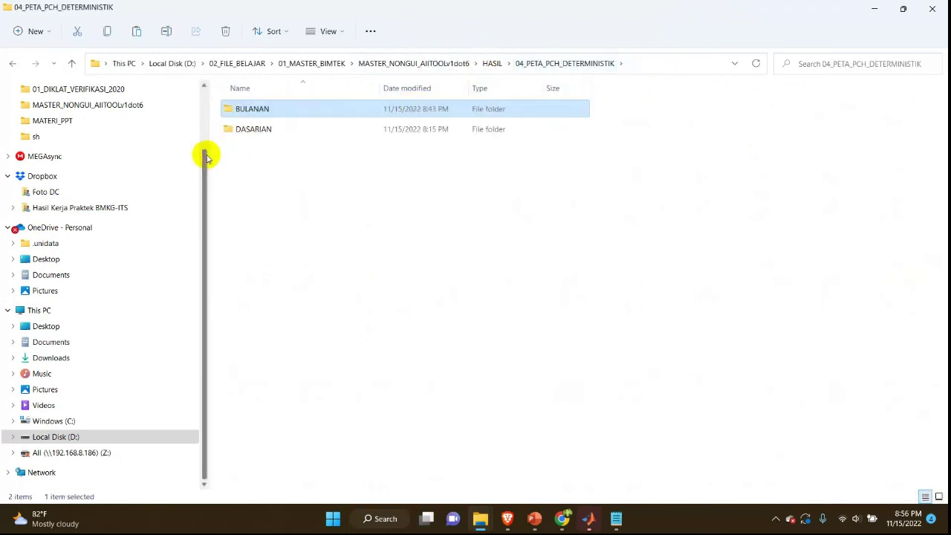
View the deterministic maps in DASARIAN\PAPUA_ver_2022.11.10 and return to the 04_PETA_PCH_DETERMINISTIK folder.
double_click(250, 134)
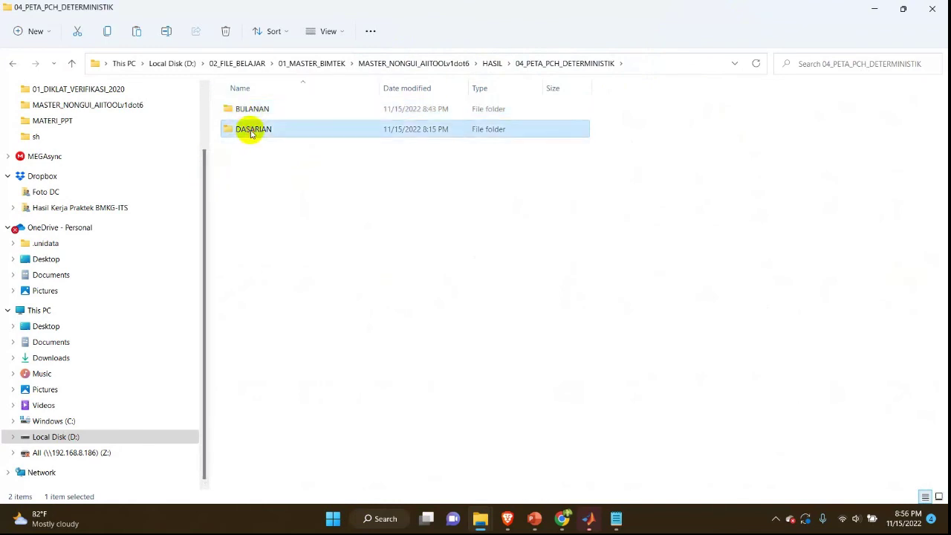
click(245, 113)
double_click(246, 113)
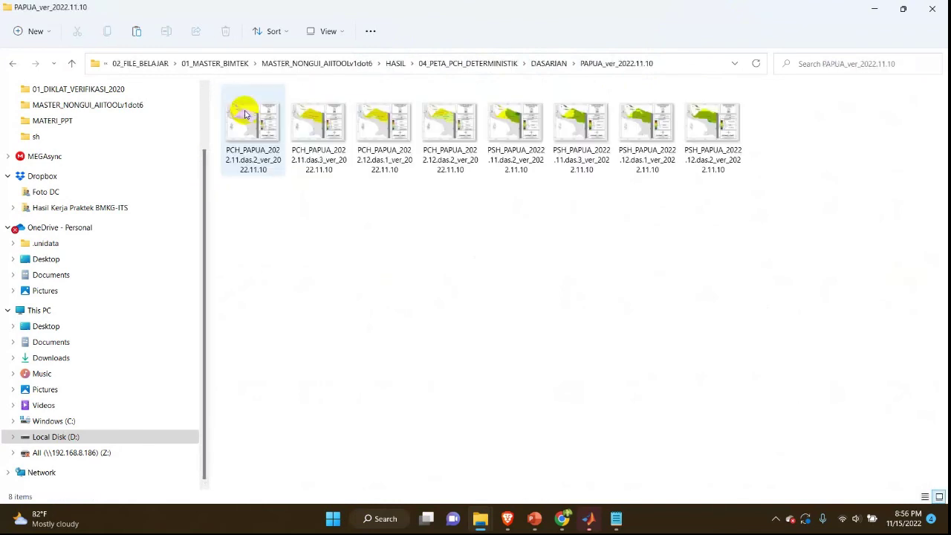
click(470, 64)
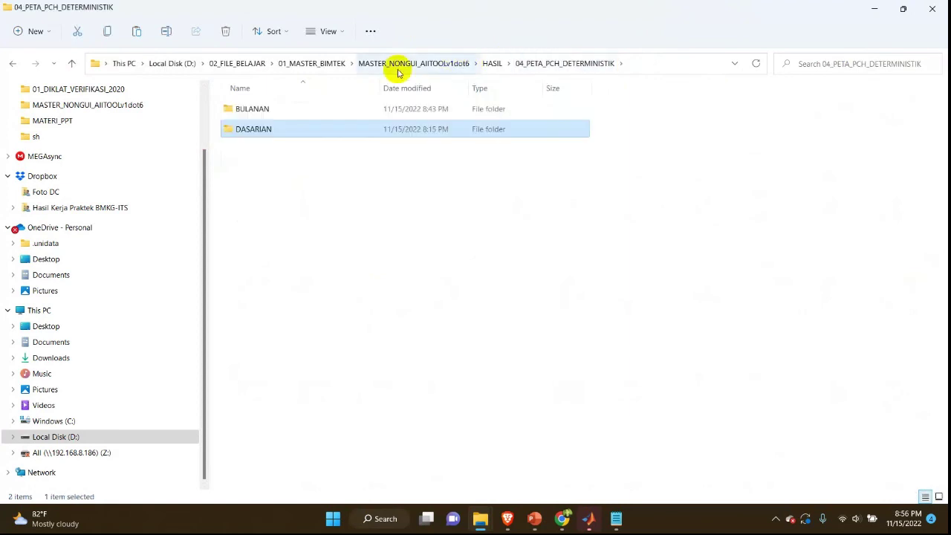
View the monthly probabilistic maps in HASIL\05_PETA_PCH_PROBABILISTIK\BULANAN\LAMPUNG_ver_2022.11.01.
click(436, 64)
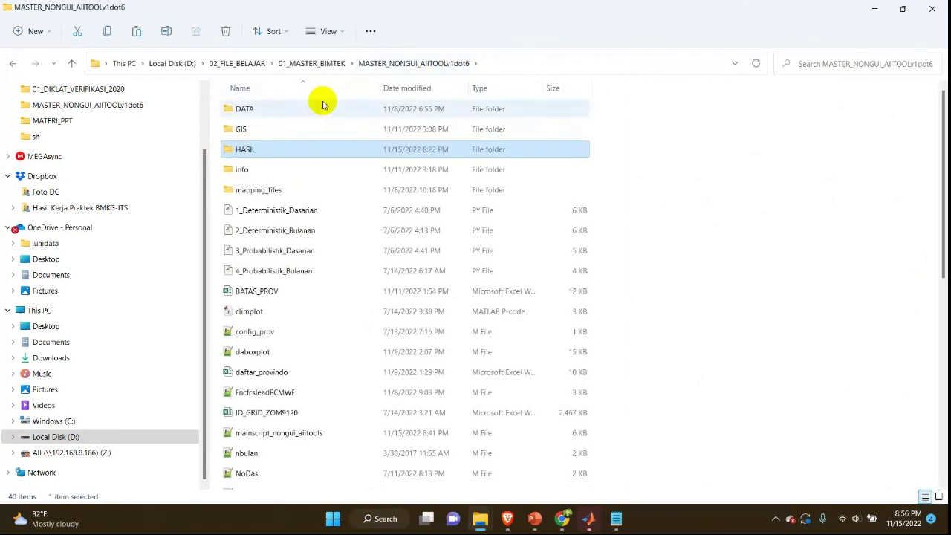
double_click(227, 153)
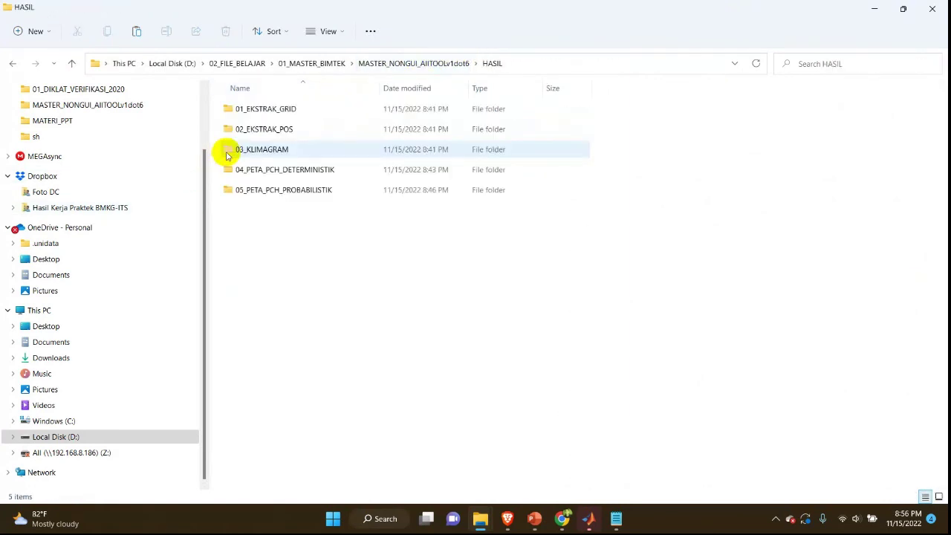
double_click(231, 185)
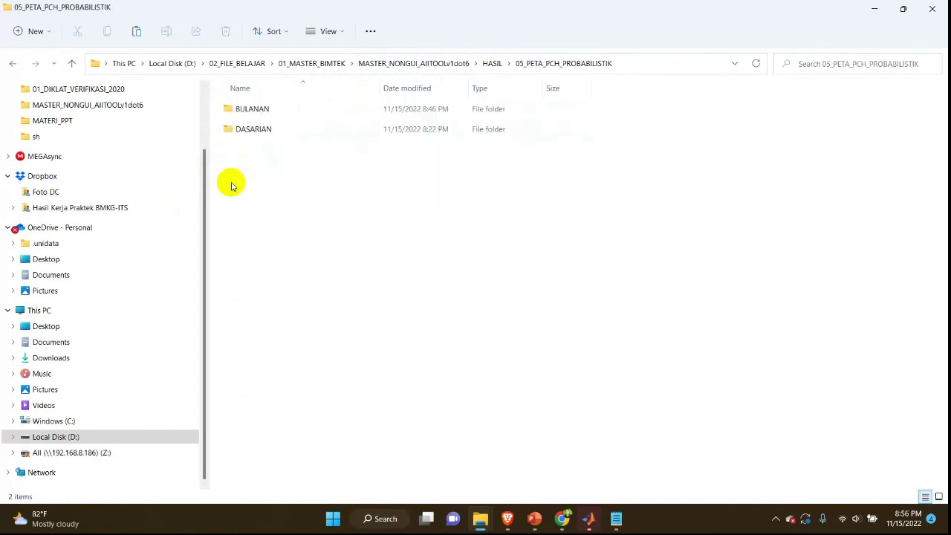
click(241, 117)
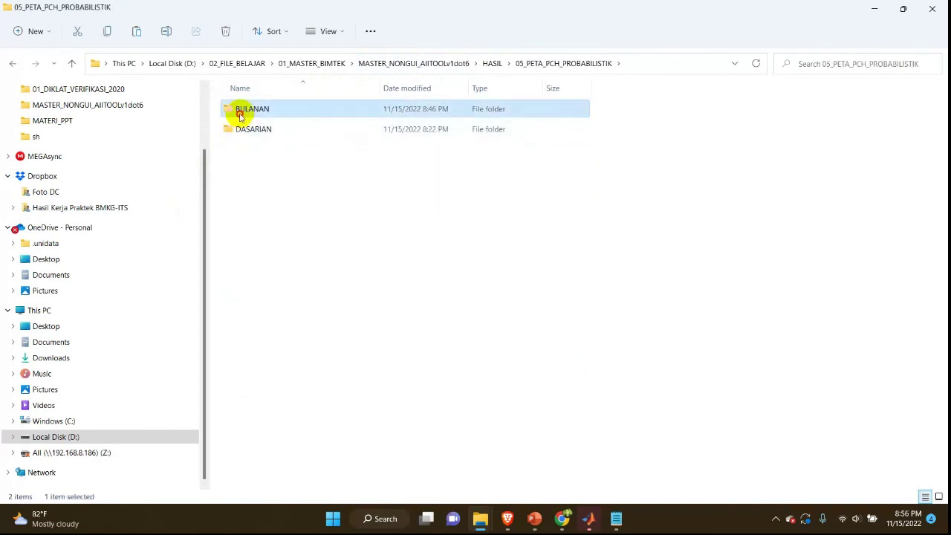
double_click(241, 115)
double_click(240, 110)
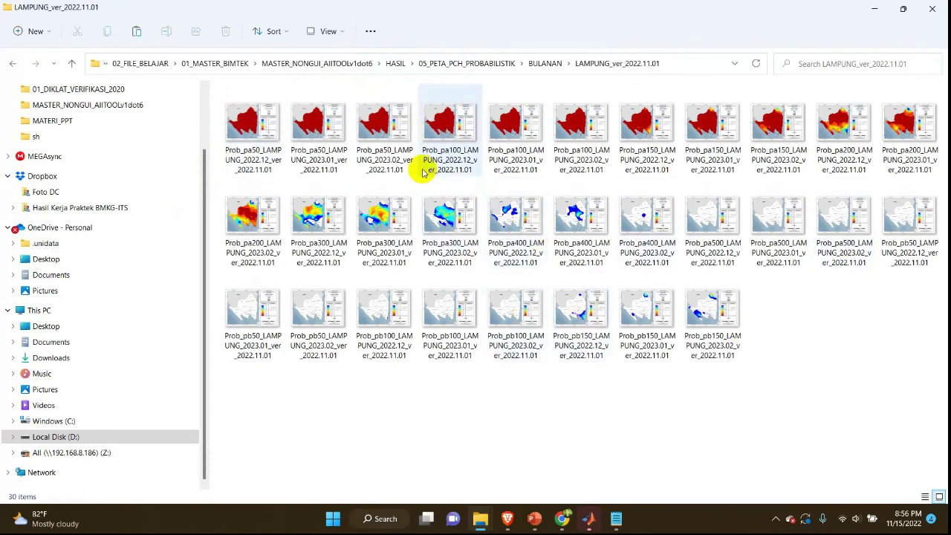
Switch to MATLAB and collapse the DATA and HASIL folders in the current folder tree.
click(596, 523)
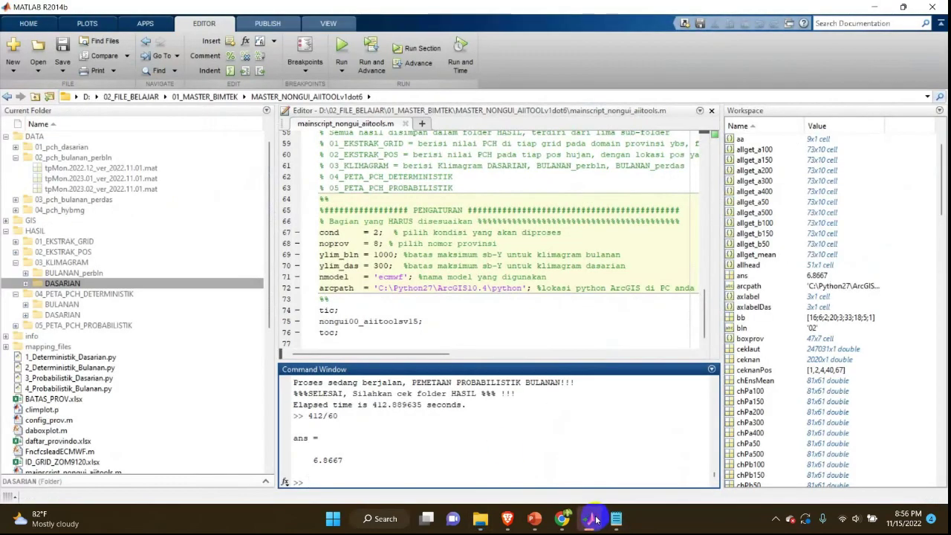
click(775, 518)
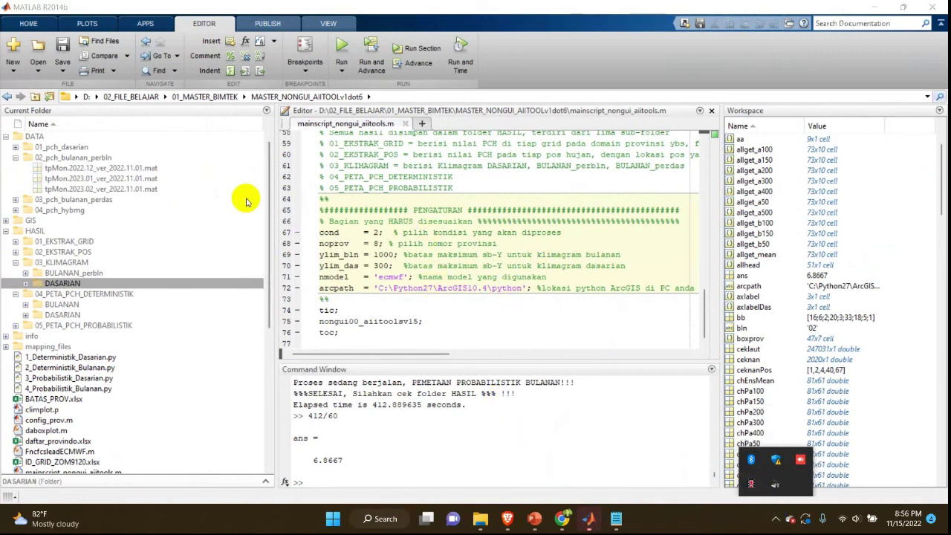
click(5, 137)
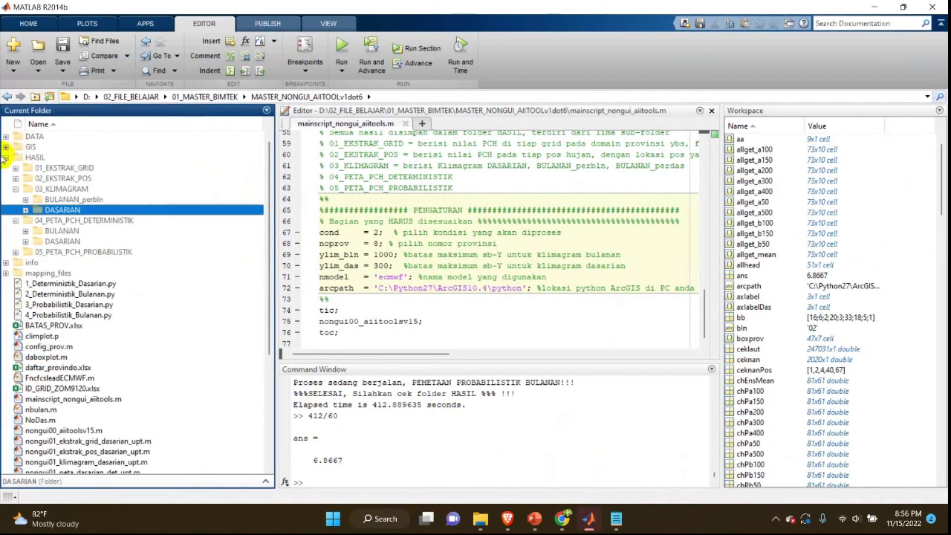
click(6, 157)
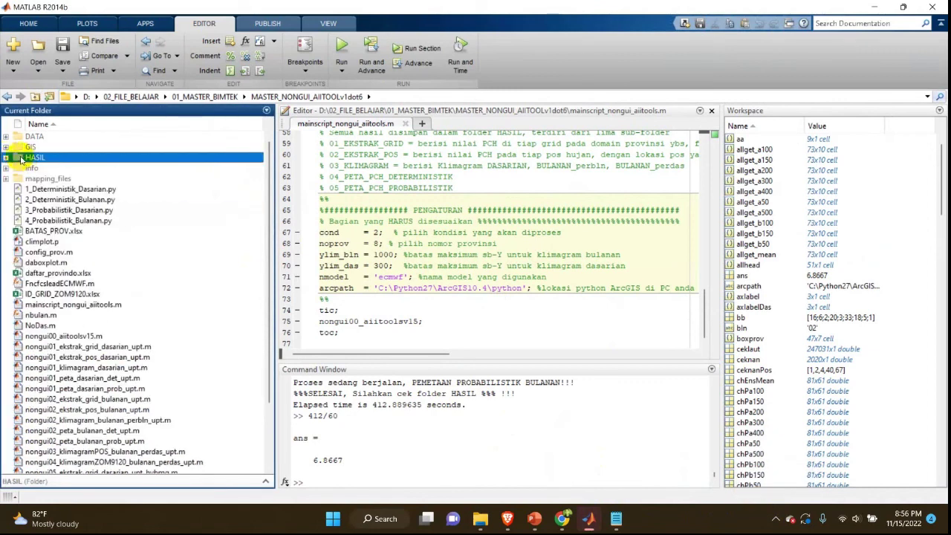